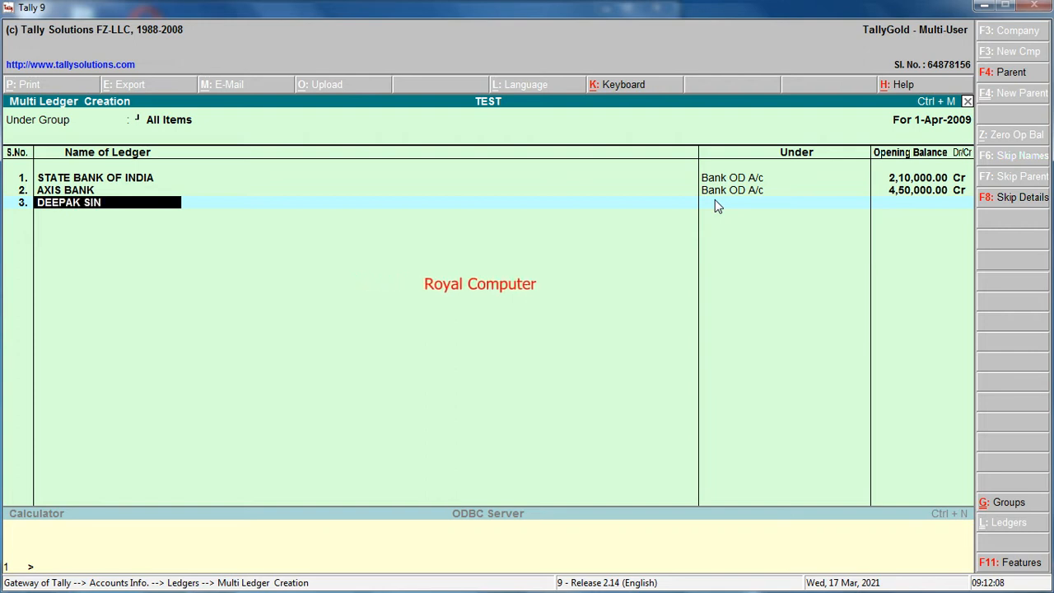
# Complete the third ledger's name with the relative's surname and (BROTHER IN LAW), under Unsecured Loans with a 50,000 Cr opening balance
pyautogui.write('SINGH (BROTHER IN ')
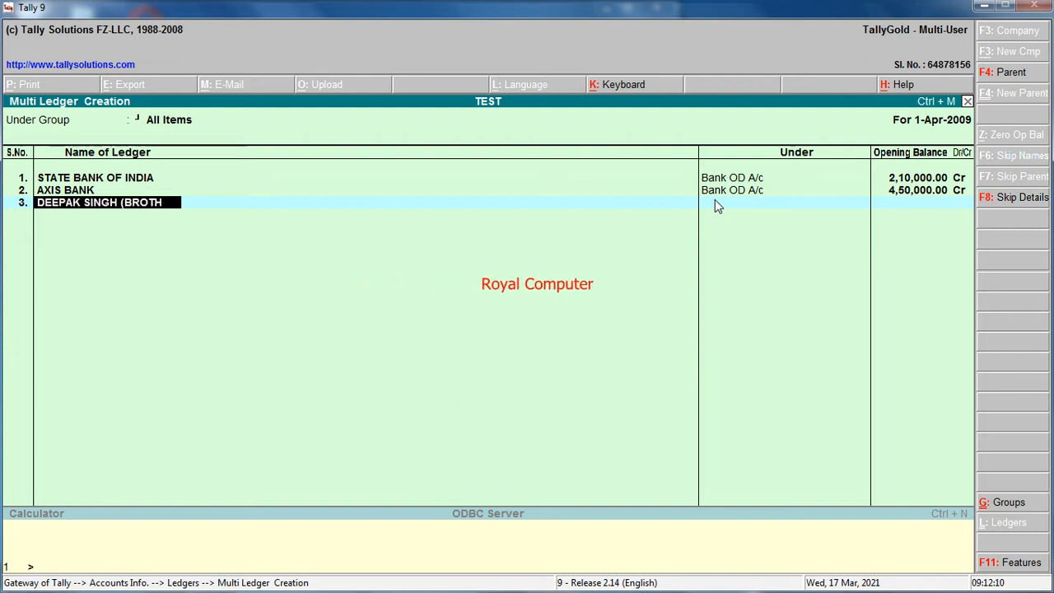
pyautogui.write('LAW)')
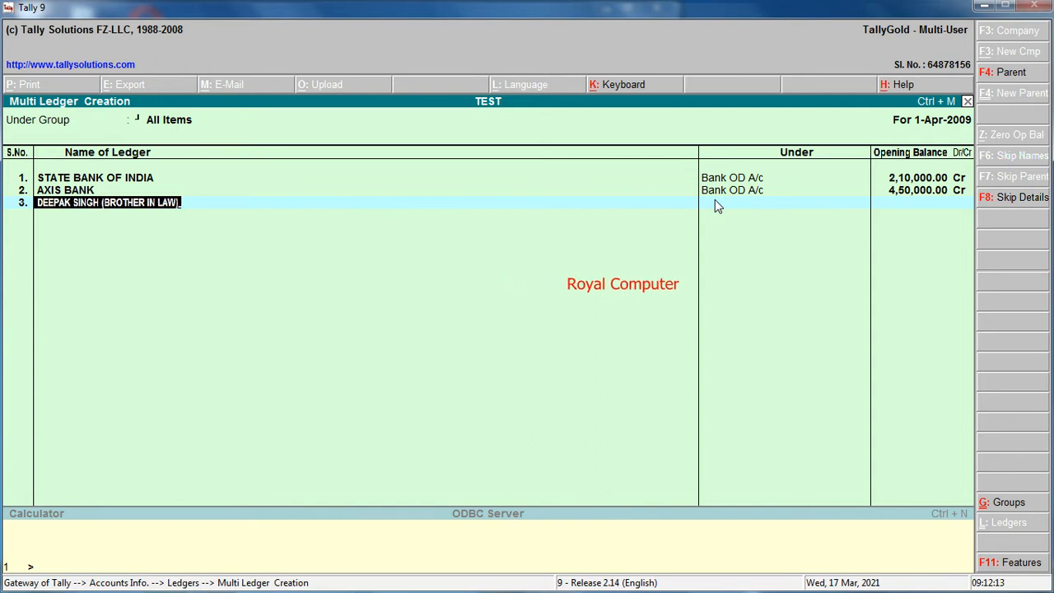
pyautogui.press('Return')
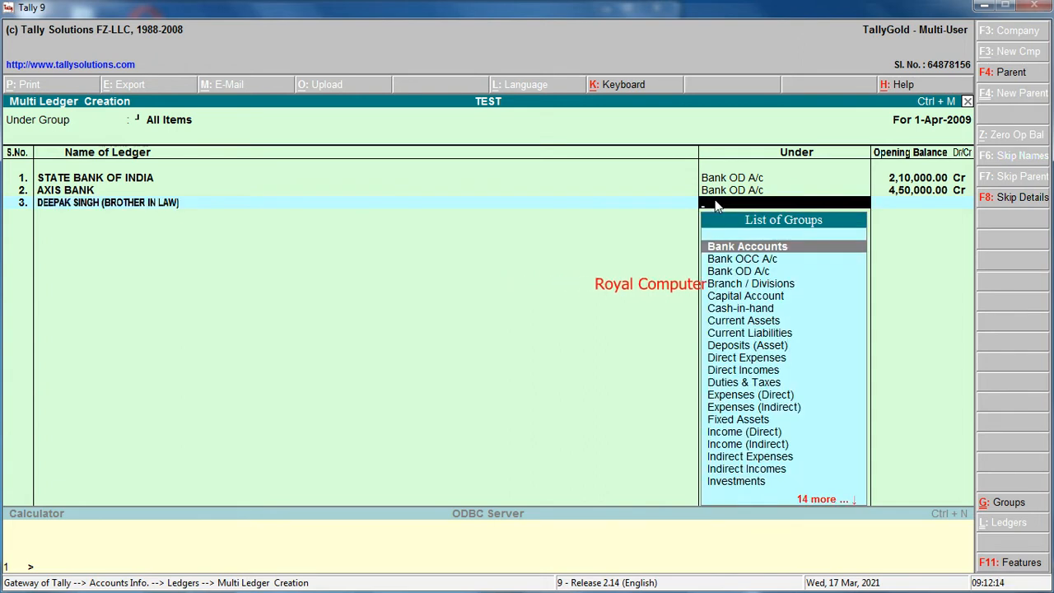
pyautogui.write('UN')
pyautogui.press('Return')
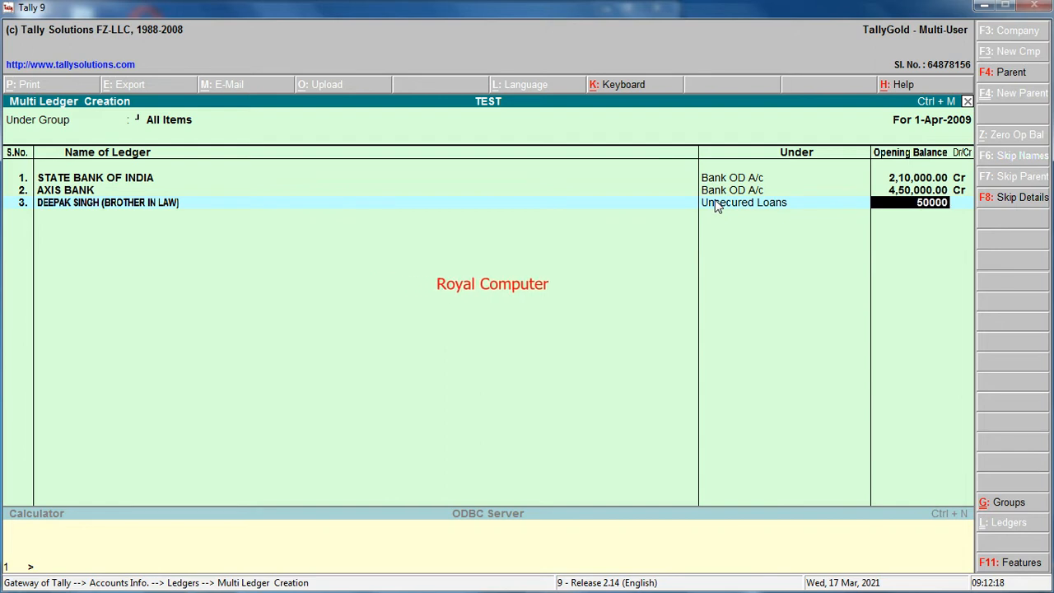
pyautogui.press('Return')
pyautogui.press('Return')
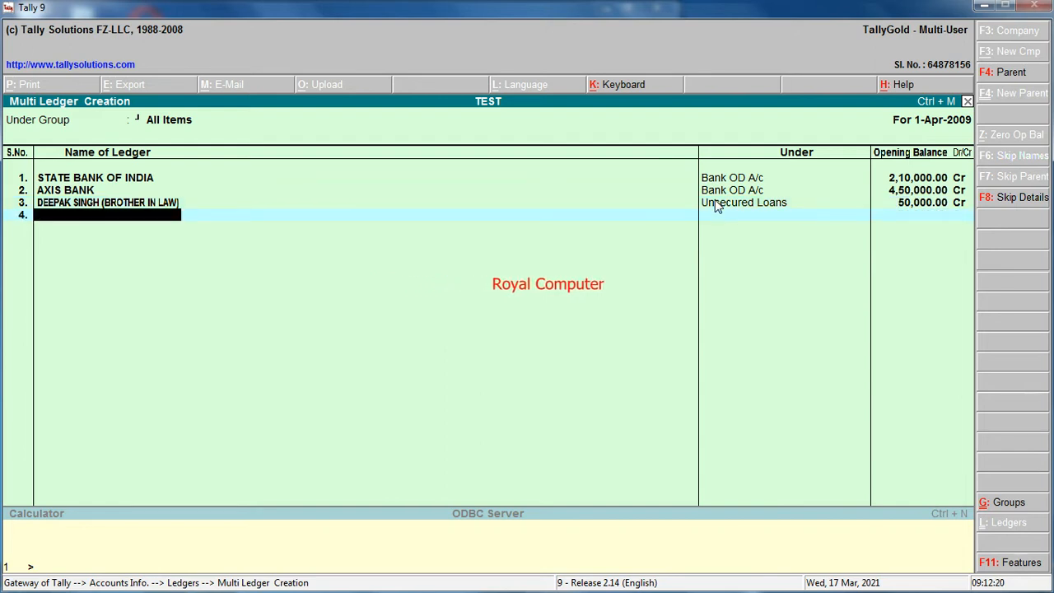
# Add a ledger with the brother's full name followed by (BROTHER), under Unsecured Loans with an opening balance of 40,000 Cr
pyautogui.write('SURESH K')
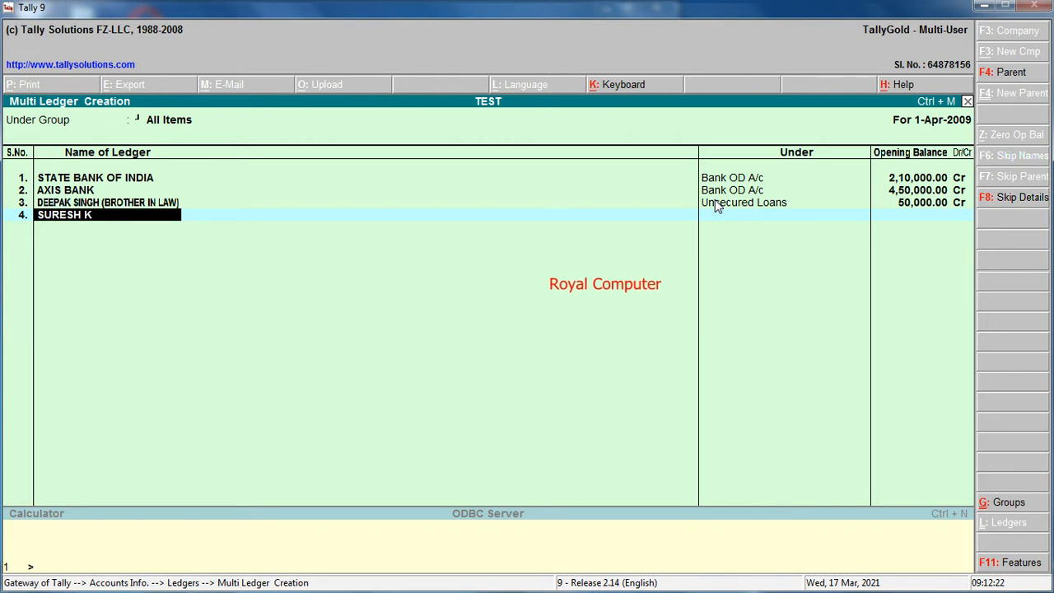
pyautogui.write('UMAR(B')
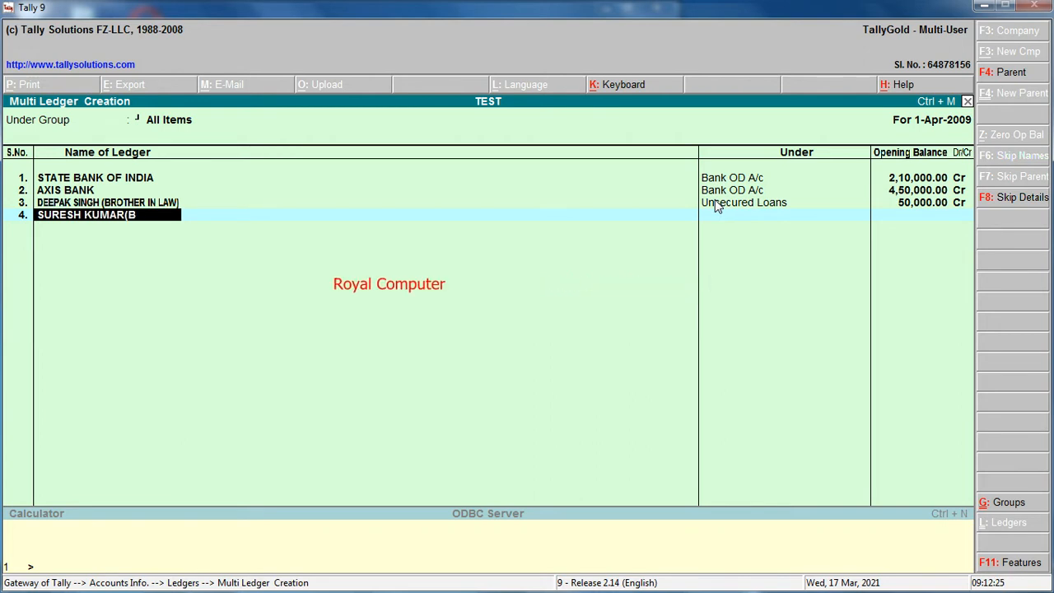
pyautogui.write('ROTHER)')
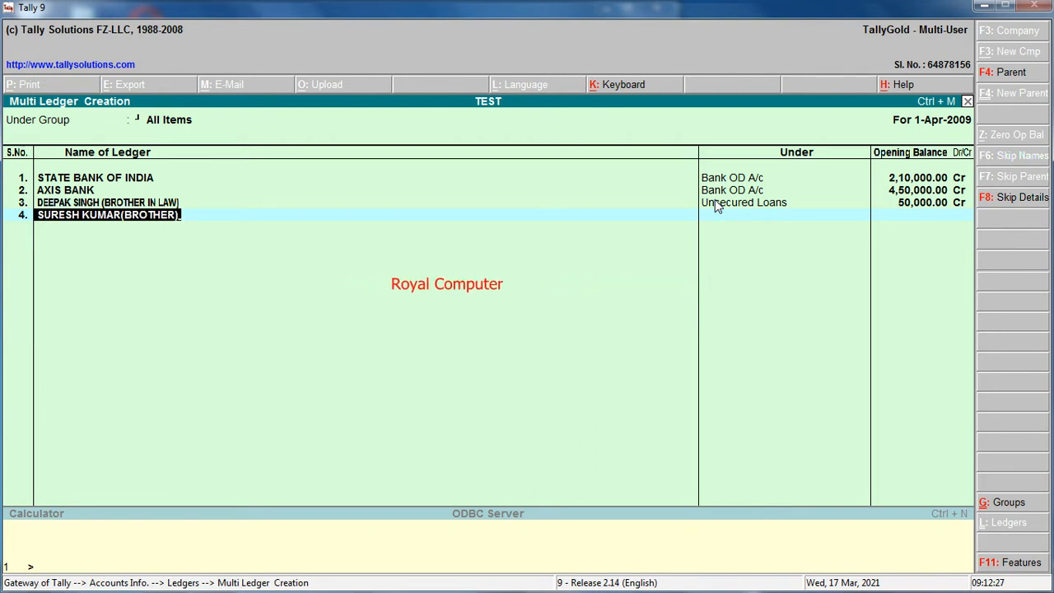
pyautogui.press('Return')
pyautogui.write('un')
pyautogui.press('Return')
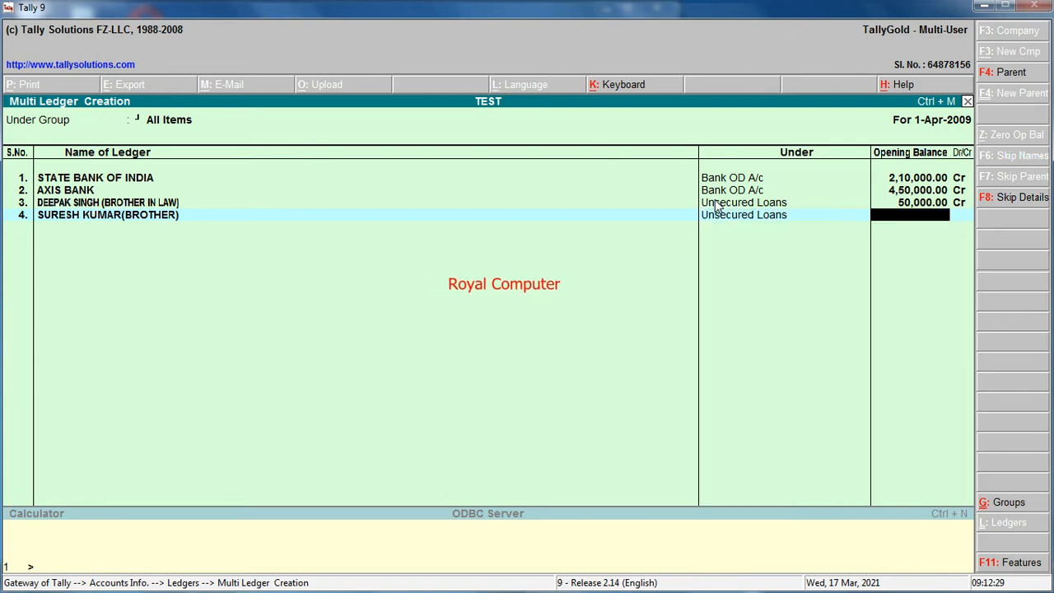
pyautogui.write('40,000')
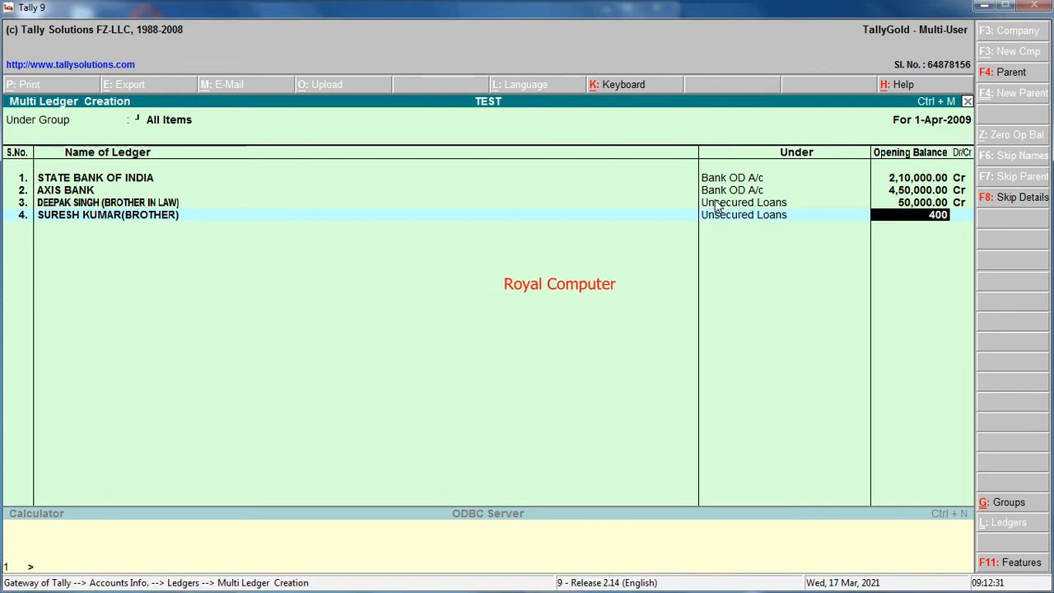
pyautogui.press('Return')
pyautogui.press('Return')
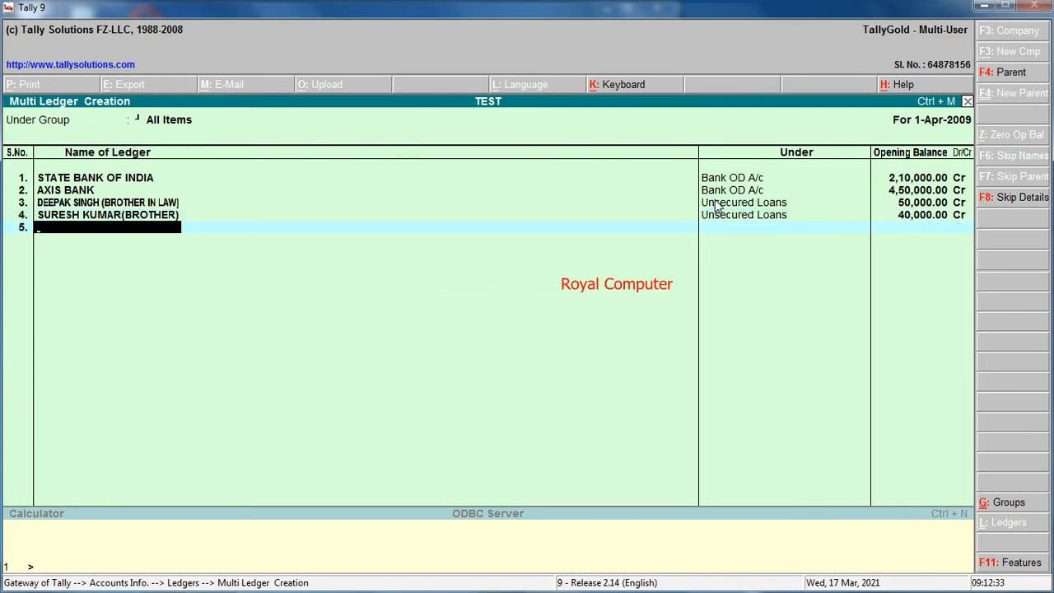
# Add a ledger with the supplier's personal name under Sundry Creditors, opening balance 20,000 Cr, leaving the bill-wise breakup on account
pyautogui.write('R.N. SINGH')
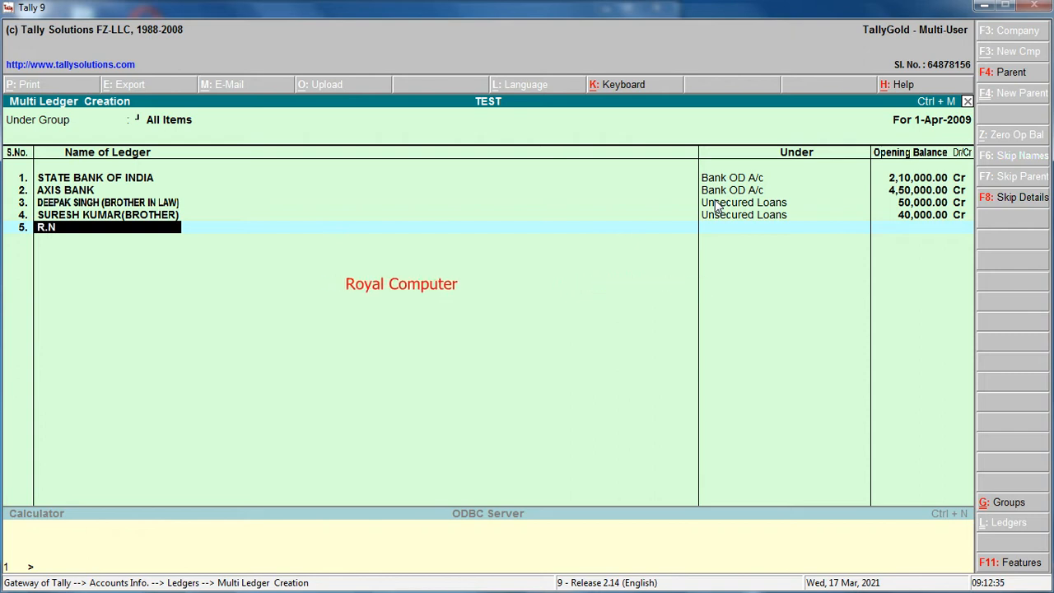
pyautogui.press('Return')
pyautogui.write('sundry c')
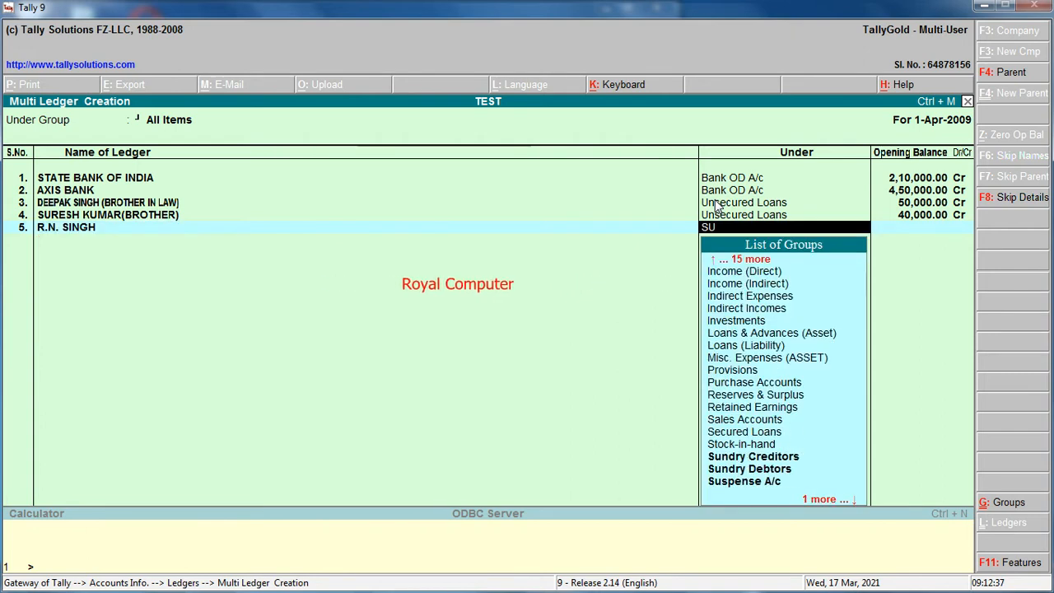
pyautogui.press('Return')
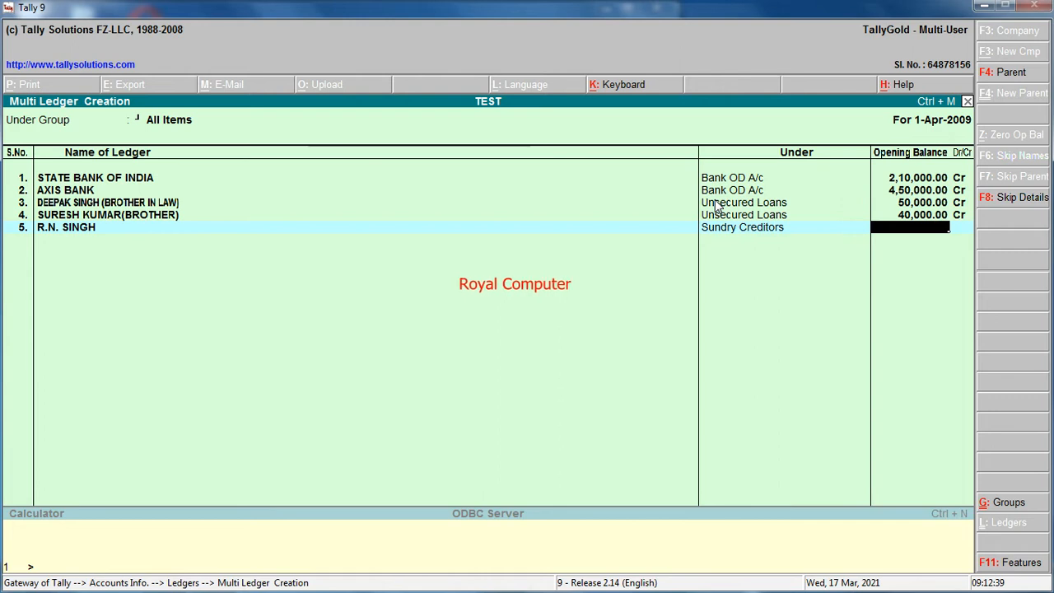
pyautogui.write('20,000')
pyautogui.press('Return')
pyautogui.press('Return')
pyautogui.press('Return')
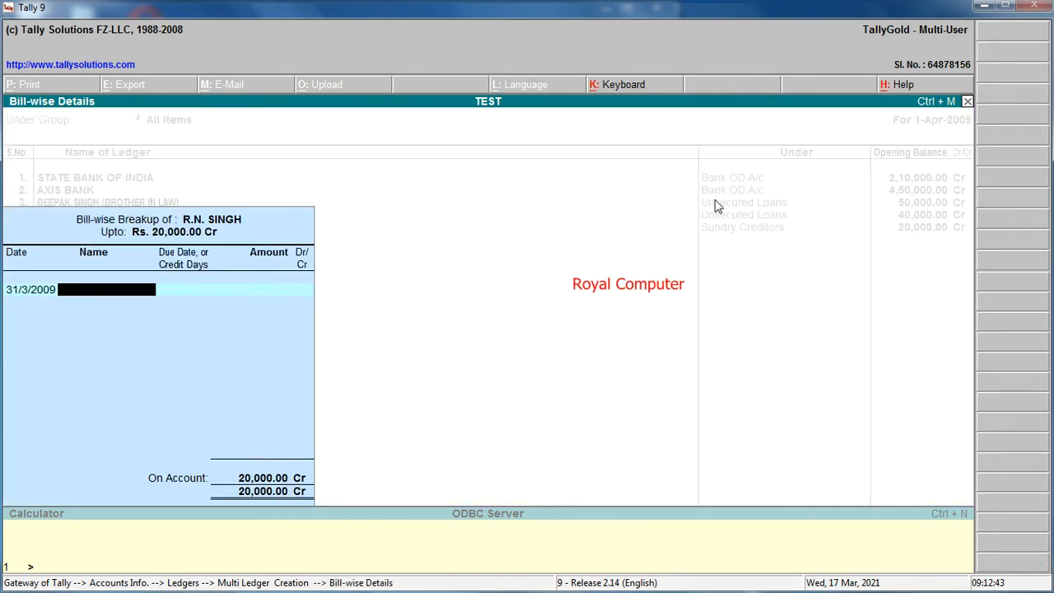
pyautogui.press('Return')
# Add the ledger K.K & SONS under Sundry Creditors with an opening balance of 50,000 Cr
pyautogui.write('K.K & SONS')
pyautogui.press('Return')
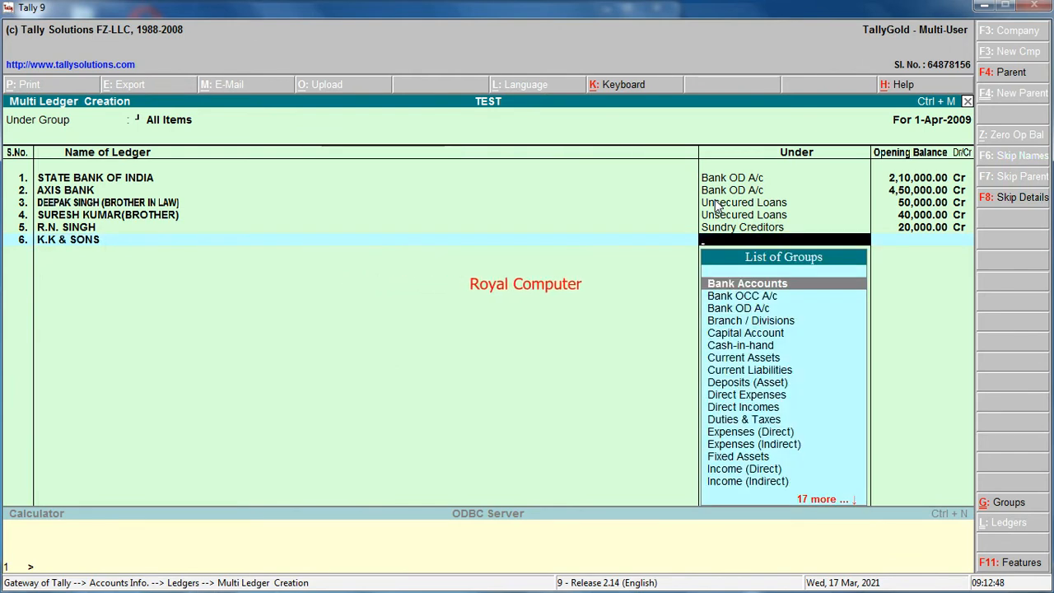
pyautogui.write('SUNDRY')
pyautogui.press('Return')
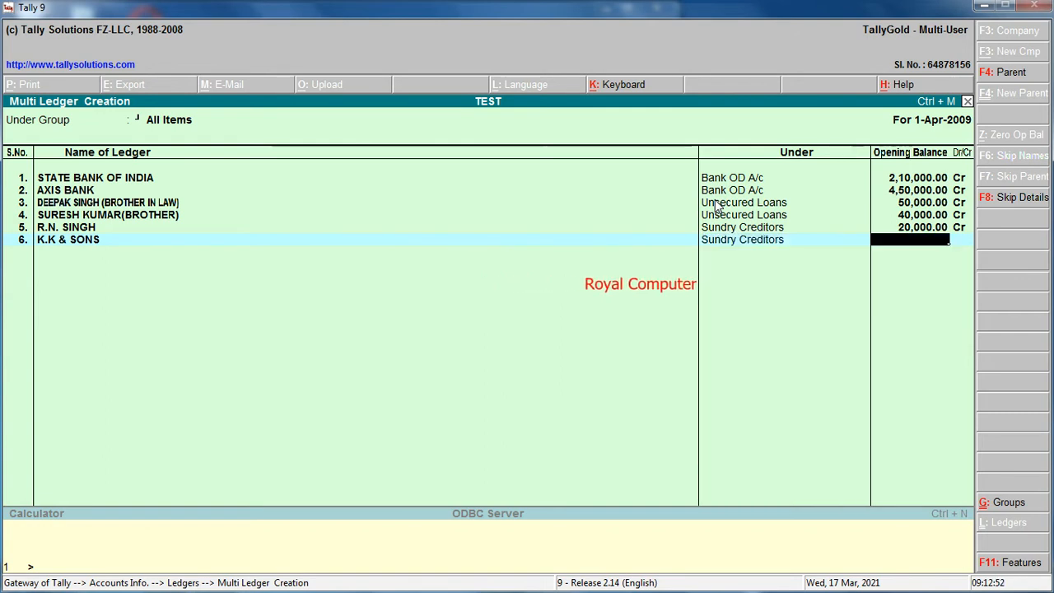
pyautogui.write('50,000')
pyautogui.press('Return')
pyautogui.press('Return')
pyautogui.press('Return')
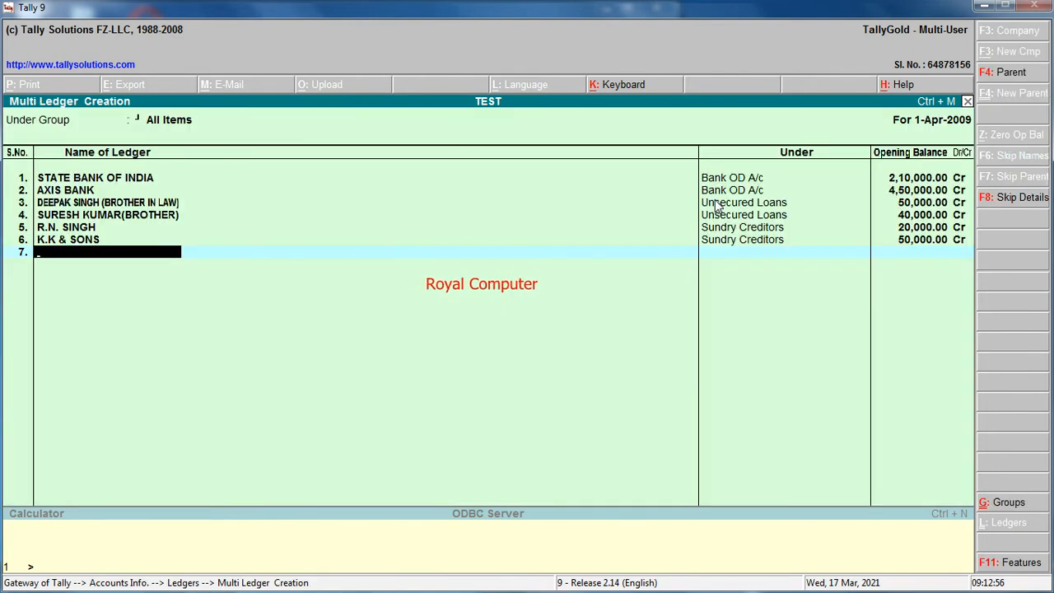
# Add the ledger SARAL HOUSE under Sundry Creditors with an opening balance of 20,000 Cr
pyautogui.write('SARAL HOURS')
pyautogui.press('BackSpace')
pyautogui.press('BackSpace')
pyautogui.write('SE')
pyautogui.press('Return')
pyautogui.write('SUNDRY')
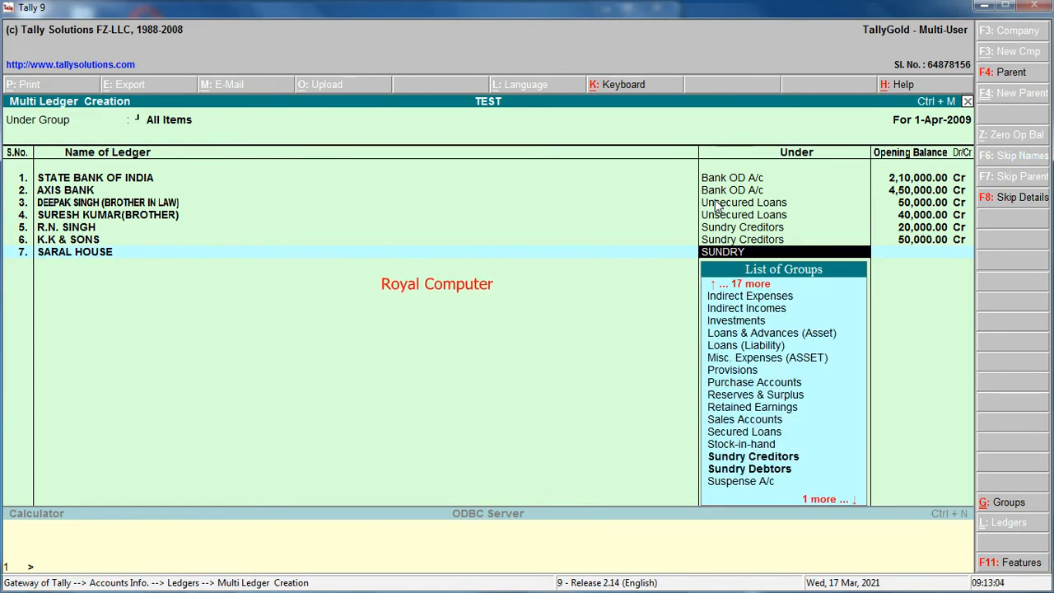
pyautogui.press('Return')
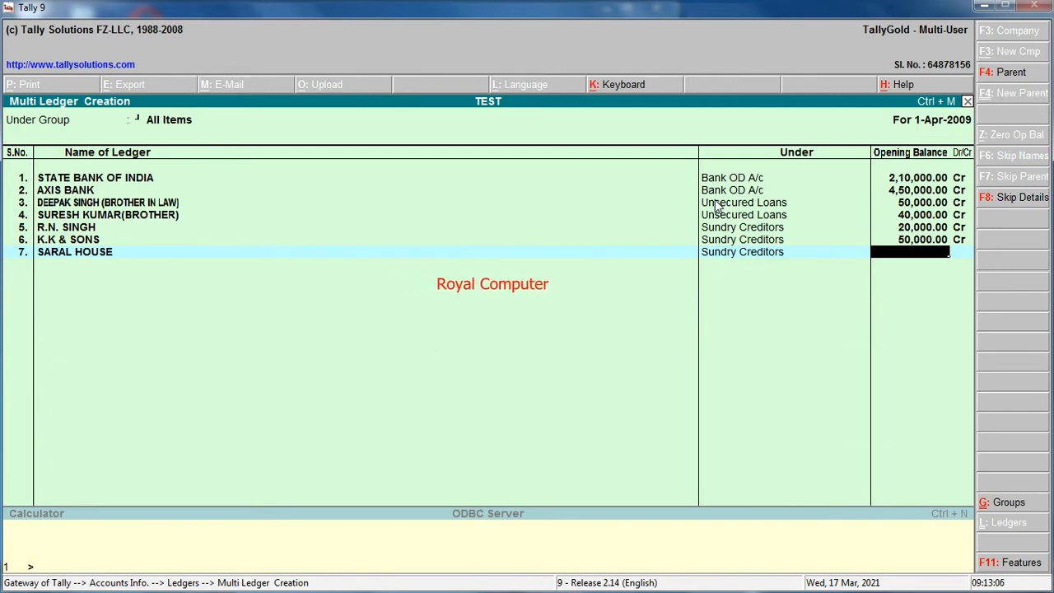
pyautogui.write('20,000')
pyautogui.press('Return')
pyautogui.press('Return')
pyautogui.press('Return')
pyautogui.press('Return')
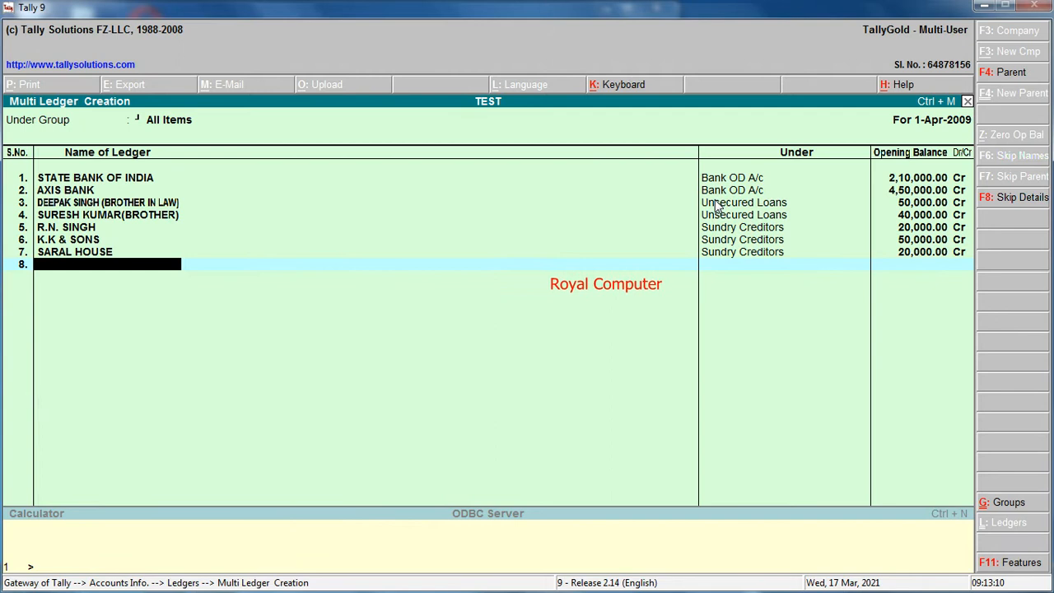
# Add the ledger HARISH AGENCIES under Sundry Creditors with an opening balance of 25,000 Cr
pyautogui.write('HARISH')
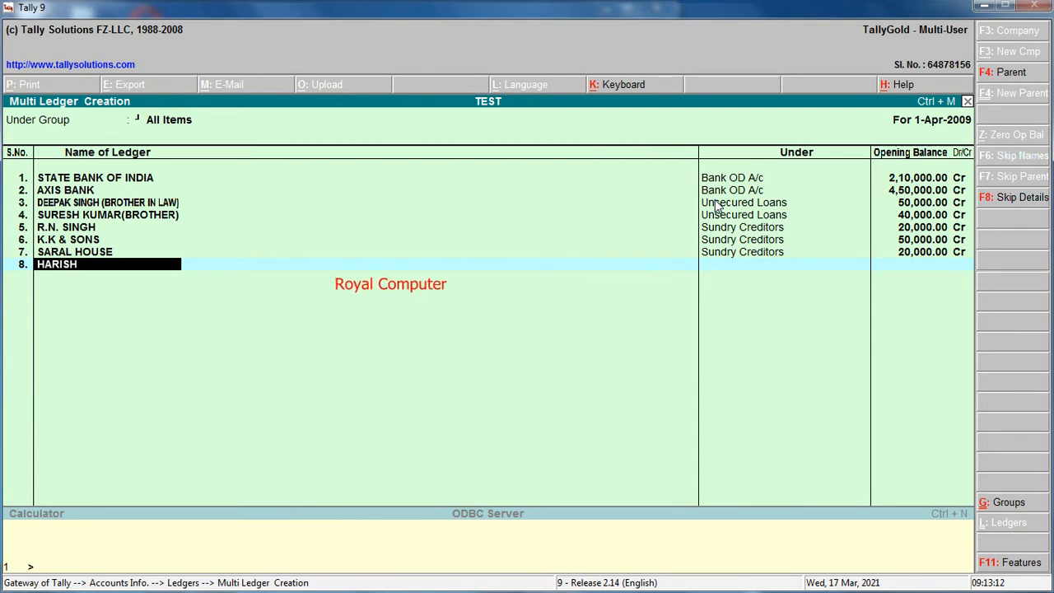
pyautogui.write(' AGENCIES')
pyautogui.press('Return')
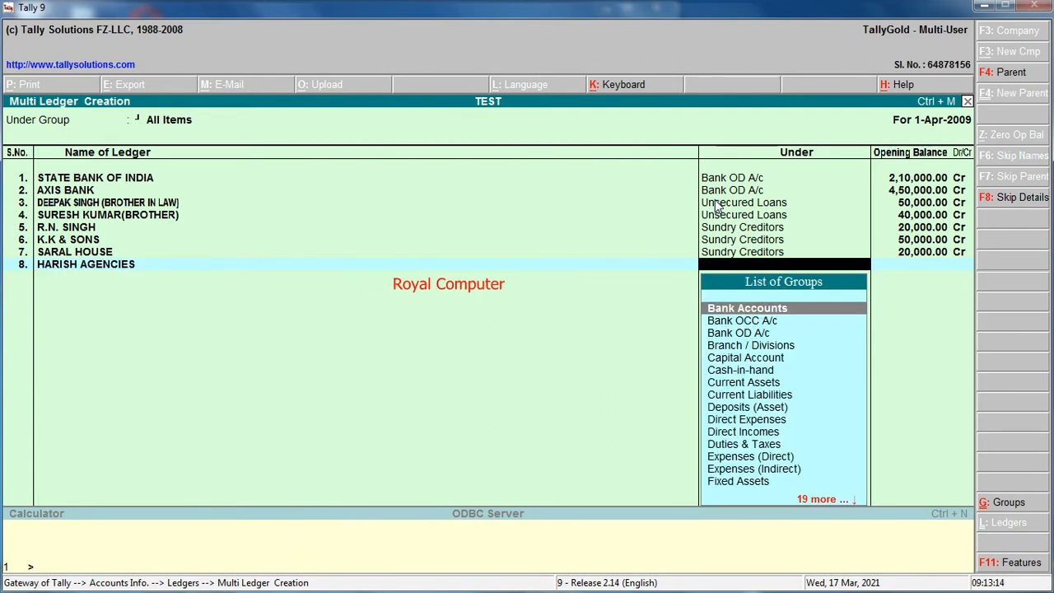
pyautogui.write('sundry c')
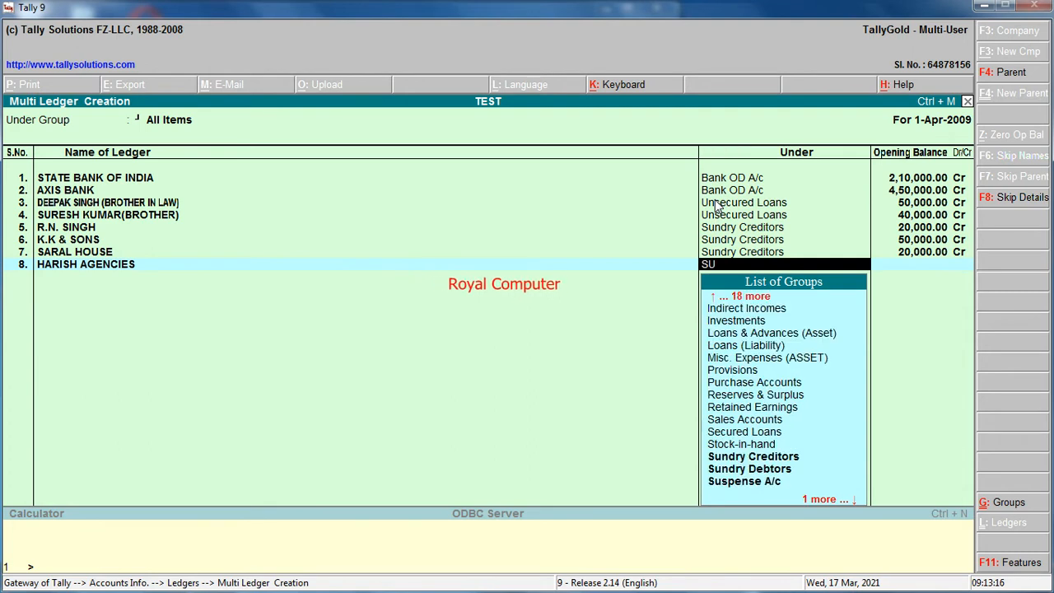
pyautogui.press('Return')
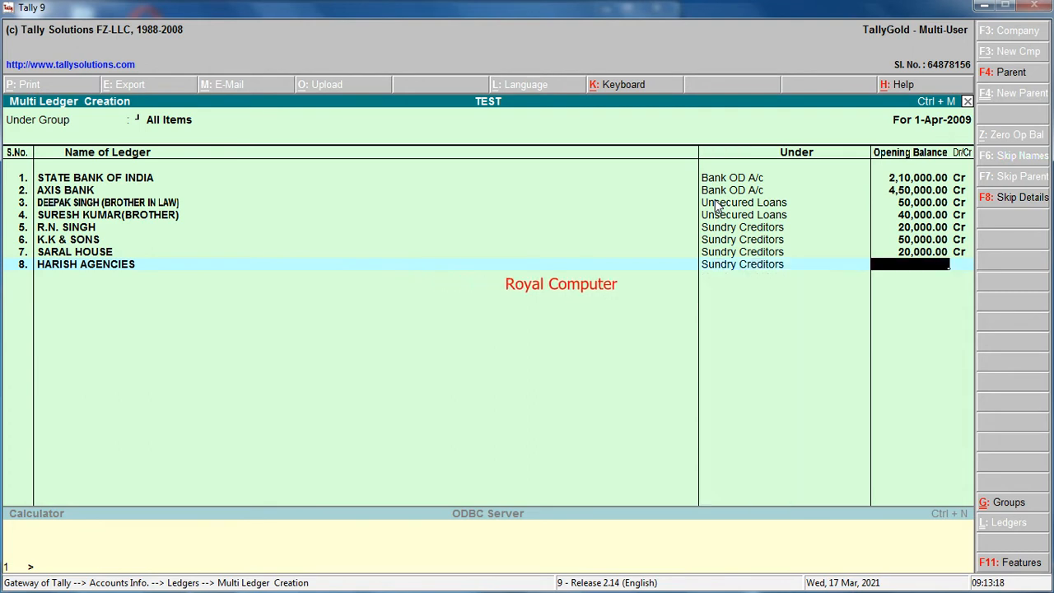
pyautogui.write('25000')
pyautogui.press('Return')
pyautogui.press('Return')
pyautogui.press('Return')
pyautogui.press('Return')
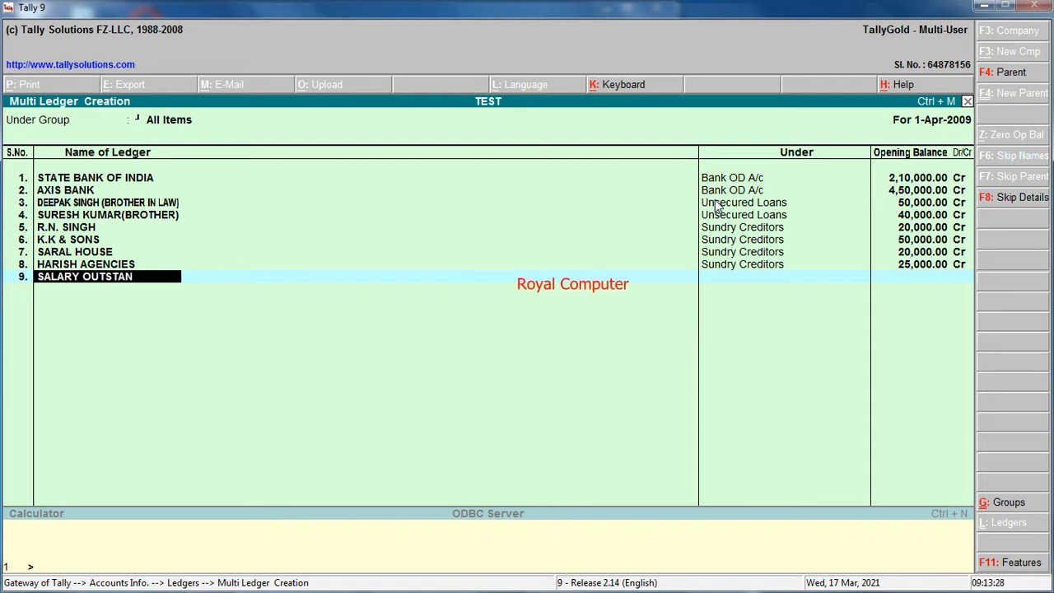
# Add a SALARY OUTSTANDING ledger with the first employee's name in brackets, under Provisions with an opening balance of 10,000 Cr
pyautogui.write('SALARY OUTSTANDING(ANIKESH)')
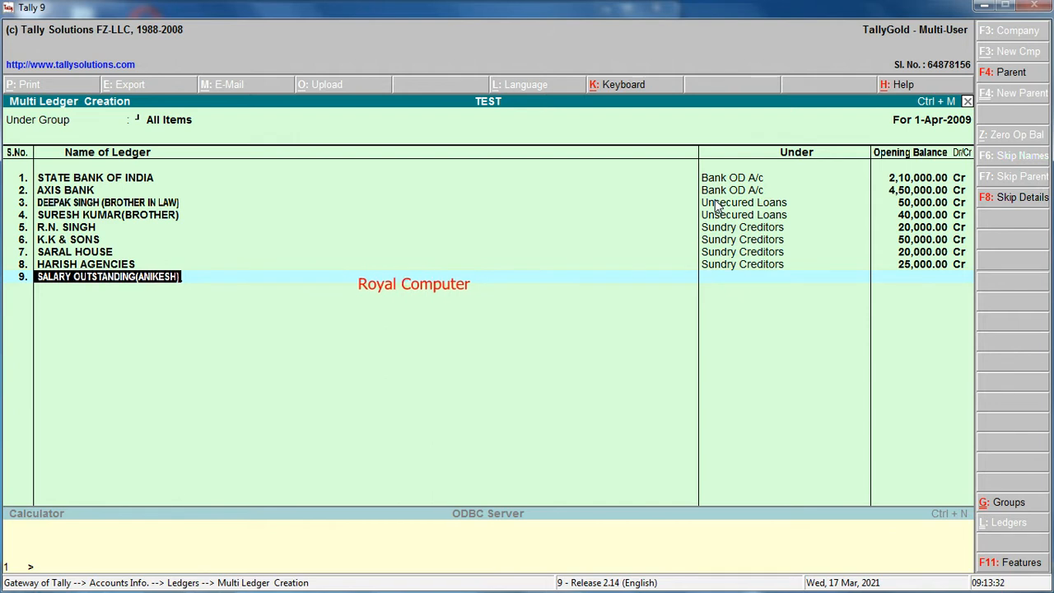
pyautogui.press('Return')
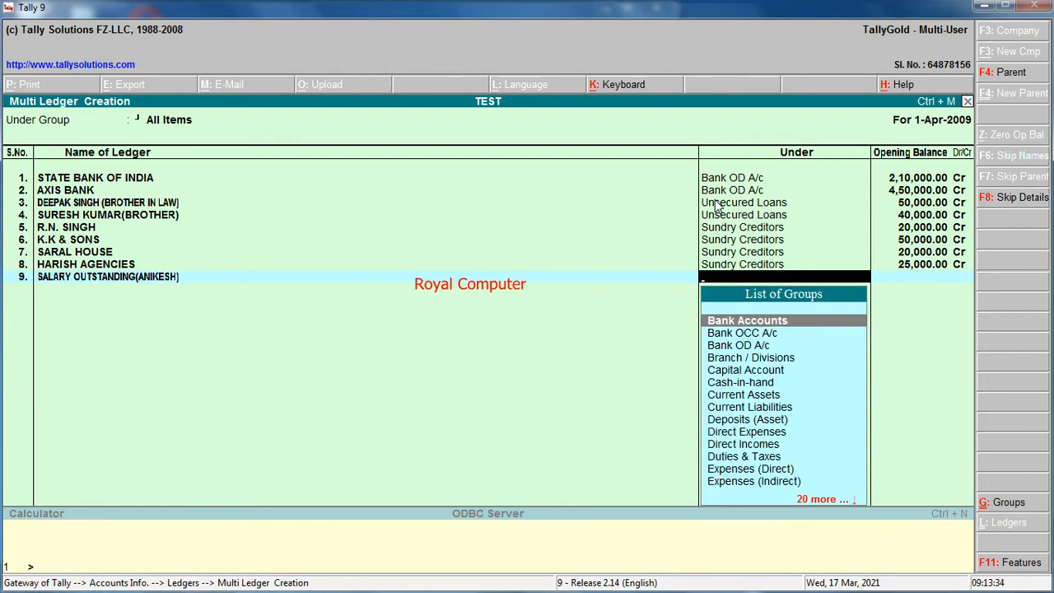
pyautogui.write('PRO')
pyautogui.press('Return')
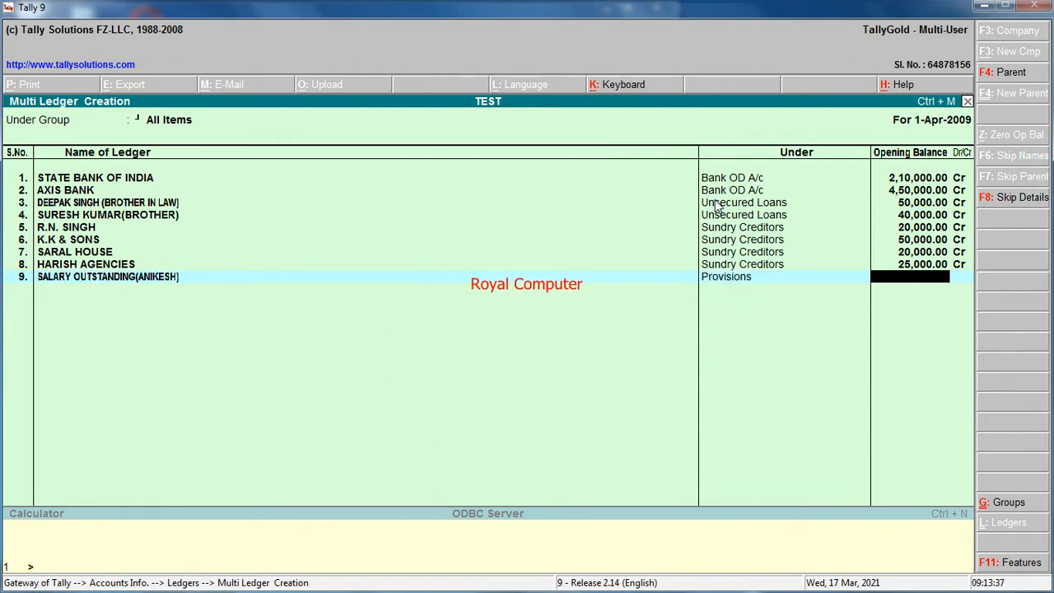
pyautogui.press('Return')
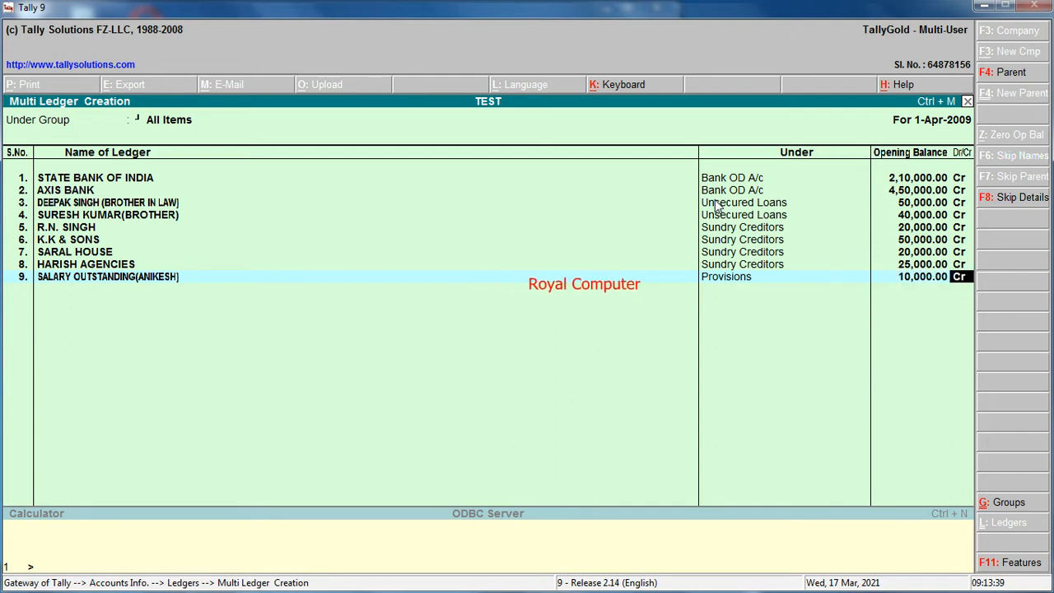
pyautogui.press('Return')
# Add a SALARY OUTSTANDING ledger with the second employee's name in brackets, under Provisions with an opening balance of 15,000 Cr
pyautogui.write('S')
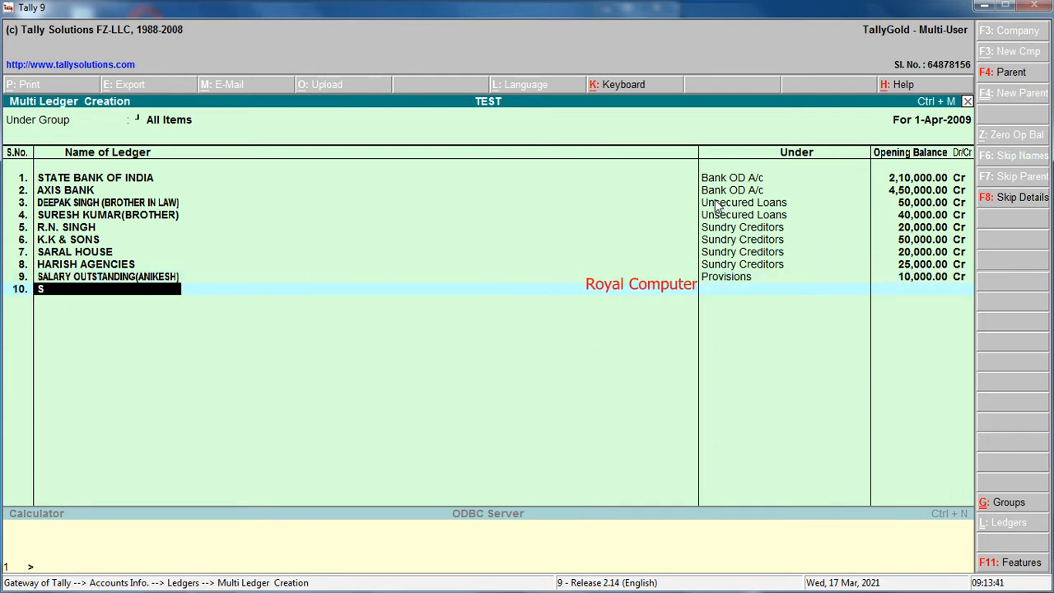
pyautogui.write('ALARY OUTST')
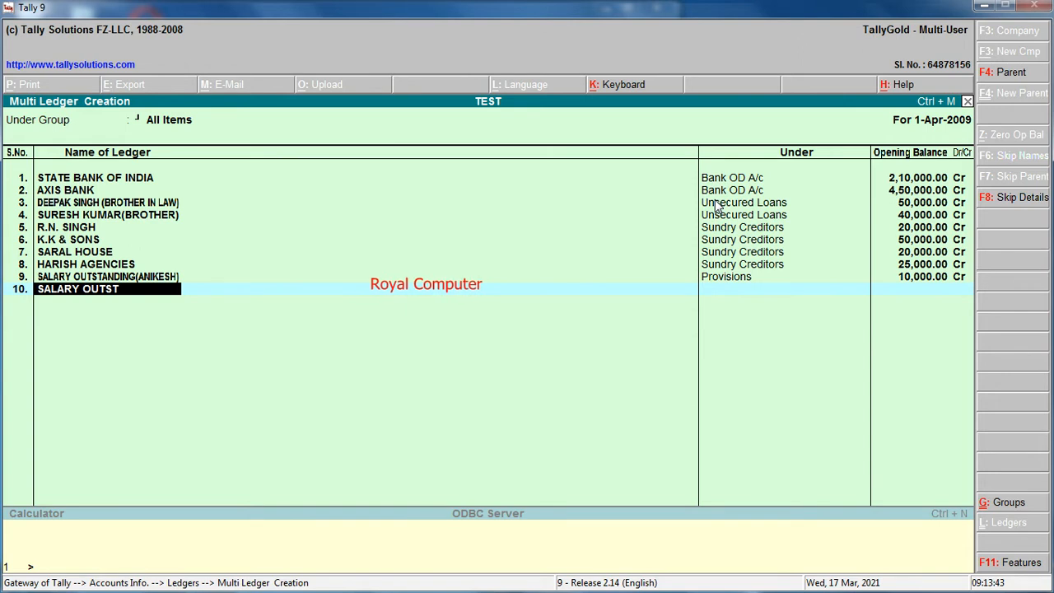
pyautogui.write('ANDING(ADYTA')
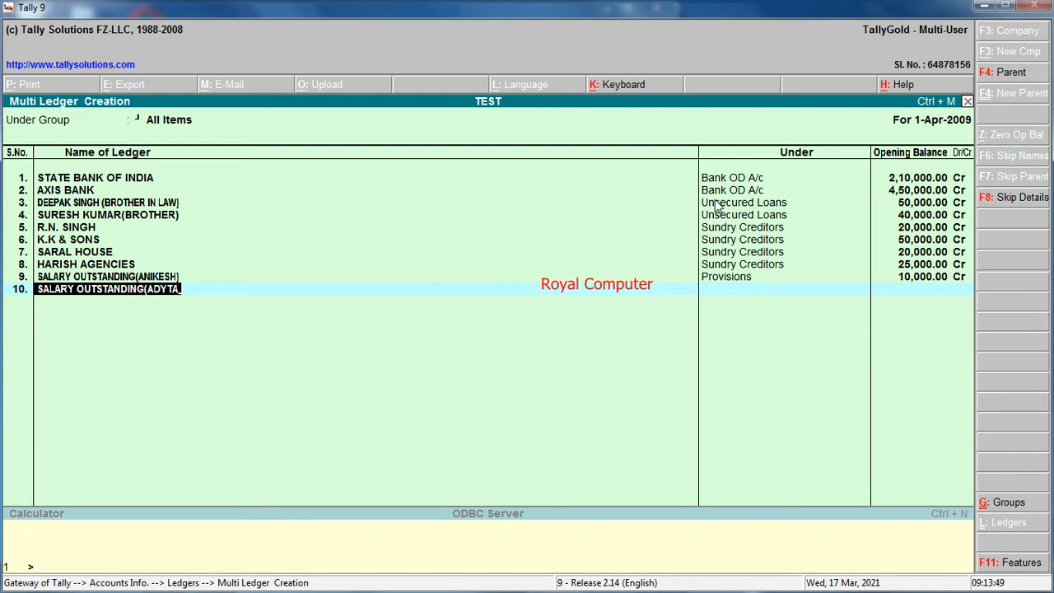
pyautogui.press('BackSpace')
pyautogui.press('BackSpace')
pyautogui.press('BackSpace')
pyautogui.write('T')
pyautogui.press('BackSpace')
pyautogui.write('ITYA)')
pyautogui.press('Return')
pyautogui.write('PR')
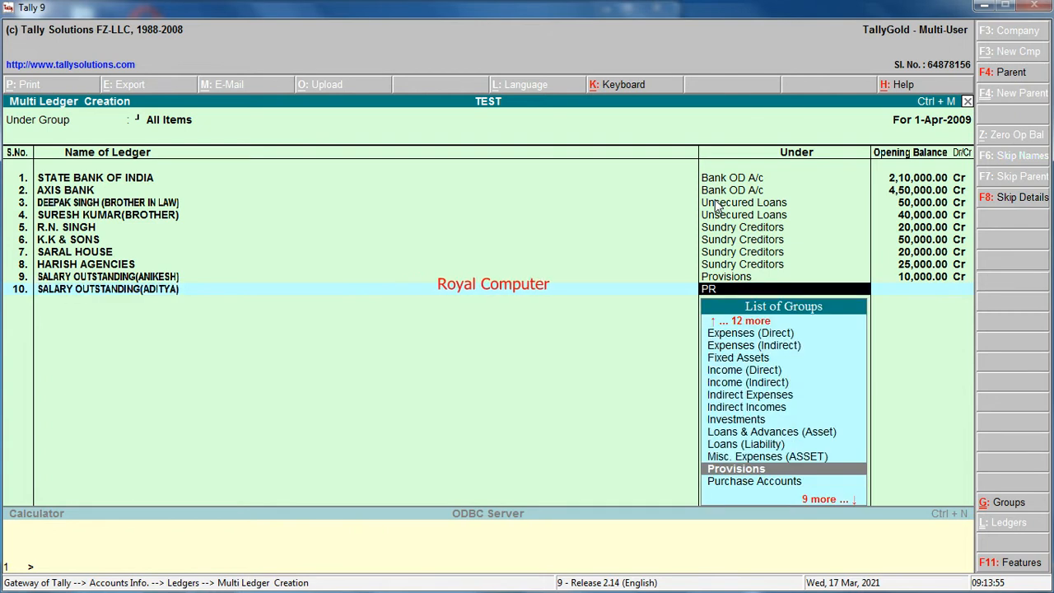
pyautogui.press('Return')
pyautogui.write('150000')
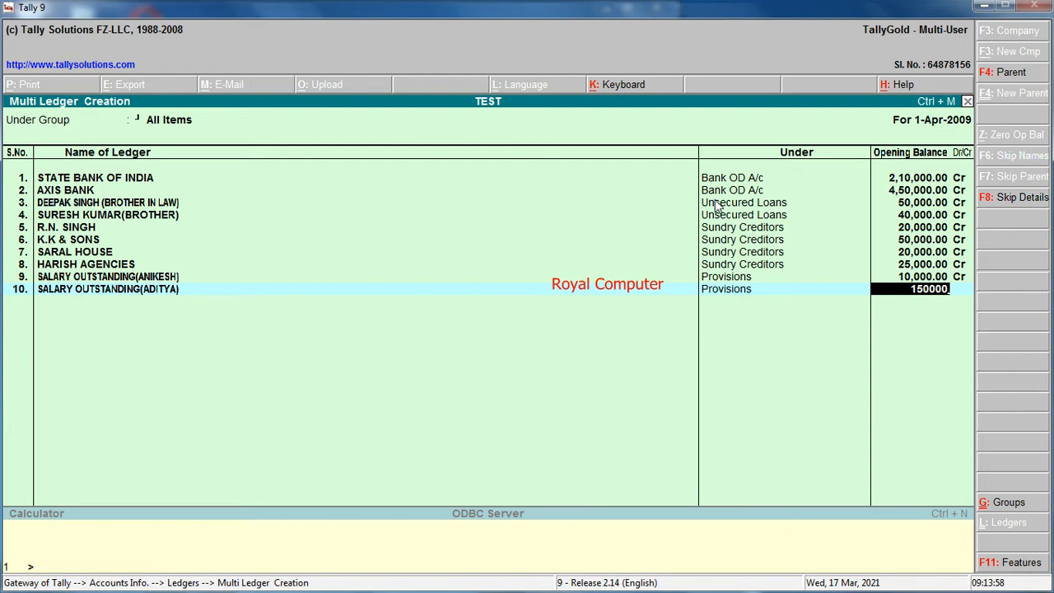
pyautogui.press('Return')
pyautogui.press('Return')
# Add a ledger in the capital holder's full name under Capital Account with an opening balance of 4,20,000 Cr
pyautogui.write('AS')
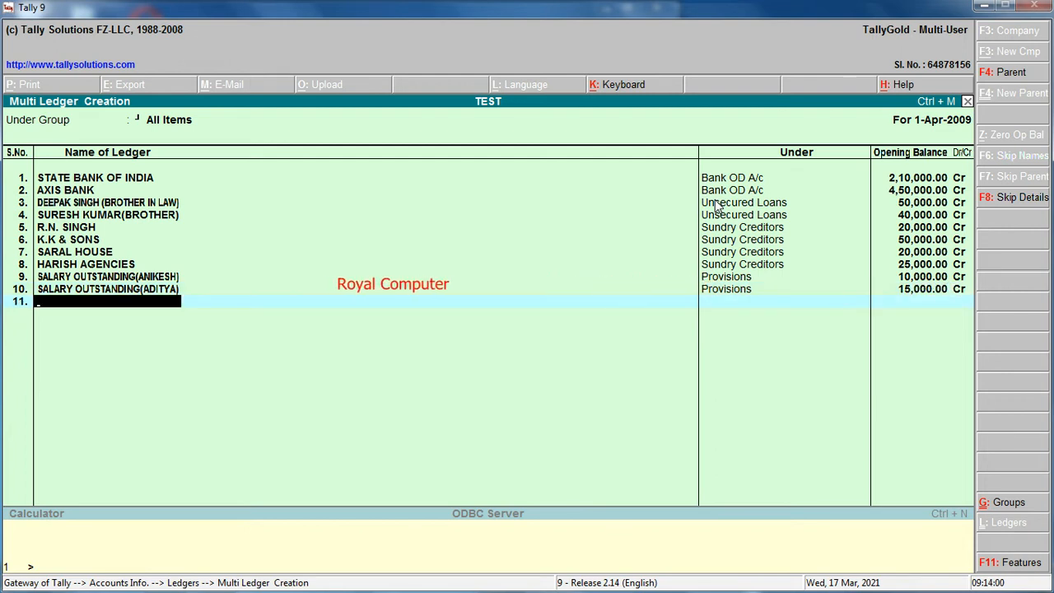
pyautogui.press('BackSpace')
pyautogui.write('JAY SINGH')
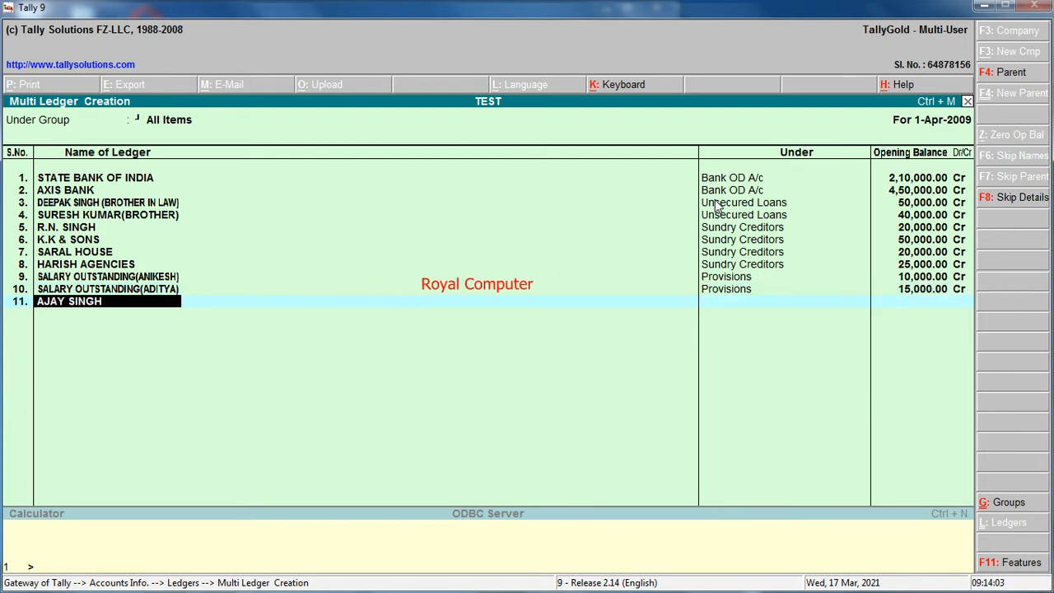
pyautogui.press('Return')
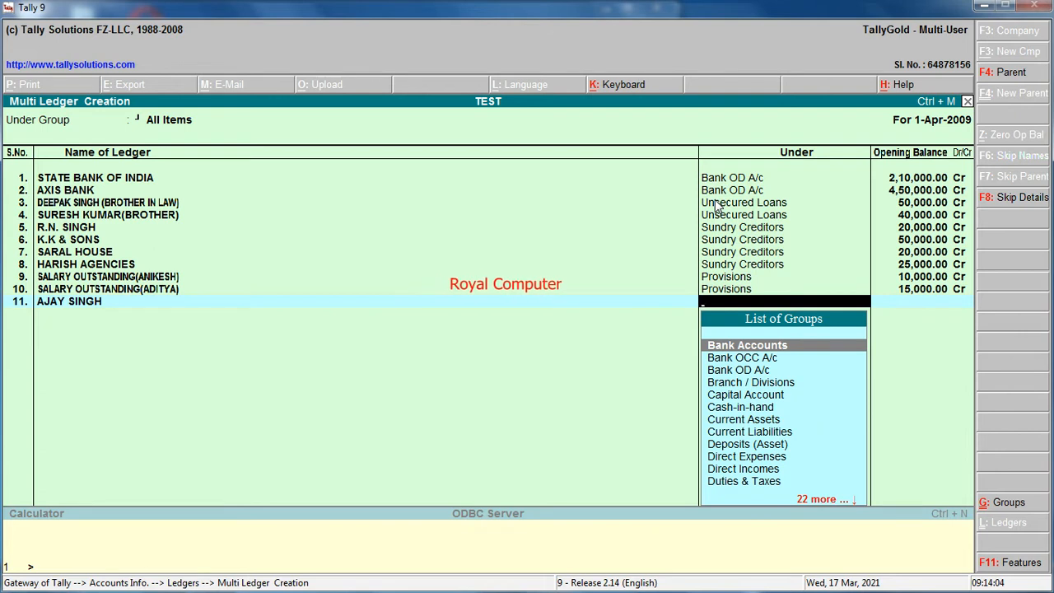
pyautogui.write('ca')
pyautogui.press('Return')
pyautogui.write('4,20,000')
pyautogui.press('Return')
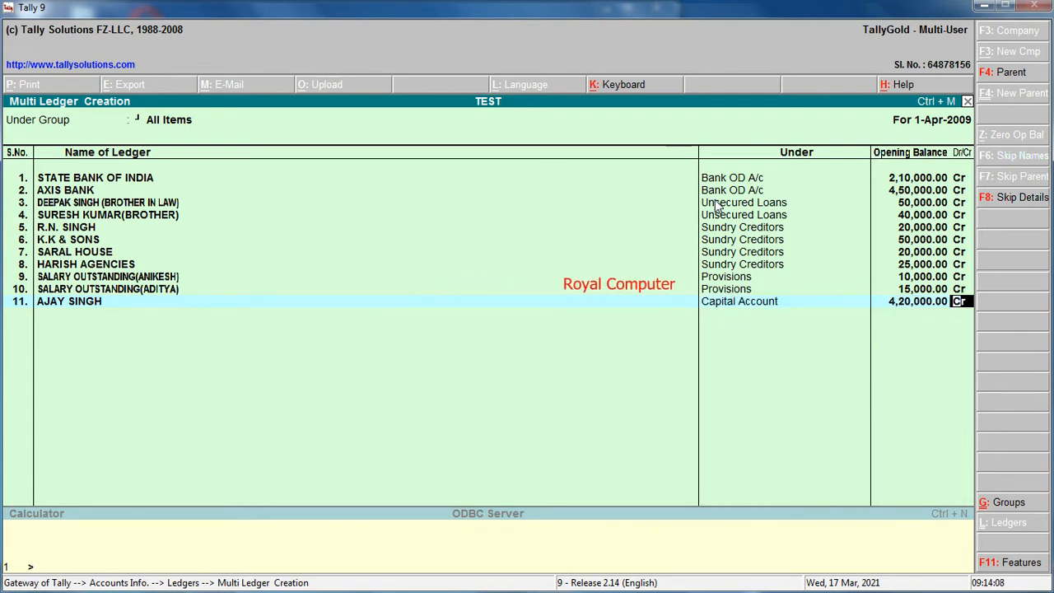
pyautogui.press('Return')
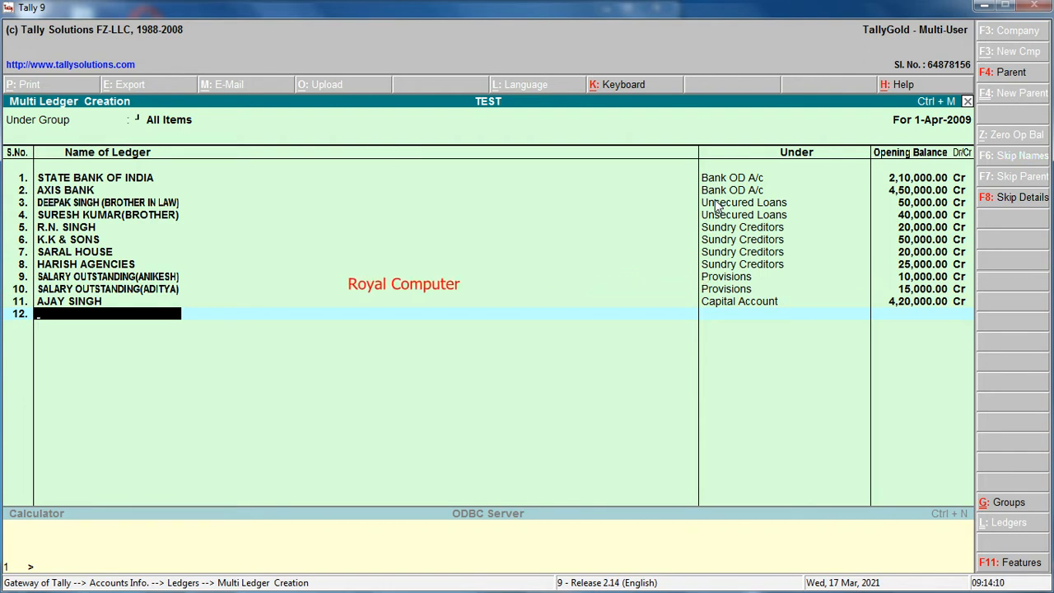
# Add the ledger BUILDING under Fixed Assets with an opening balance of 4,75,000 Dr
pyautogui.write('BUILDING')
pyautogui.press('Return')
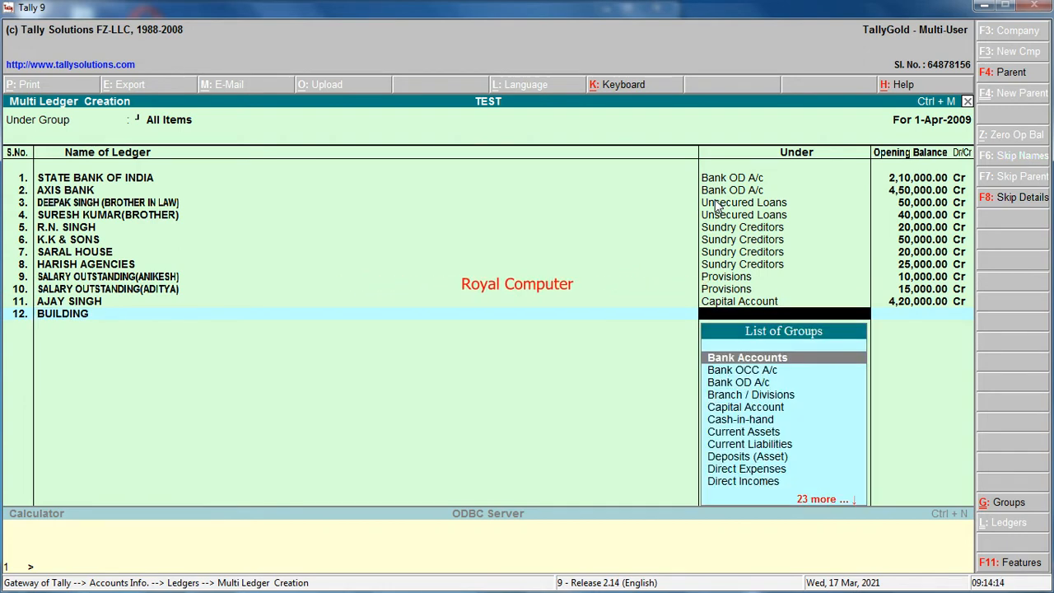
pyautogui.write('f')
pyautogui.press('Return')
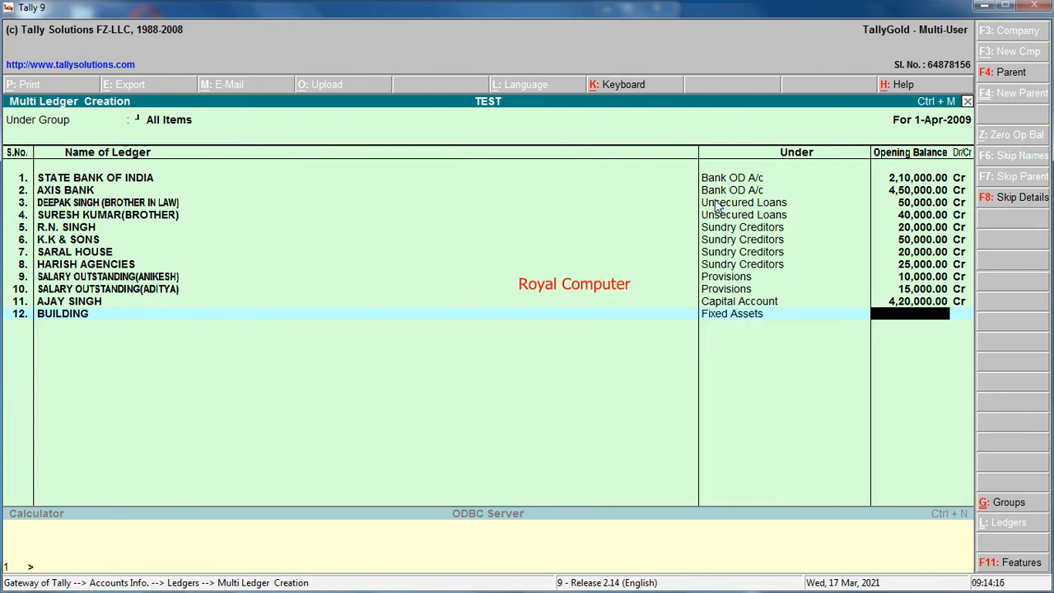
pyautogui.write('4,75,0')
pyautogui.write('000')
pyautogui.press('Return')
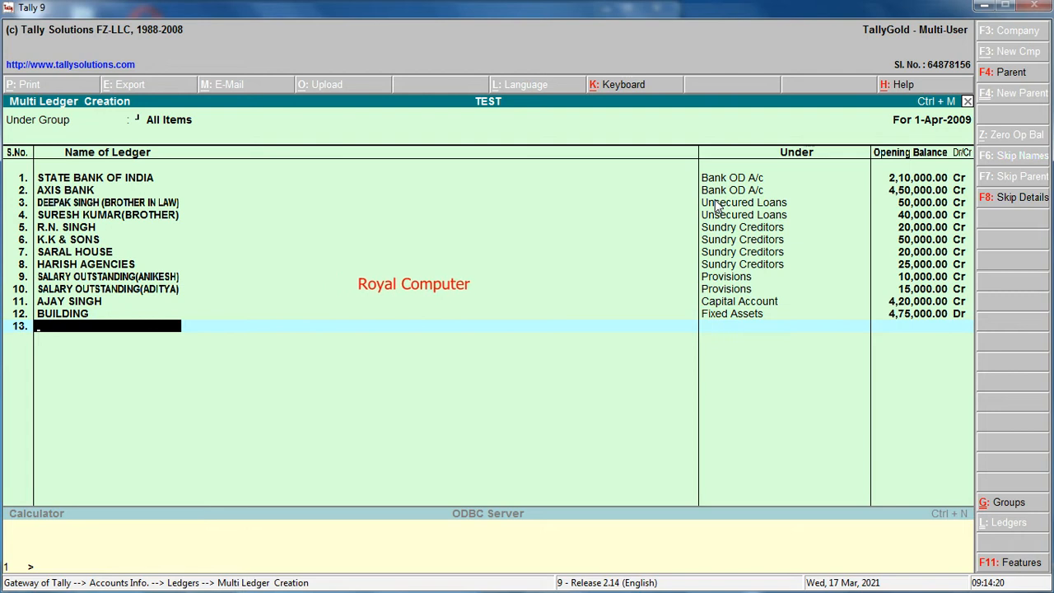
# Add the ledger MOTOR CAR under Fixed Assets with an opening balance of 1,50,000 Dr
pyautogui.write('M')
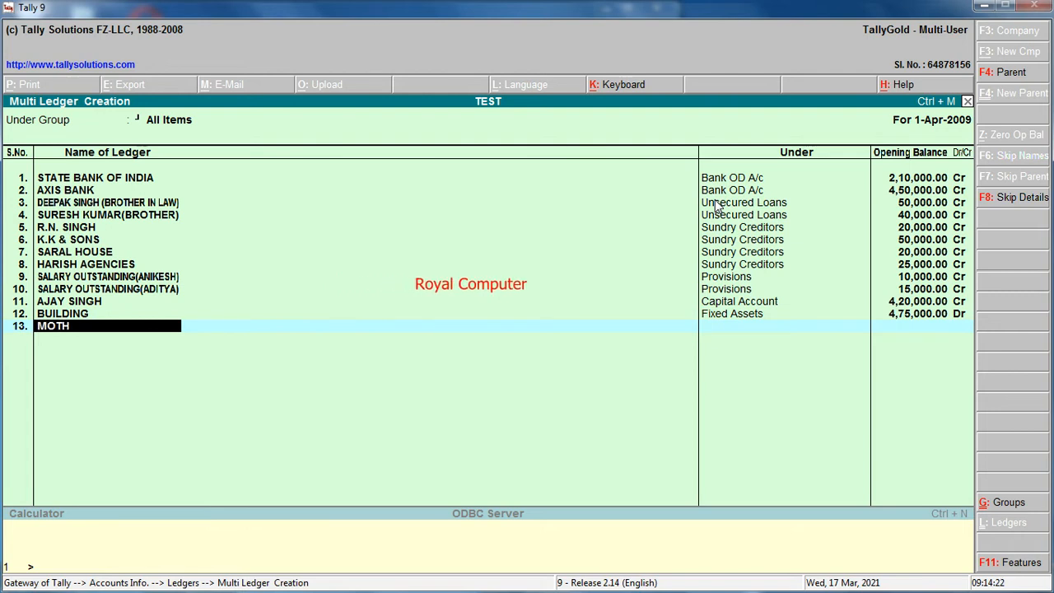
pyautogui.write('OTOR CAR')
pyautogui.press('Return')
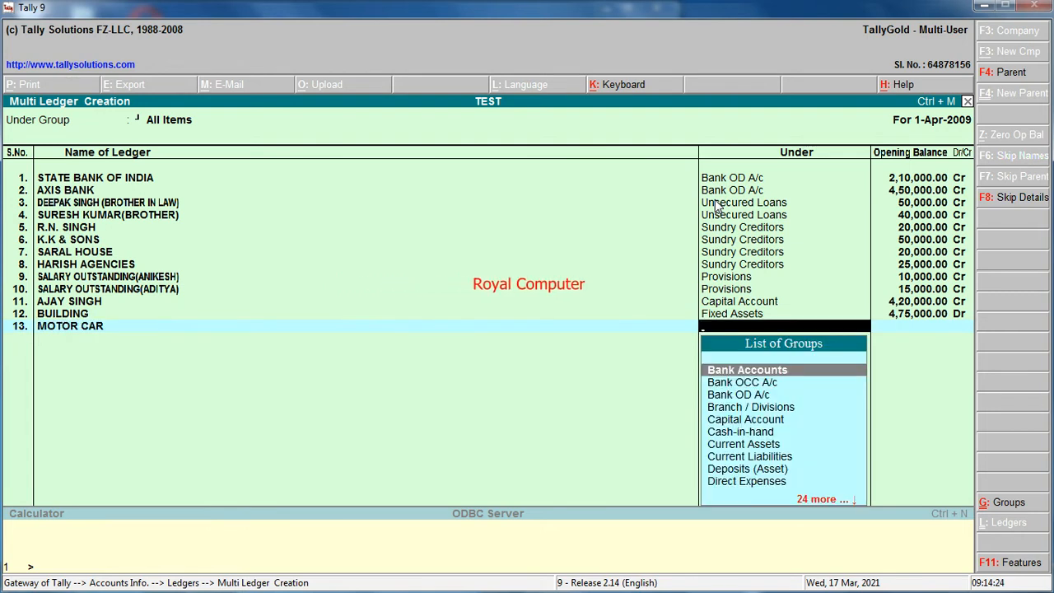
pyautogui.write('f')
pyautogui.press('Return')
pyautogui.write('150000')
pyautogui.press('Return')
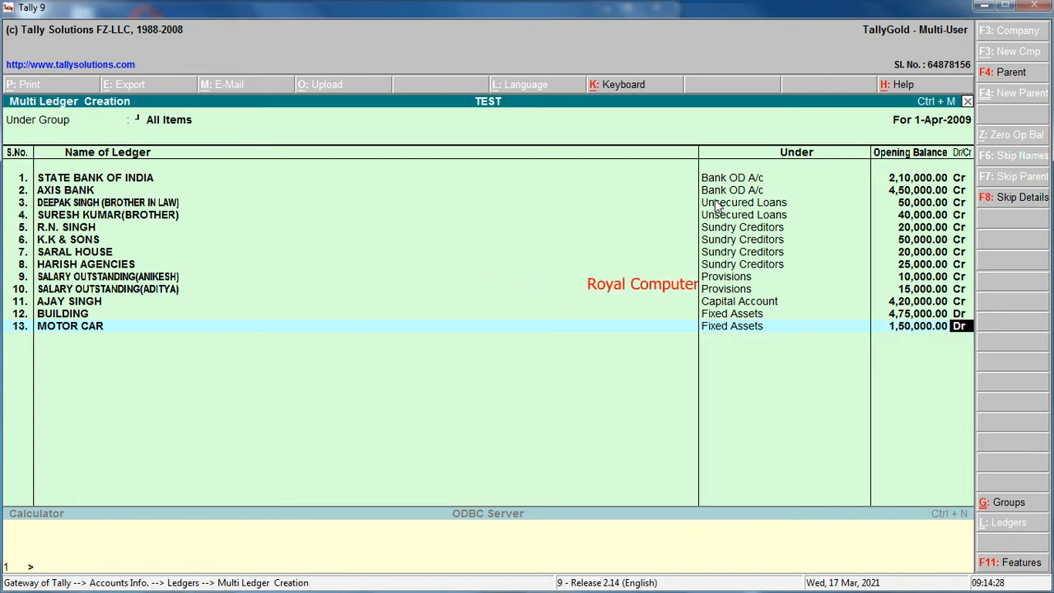
pyautogui.press('Return')
# Add the ledger FURNITURE under Fixed Assets with an opening balance of 2,50,000 Dr
pyautogui.write('FURNITURE')
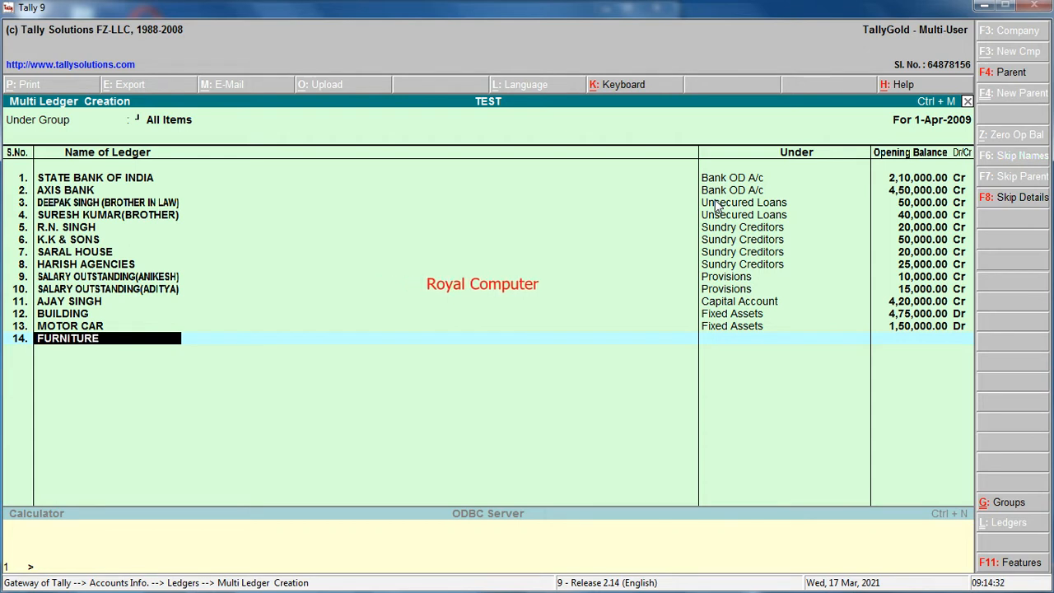
pyautogui.press('Return')
pyautogui.write('f')
pyautogui.press('Return')
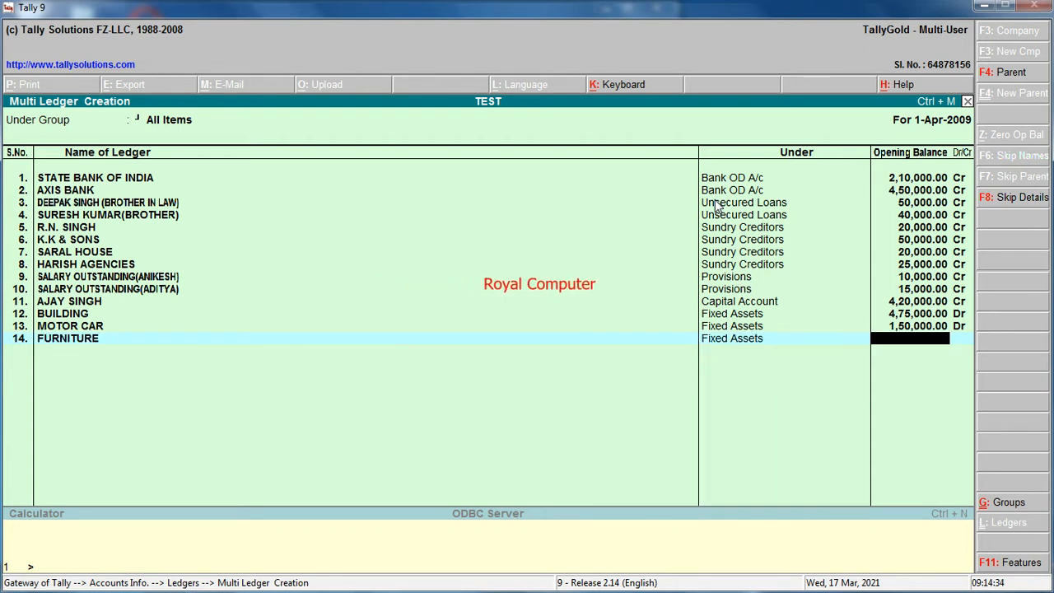
pyautogui.write('250000')
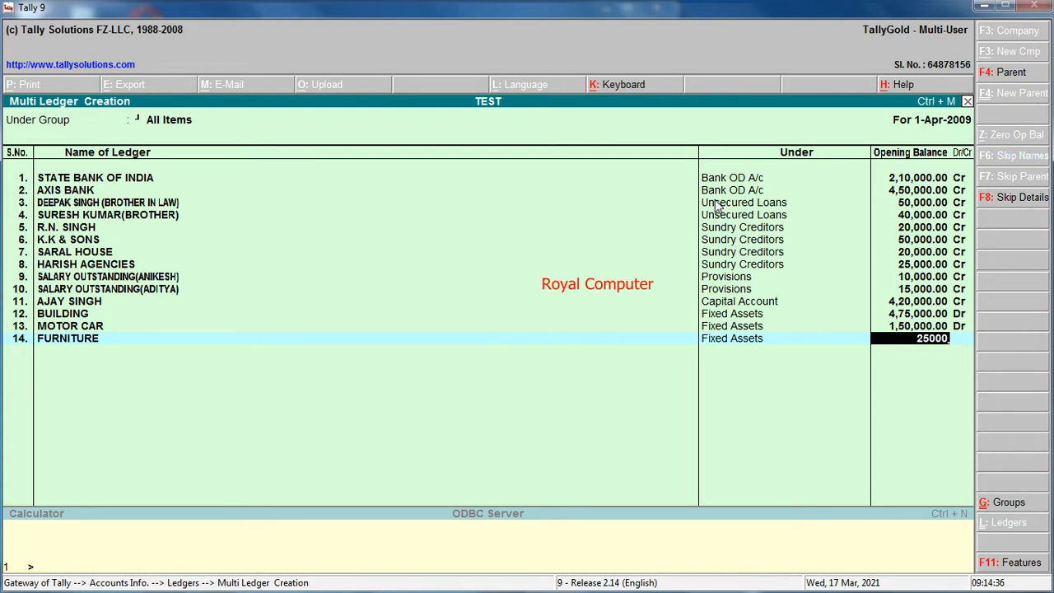
pyautogui.press('Return')
pyautogui.press('Return')
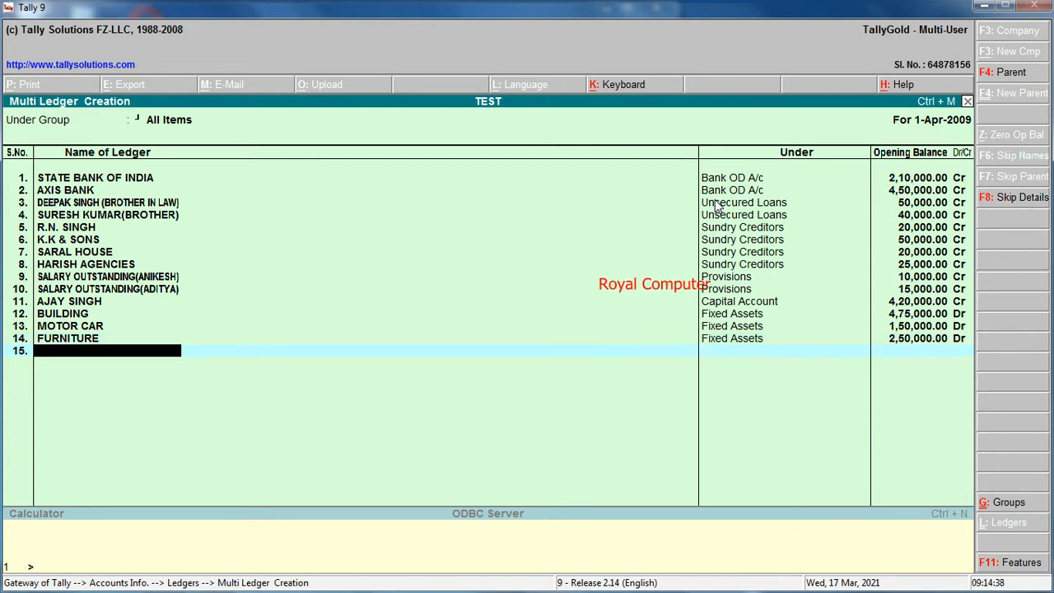
# Add the ledger MOBILE under Fixed Assets with an opening balance of 30,000 Dr
pyautogui.write('ST')
pyautogui.press('BackSpace')
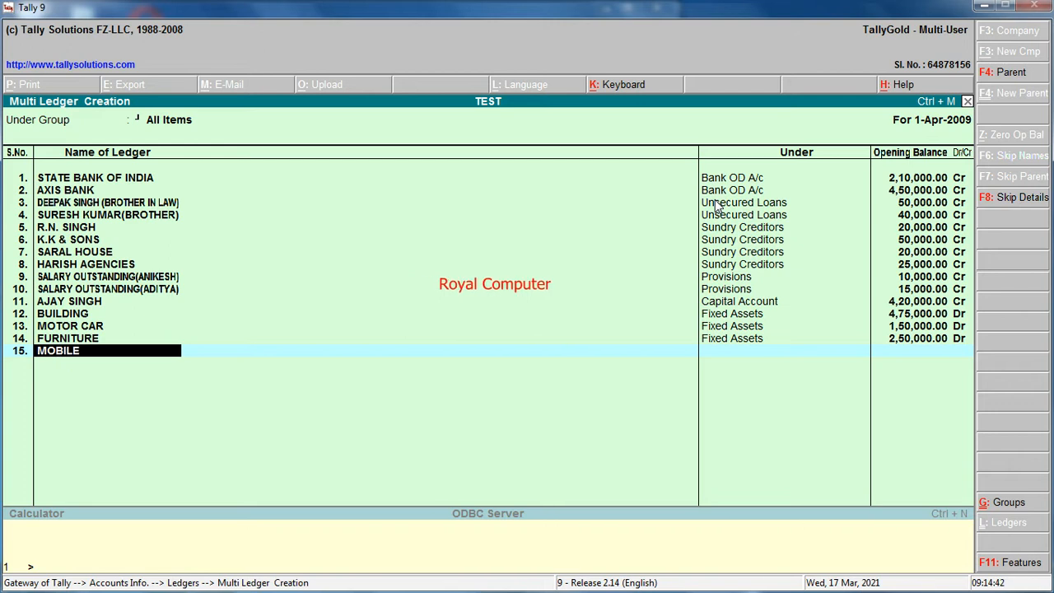
pyautogui.press('Return')
pyautogui.write('f')
pyautogui.press('Return')
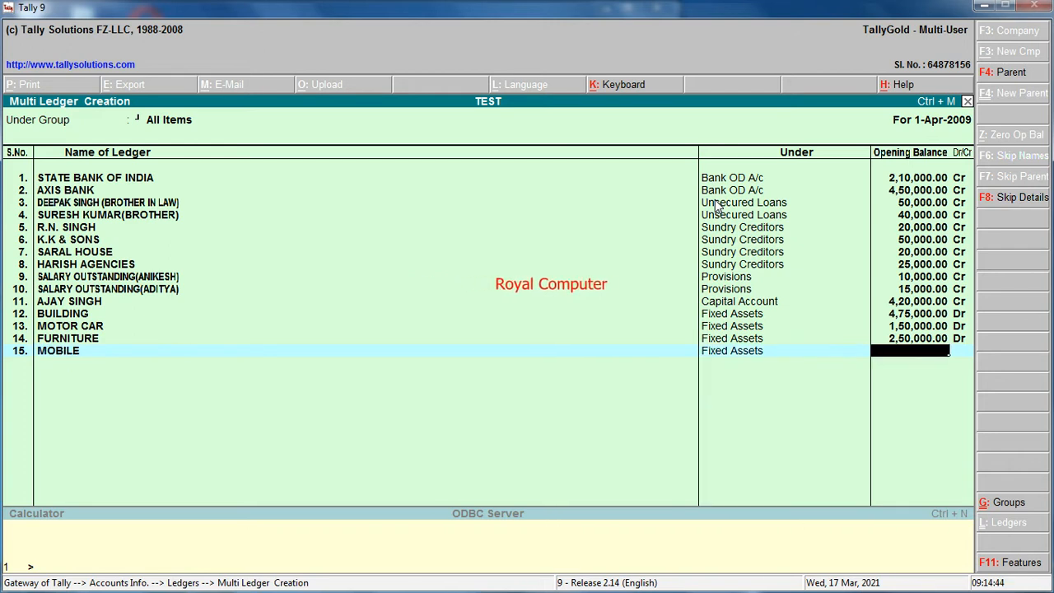
pyautogui.write('30,000')
pyautogui.press('Return')
pyautogui.press('Return')
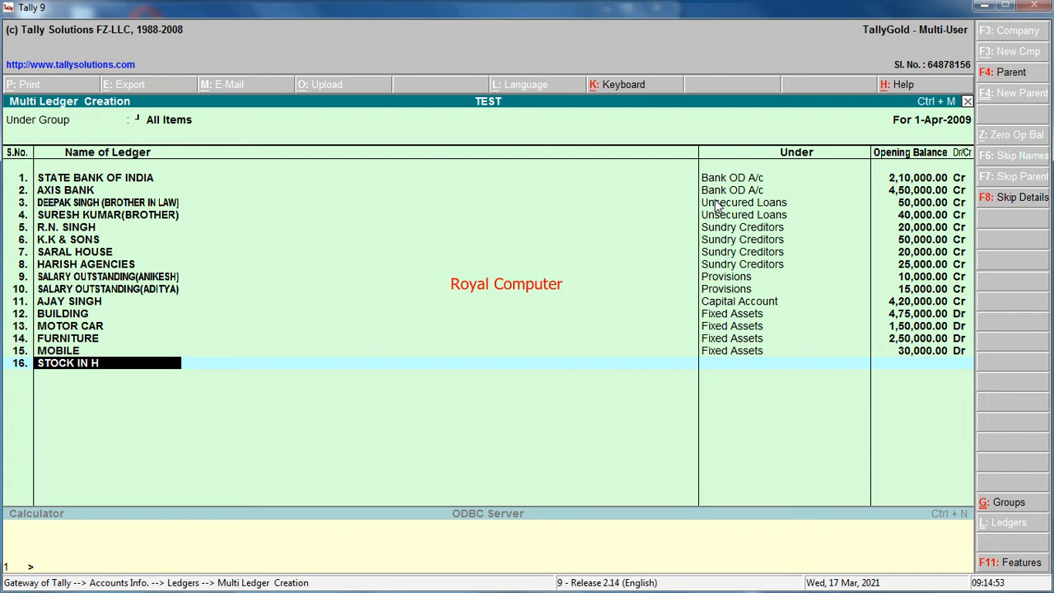
# Add the ledger STOCK IN HAND under Stock-in-Hand with an opening balance of 2,50,000 Dr
pyautogui.press('Return')
pyautogui.press('BackSpace')
pyautogui.press('BackSpace')
pyautogui.press('BackSpace')
pyautogui.press('BackSpace')
pyautogui.press('BackSpace')
pyautogui.press('BackSpace')
pyautogui.press('BackSpace')
pyautogui.press('BackSpace')
pyautogui.press('BackSpace')
pyautogui.press('BackSpace')
pyautogui.press('BackSpace')
pyautogui.press('BackSpace')
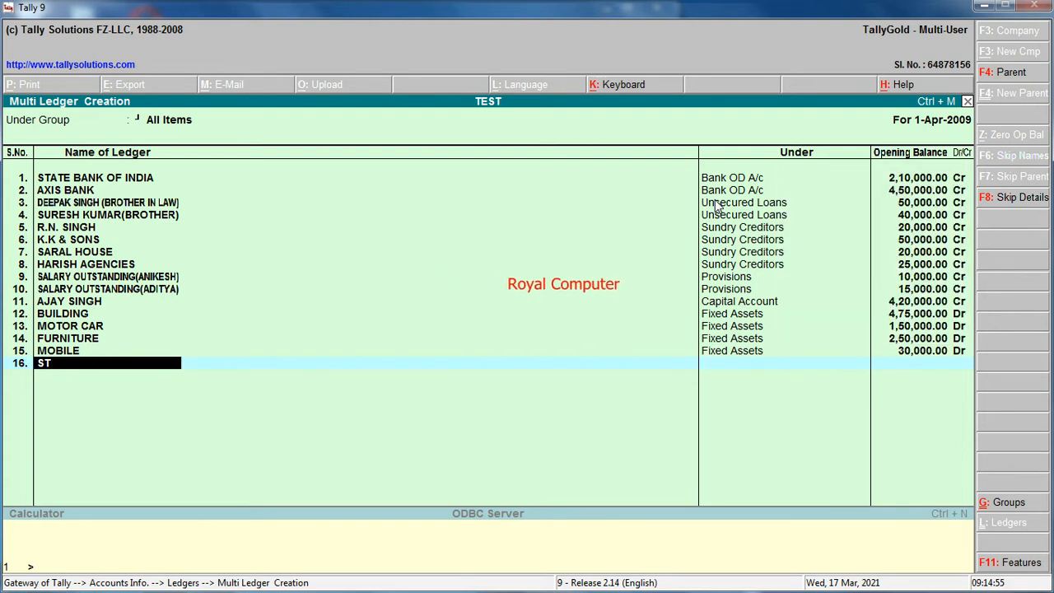
pyautogui.write('TOCK IN')
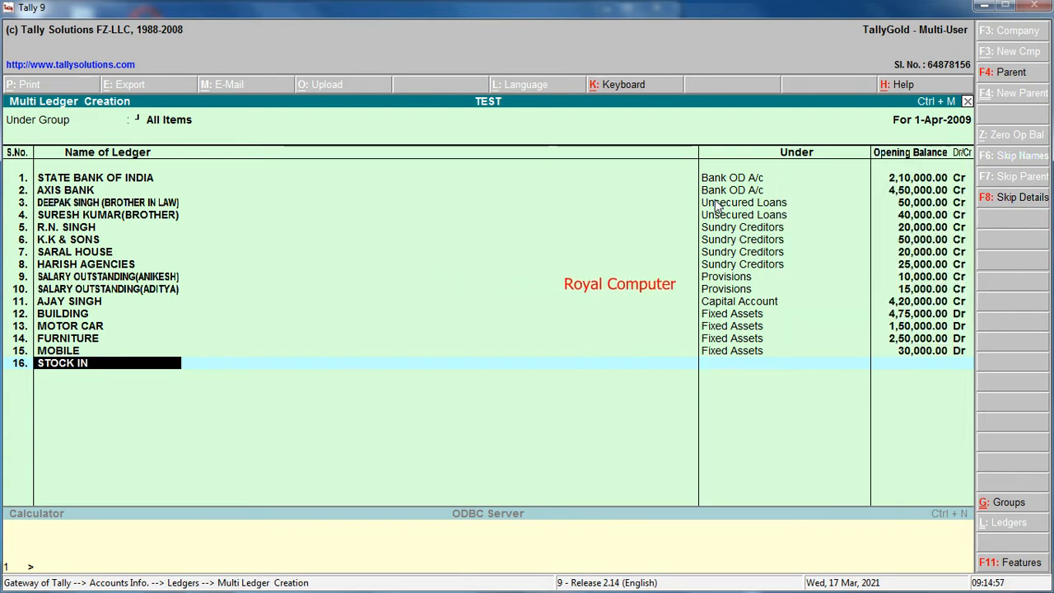
pyautogui.write(' HAND')
pyautogui.press('Return')
pyautogui.write('st')
pyautogui.press('Return')
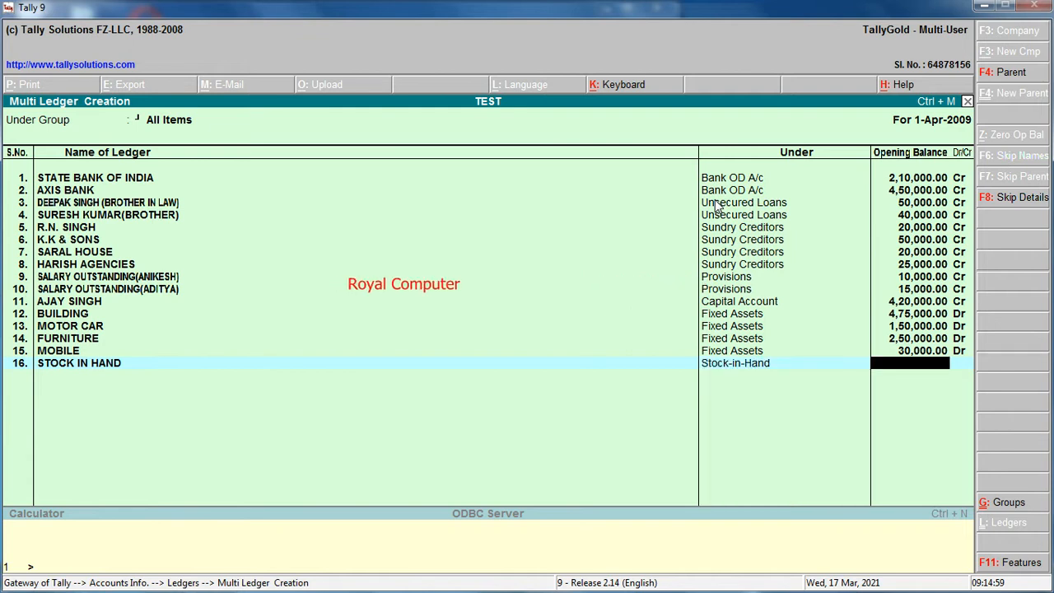
pyautogui.write('2,50,00')
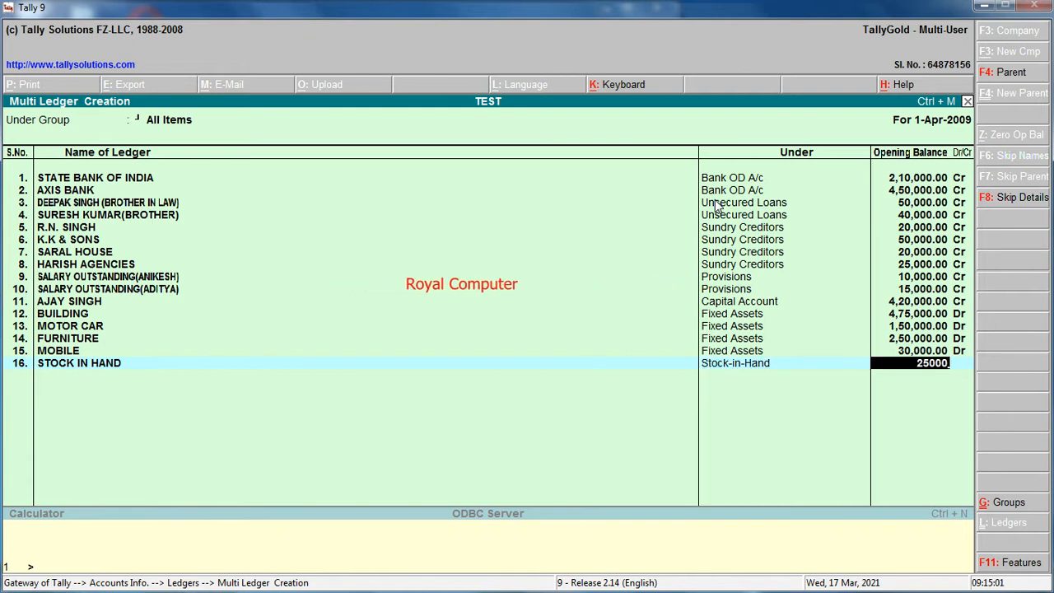
pyautogui.write('0')
pyautogui.press('Return')
pyautogui.press('Return')
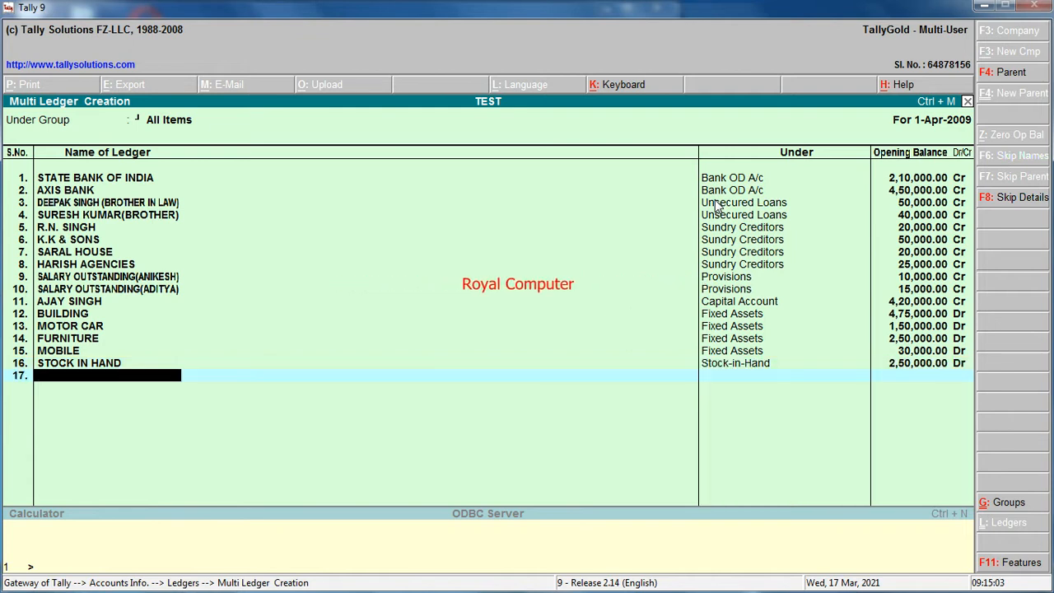
# Add the ledger S.D.T.F.R under Deposits (Asset) with an opening balance of 40,000 Dr
pyautogui.write('S.D.T.F.R')
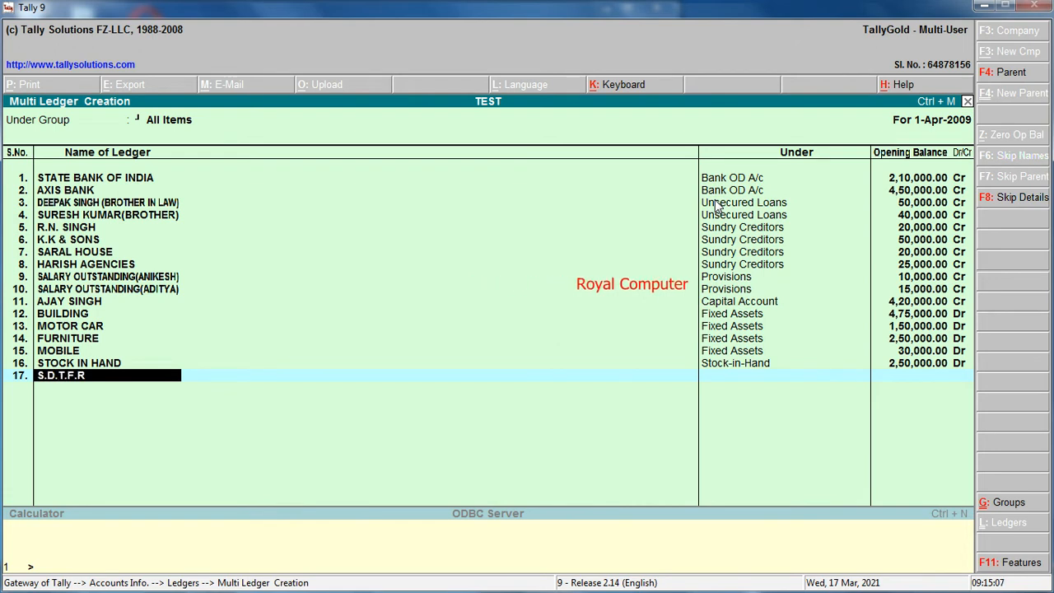
pyautogui.press('Return')
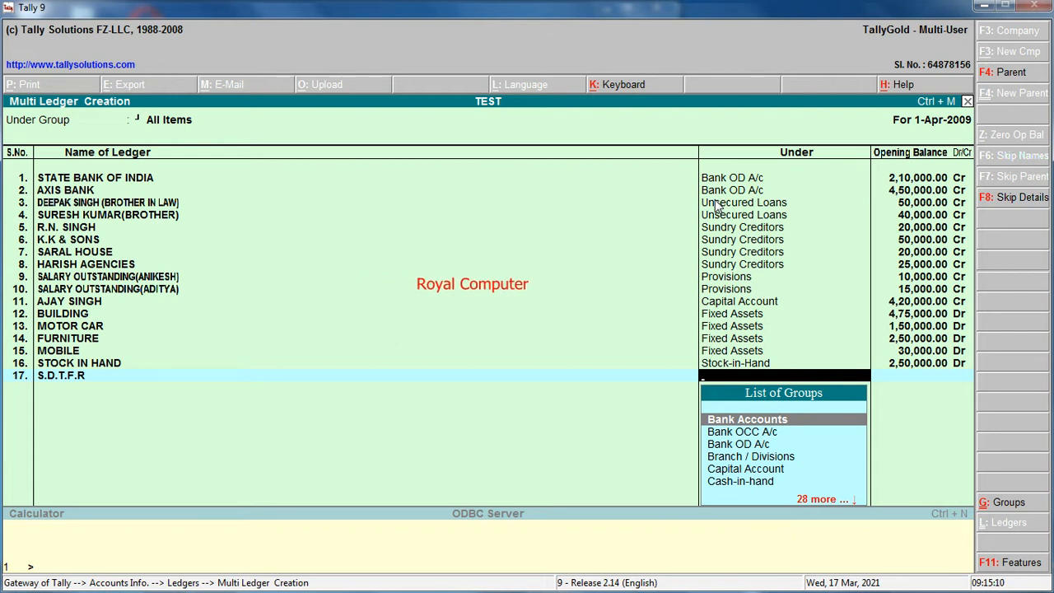
pyautogui.write('d')
pyautogui.press('Return')
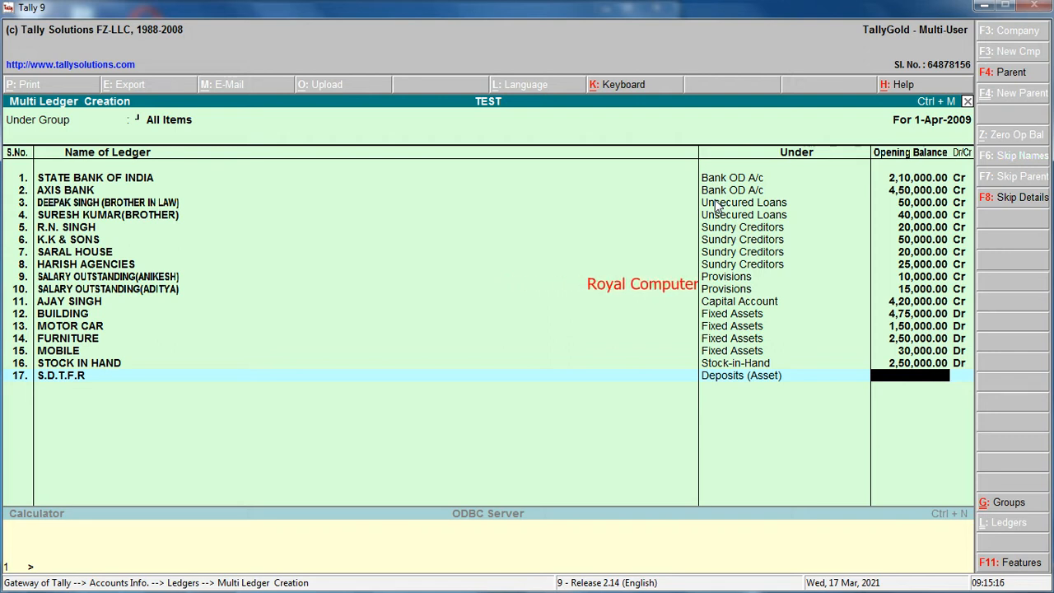
pyautogui.write('1')
pyautogui.press('BackSpace')
pyautogui.write('40000')
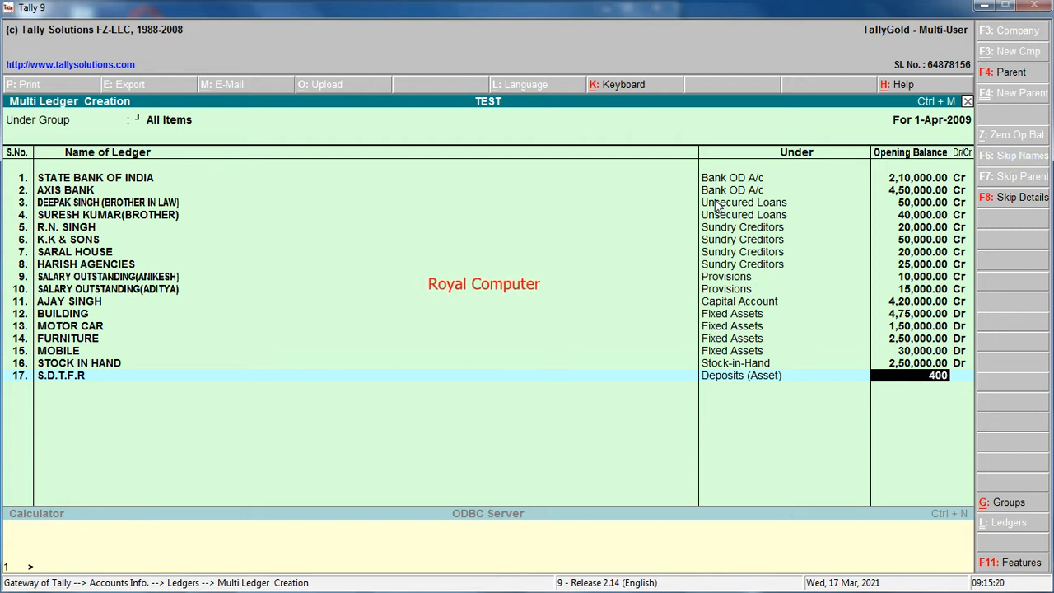
pyautogui.press('Return')
pyautogui.press('Return')
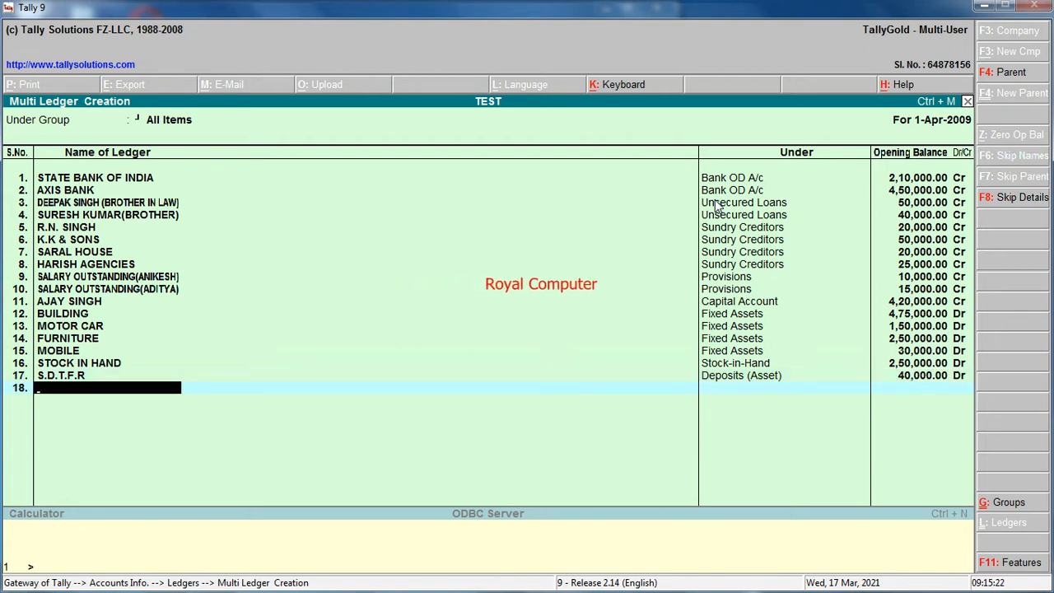
# Add the ledger S.D.M.P.E.B under Deposits (Asset) with an opening balance of 10,000 Dr
pyautogui.write('S.D.')
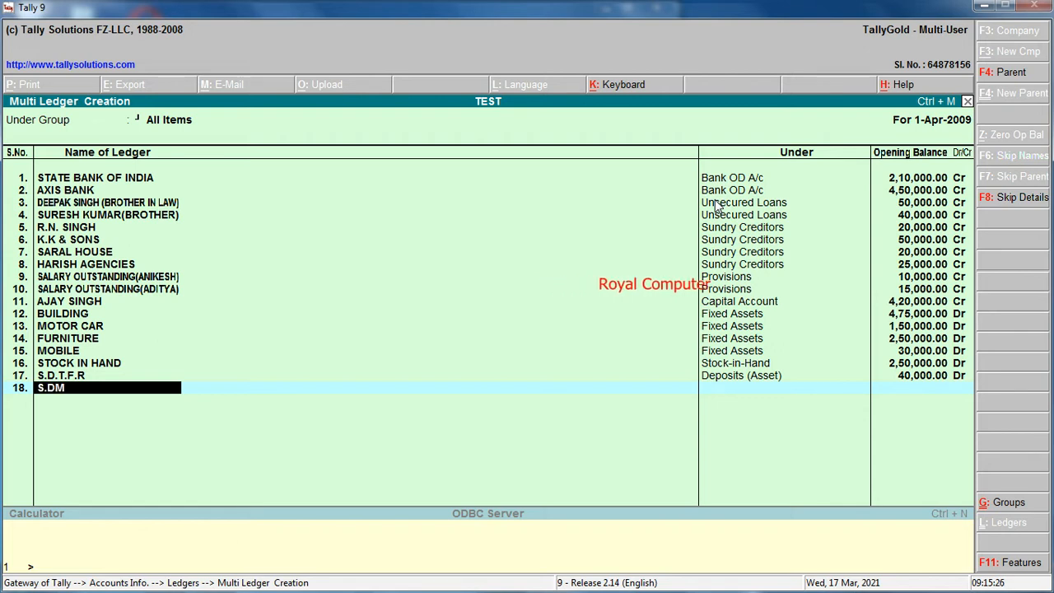
pyautogui.write('.MP')
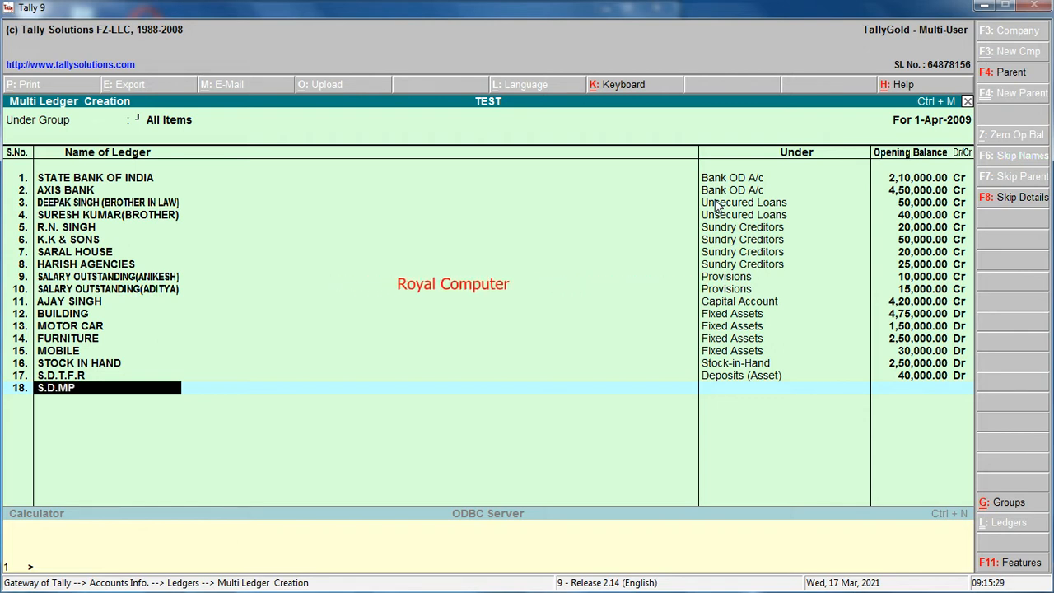
pyautogui.press('BackSpace')
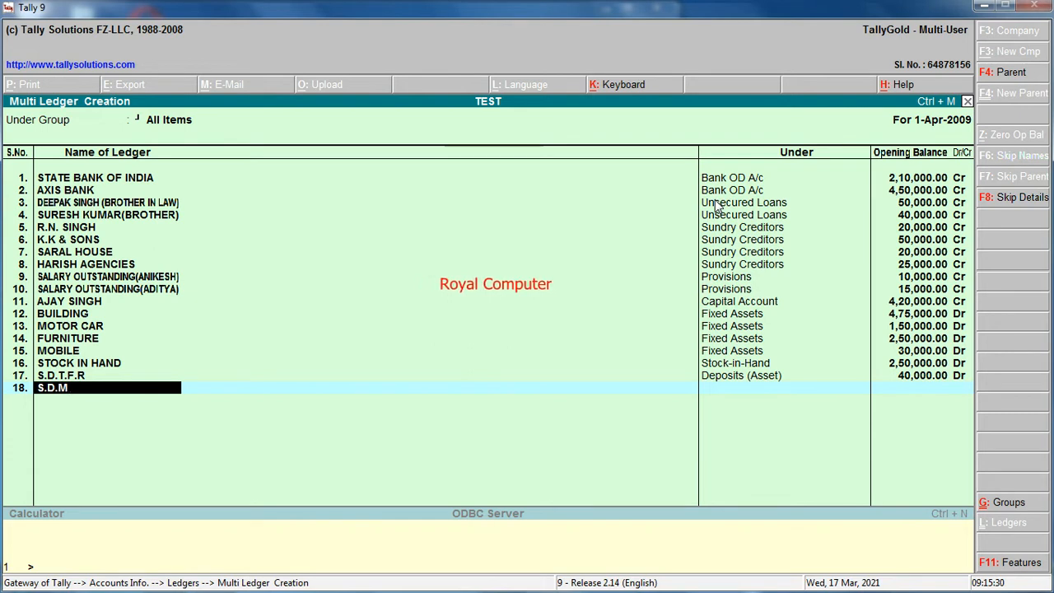
pyautogui.write('.')
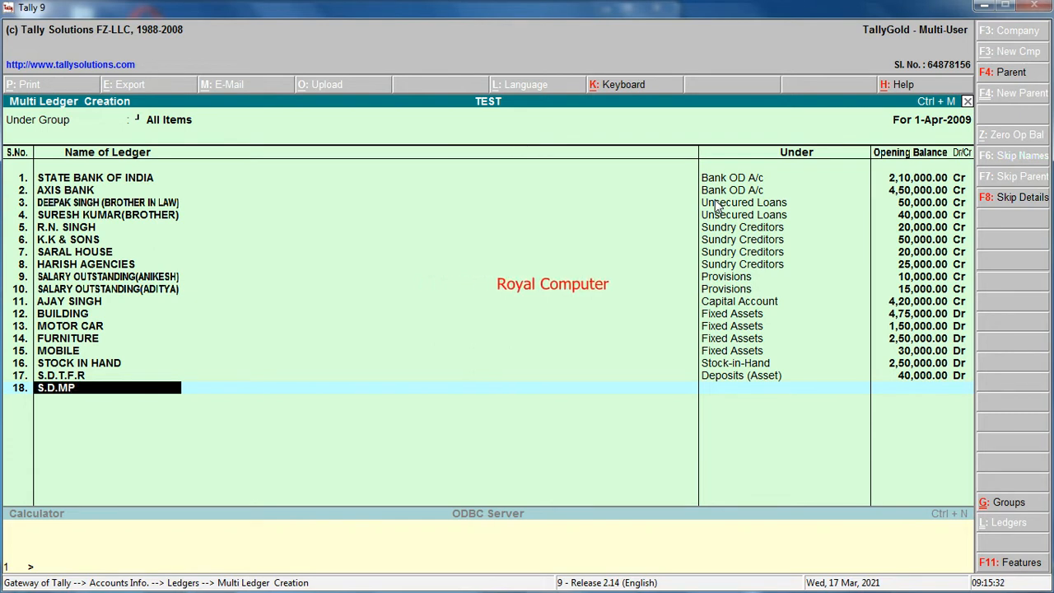
pyautogui.write('P.E')
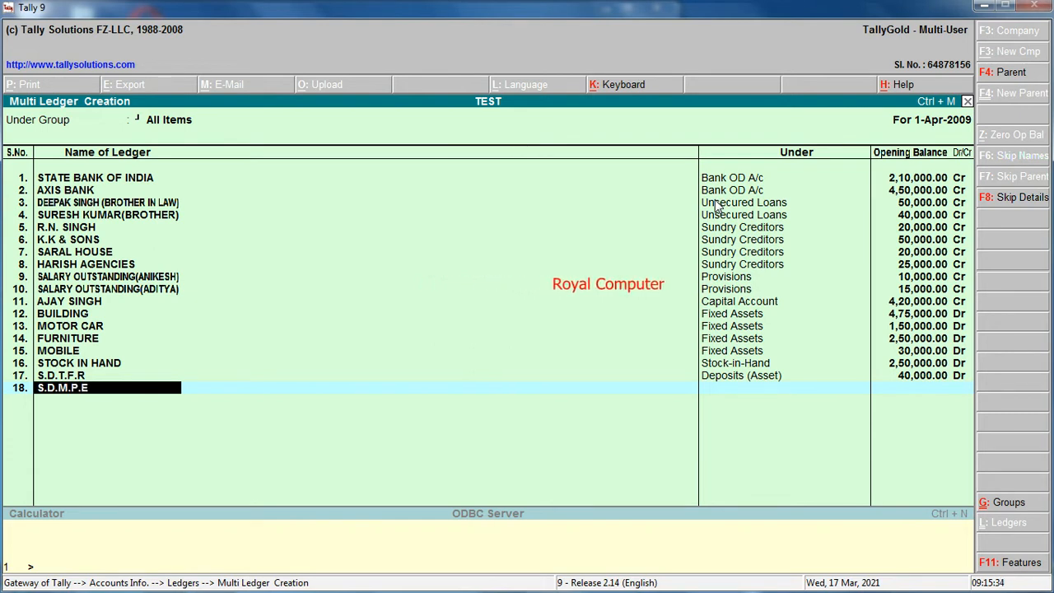
pyautogui.write('.B')
pyautogui.press('Return')
pyautogui.write('D')
pyautogui.press('Return')
pyautogui.press('Return')
pyautogui.write('10,000')
pyautogui.press('Return')
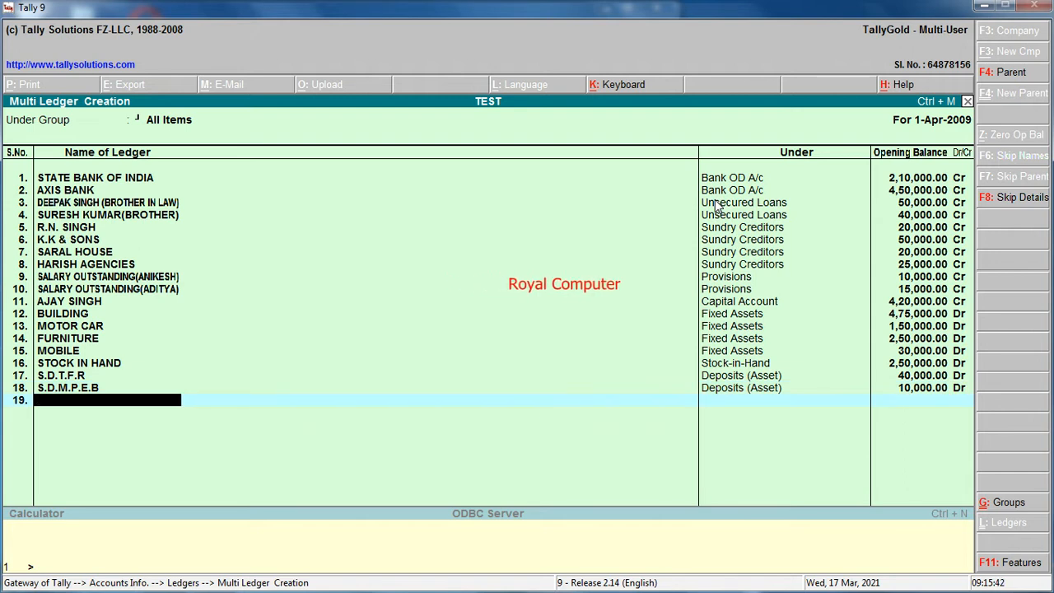
# Add the ledger RELIABLE MOVERS under Sundry Debtors with an opening balance of 20,000 Dr, leaving the bill-wise breakup empty
pyautogui.write('RELIABLE MOVERS')
pyautogui.press('Return')
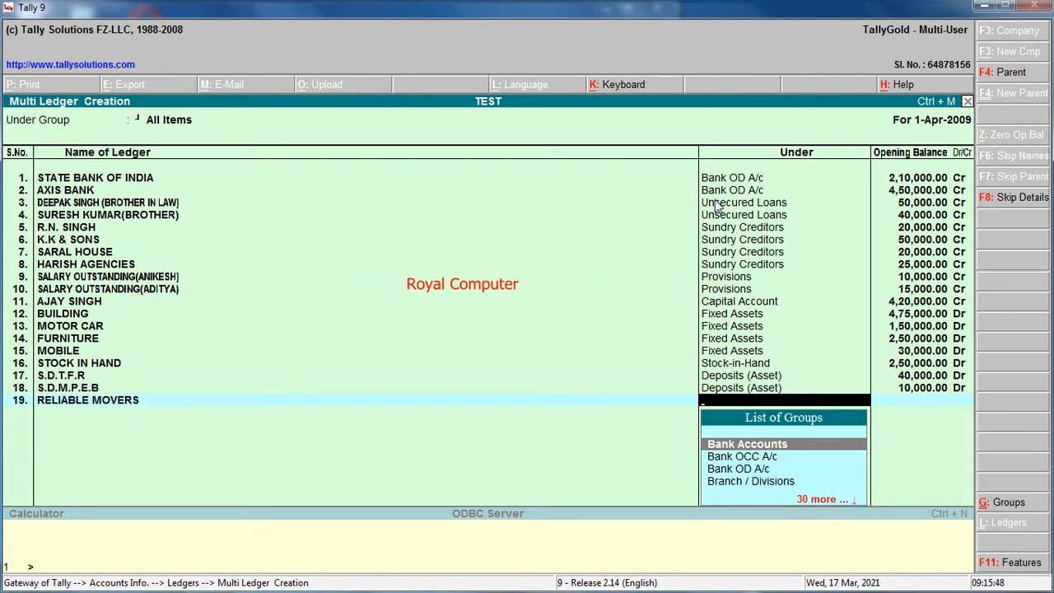
pyautogui.write('SUN')
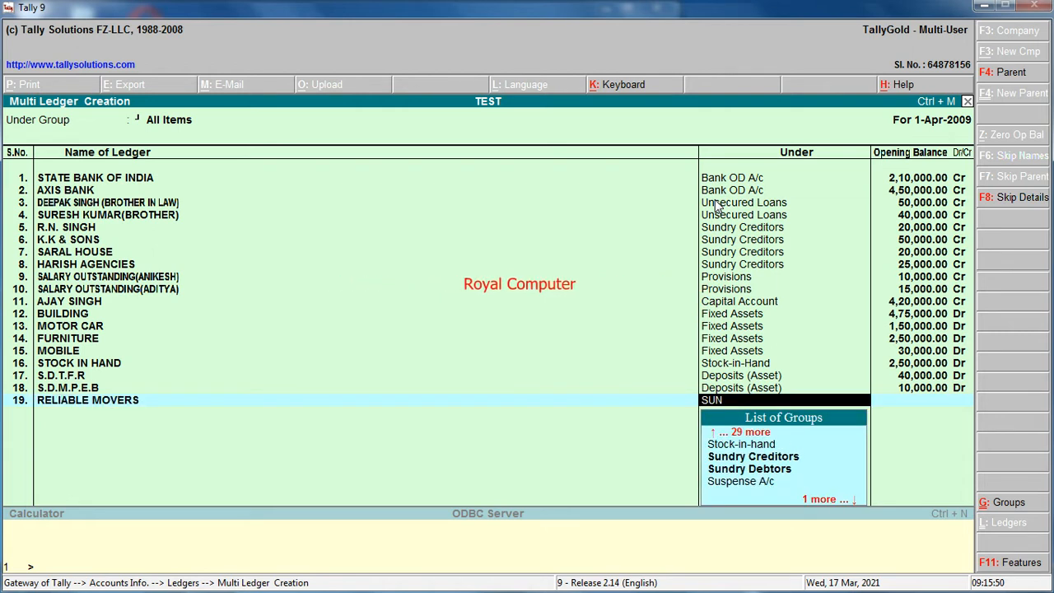
pyautogui.write('DRY')
pyautogui.press('Down')
pyautogui.press('Return')
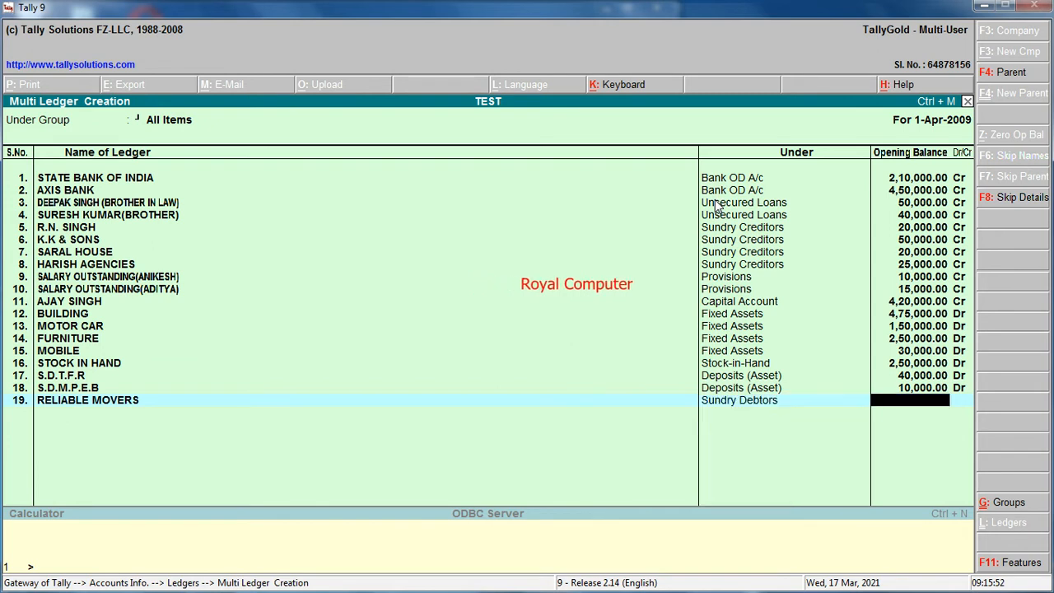
pyautogui.write('20000')
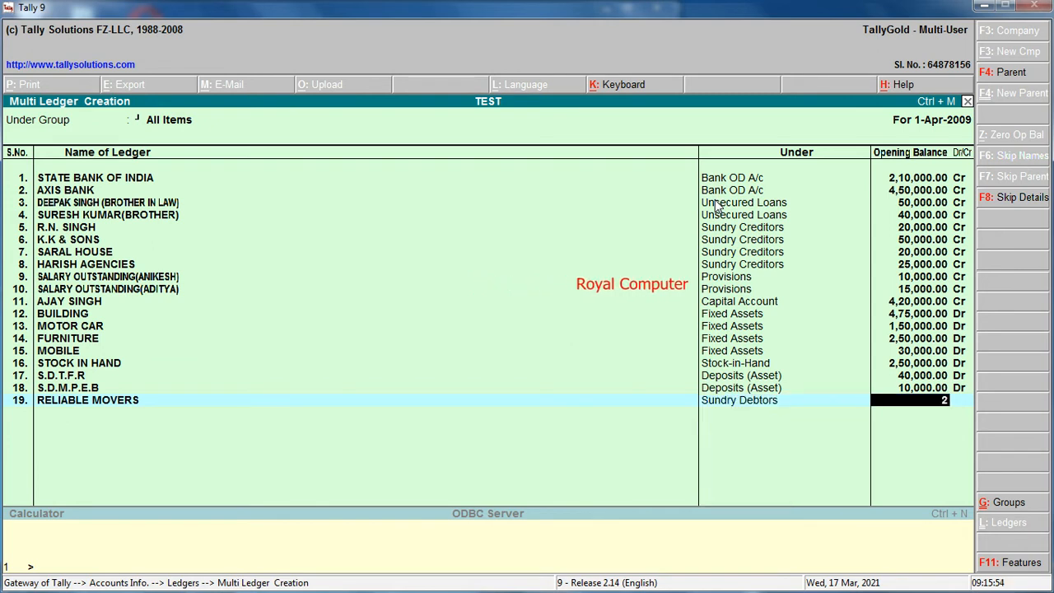
pyautogui.press('Return')
pyautogui.press('Return')
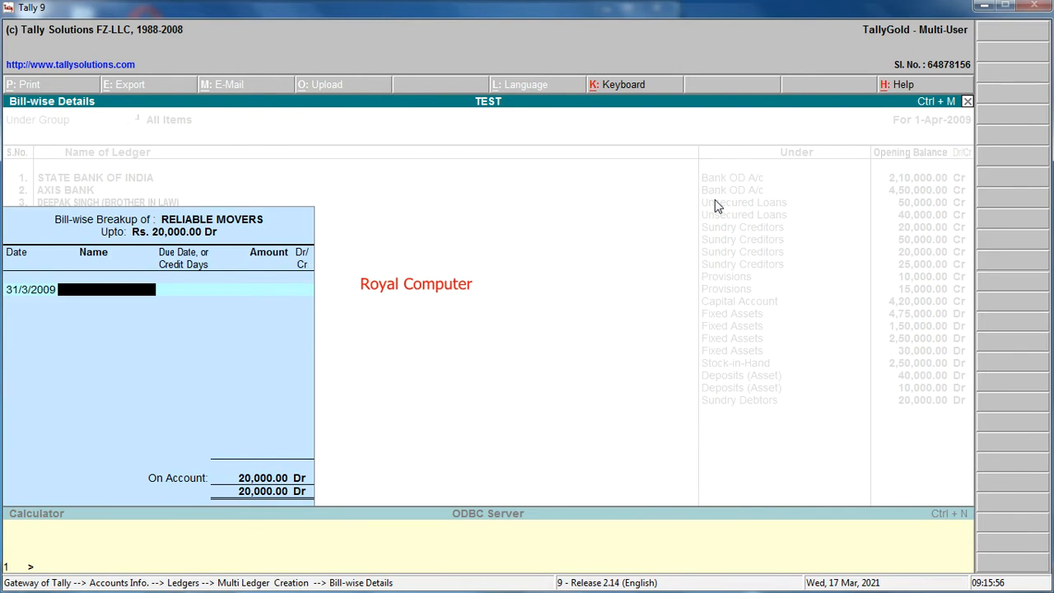
pyautogui.press('Return')
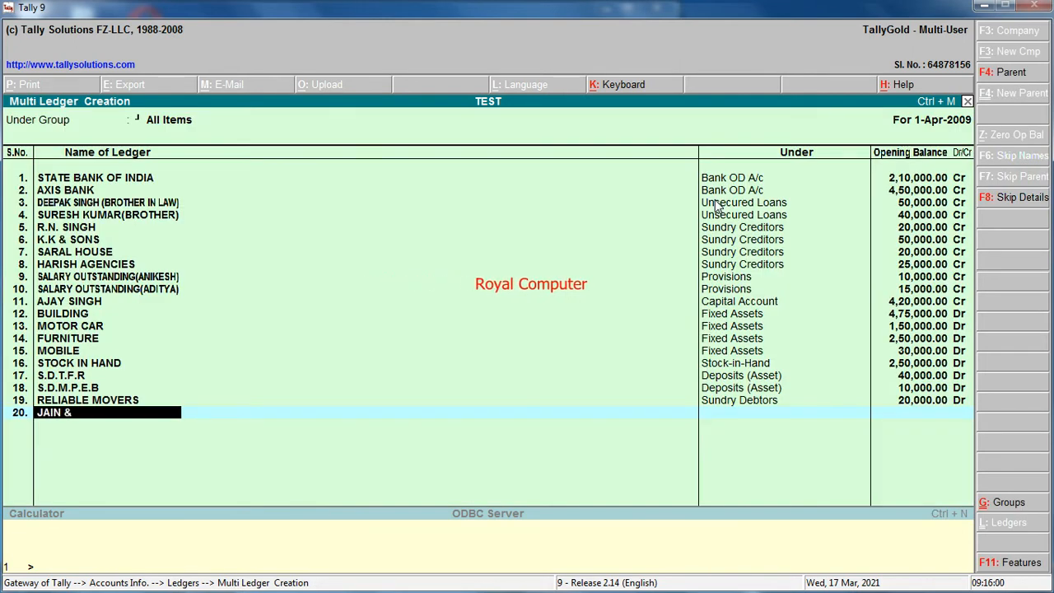
# Add the ledger JAIN & SONS under Sundry Debtors with an opening balance of 25,000 Dr
pyautogui.write('JAIN & SONS')
pyautogui.press('Return')
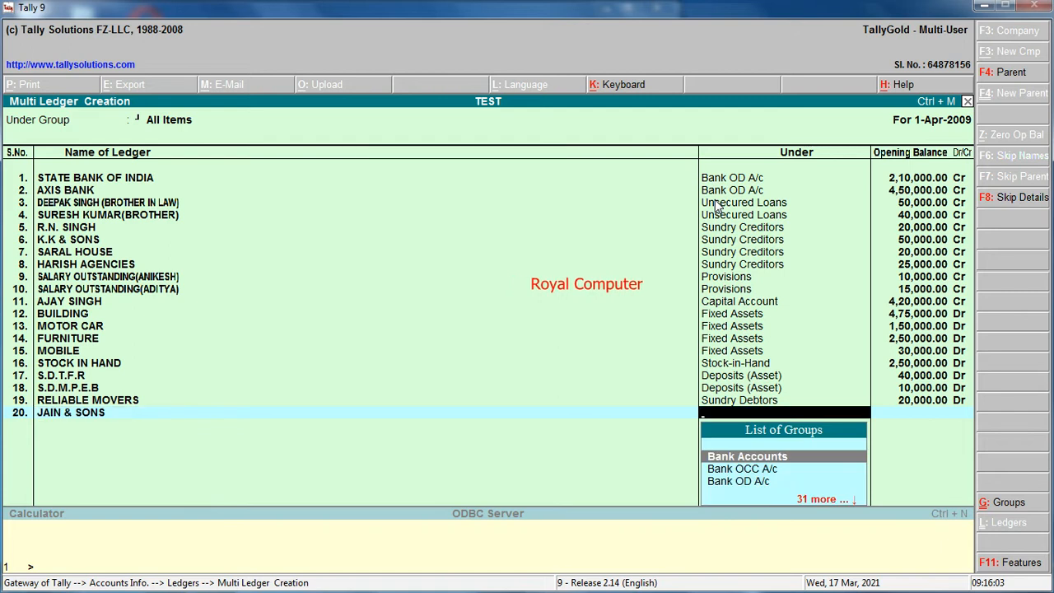
pyautogui.write('sundry d')
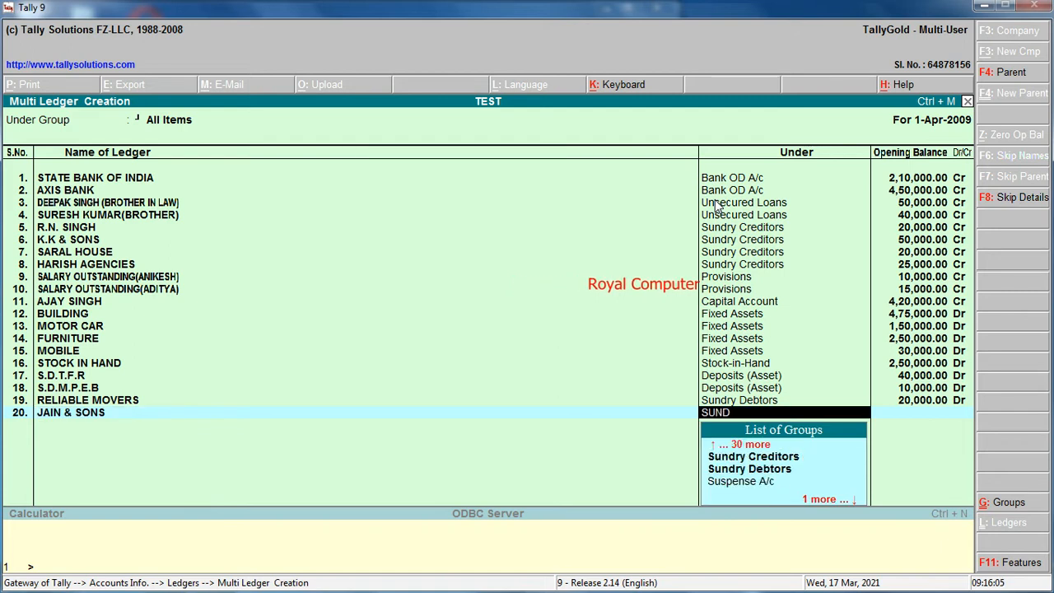
pyautogui.press('Return')
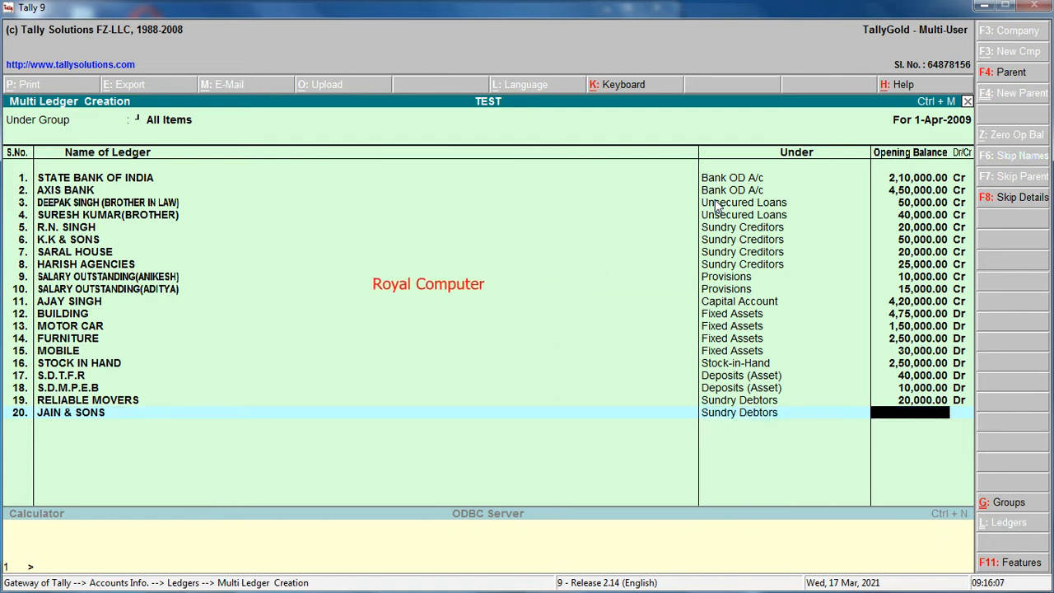
pyautogui.write('25000')
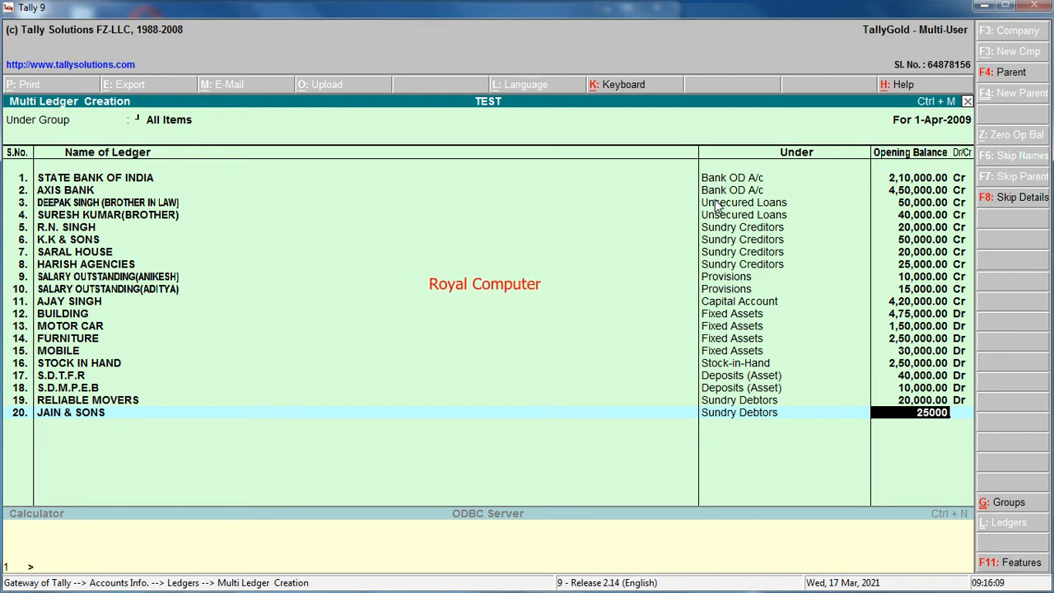
pyautogui.press('Return')
pyautogui.press('Return')
pyautogui.press('Return')
pyautogui.press('Return')
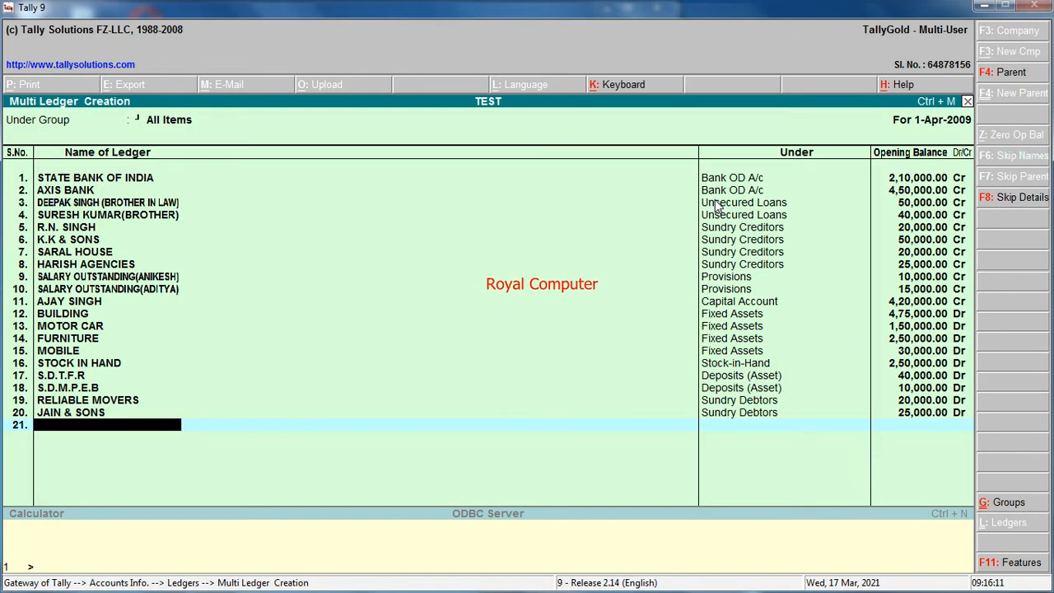
# Add the ledger KHUNNELAL AGRAWAL & CO under Sundry Debtors with an opening balance of 15,000 Dr and save all the ledgers
pyautogui.write('KHUNNE')
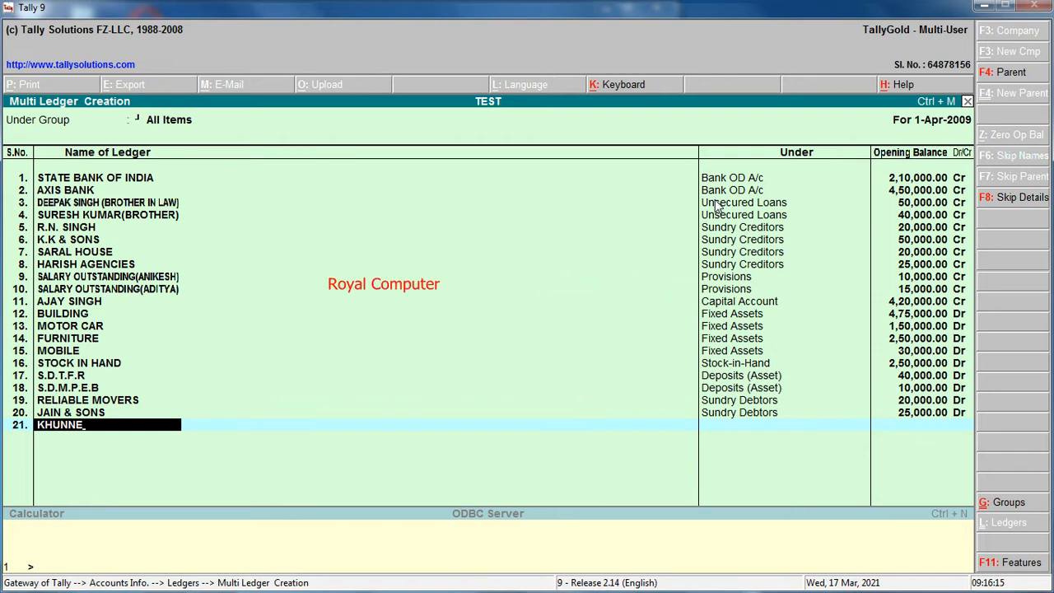
pyautogui.write('LAL AGRAWAL')
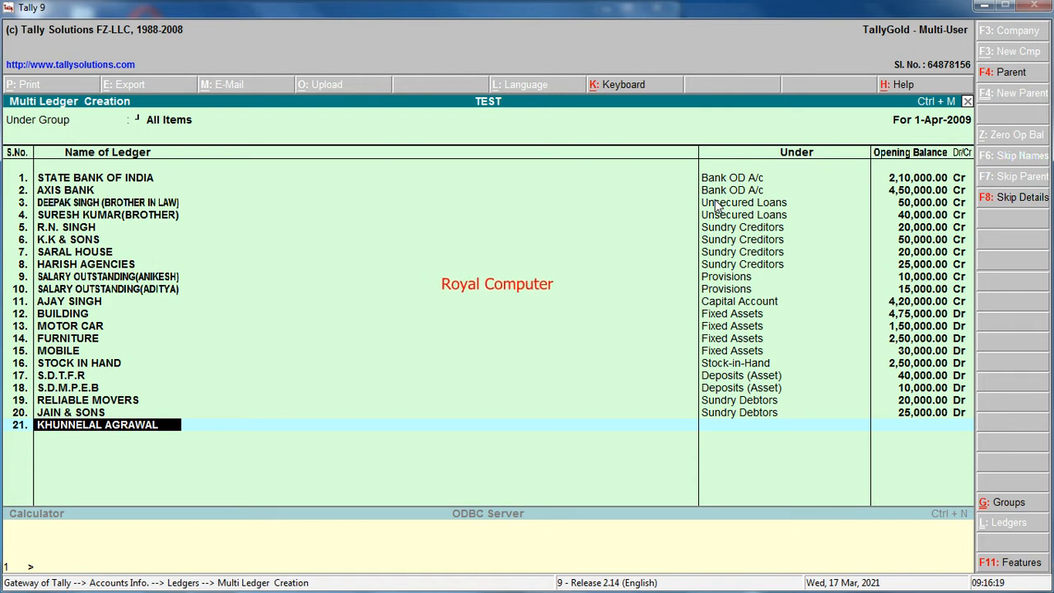
pyautogui.write(' & CO')
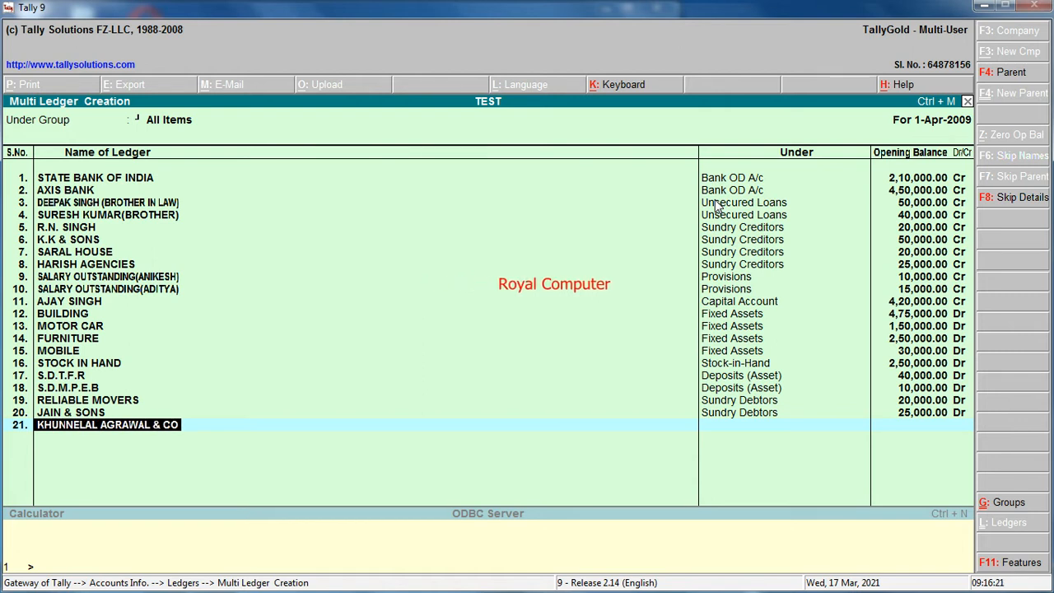
pyautogui.press('Return')
pyautogui.write('SUNDRY')
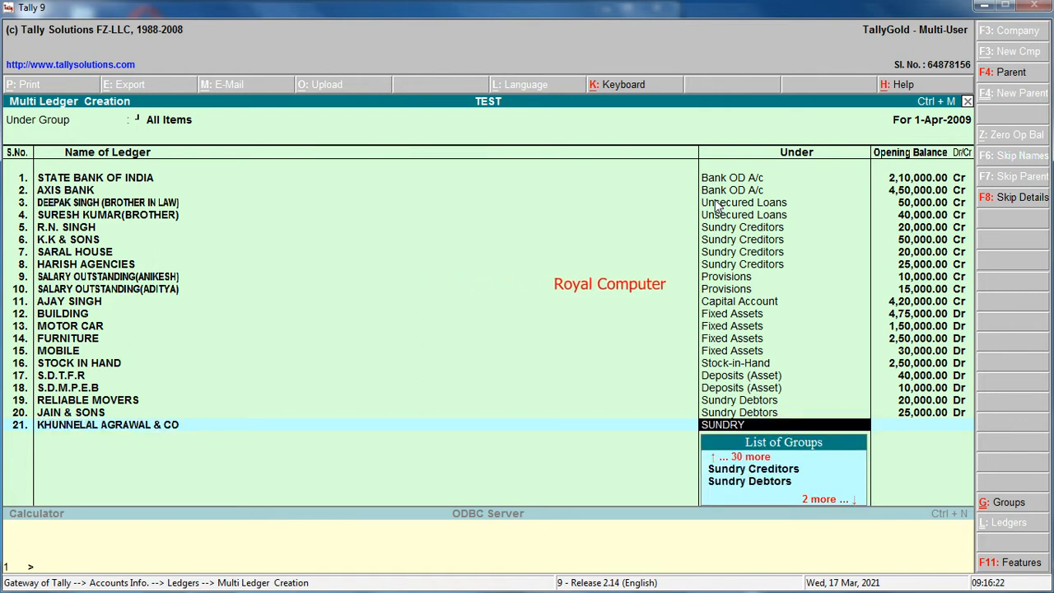
pyautogui.press('Down')
pyautogui.press('Return')
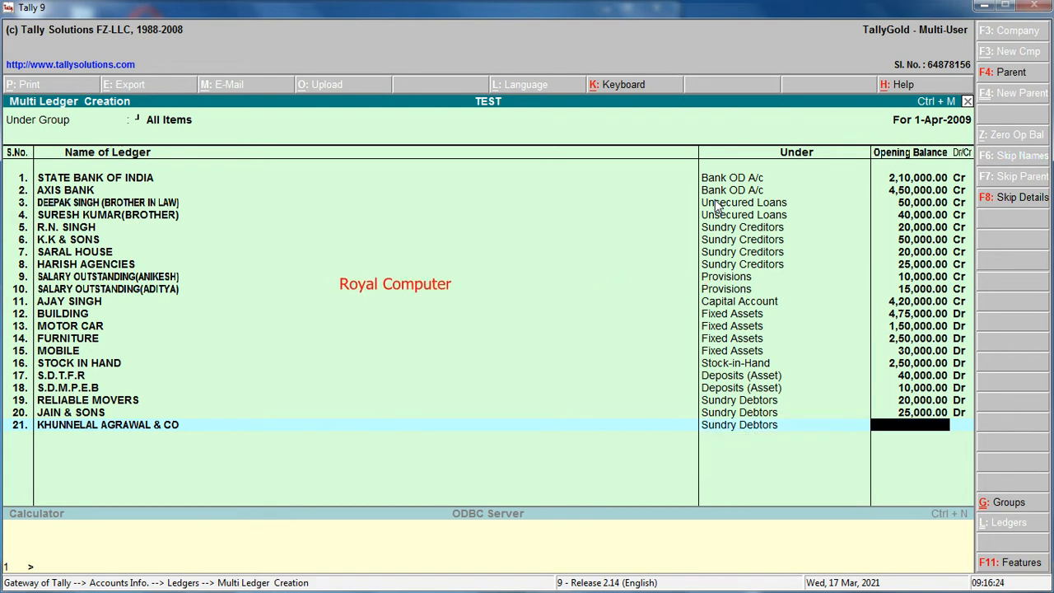
pyautogui.write('15000')
pyautogui.press('Return')
pyautogui.press('Return')
pyautogui.press('Return')
pyautogui.press('Return')
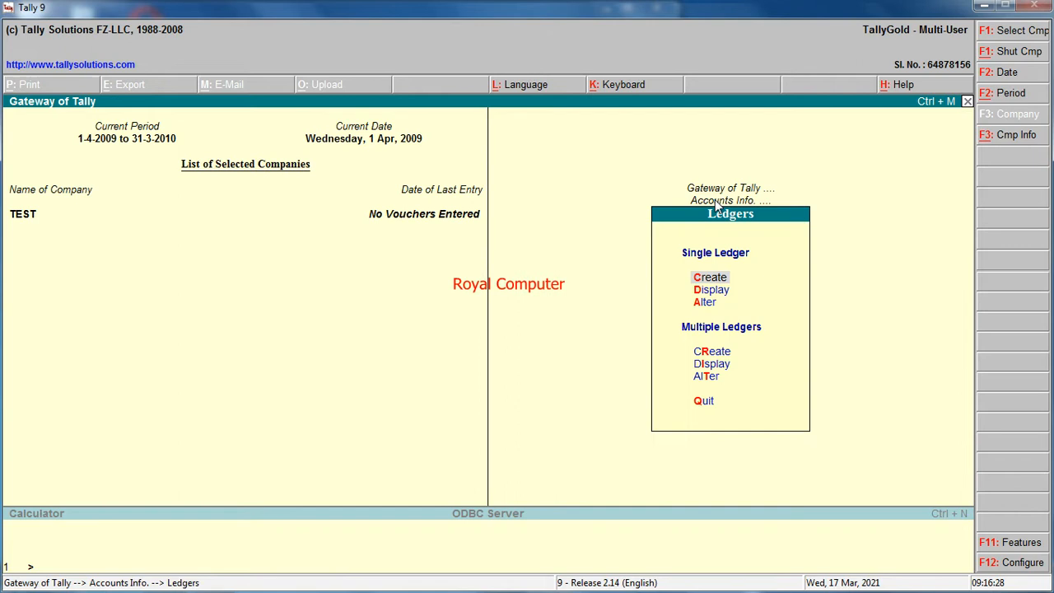
# Alter the existing Cash ledger to have an opening balance of 45,000 Dr and return to the Gateway of Tally
pyautogui.press('Down')
pyautogui.press('Down')
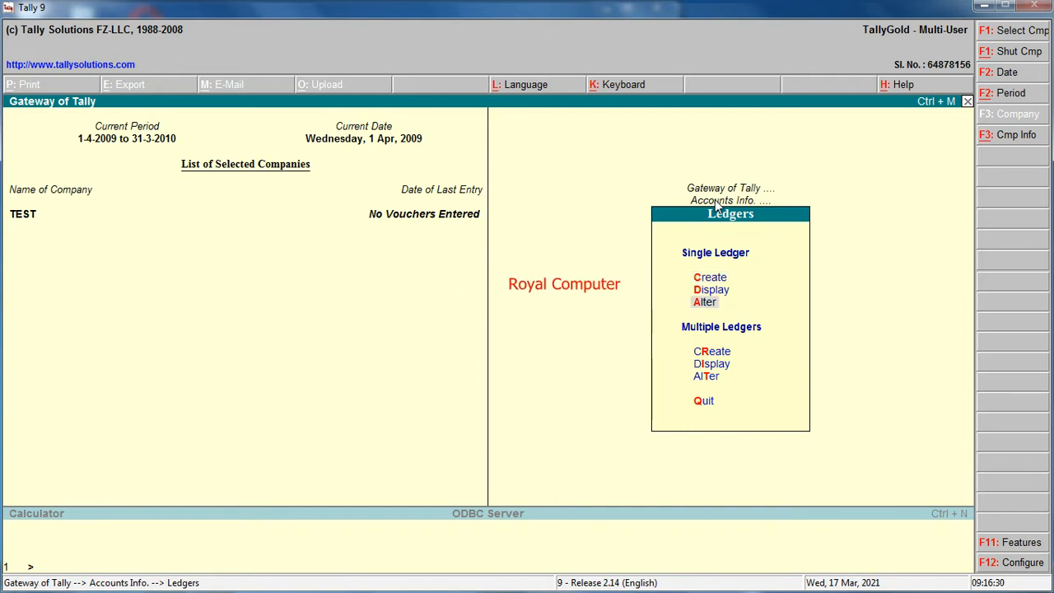
pyautogui.press('Return')
pyautogui.write('C')
pyautogui.press('Return')
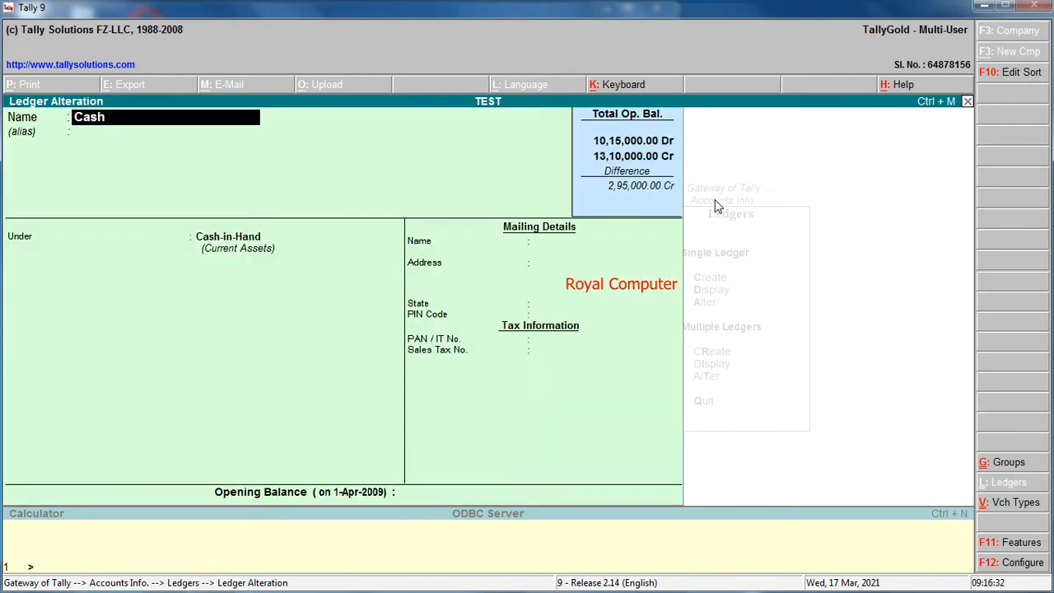
pyautogui.press('Return')
pyautogui.press('Return')
pyautogui.press('Return')
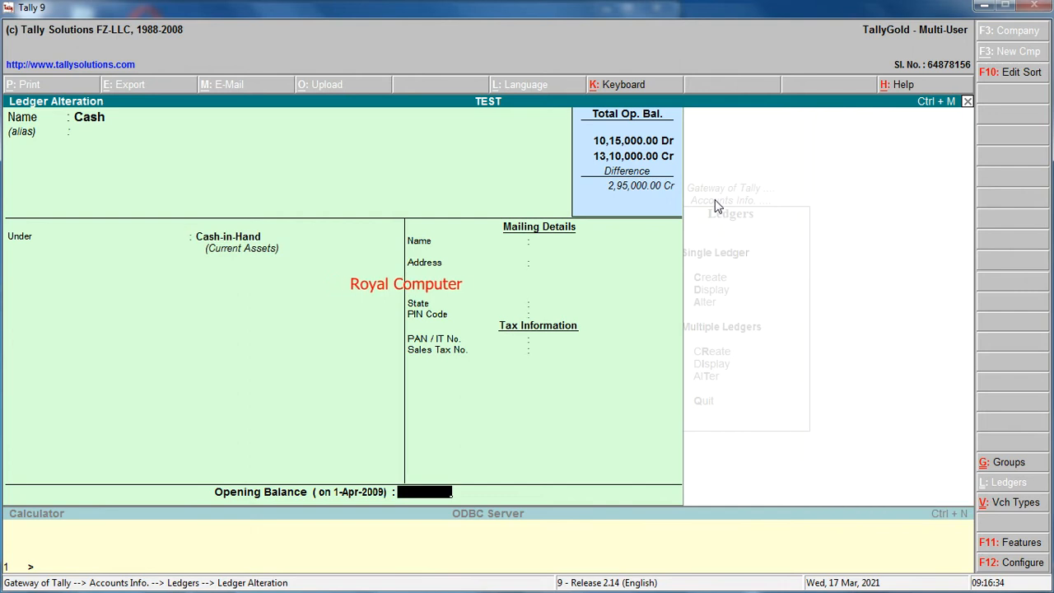
pyautogui.write('45000')
pyautogui.press('Return')
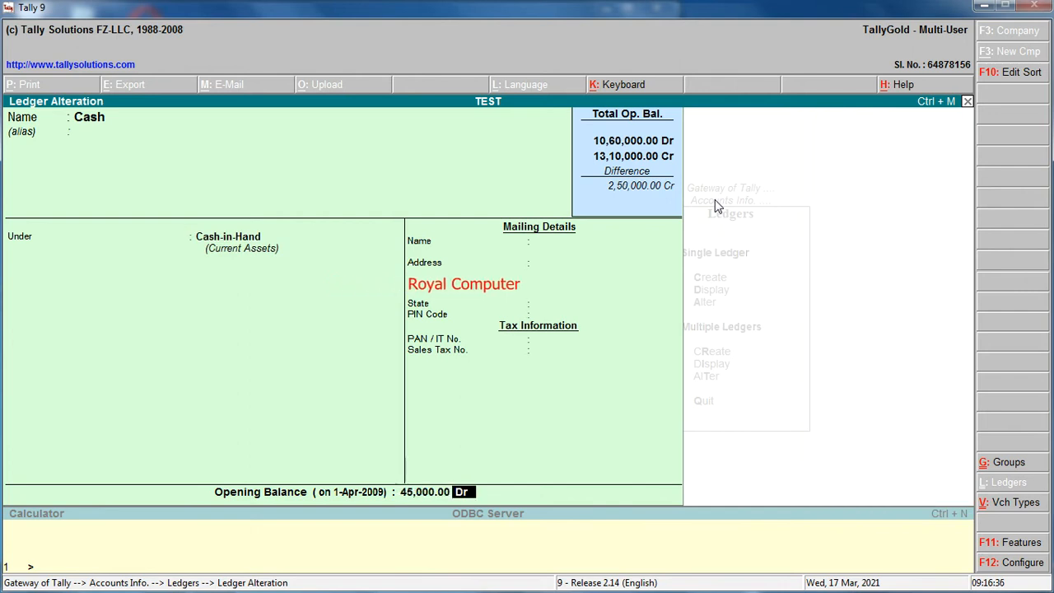
pyautogui.press('Return')
pyautogui.press('Return')
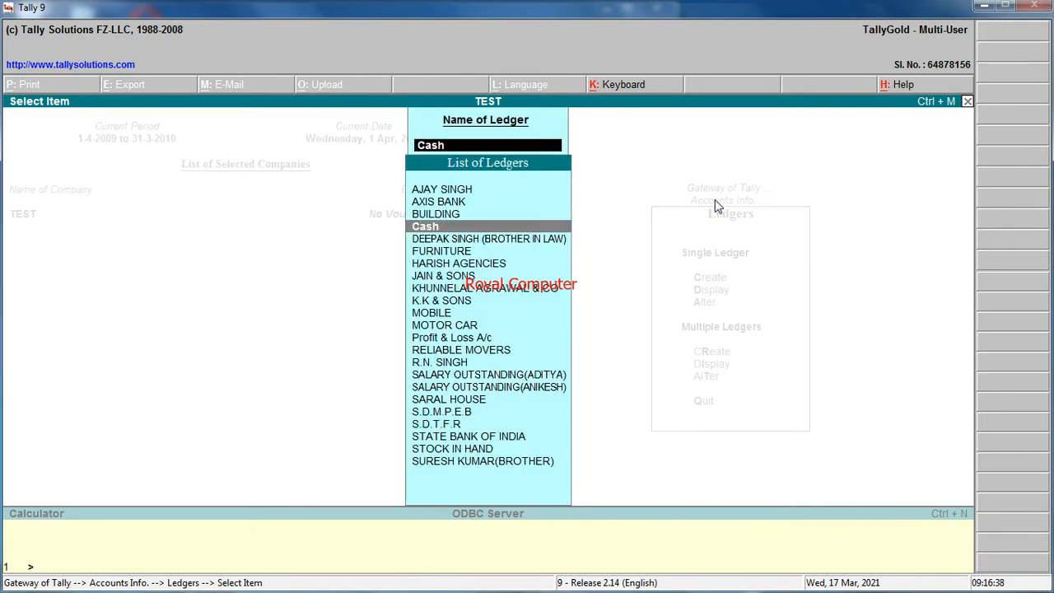
pyautogui.press('Escape')
pyautogui.press('Escape')
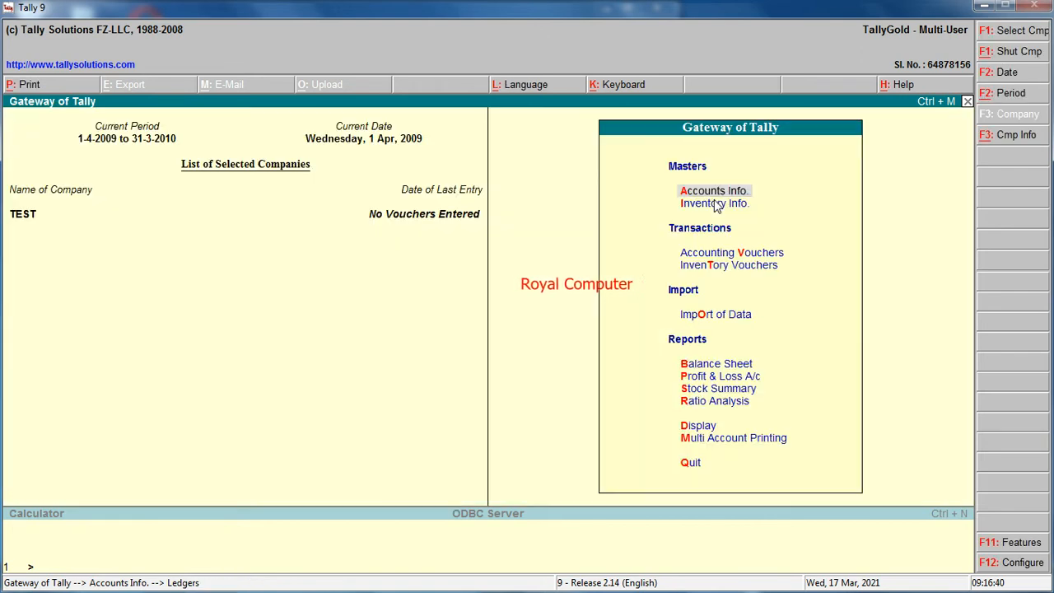
# Display the Trial Balance of the TEST company to check for a difference in opening balances
pyautogui.press('Down')
pyautogui.press('Down')
pyautogui.press('Down')
pyautogui.press('Down')
pyautogui.press('Down')
pyautogui.press('Down')
pyautogui.press('Down')
pyautogui.press('Down')
pyautogui.press('Down')
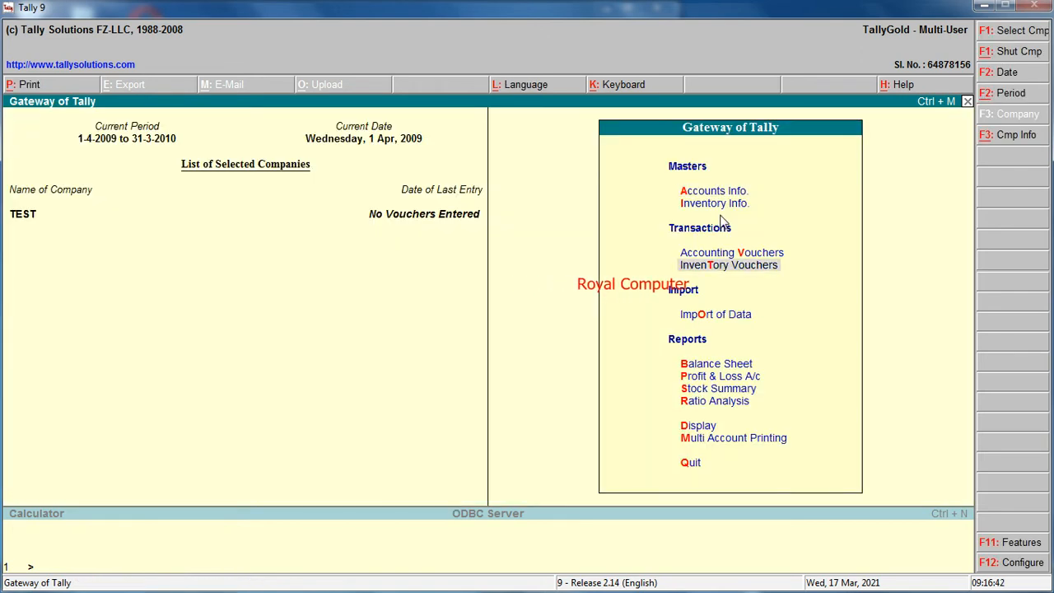
pyautogui.press('Return')
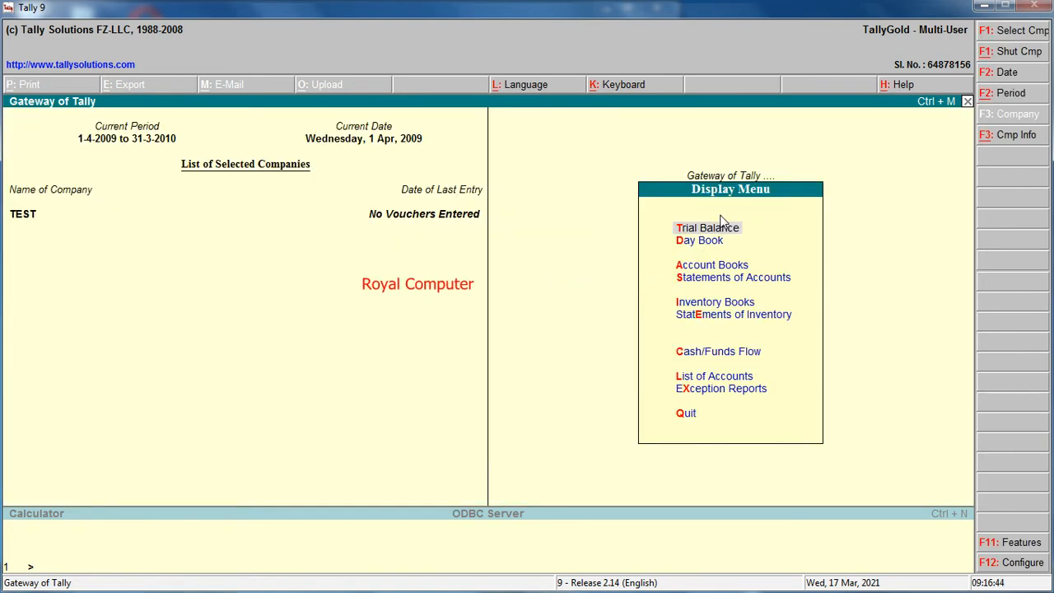
pyautogui.press('Return')
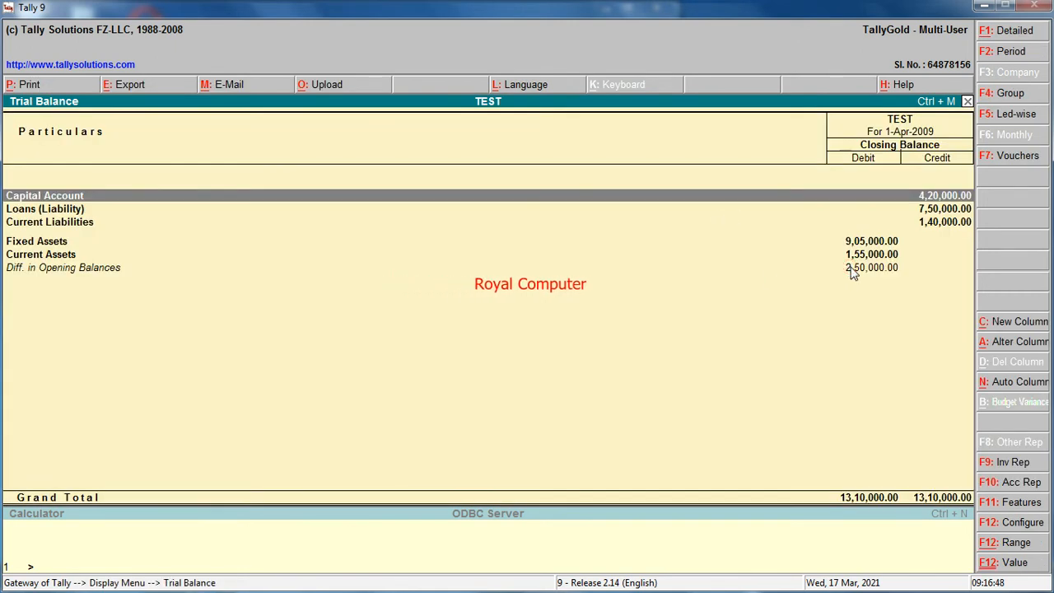
# Set Integrate Accounts and Inventory to No in the company's accounting features, save, and close the Trial Balance
pyautogui.press('F11')
pyautogui.press('n')
pyautogui.press('Return')
pyautogui.press('Return')
pyautogui.press('Return')
pyautogui.press('Return')
pyautogui.press('Return')
pyautogui.press('Return')
pyautogui.press('Return')
pyautogui.press('Return')
pyautogui.press('Return')
pyautogui.press('Return')
pyautogui.press('Return')
pyautogui.press('Return')
pyautogui.press('Return')
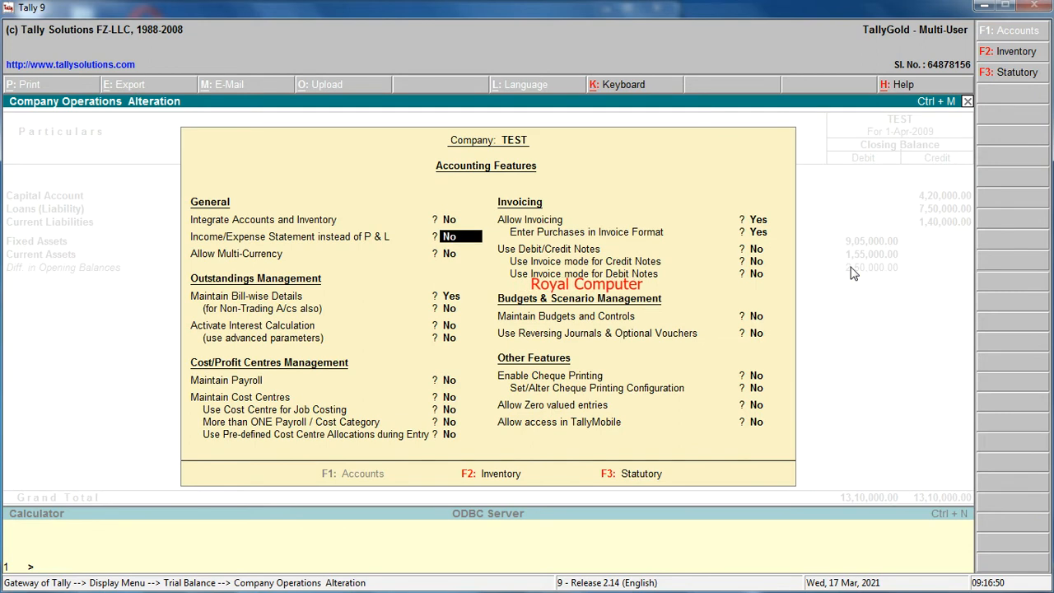
pyautogui.press('Return')
pyautogui.press('Return')
pyautogui.press('Return')
pyautogui.press('Return')
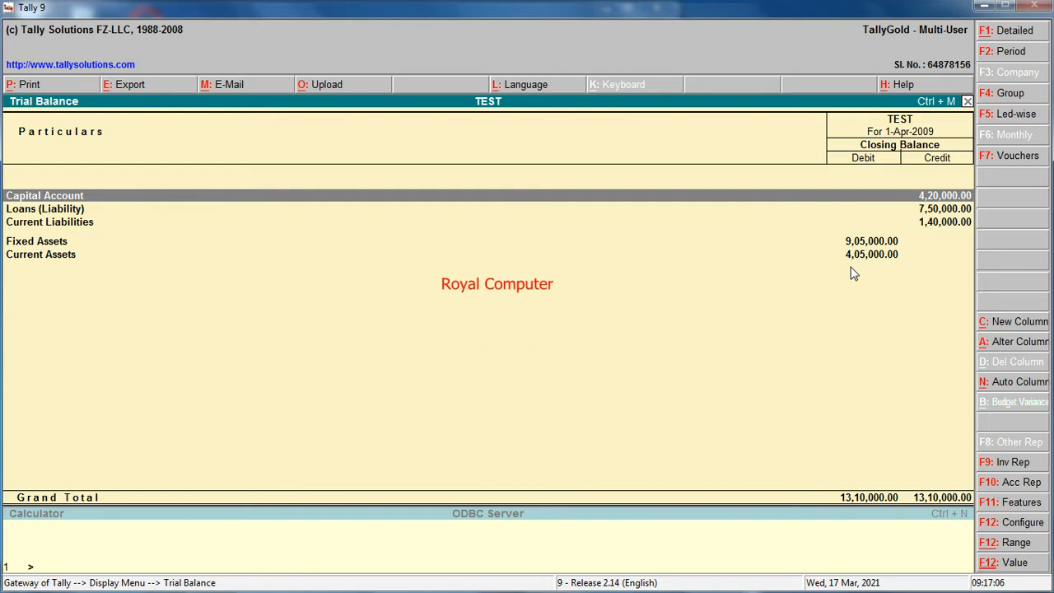
pyautogui.press('Escape')
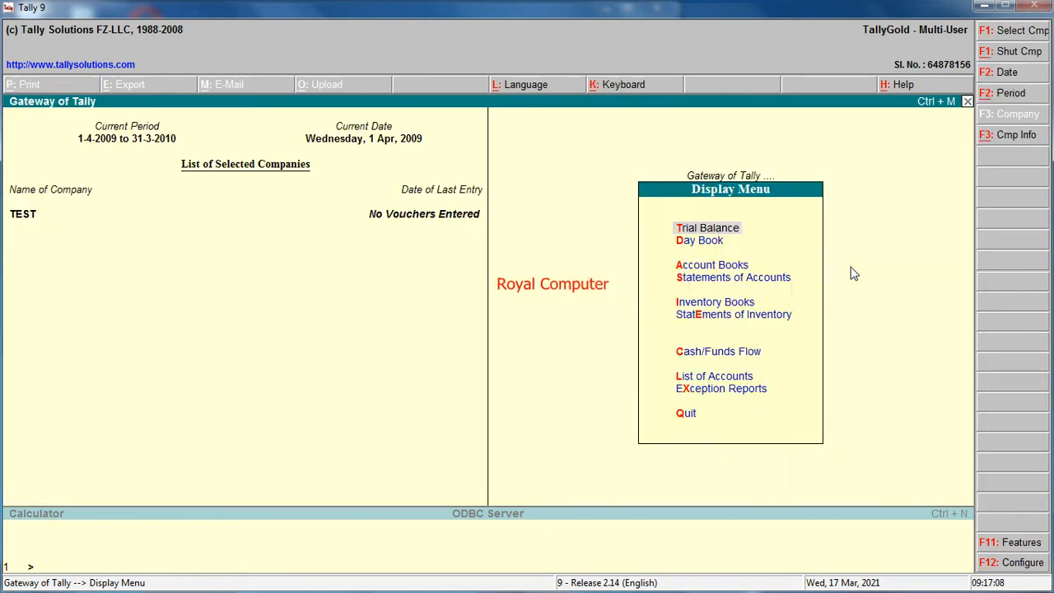
# Start a purchase voucher dated 1-Apr-2009 with K.K & SONS as the party's account
pyautogui.press('Escape')
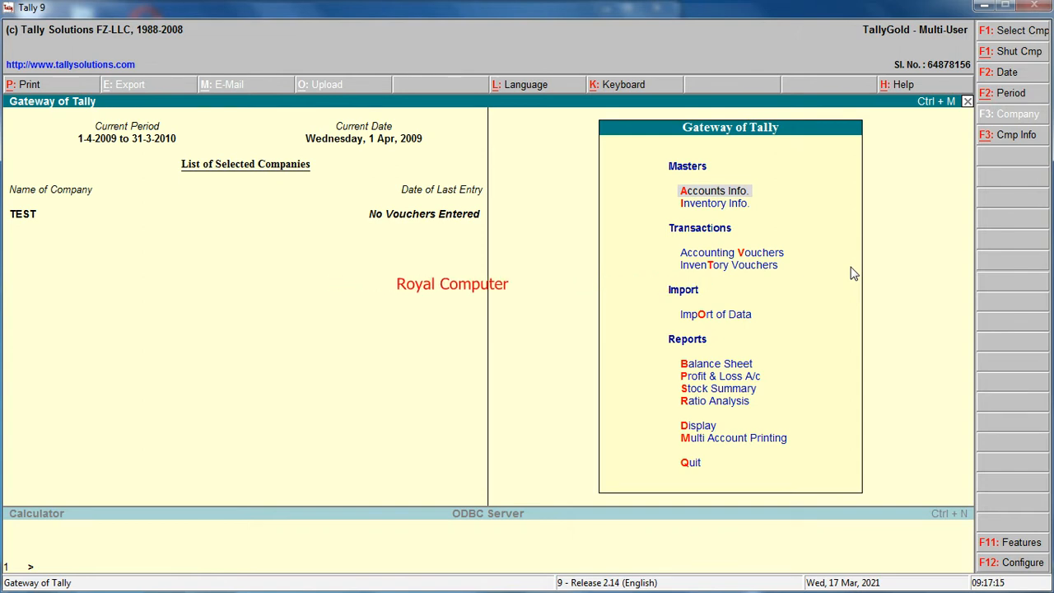
pyautogui.press('v')
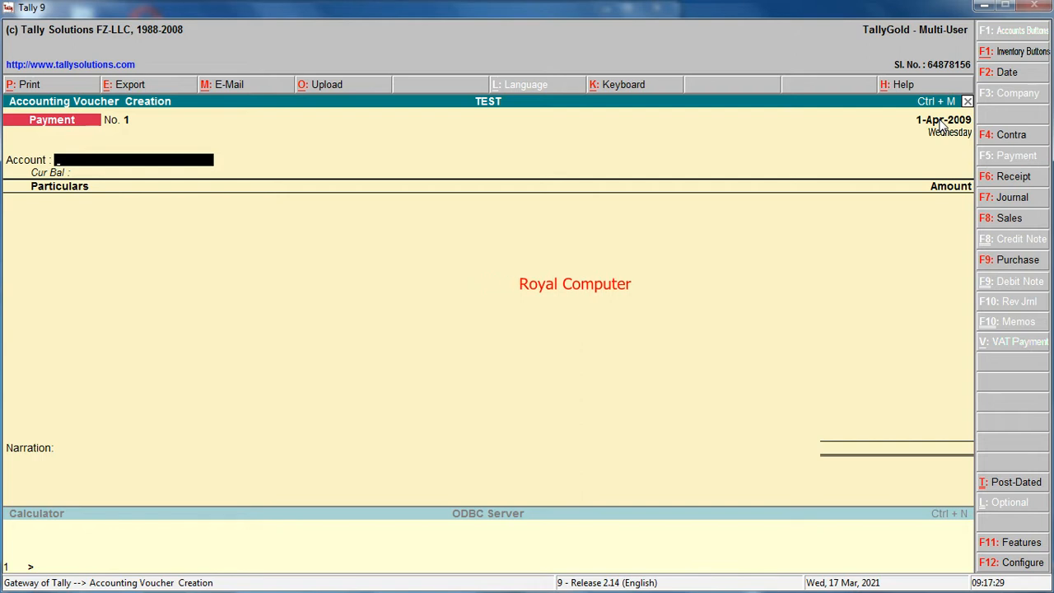
pyautogui.press('F9')
pyautogui.press('Return')
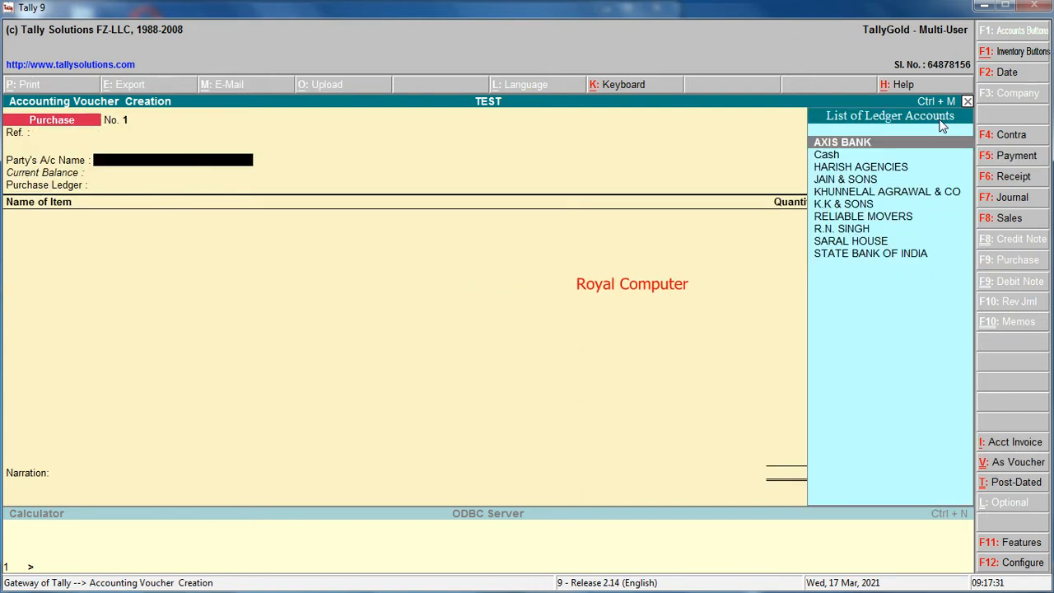
pyautogui.press('Down')
pyautogui.press('Down')
pyautogui.press('Down')
pyautogui.press('Down')
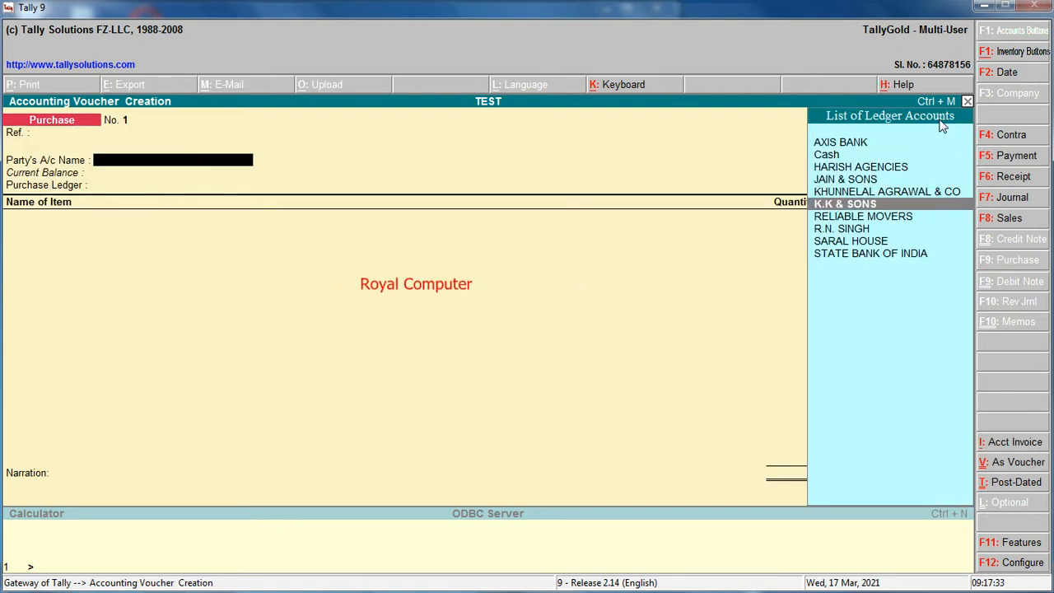
pyautogui.press('Return')
pyautogui.press('Return')
pyautogui.press('Return')
pyautogui.press('Return')
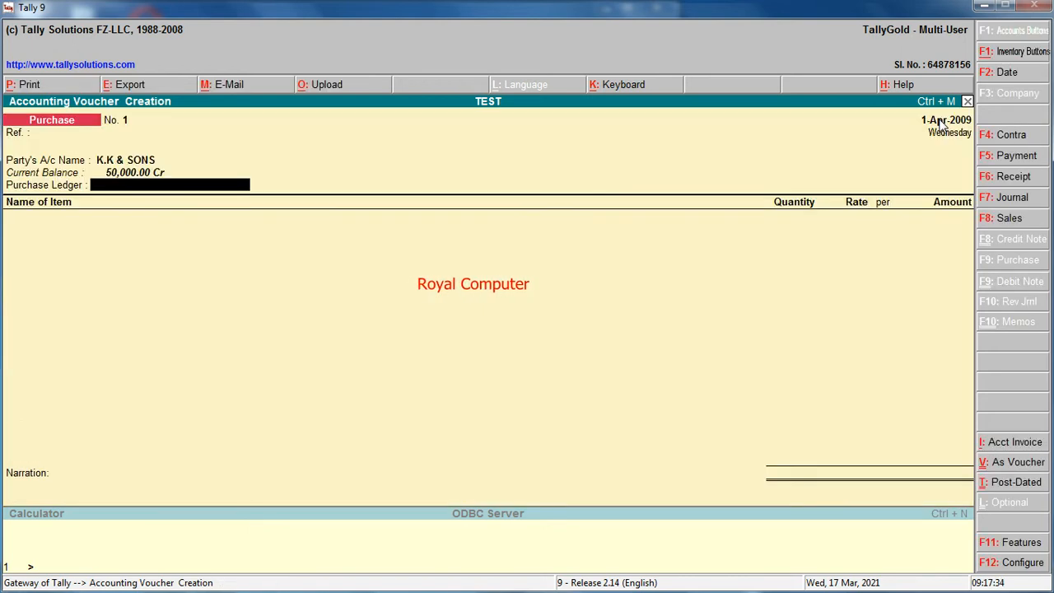
# Create the ledger PURCHASE under Purchase Accounts and use it as the voucher's purchase ledger
pyautogui.hotkey('alt', 'c')
pyautogui.write('PURCHASE')
pyautogui.press('Return')
pyautogui.write('Pu')
pyautogui.press('Return')
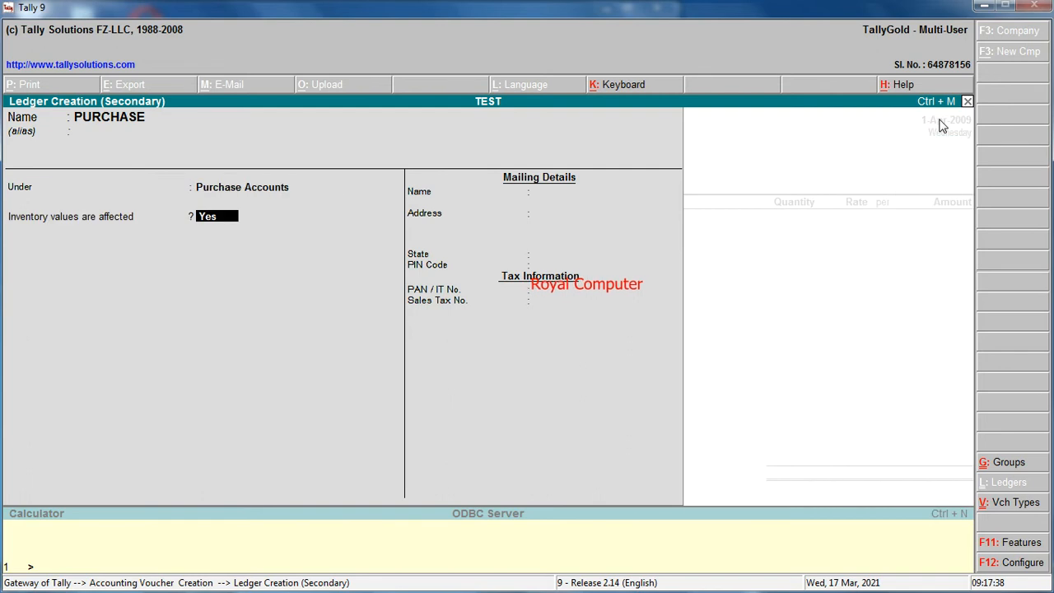
pyautogui.hotkey('ctrl', 'a')
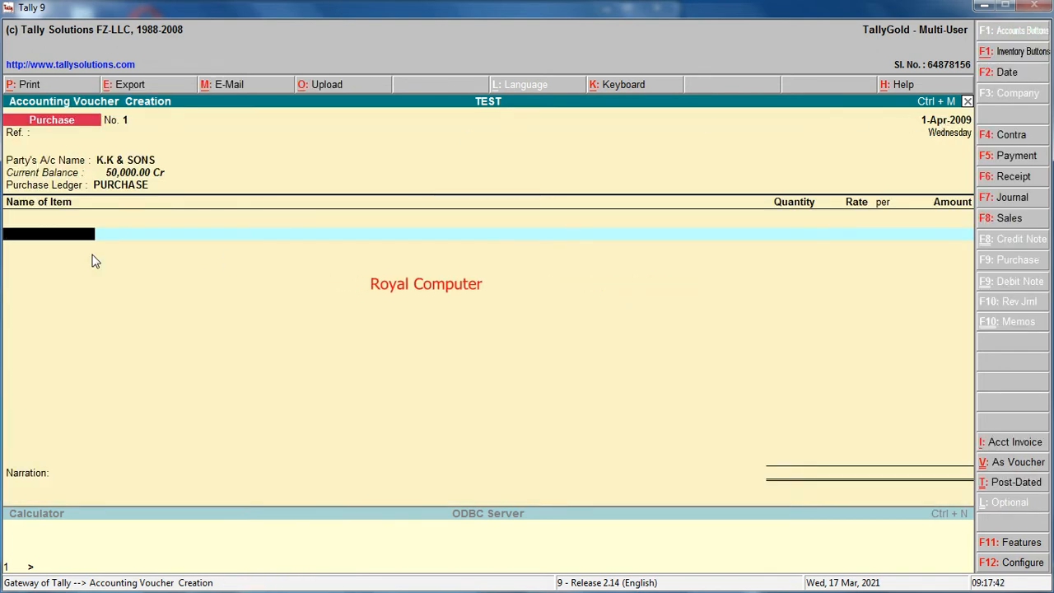
# Switch the purchase voucher to account invoice mode, leave the supplier's details blank, and choose PURCHASE under Particulars
pyautogui.click(1010, 449)
pyautogui.press('Return')
pyautogui.press('Return')
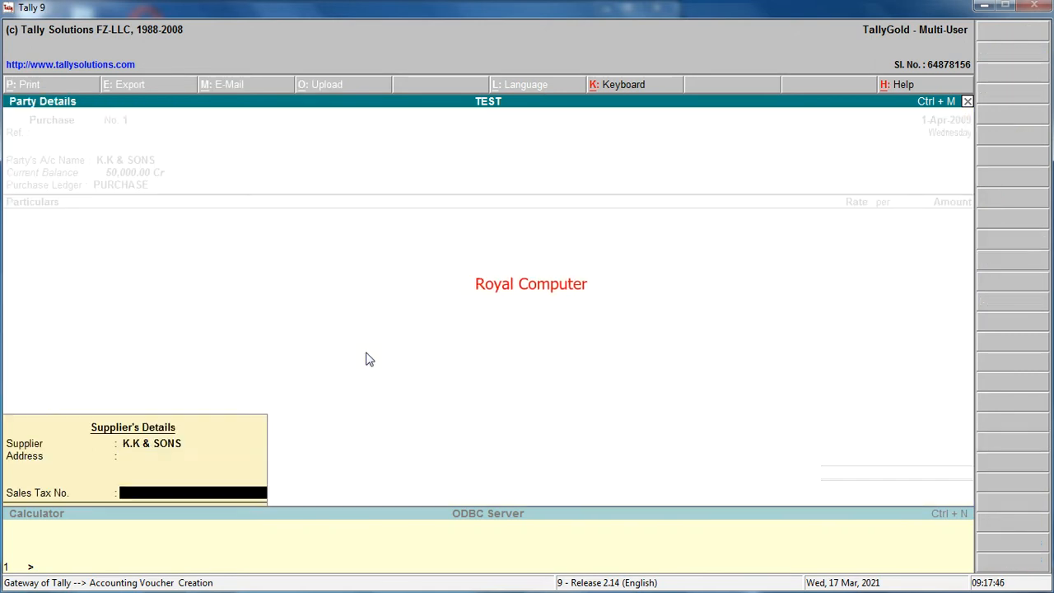
pyautogui.press('Return')
pyautogui.write('P')
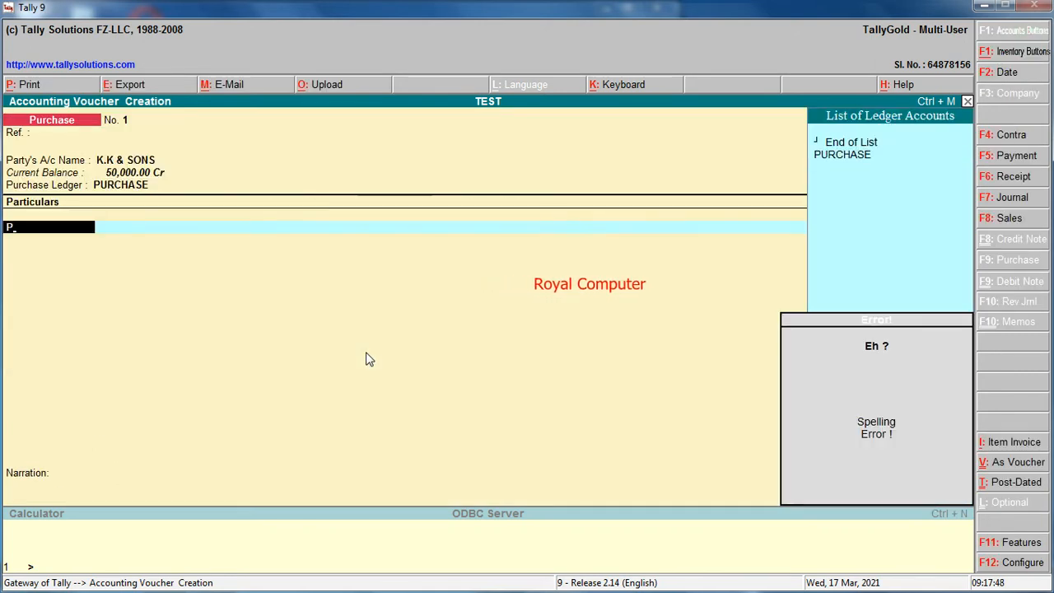
pyautogui.press('Down')
pyautogui.press('Return')
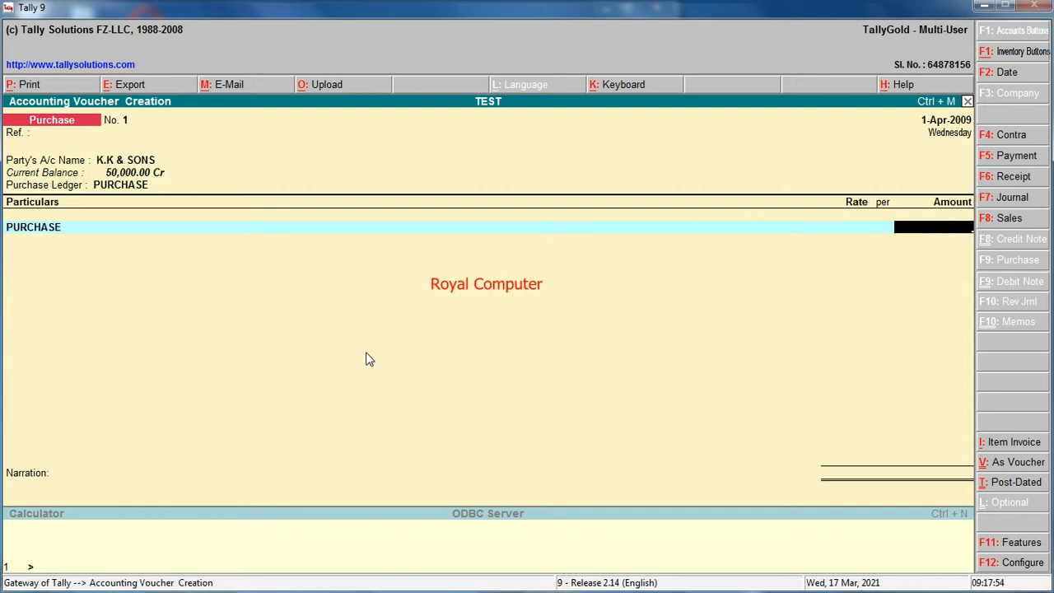
# Enter 1,20,000 as the PURCHASE amount and save the purchase voucher without a narration
pyautogui.write('120000')
pyautogui.press('Return')
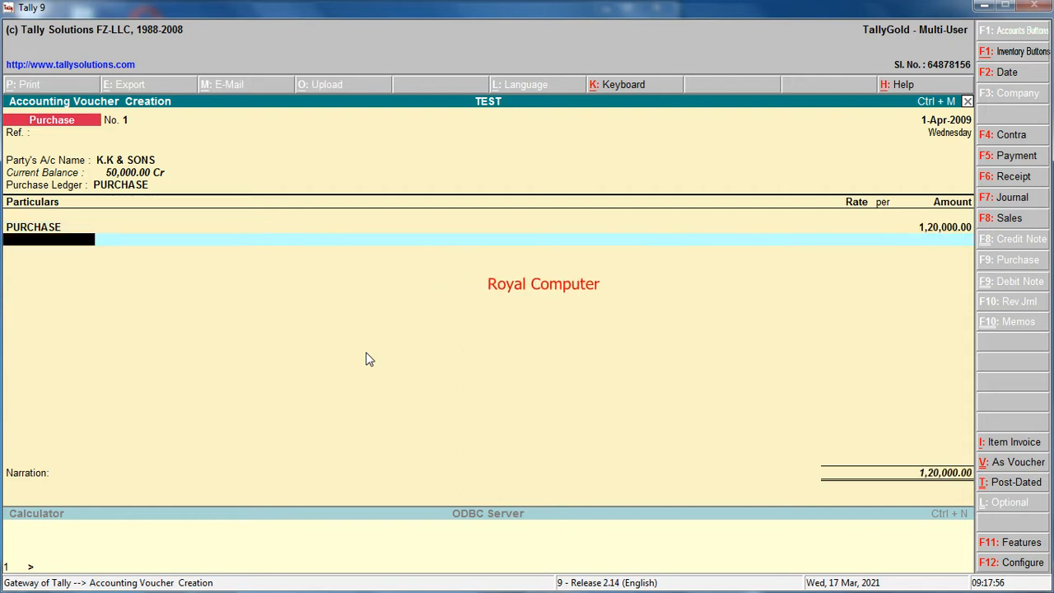
pyautogui.press('Return')
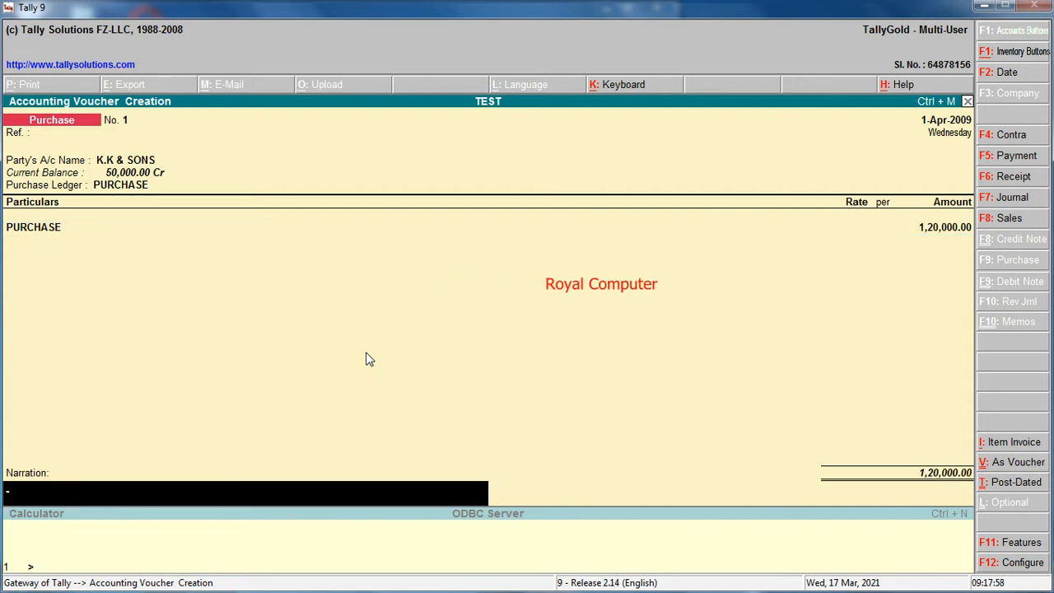
pyautogui.press('Return')
pyautogui.press('Return')
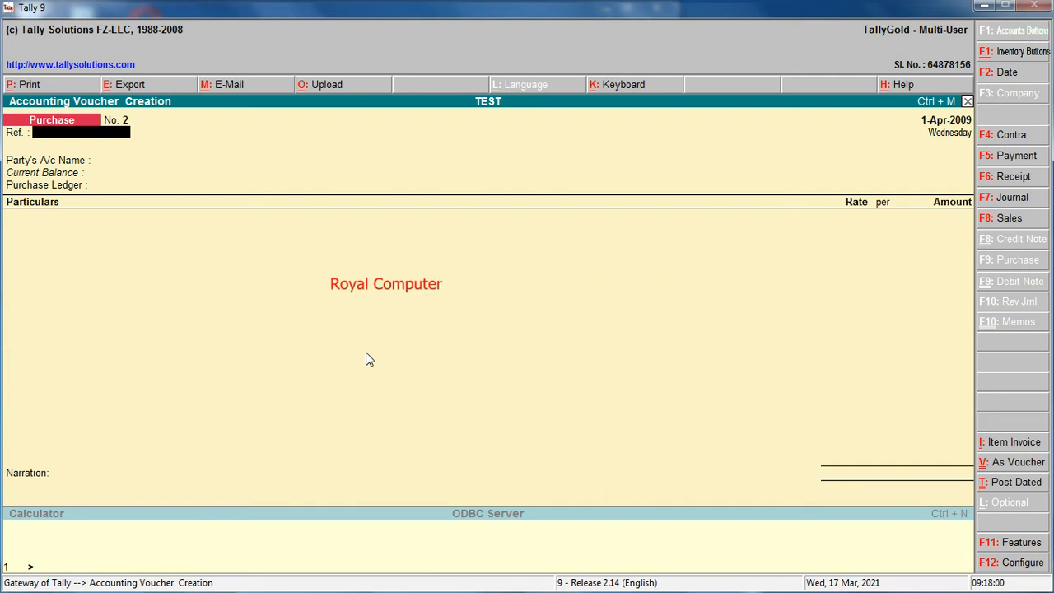
# Set the voucher date to 2-Apr-2009 and start a payment voucher from the Cash account
pyautogui.press('F2')
pyautogui.write('2')
pyautogui.press('Return')
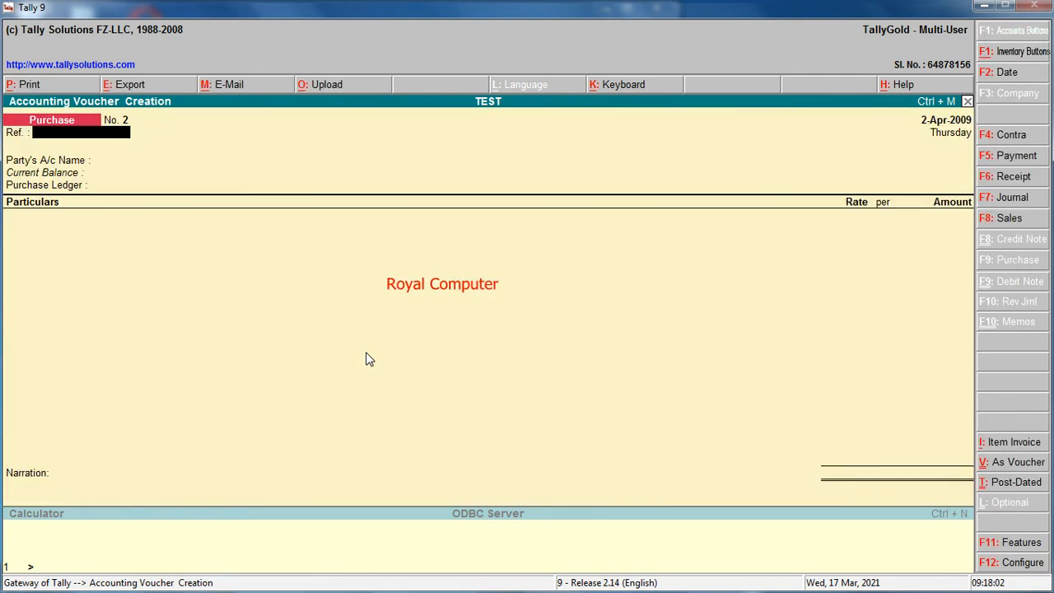
pyautogui.press('Return')
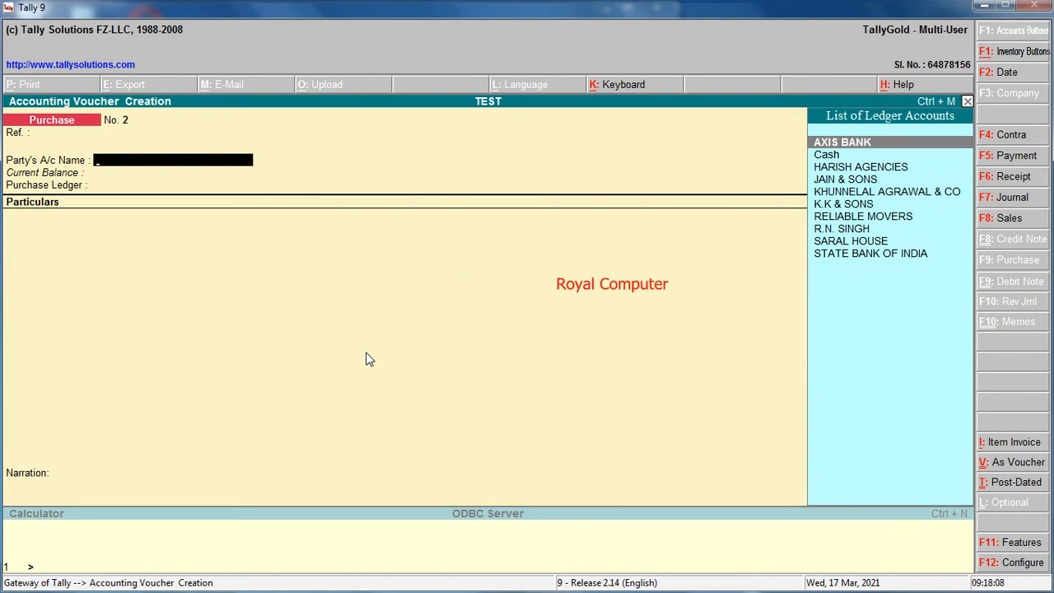
pyautogui.press('F5')
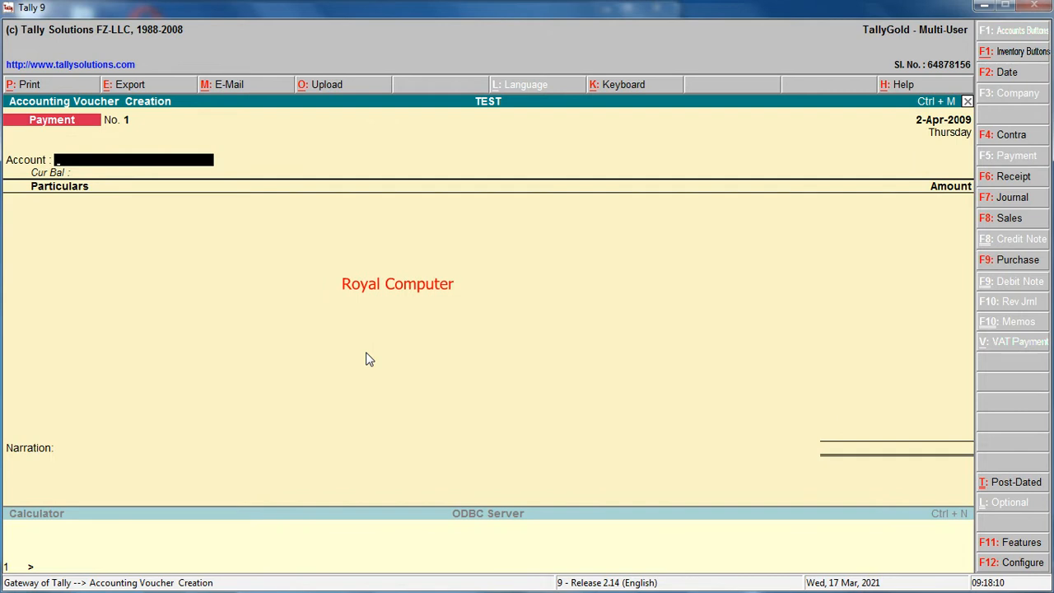
pyautogui.write('cas')
pyautogui.press('Return')
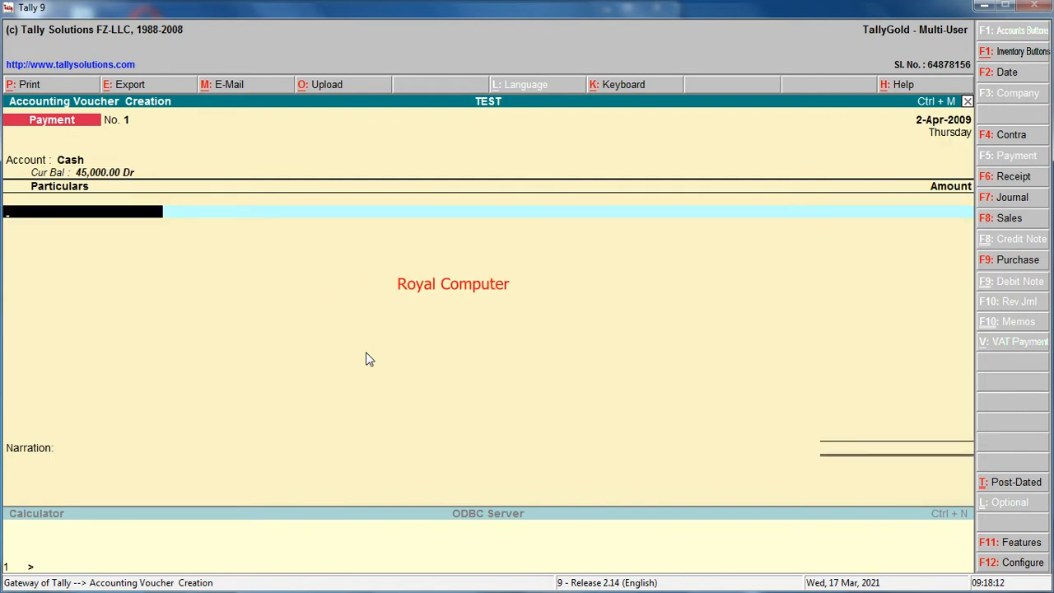
# Create the ledger CARRIAGE under Direct Expenses and use it as the payment's particulars
pyautogui.hotkey('alt', 'c')
pyautogui.write('CARRIAGE')
pyautogui.press('Return')
pyautogui.press('Return')
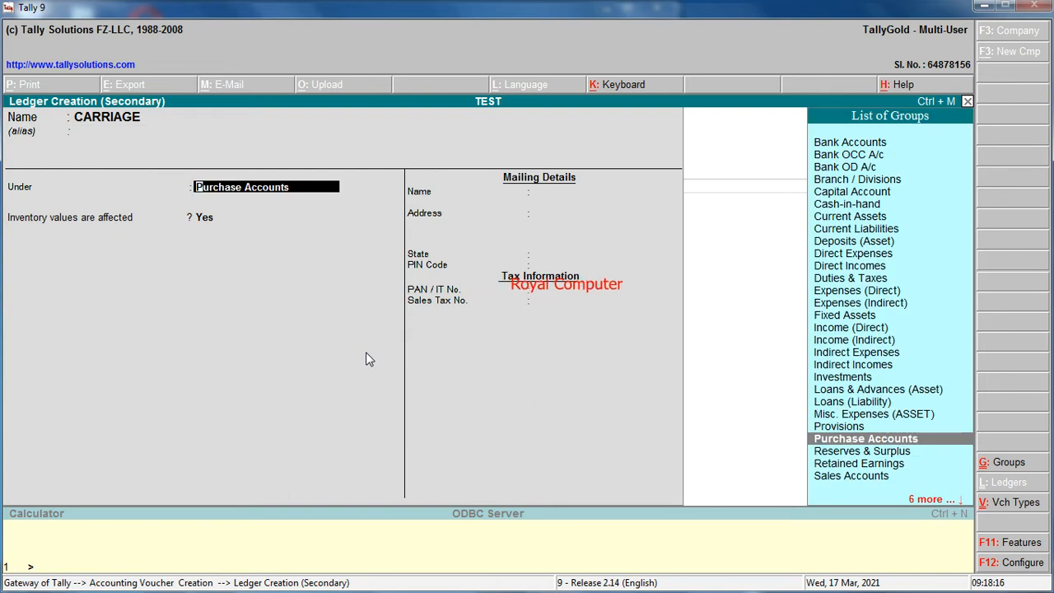
pyautogui.write('DIRECT')
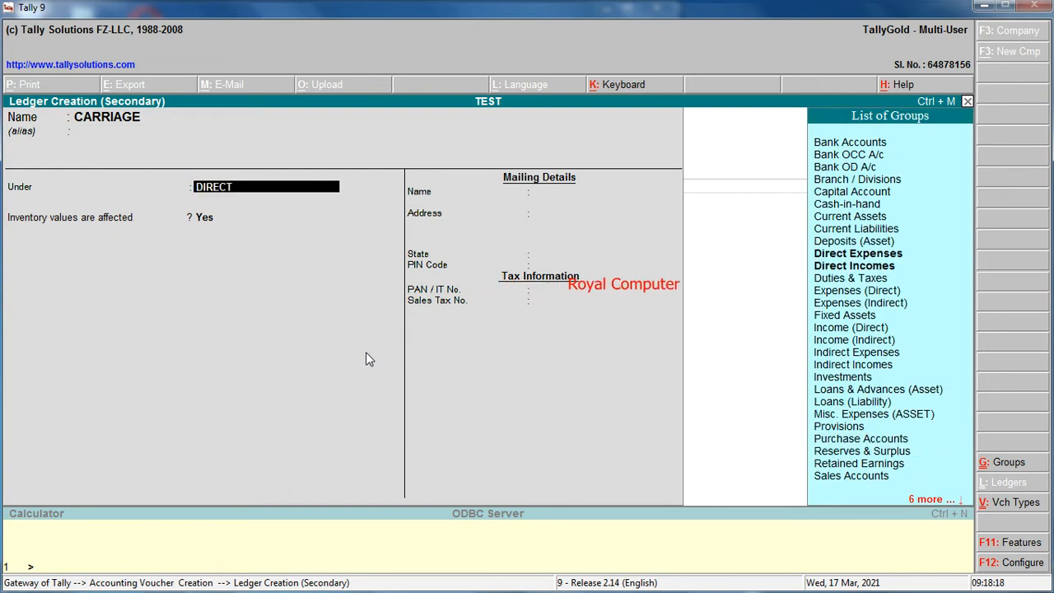
pyautogui.press('Return')
pyautogui.press('Return')
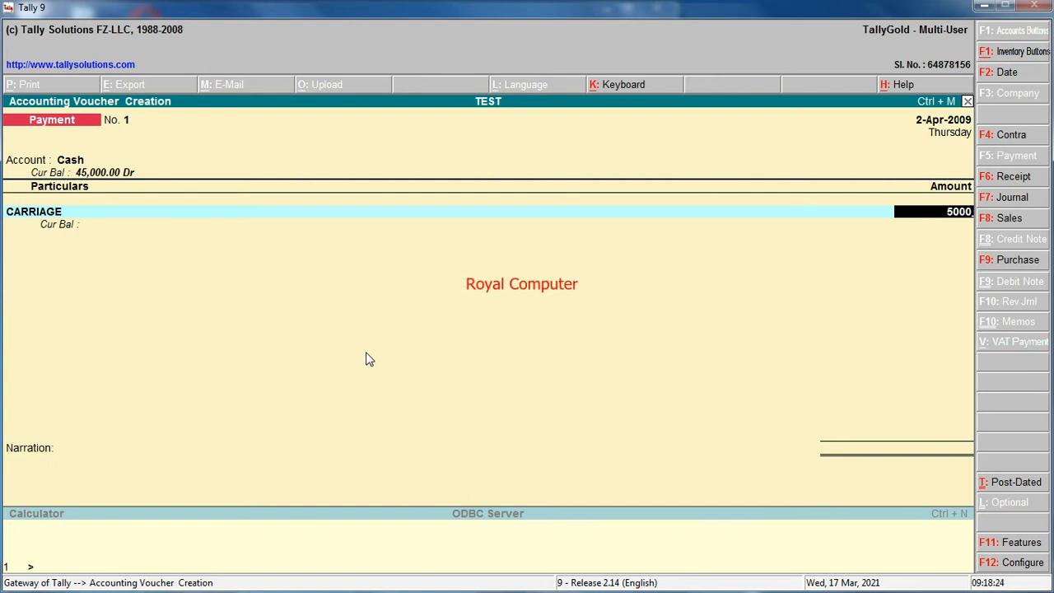
# Enter 5,000 as the CARRIAGE amount and save the payment voucher without a narration
pyautogui.press('Return')
pyautogui.press('Return')
pyautogui.press('Return')
pyautogui.press('Return')
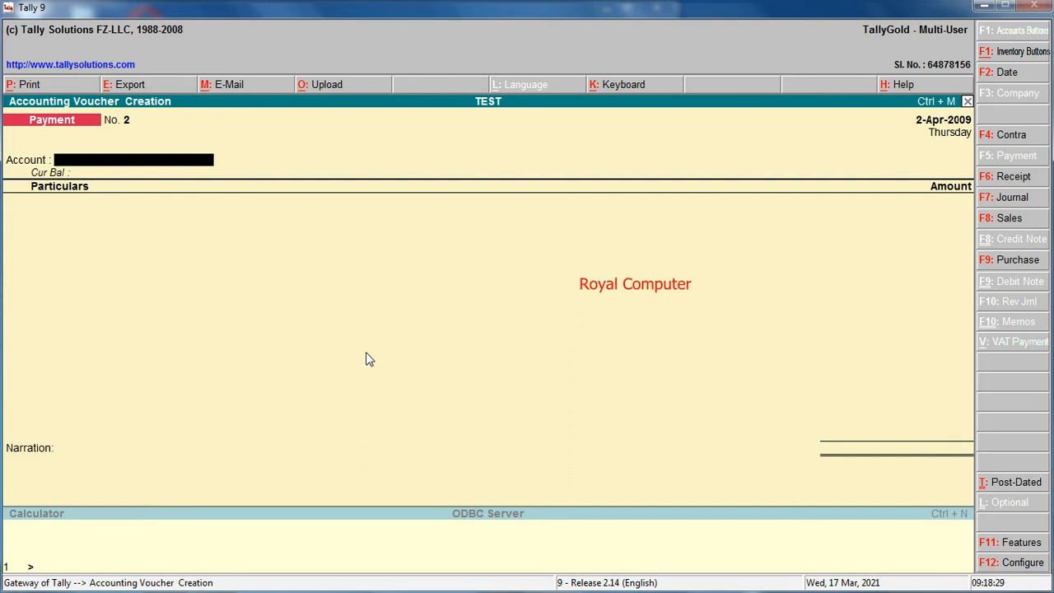
# Set the voucher date to 3-Apr-2009 and start a sales voucher for the Cash account, leaving despatch, order and buyer's details blank
pyautogui.press('F2')
pyautogui.press('Return')
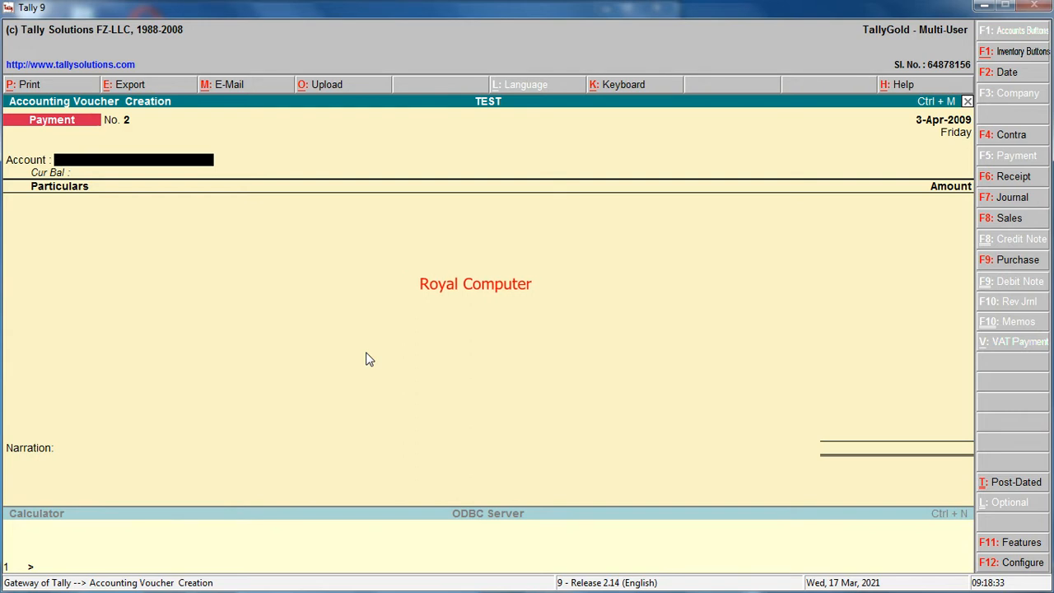
pyautogui.press('F8')
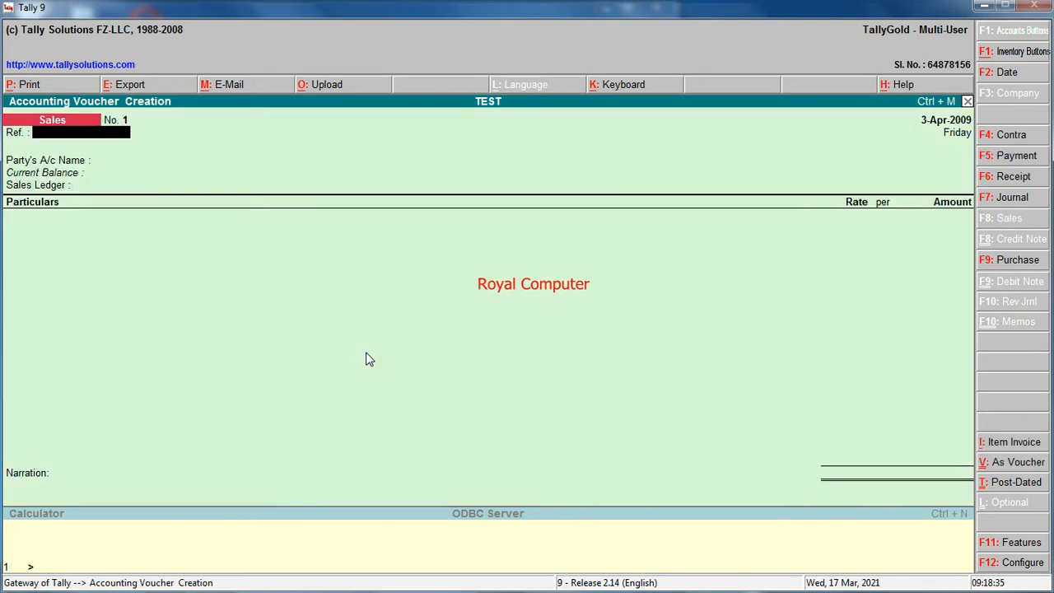
pyautogui.press('Return')
pyautogui.write('C')
pyautogui.press('Return')
pyautogui.press('Return')
pyautogui.press('Return')
pyautogui.press('Return')
pyautogui.press('Return')
pyautogui.press('Return')
pyautogui.press('Return')
pyautogui.press('Return')
pyautogui.press('Return')
pyautogui.press('Return')
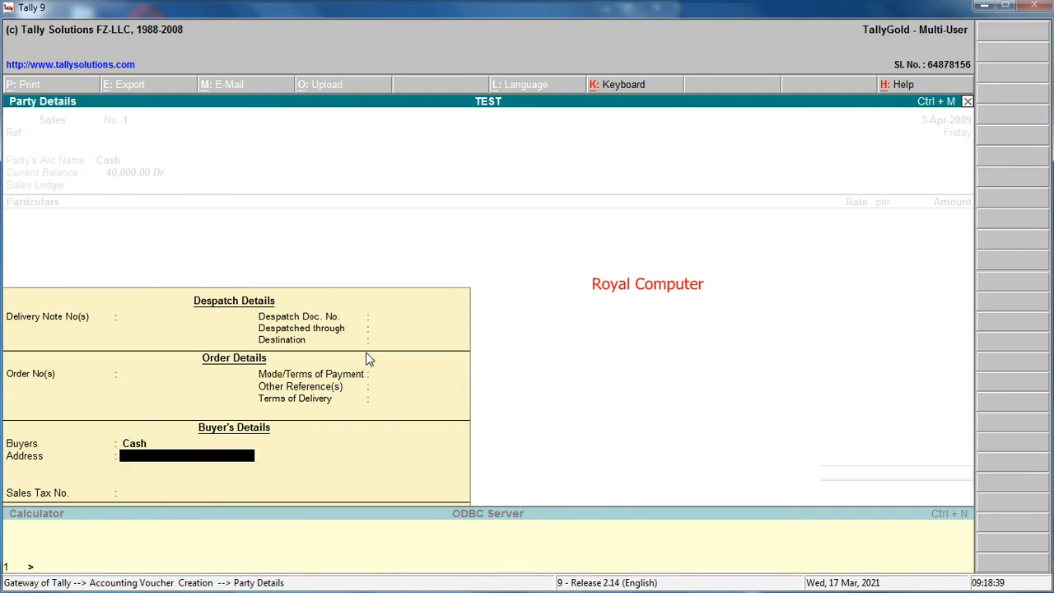
# Create the ledger SALES under Sales Accounts and use it as the voucher's sales ledger
pyautogui.hotkey('alt', 'c')
pyautogui.write('SA')
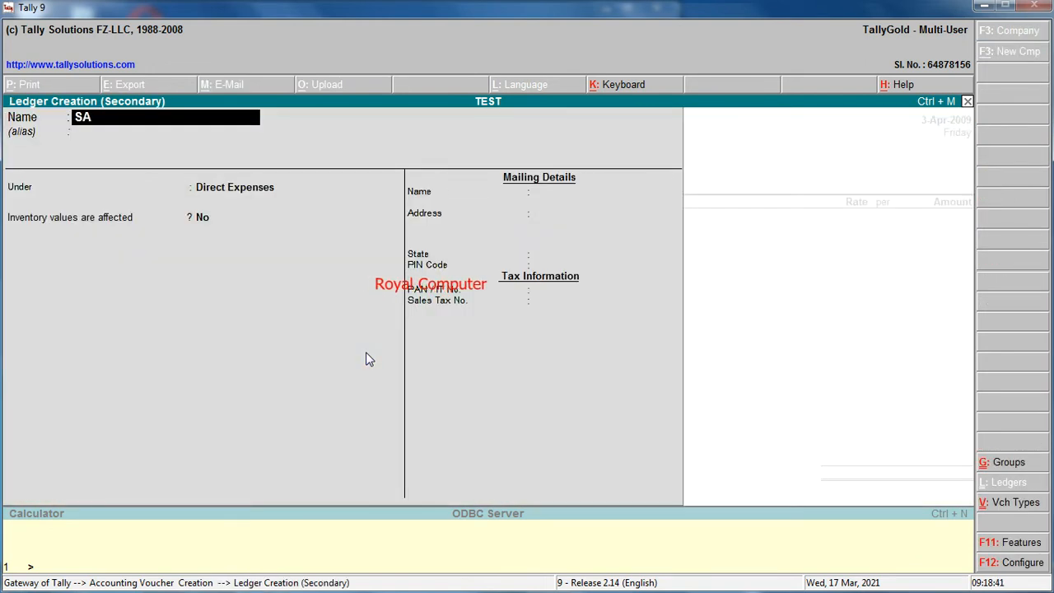
pyautogui.write('LES')
pyautogui.press('Return')
pyautogui.write('SAL')
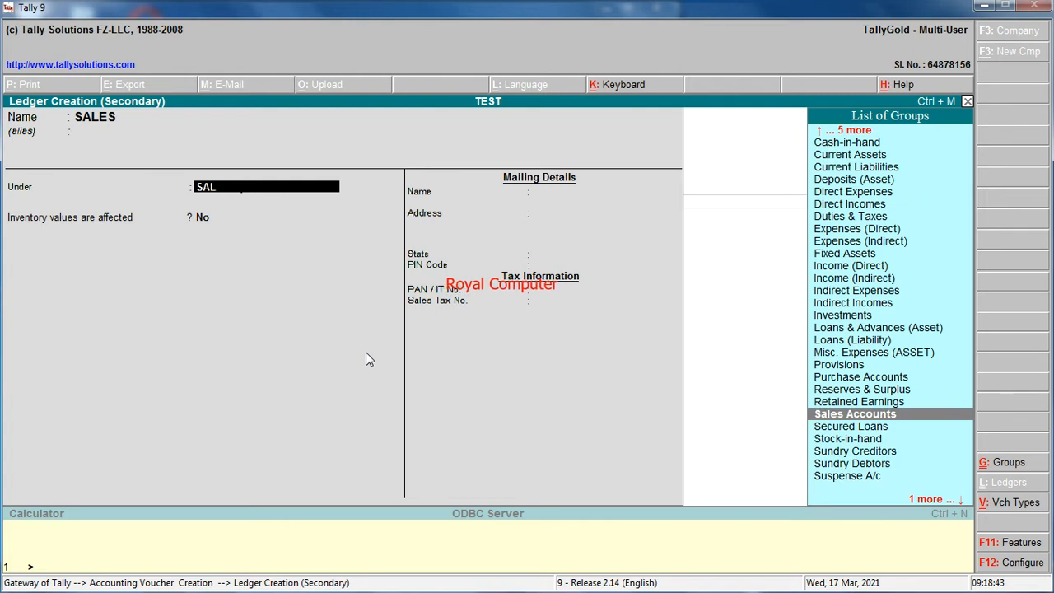
pyautogui.press('Return')
pyautogui.write('yy')
# Add SALES to the voucher's particulars with an amount of 25,000 and save the sales voucher without a narration
pyautogui.write('S')
pyautogui.press('Return')
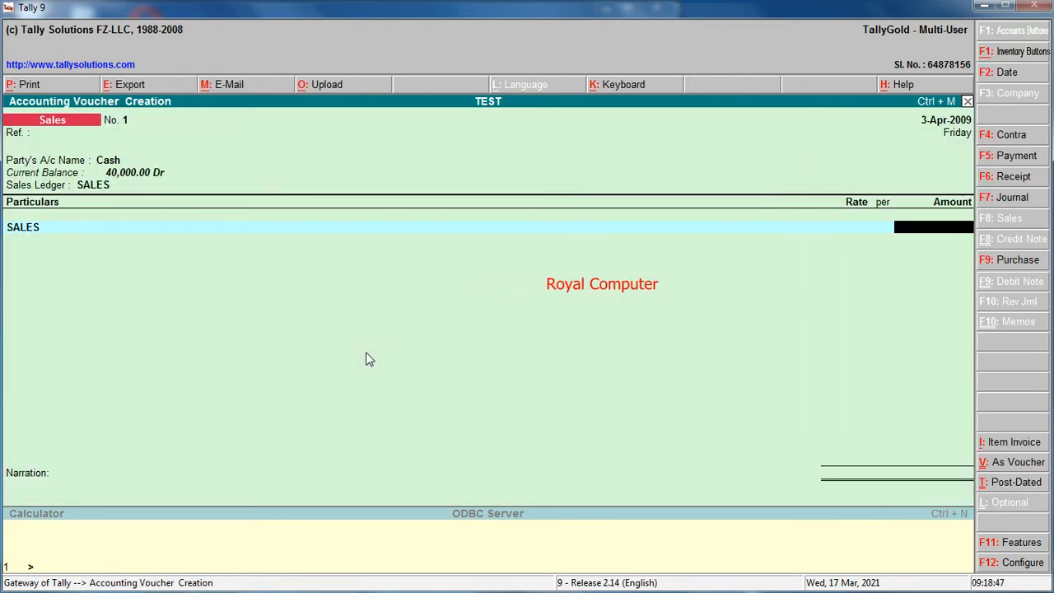
pyautogui.write('25,000')
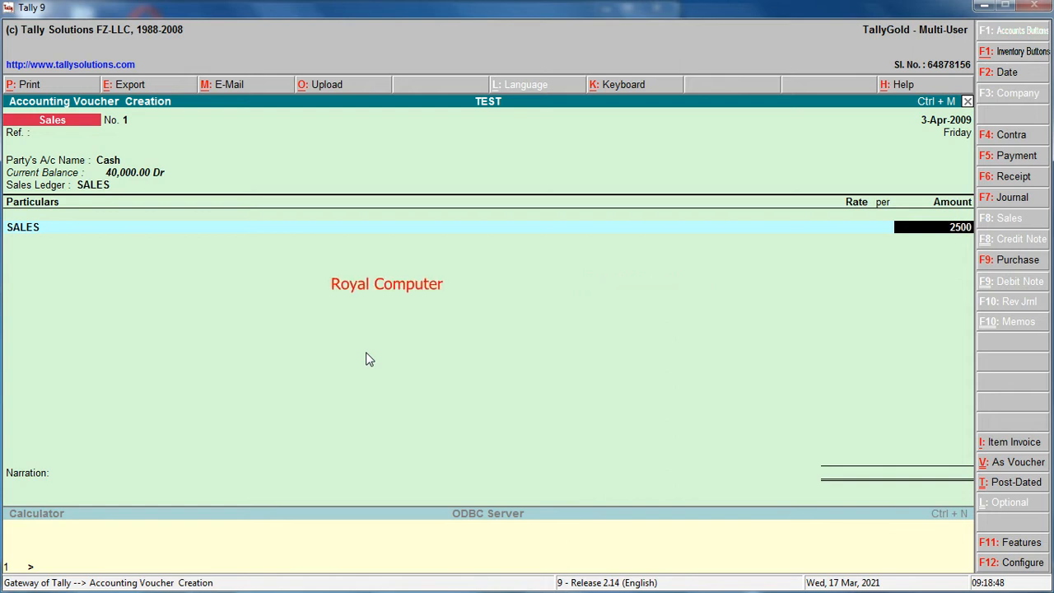
pyautogui.press('Return')
pyautogui.press('Return')
pyautogui.press('Return')
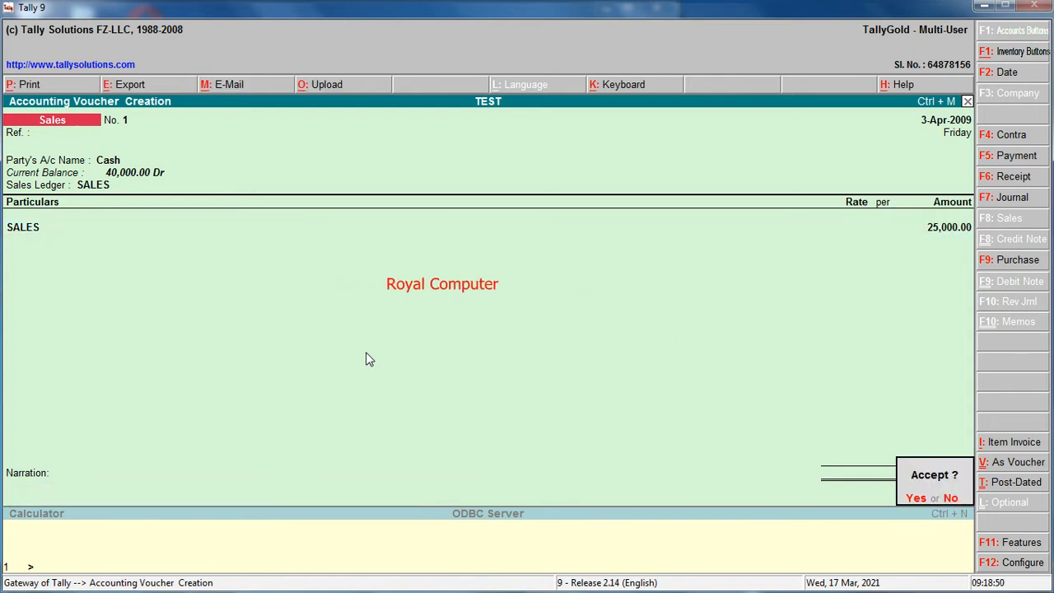
pyautogui.press('Return')
# Set the voucher date to 4-Apr-2009 and start a receipt voucher into the Cash account
pyautogui.press('F2')
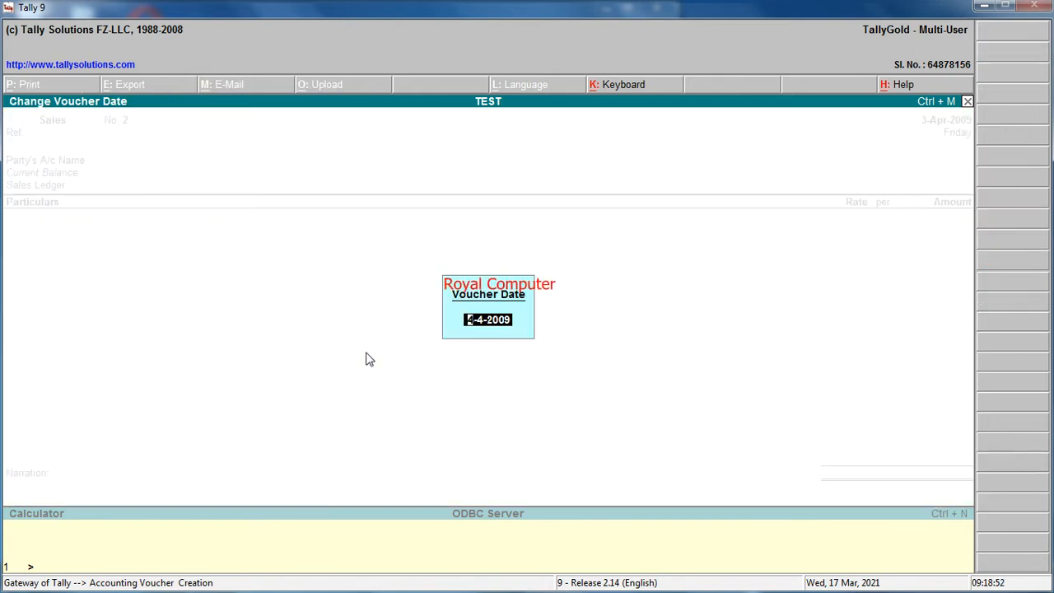
pyautogui.press('Return')
pyautogui.press('Return')
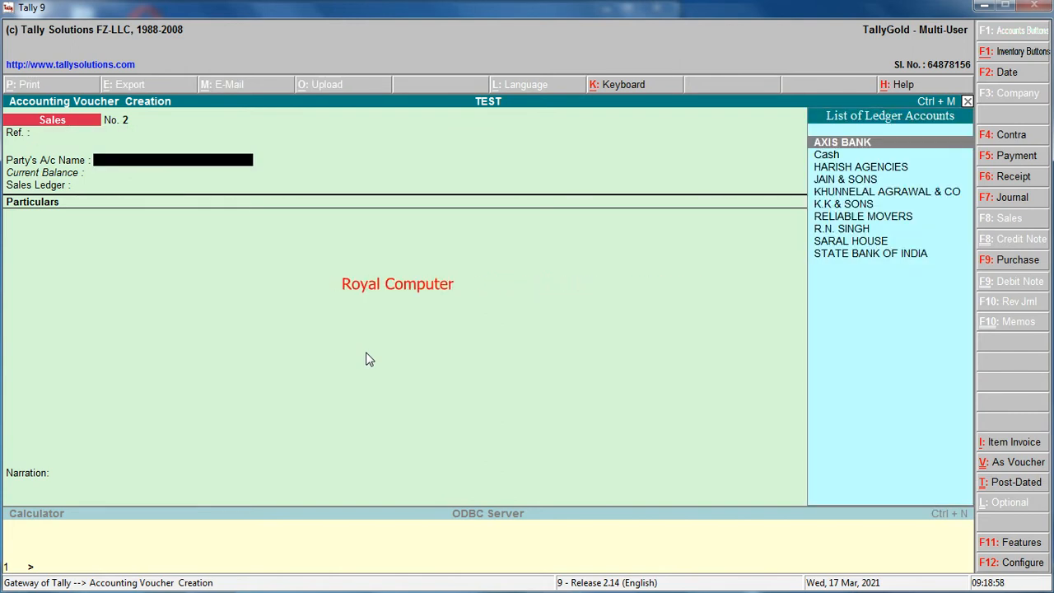
pyautogui.press('F6')
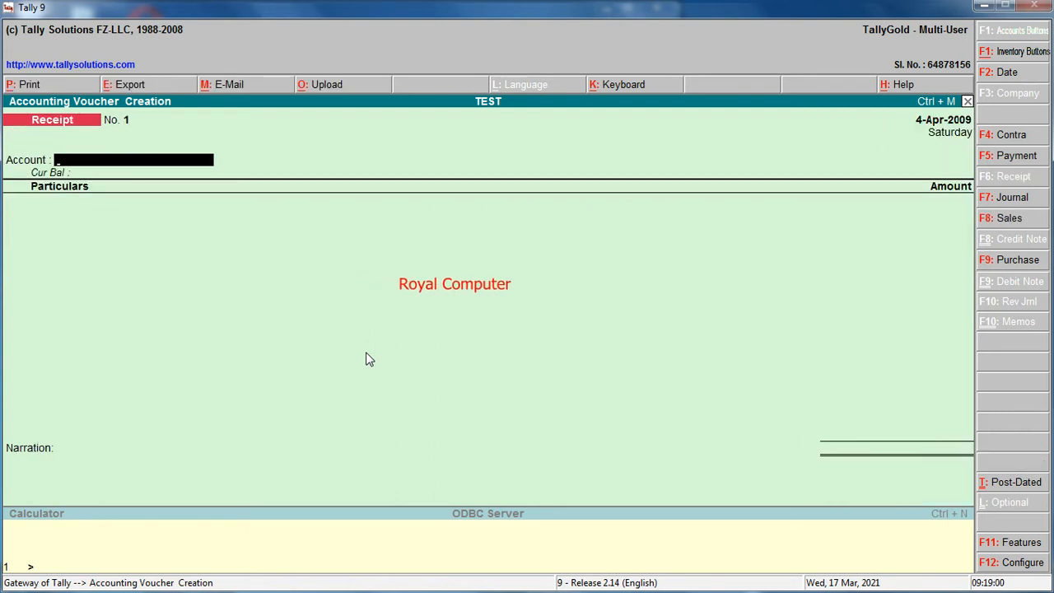
pyautogui.write('ca')
pyautogui.press('Return')
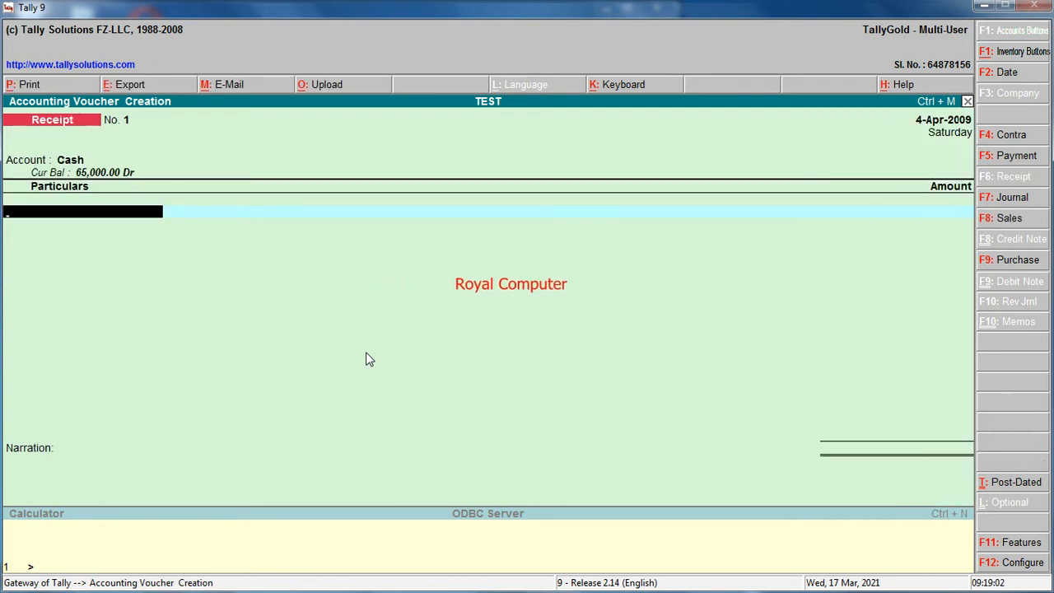
# Credit JAIN & SONS with 9,000 as On Account in the receipt voucher and save it without a narration
pyautogui.write('JAIN')
pyautogui.press('Return')
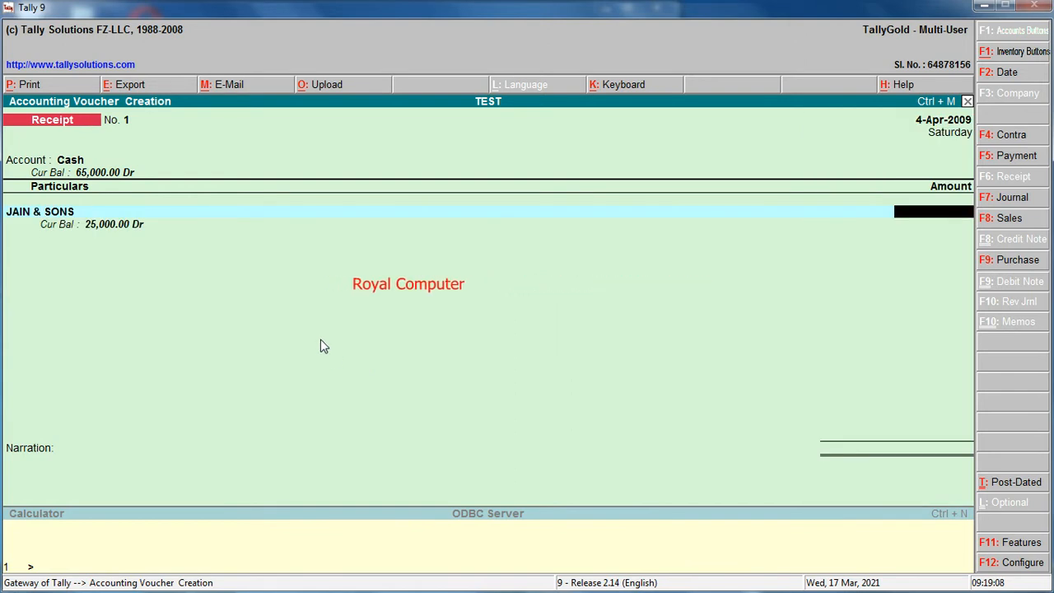
pyautogui.write('90000')
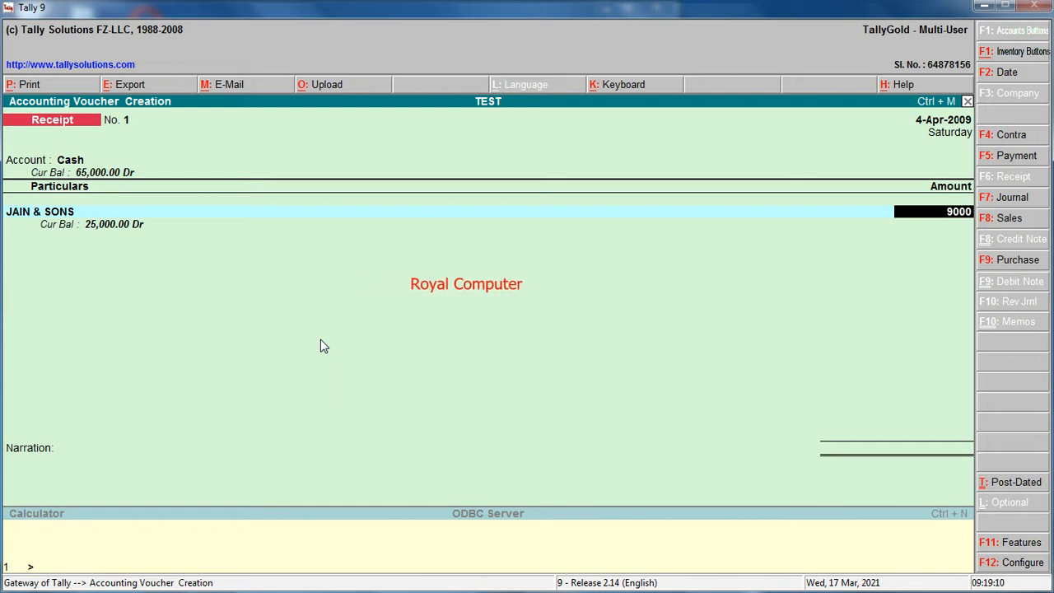
pyautogui.press('Return')
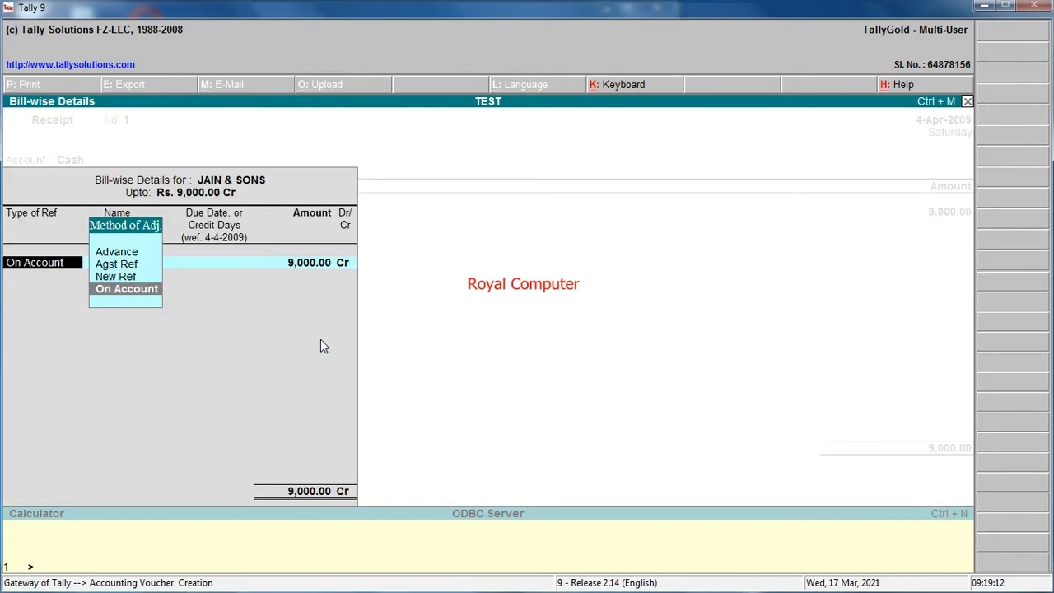
pyautogui.press('Return')
pyautogui.press('Return')
pyautogui.press('Return')
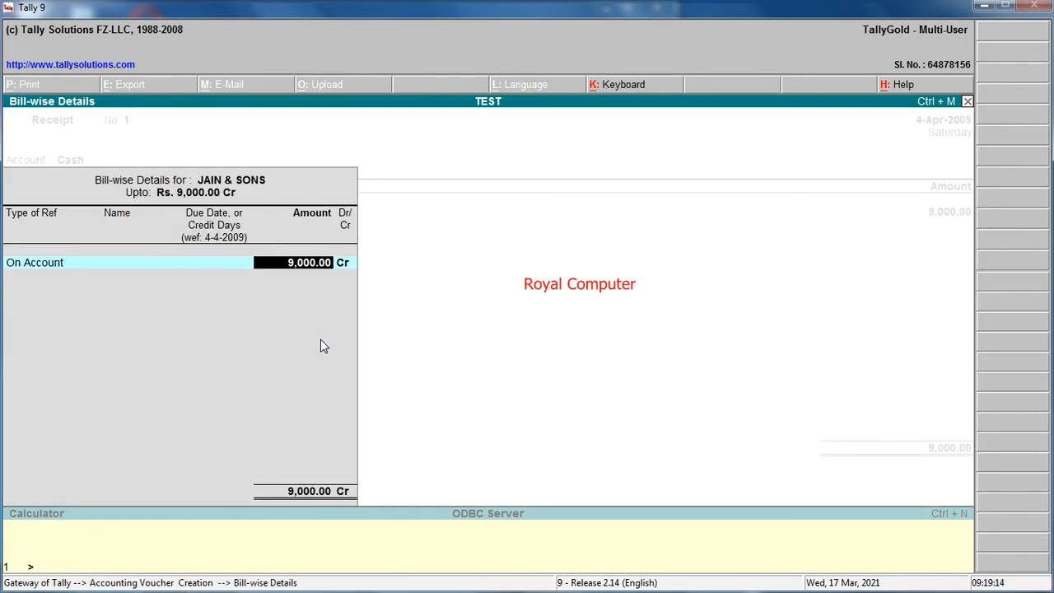
pyautogui.press('Return')
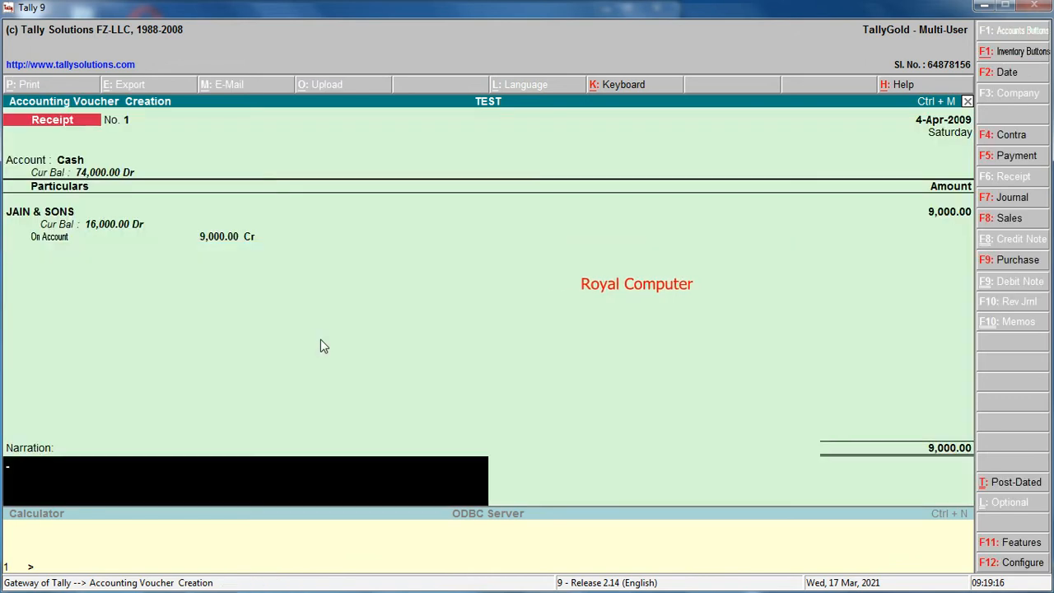
pyautogui.press('Return')
pyautogui.press('Return')
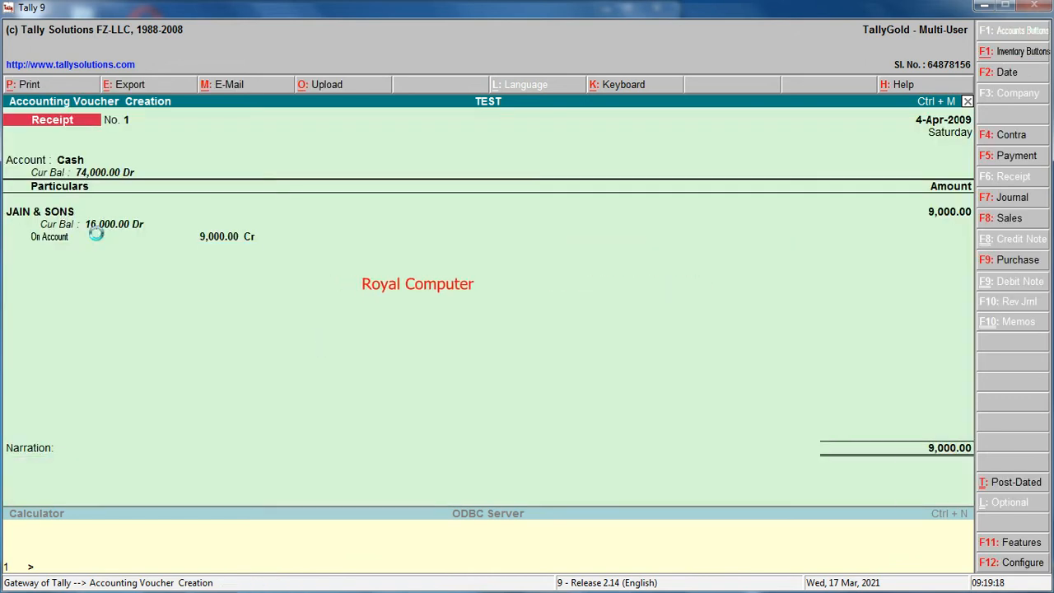
# Set the voucher date to 5-Apr-2009 and start a payment voucher from the STATE BANK OF INDIA account
pyautogui.press('F2')
pyautogui.press('Return')
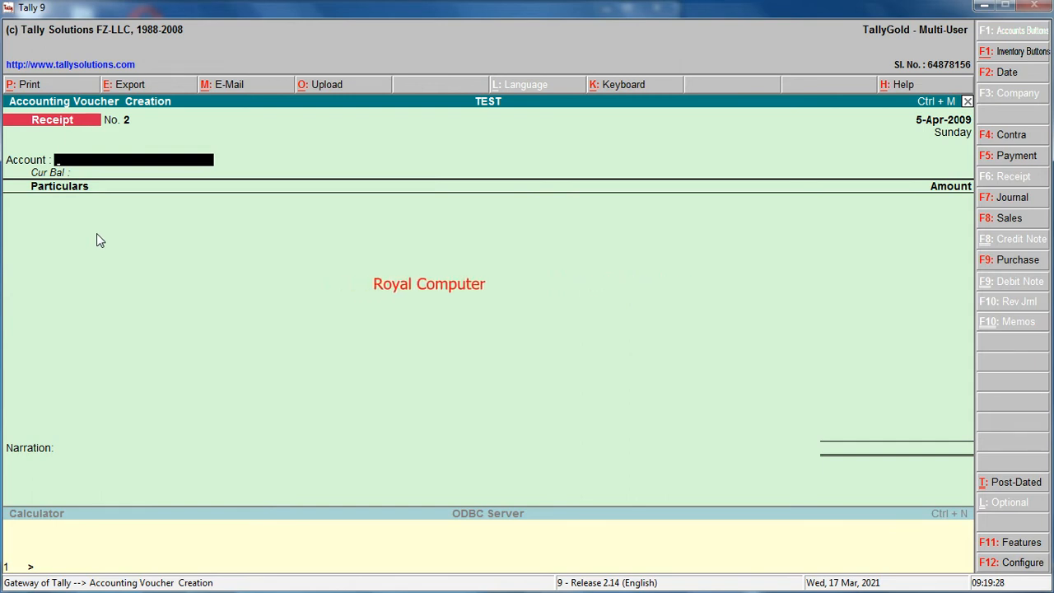
pyautogui.press('F5')
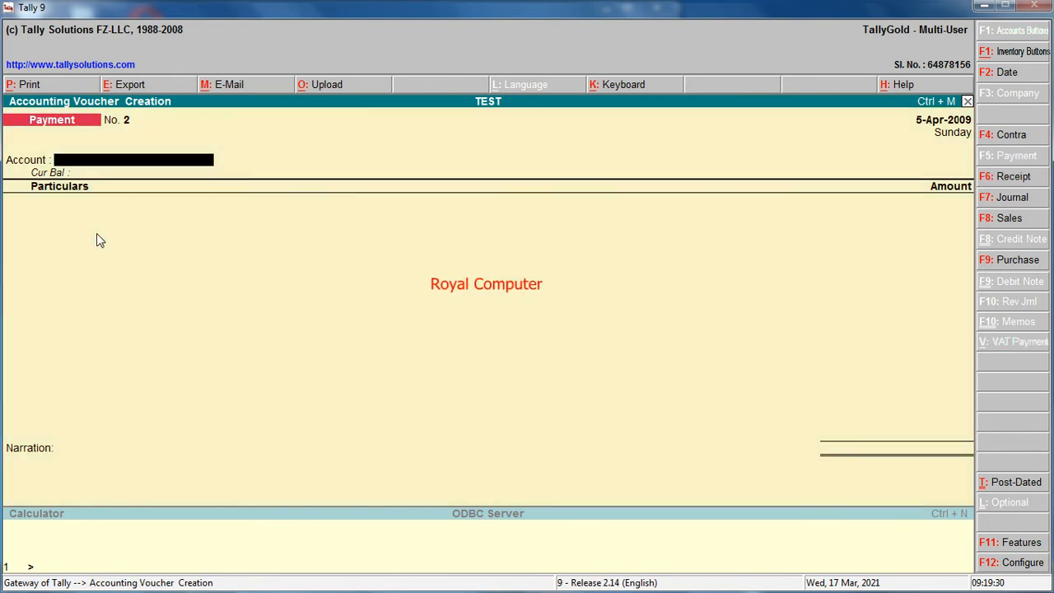
pyautogui.press('Return')
pyautogui.press('BackSpace')
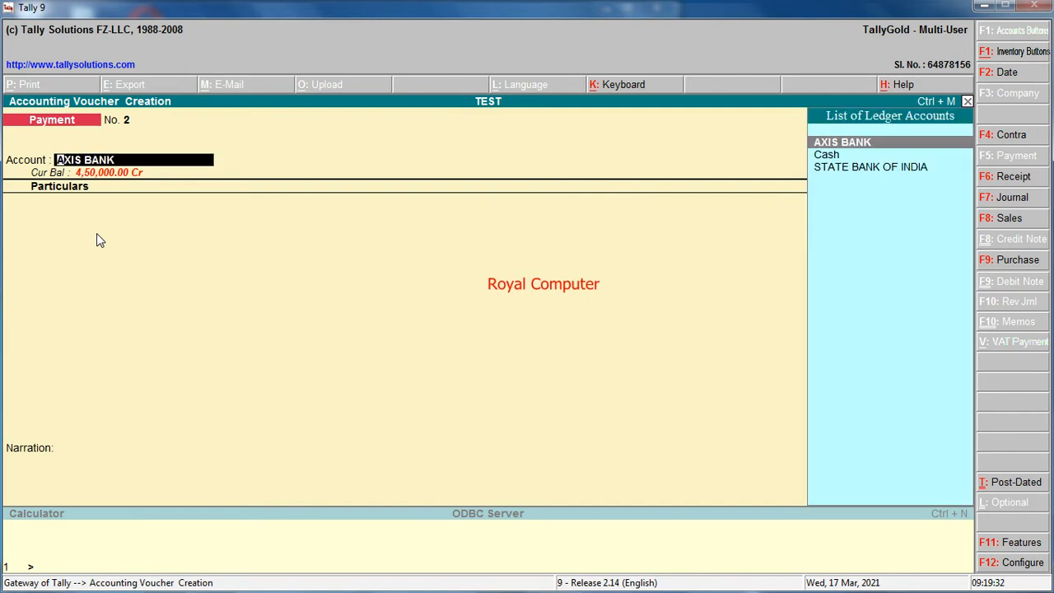
pyautogui.write('S')
pyautogui.press('Return')
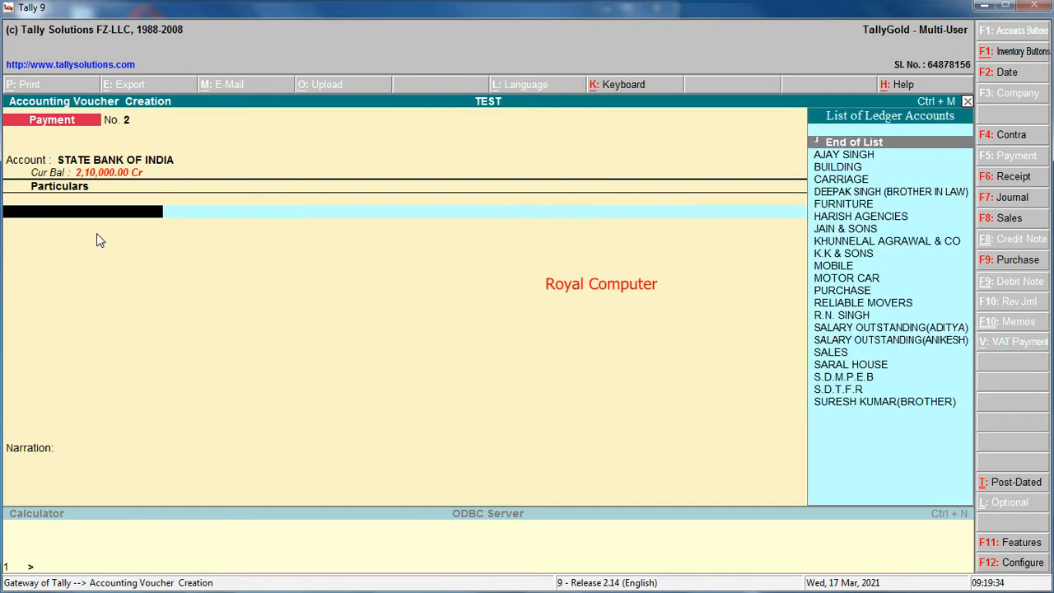
# Add K.K & SONS with 50,000 adjusted against reference 1 and save the payment voucher without entering a cheque number
pyautogui.write('KK')
pyautogui.press('Return')
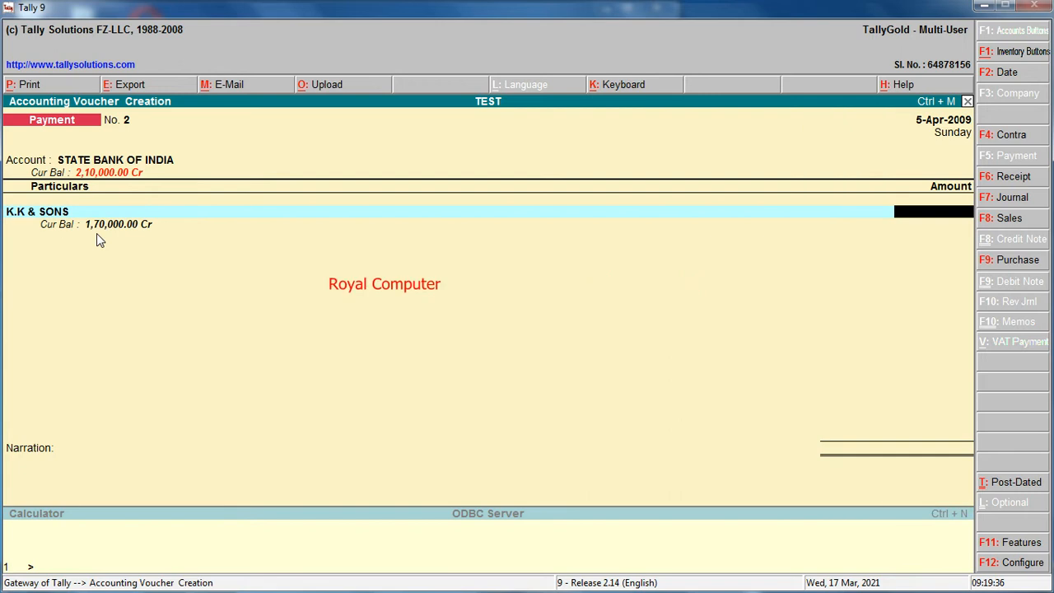
pyautogui.write('5')
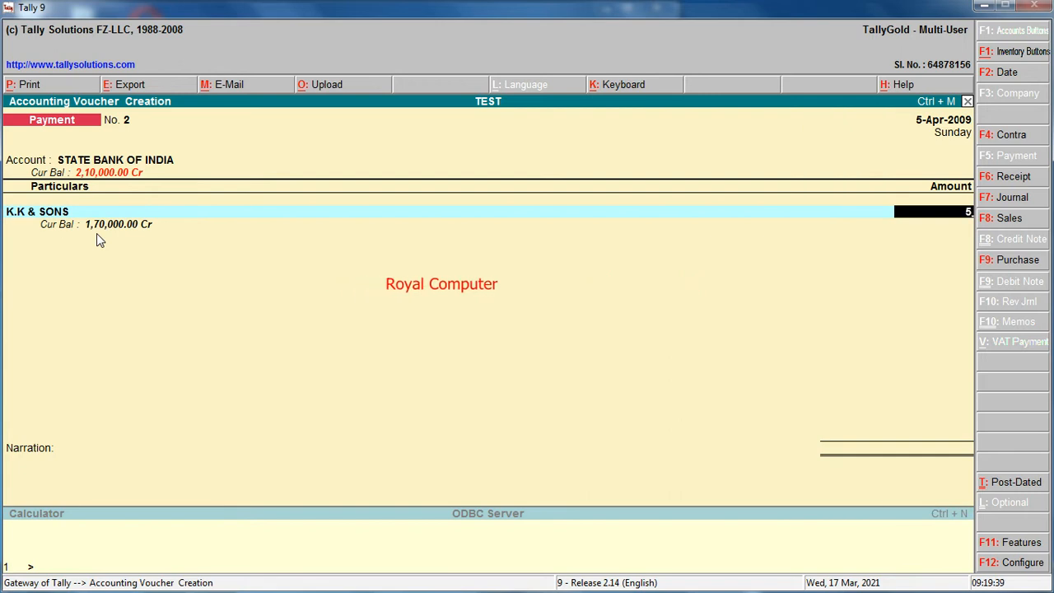
pyautogui.write('0,000')
pyautogui.press('Return')
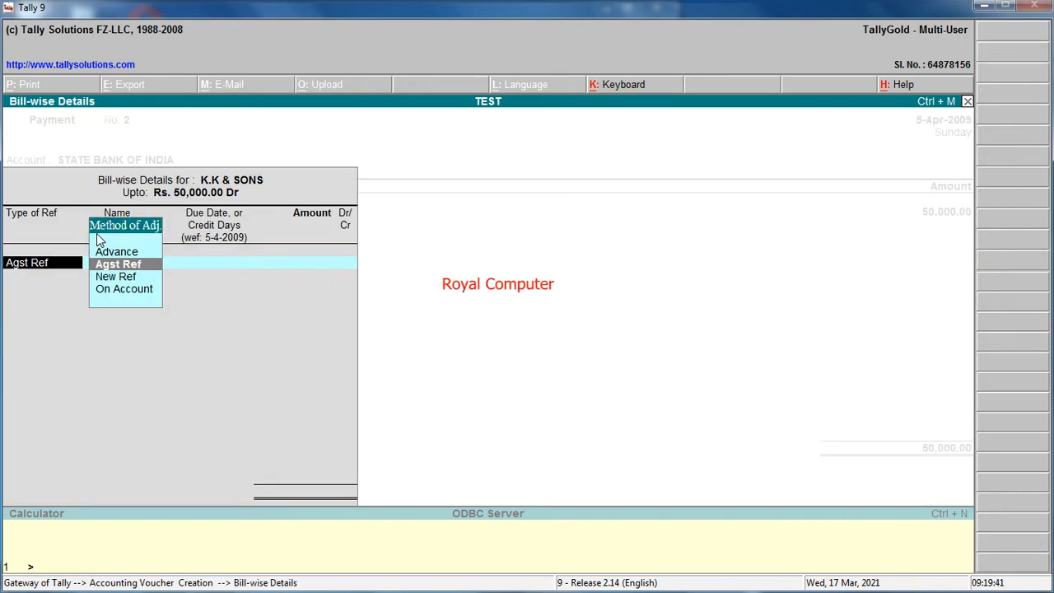
pyautogui.press('Return')
pyautogui.press('Return')
pyautogui.press('Return')
pyautogui.press('Return')
pyautogui.press('Return')
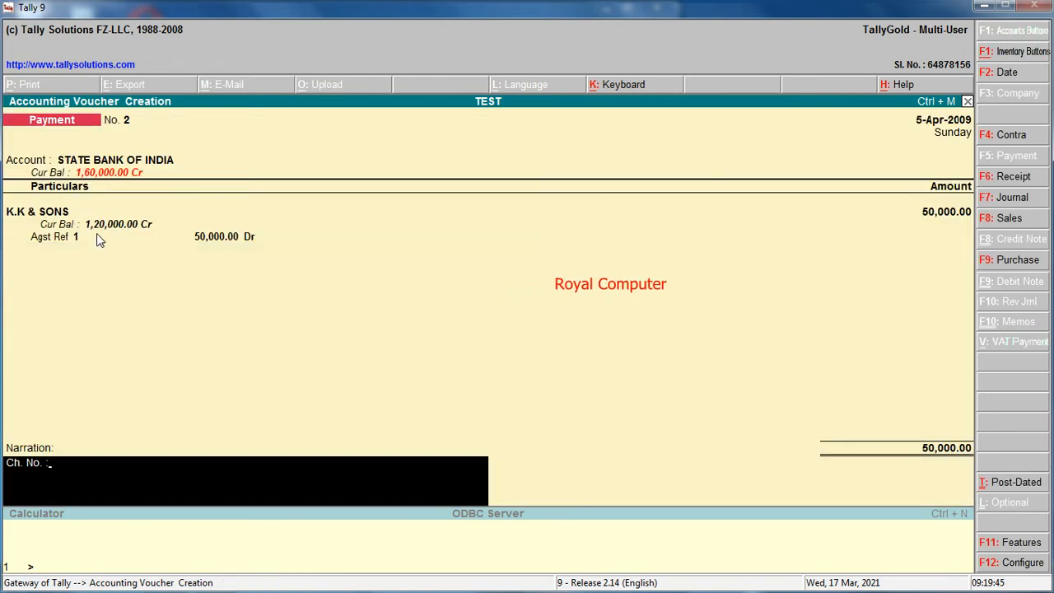
pyautogui.press('Return')
pyautogui.press('Return')
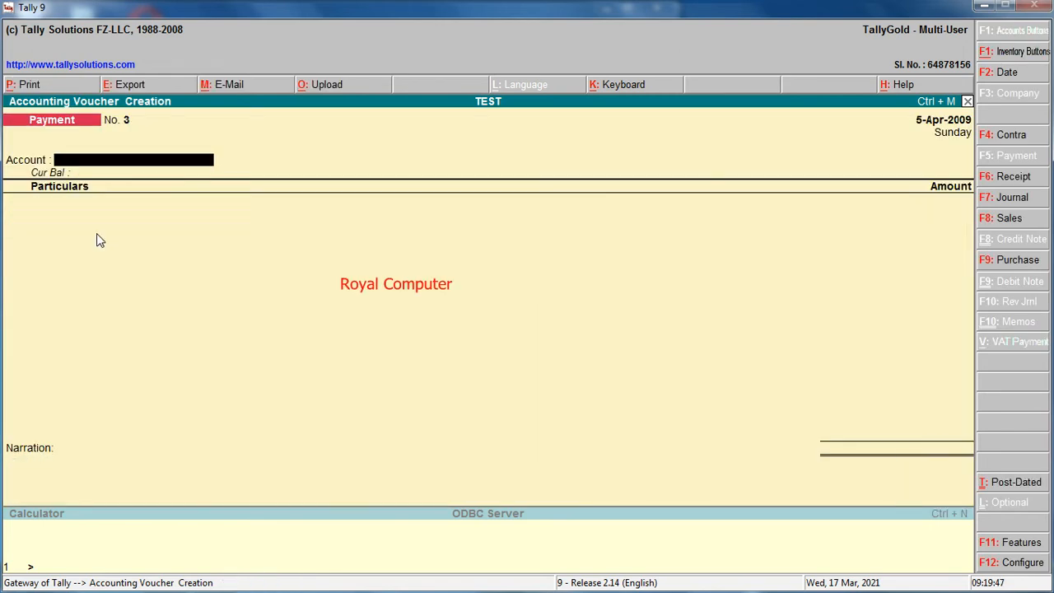
# Set the voucher date to 6-Apr-2009 and start a Cash purchase voucher with the PURCHASE ledger, leaving the supplier's details blank
pyautogui.press('F2')
pyautogui.write('6')
pyautogui.press('Return')
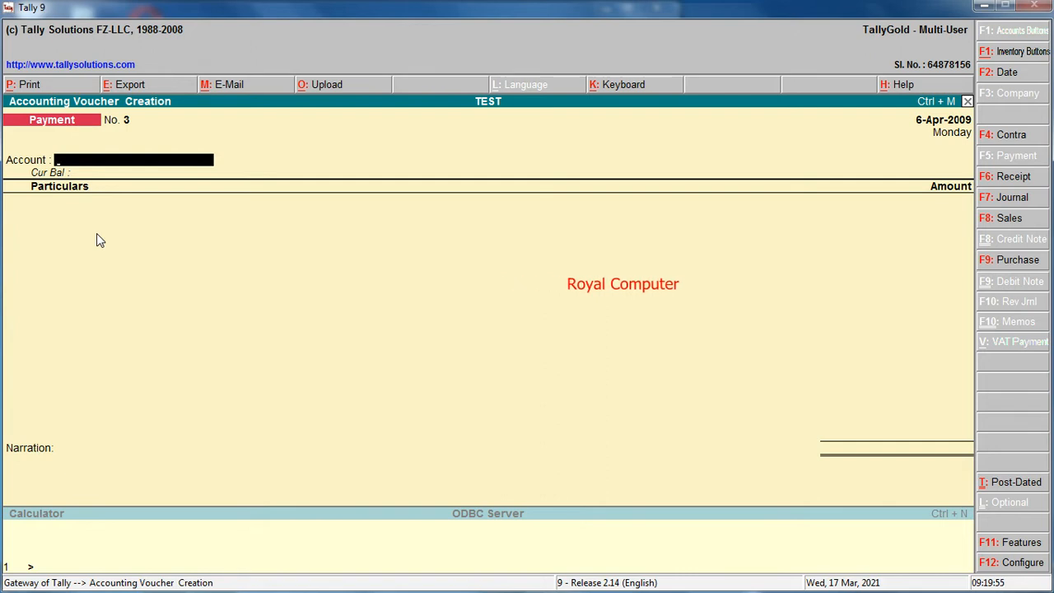
pyautogui.press('F9')
pyautogui.write('C')
pyautogui.press('Return')
pyautogui.press('Return')
pyautogui.press('Return')
pyautogui.press('Return')
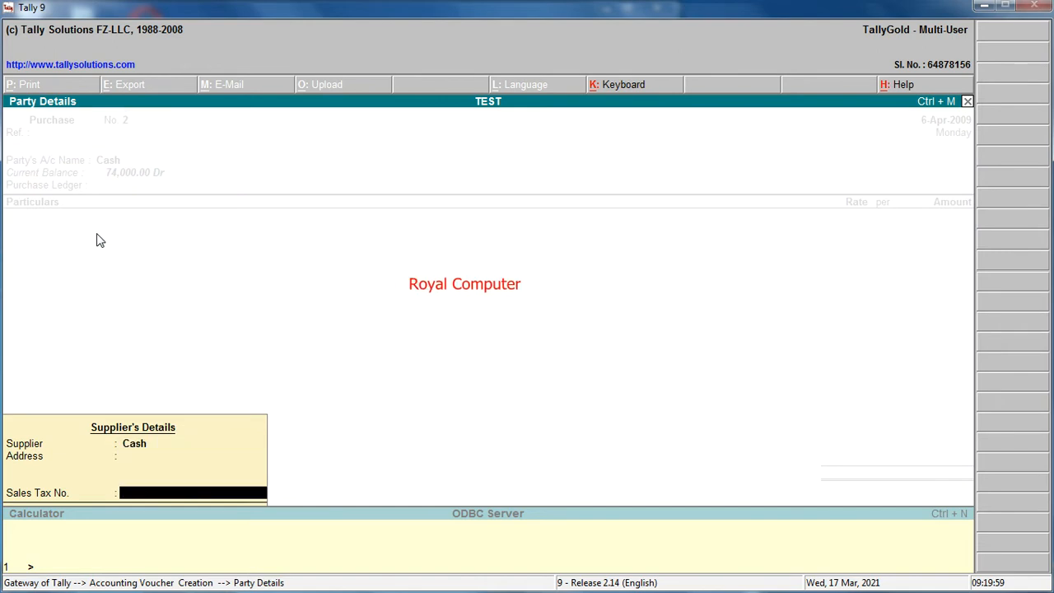
pyautogui.press('Return')
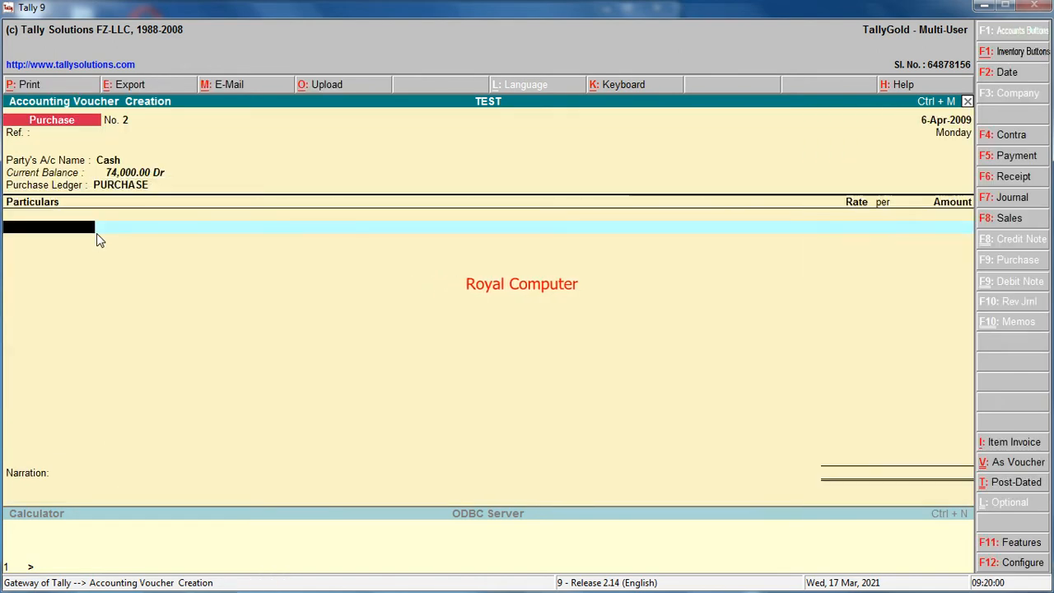
# Add PURCHASE to the voucher's particulars with an amount of 25,000 and save the purchase voucher without a narration
pyautogui.write('P')
pyautogui.press('Return')
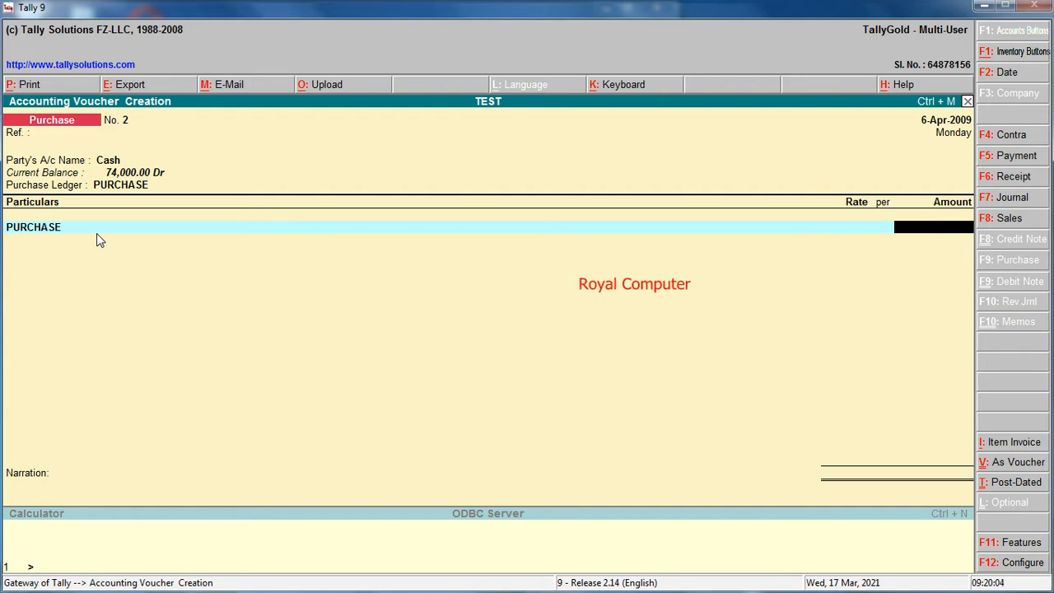
pyautogui.write('25000')
pyautogui.press('Return')
pyautogui.press('Return')
pyautogui.press('Return')
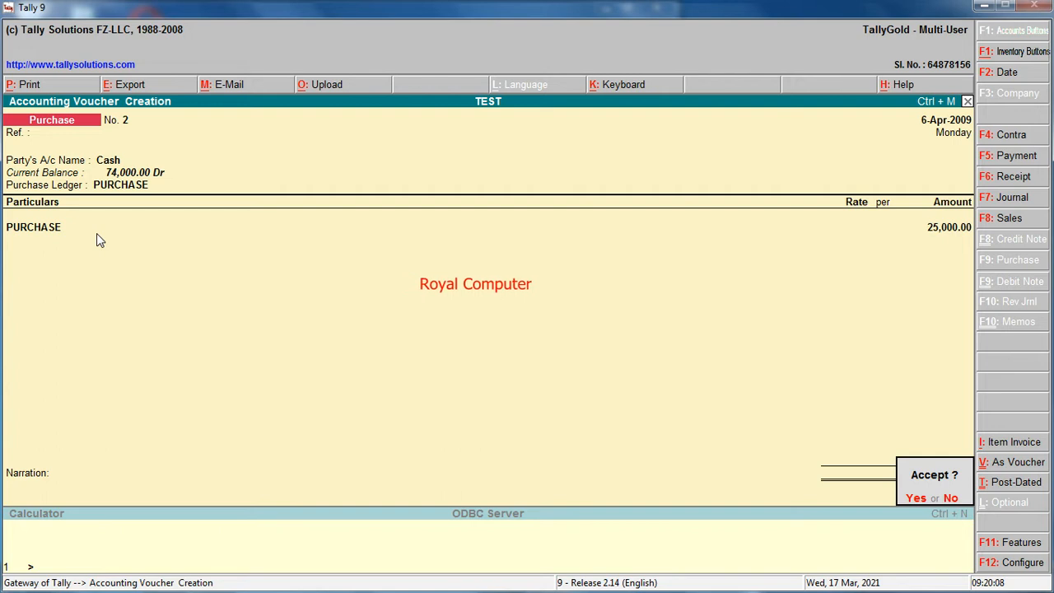
pyautogui.press('Return')
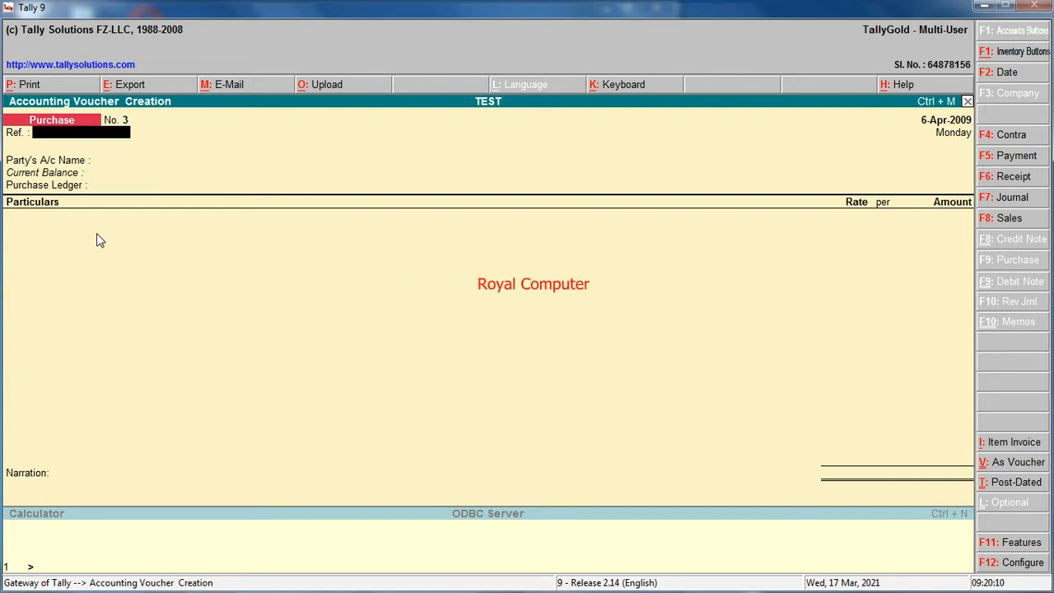
# Set the voucher date to 7-Apr-2009 and start a sales voucher for the RELIABLE MOVERS account without a reference
pyautogui.press('F2')
pyautogui.write('7-4-2009')
pyautogui.press('Return')
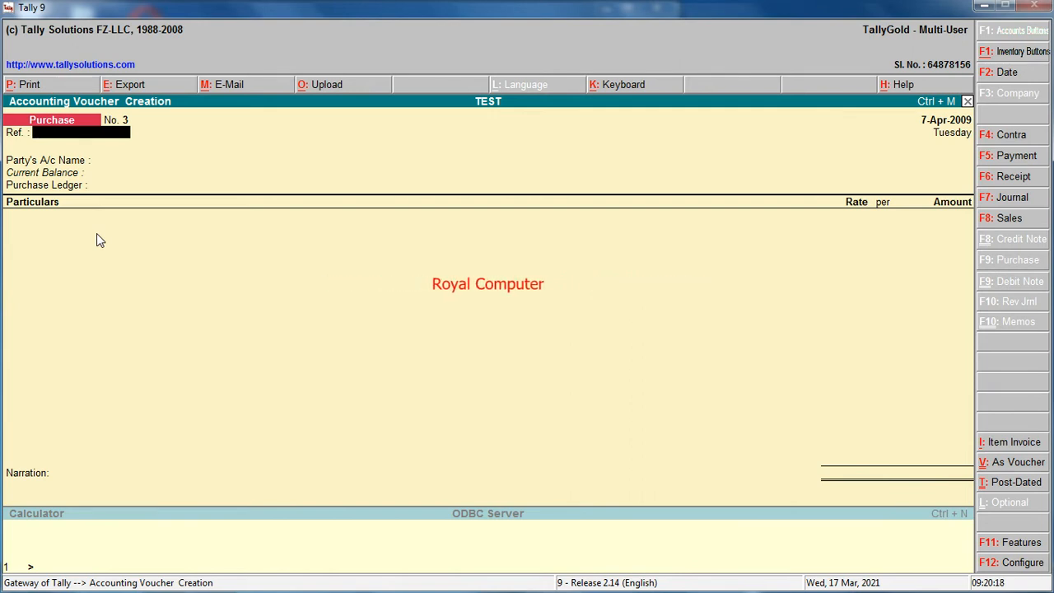
pyautogui.press('F8')
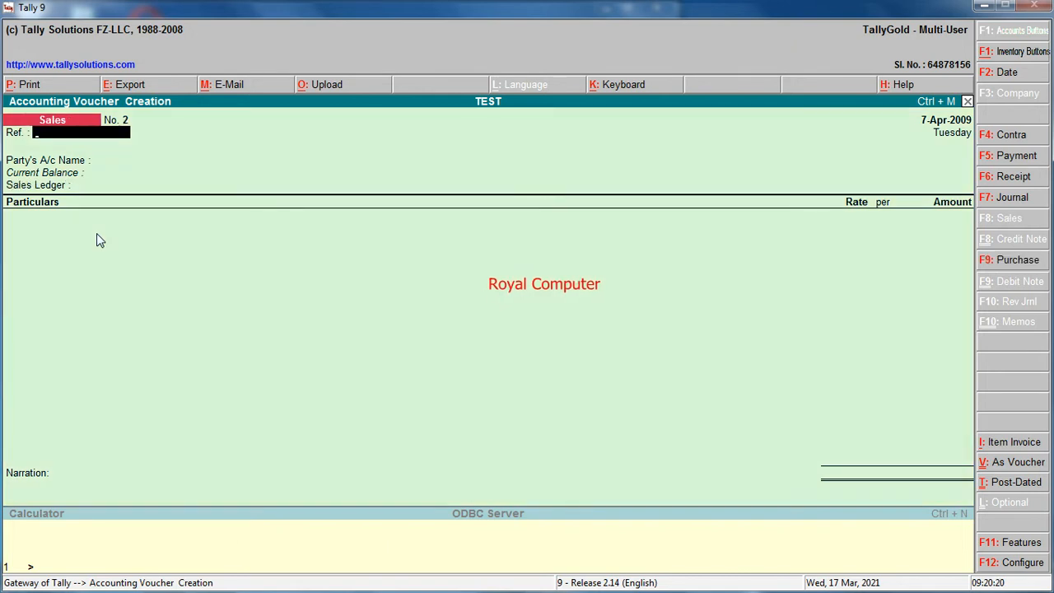
pyautogui.press('Return')
pyautogui.write('R')
pyautogui.press('Return')
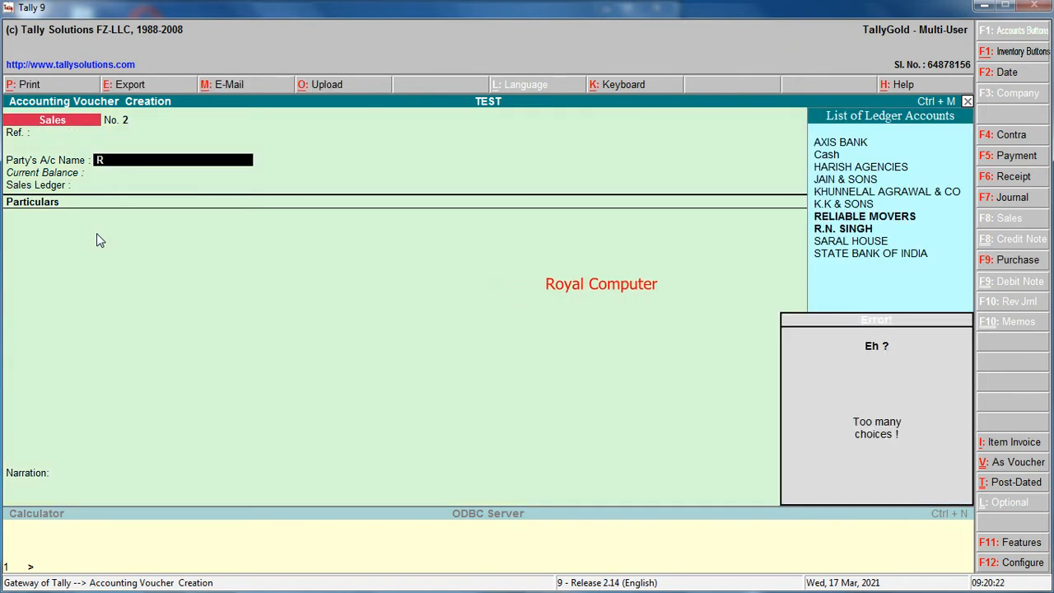
pyautogui.press('Return')
# Leave the despatch, order and buyer's details as they are and choose SALES as both the sales ledger and the particulars entry
pyautogui.press('Return')
pyautogui.press('Return')
pyautogui.press('Return')
pyautogui.press('Return')
pyautogui.press('Return')
pyautogui.press('Return')
pyautogui.press('Return')
pyautogui.press('Return')
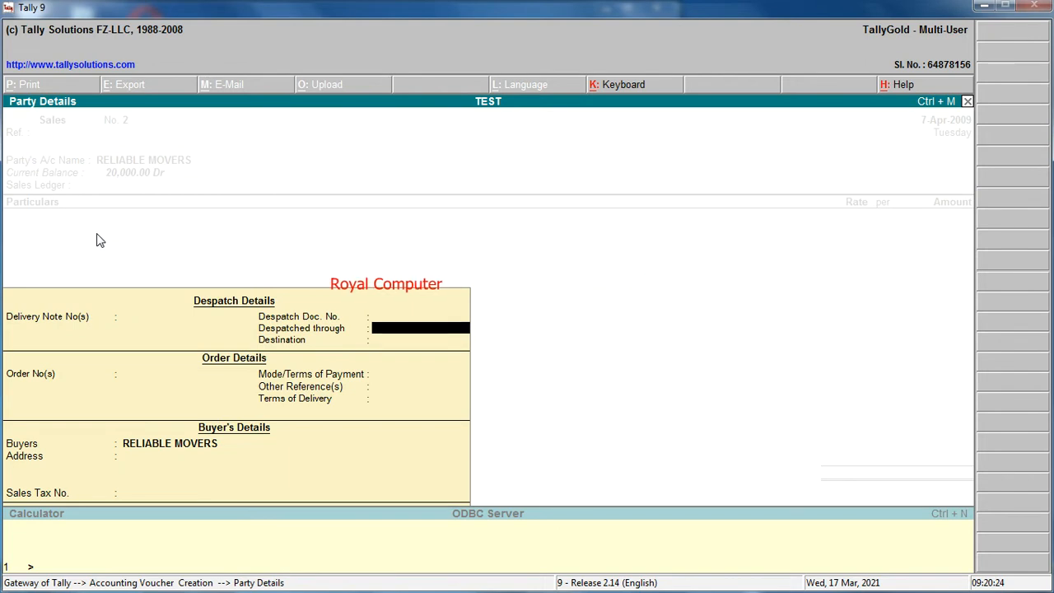
pyautogui.press('Return')
pyautogui.press('Return')
pyautogui.press('Return')
pyautogui.press('Return')
pyautogui.press('Return')
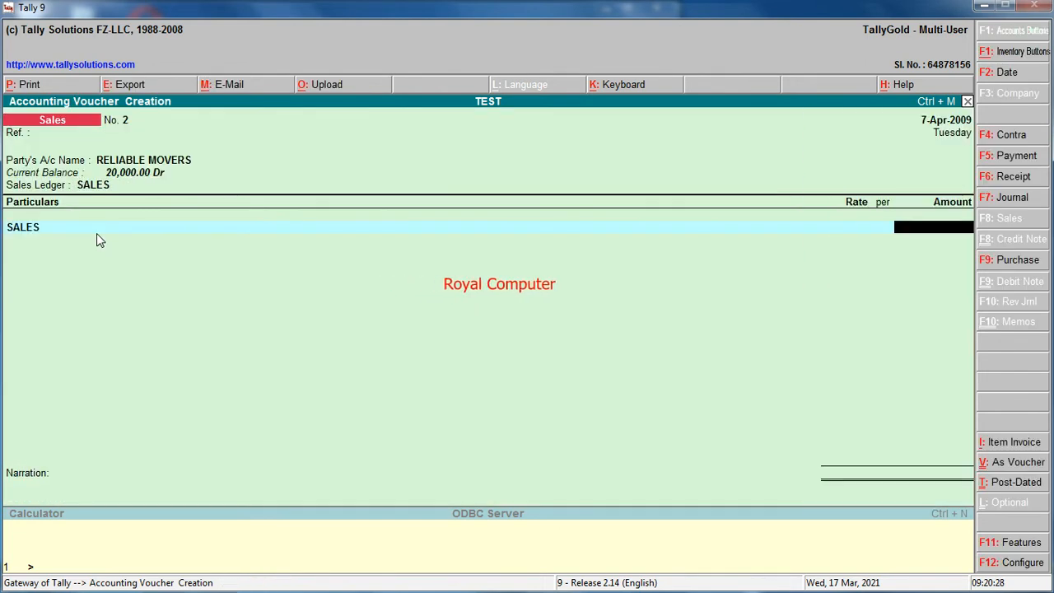
# Enter 20,000 as the SALES amount and save the sales voucher without a narration
pyautogui.write('20,000')
pyautogui.press('Return')
pyautogui.press('Return')
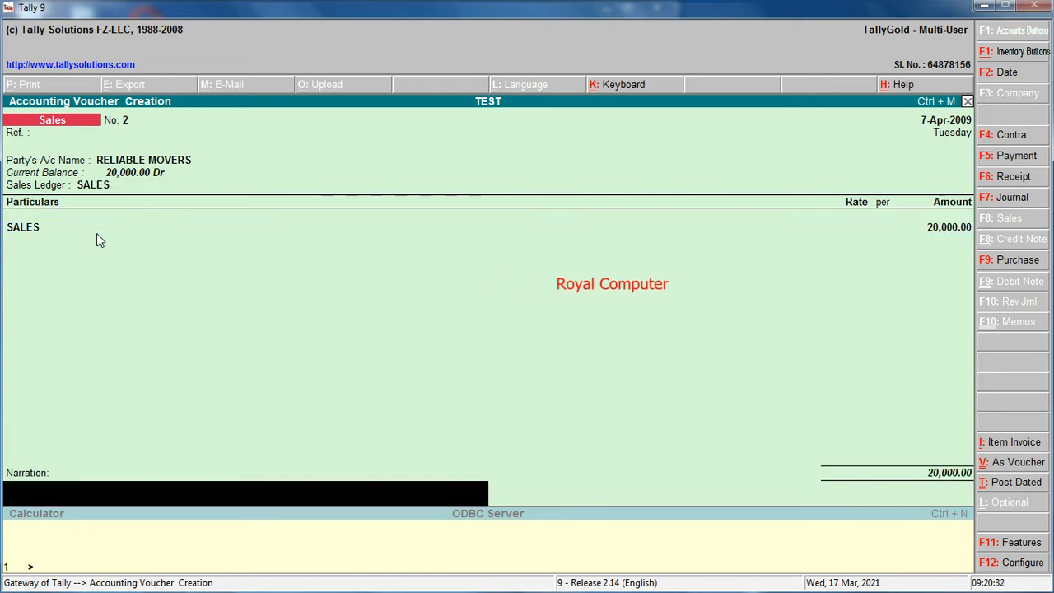
pyautogui.press('Return')
pyautogui.press('Return')
# Set the voucher date to 8-Apr-2009 and start a contra voucher for the STATE BANK OF INDIA account
pyautogui.press('F2')
pyautogui.press('Return')
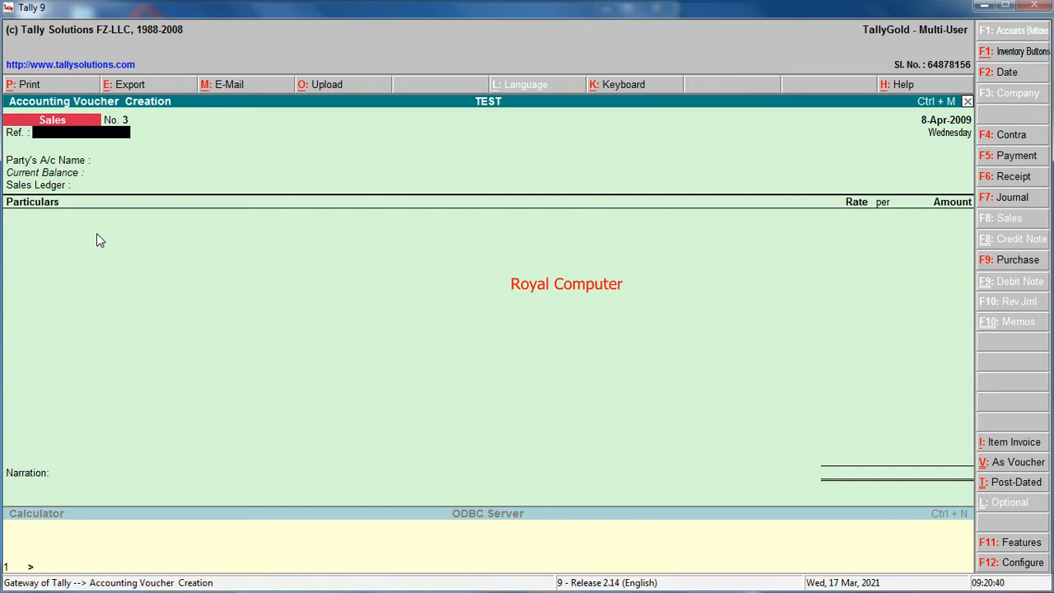
pyautogui.press('F4')
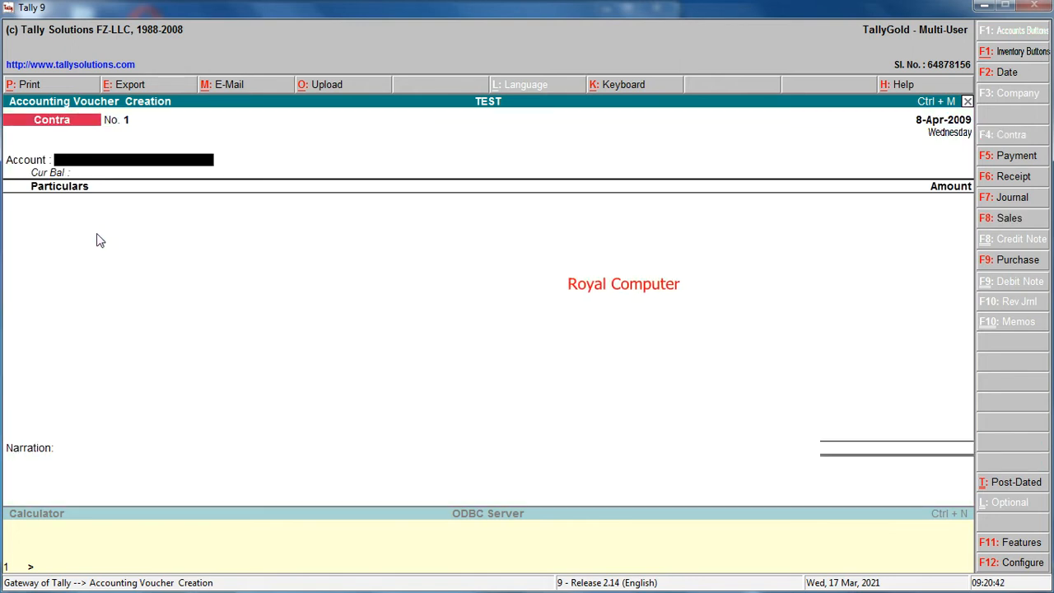
pyautogui.write('S')
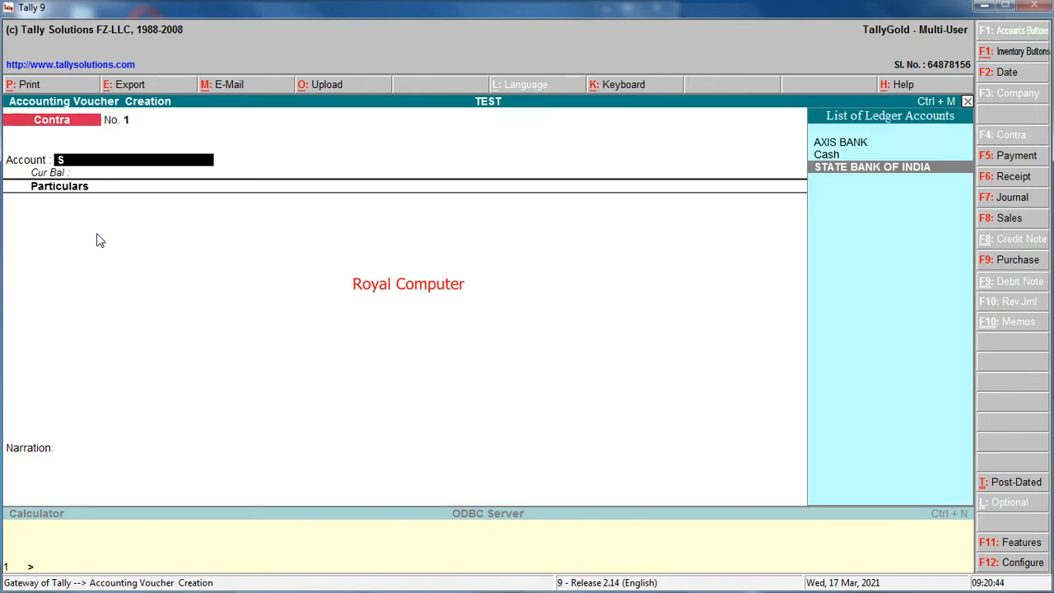
pyautogui.press('Return')
# Add Cash to the contra voucher's particulars with an amount of 10,000 and save it without a narration
pyautogui.write('C')
pyautogui.press('Return')
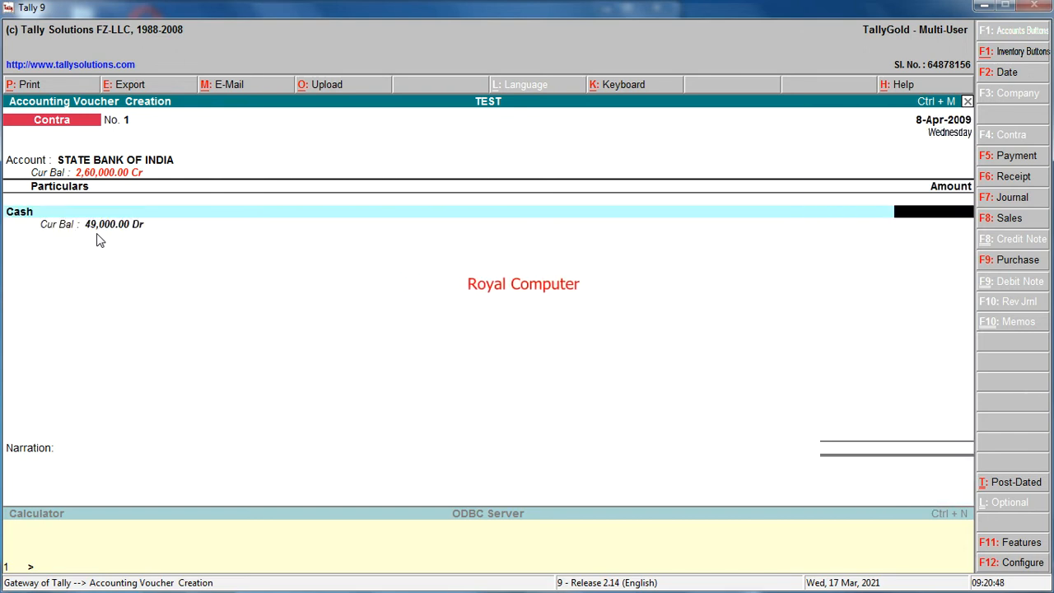
pyautogui.write('10000')
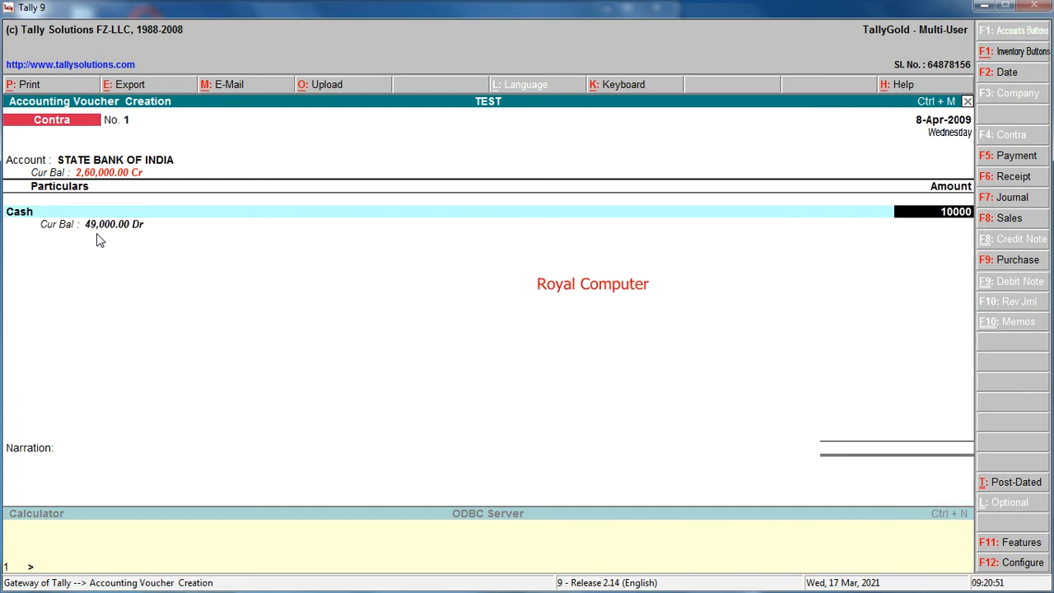
pyautogui.press('Return')
pyautogui.press('Return')
pyautogui.press('Return')
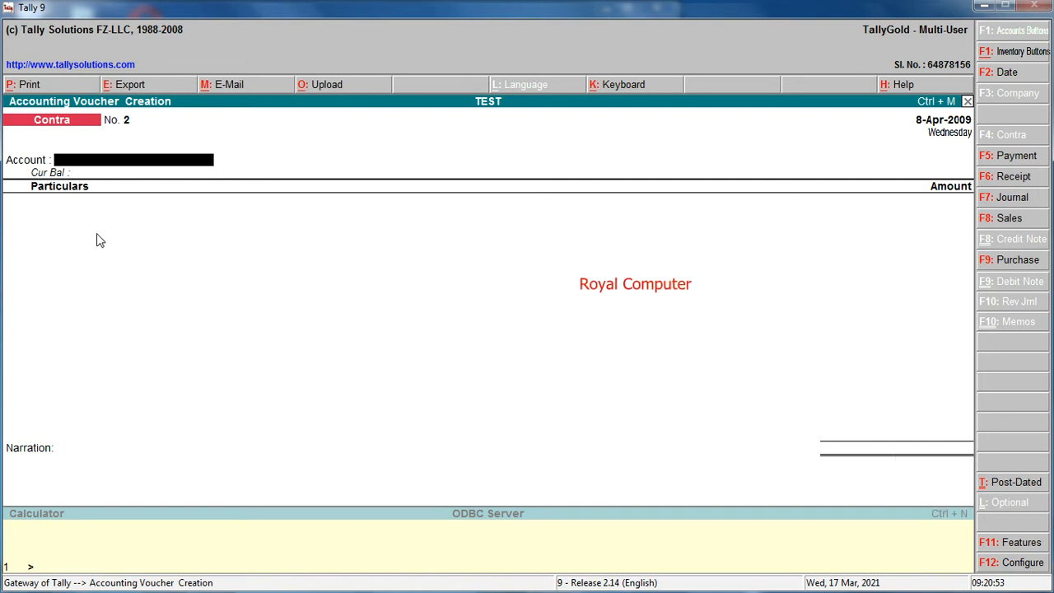
# Set the voucher date to 9-Apr-2009 and start a receipt voucher for the STATE BANK OF INDIA account
pyautogui.press('F2')
pyautogui.write('9')
pyautogui.press('Return')
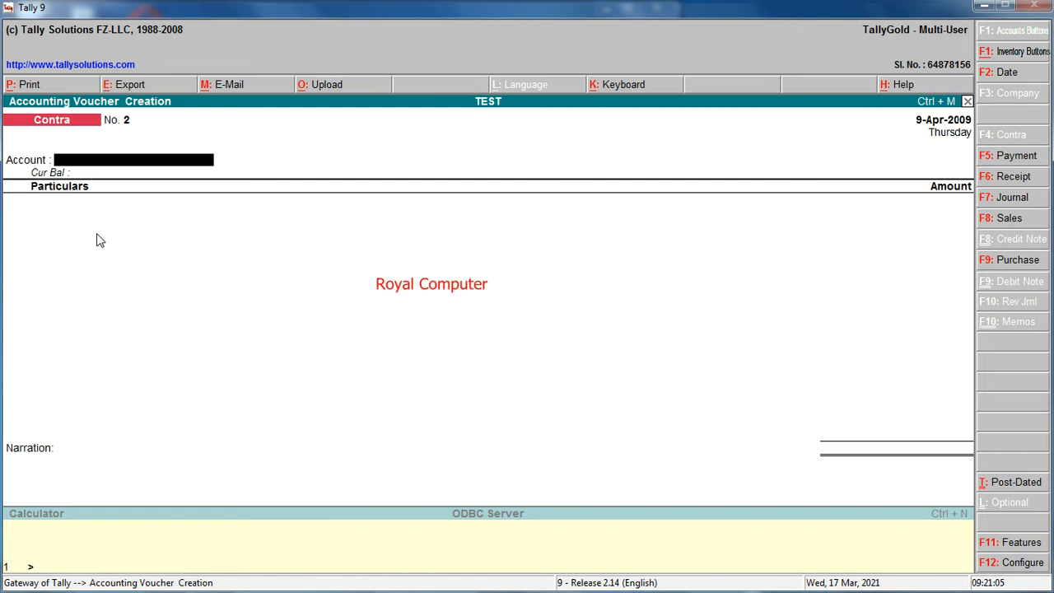
pyautogui.press('F6')
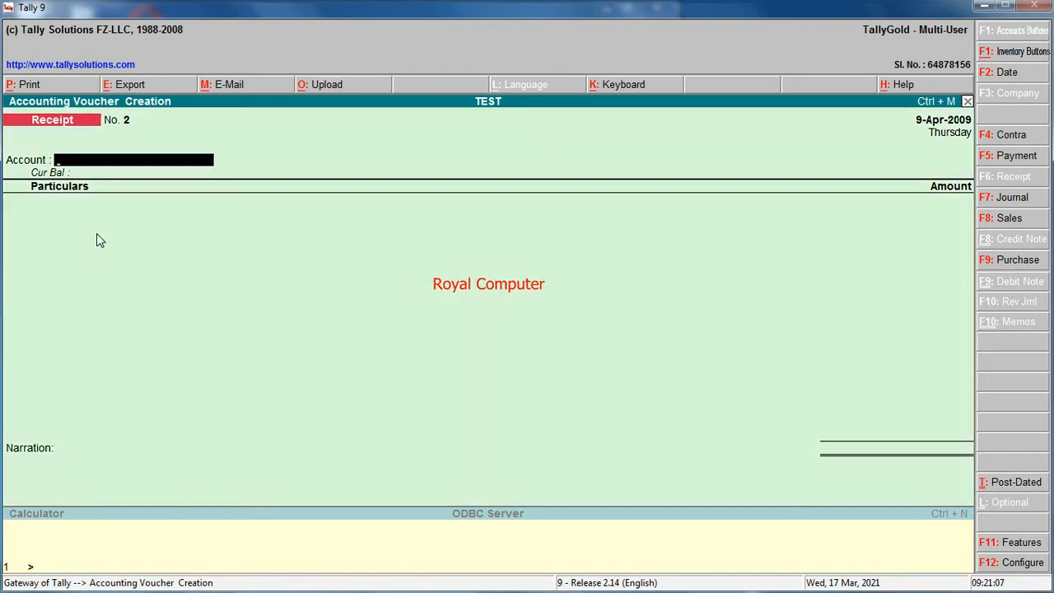
pyautogui.press('Return')
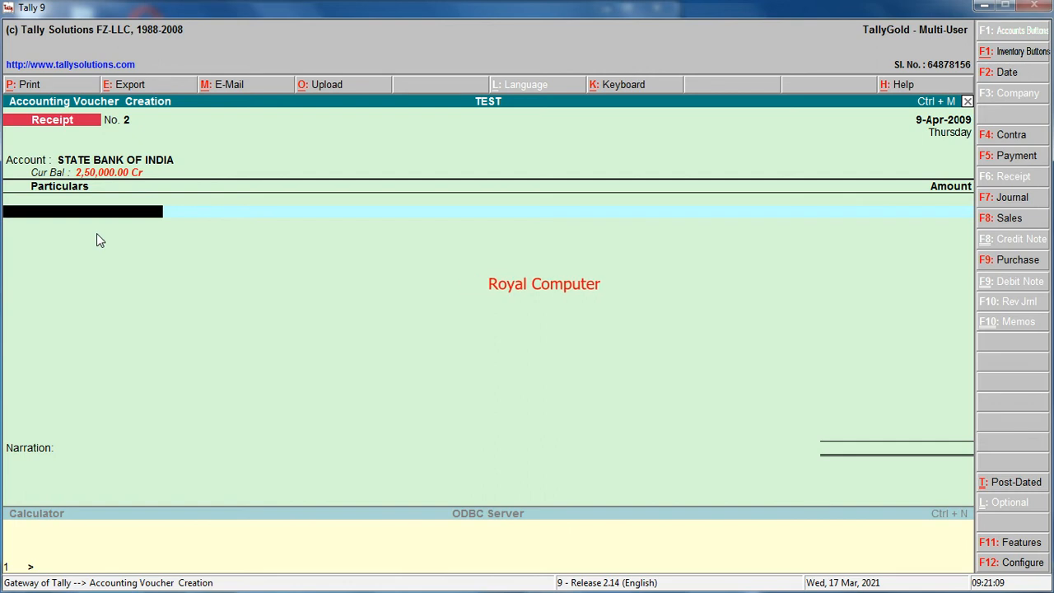
# Add KHUNNELAL AGRAWAL & CO to the receipt's particulars with an amount of 15,000 and save it without a narration
pyautogui.write('KHU')
pyautogui.press('Return')
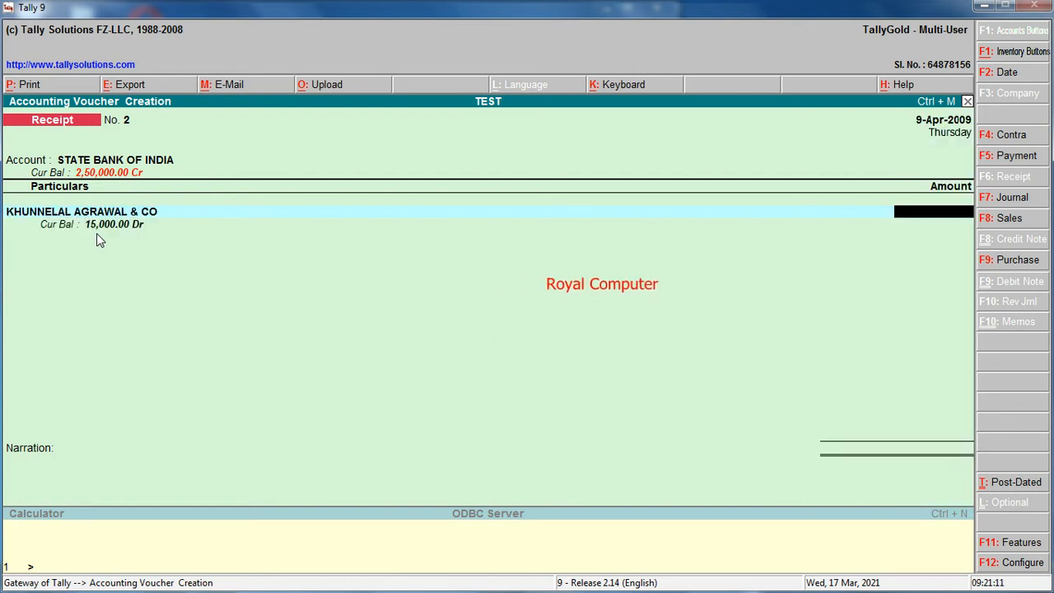
pyautogui.write('15,000')
pyautogui.press('Return')
pyautogui.press('Return')
pyautogui.press('Return')
pyautogui.press('Return')
pyautogui.press('Return')
pyautogui.press('Return')
pyautogui.press('Return')
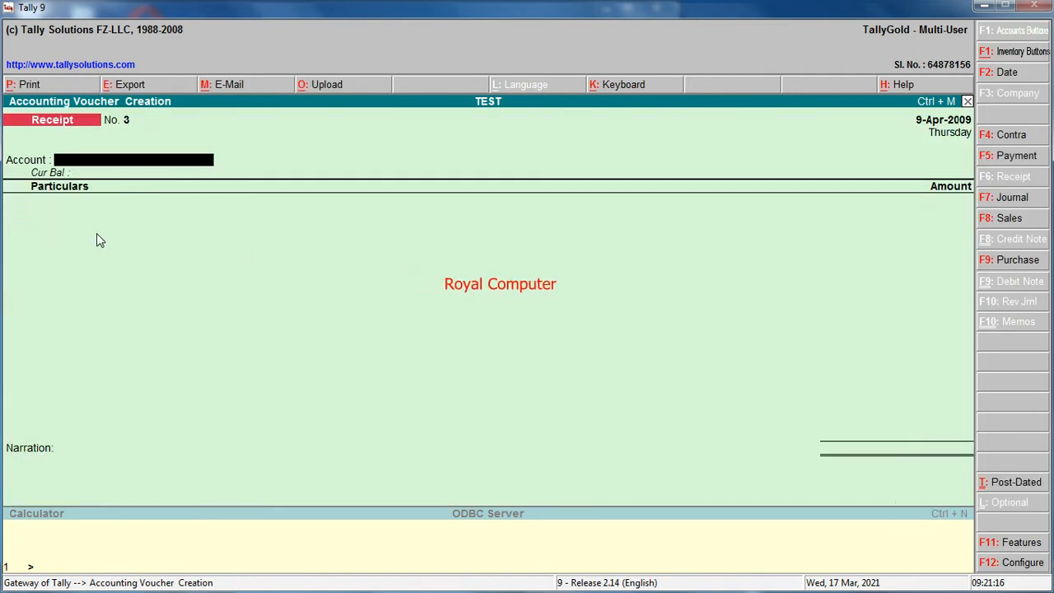
# Start a payment voucher dated 10-Apr-2009 from AXIS BANK and choose the individual supplier's ledger in the particulars
pyautogui.press('+')
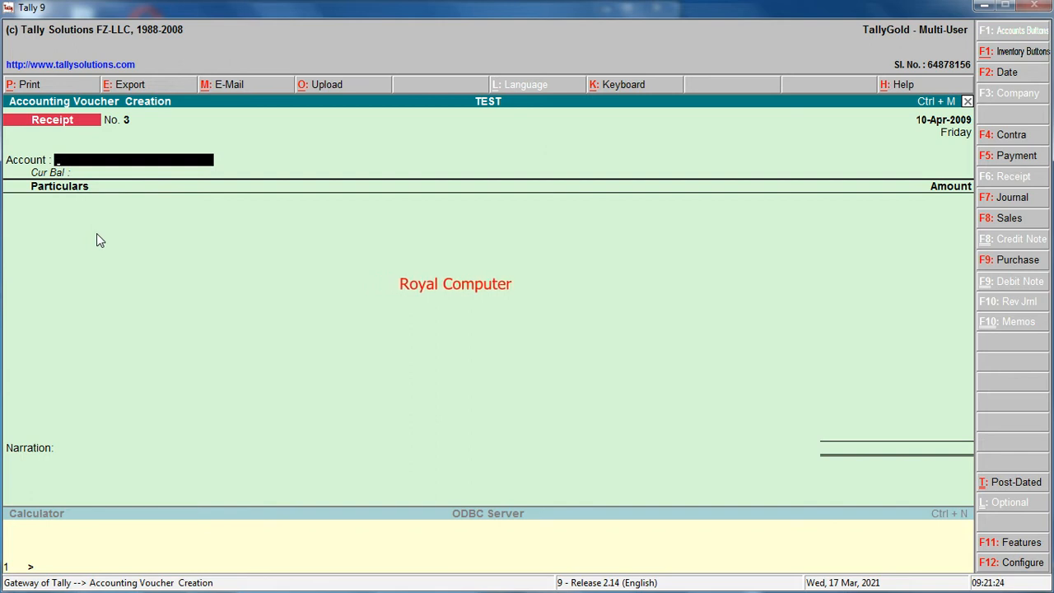
pyautogui.press('F5')
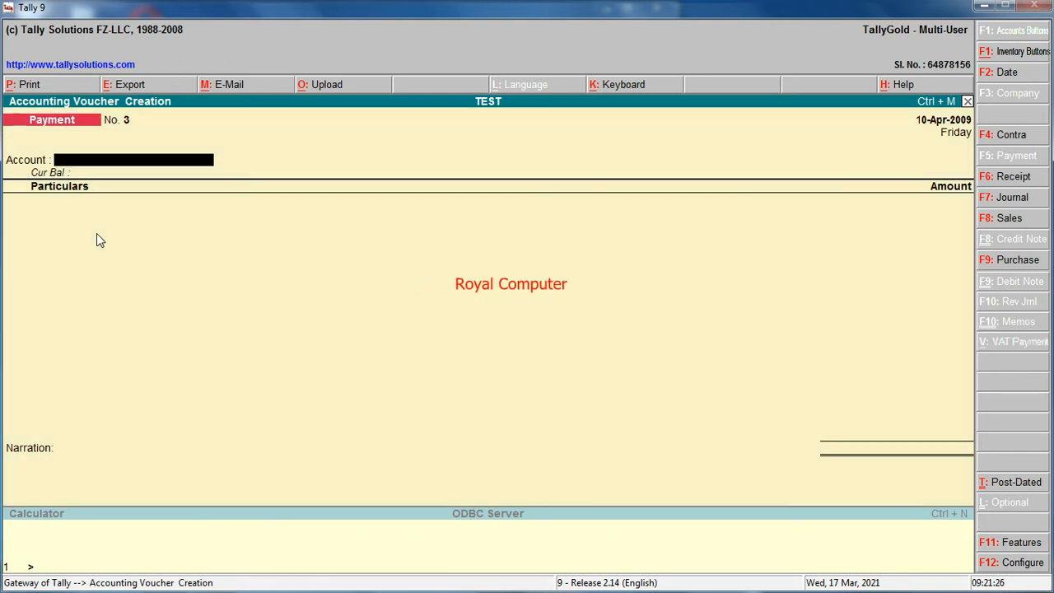
pyautogui.write('a')
pyautogui.press('Return')
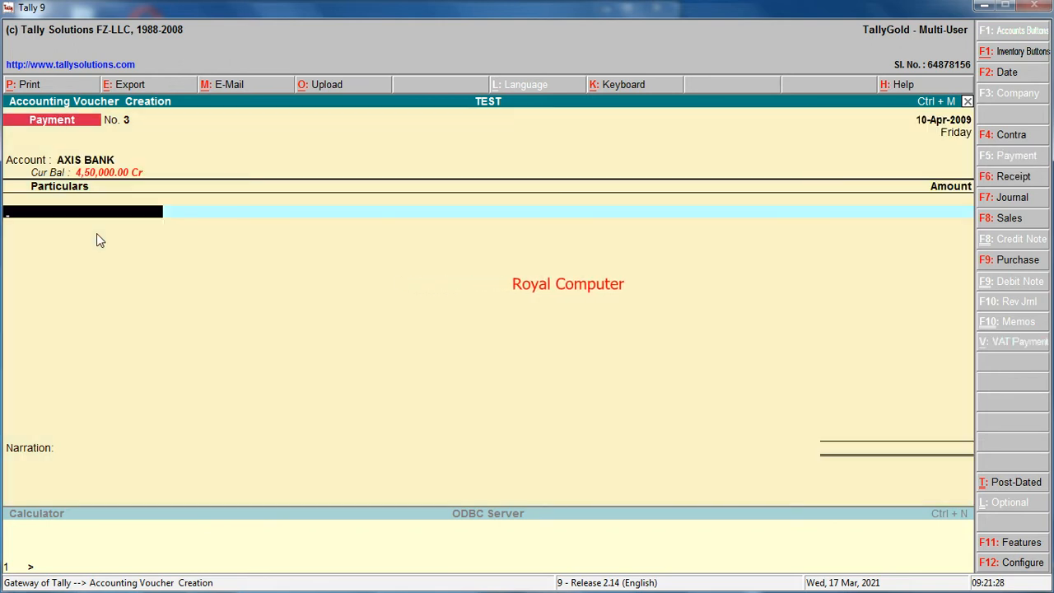
pyautogui.write('rn')
pyautogui.press('Return')
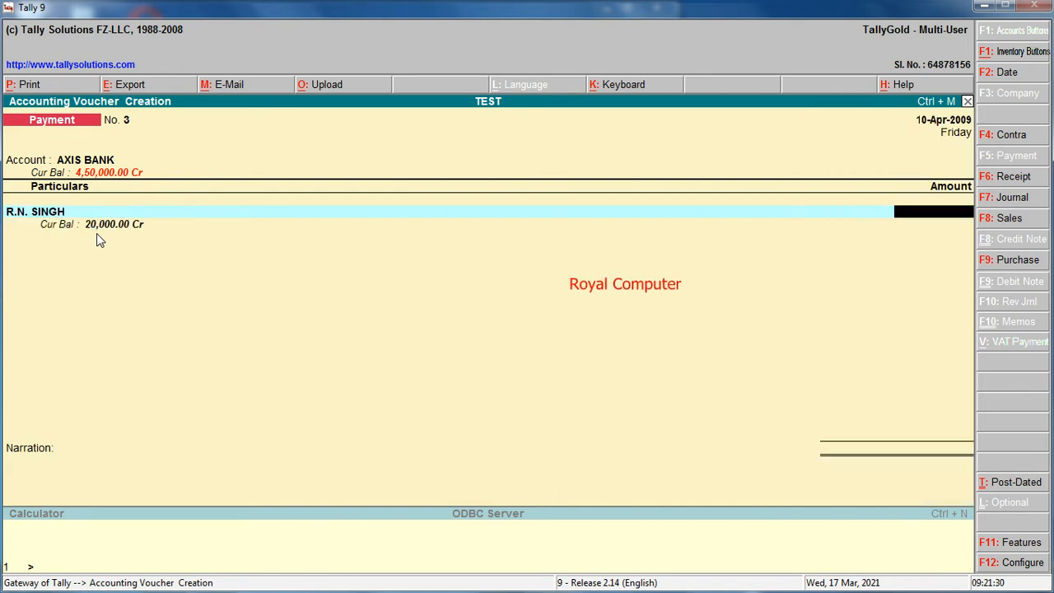
# Enter 20,000 as the payment amount, save the voucher without a narration and leave voucher entry
pyautogui.write('20000')
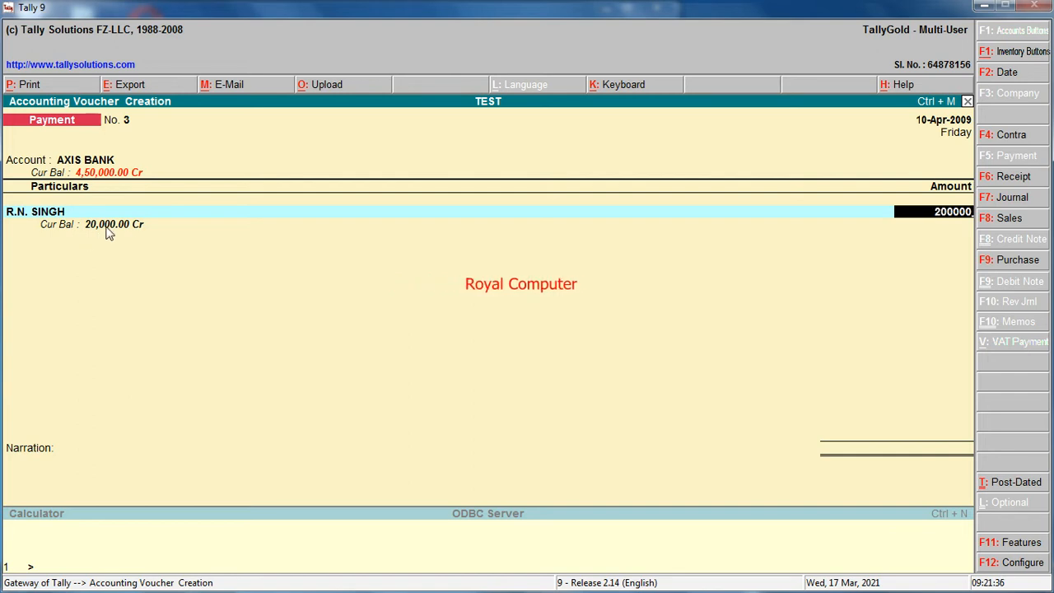
pyautogui.press('Return')
pyautogui.press('Return')
pyautogui.press('Return')
pyautogui.press('Return')
pyautogui.press('Return')
pyautogui.press('Return')
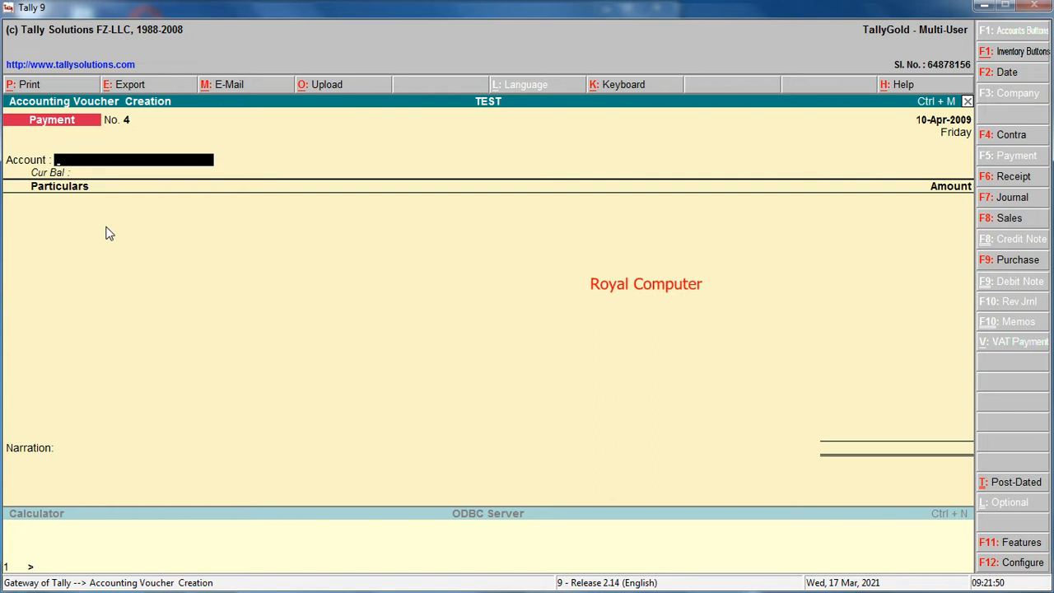
pyautogui.press('Escape')
pyautogui.press('y')
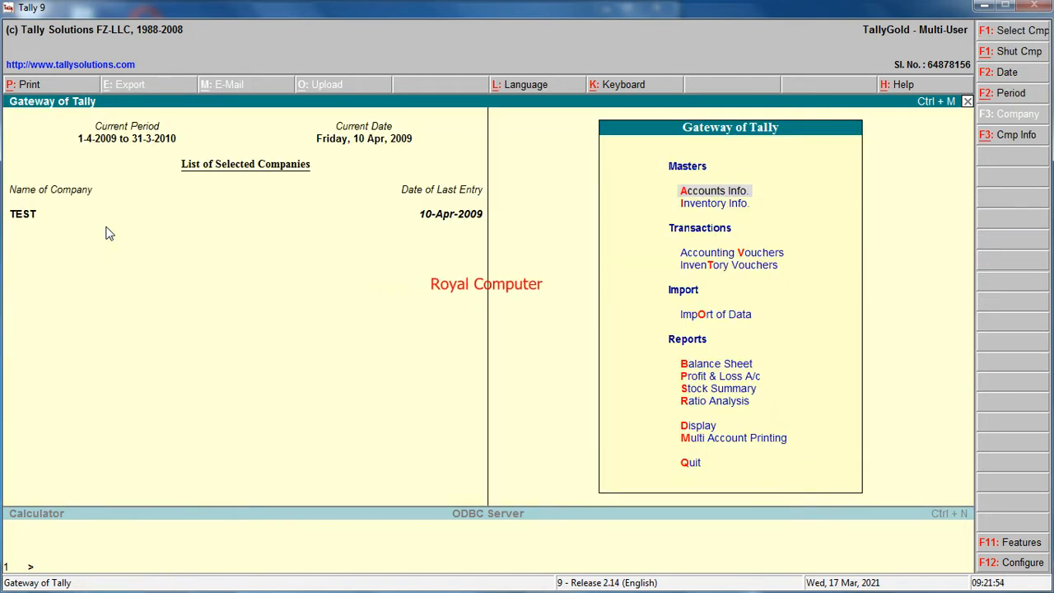
# Display the TEST company's trial balance, review the closing balances and return to the Gateway of Tally
pyautogui.press('Down')
pyautogui.press('Down')
pyautogui.press('Down')
pyautogui.press('Down')
pyautogui.press('Down')
pyautogui.press('Down')
pyautogui.press('Down')
pyautogui.press('Down')
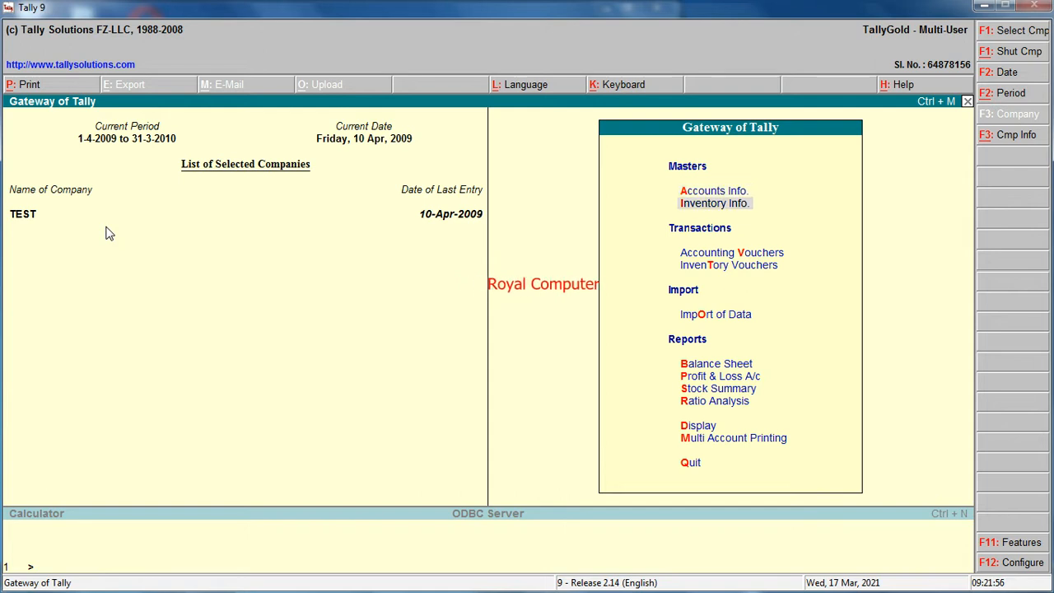
pyautogui.press('Down')
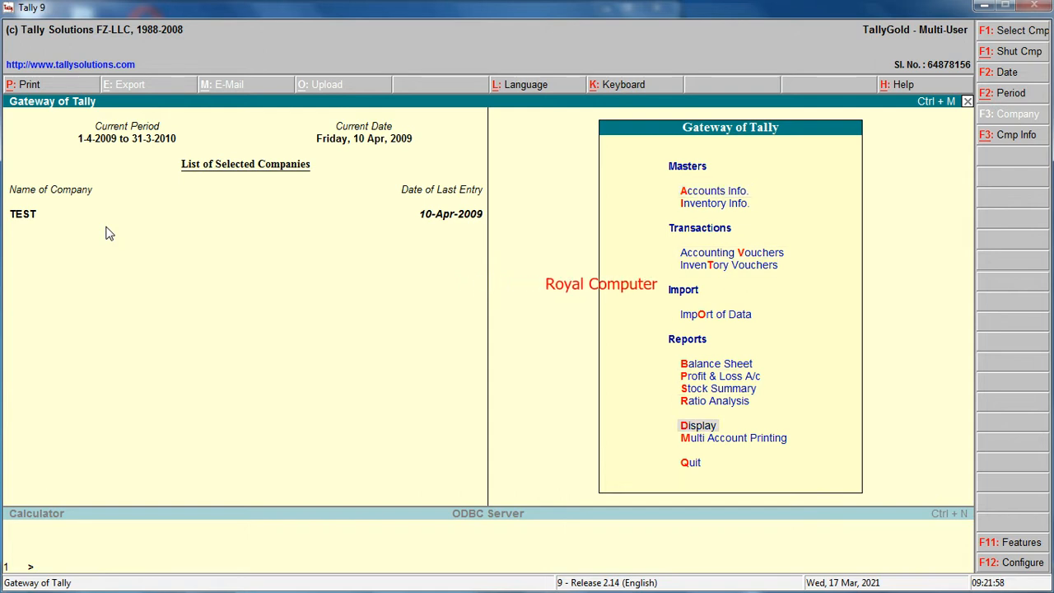
pyautogui.press('Return')
pyautogui.press('Return')
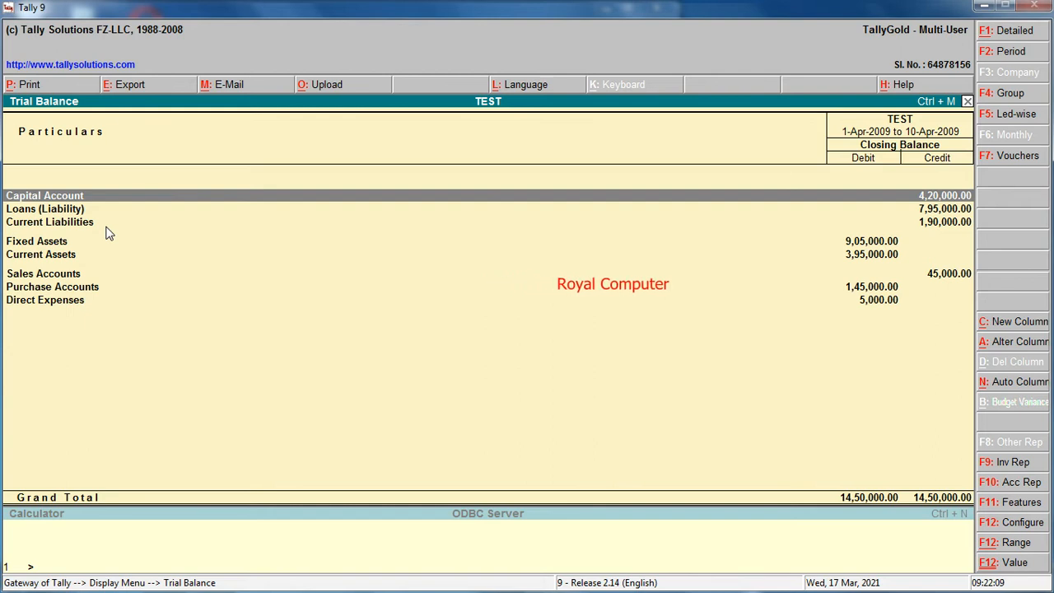
pyautogui.press('Escape')
pyautogui.press('Escape')
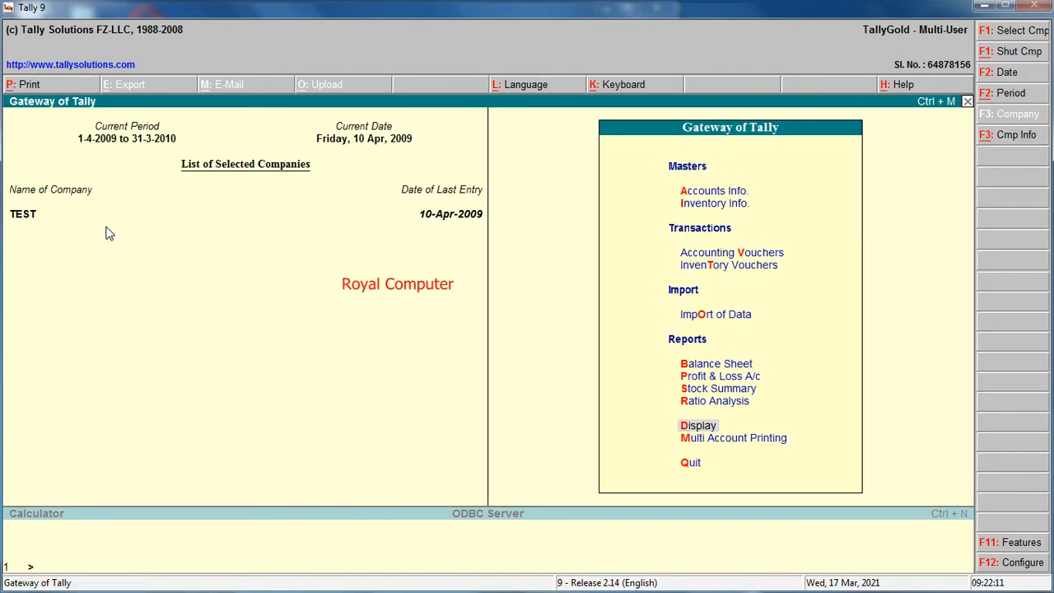
# Reopen accounting voucher entry and set the voucher date to 11-May-2009
pyautogui.press('Down')
pyautogui.press('Down')
pyautogui.press('Up')
pyautogui.press('Up')
pyautogui.press('Up')
pyautogui.press('Up')
pyautogui.press('Up')
pyautogui.press('Up')
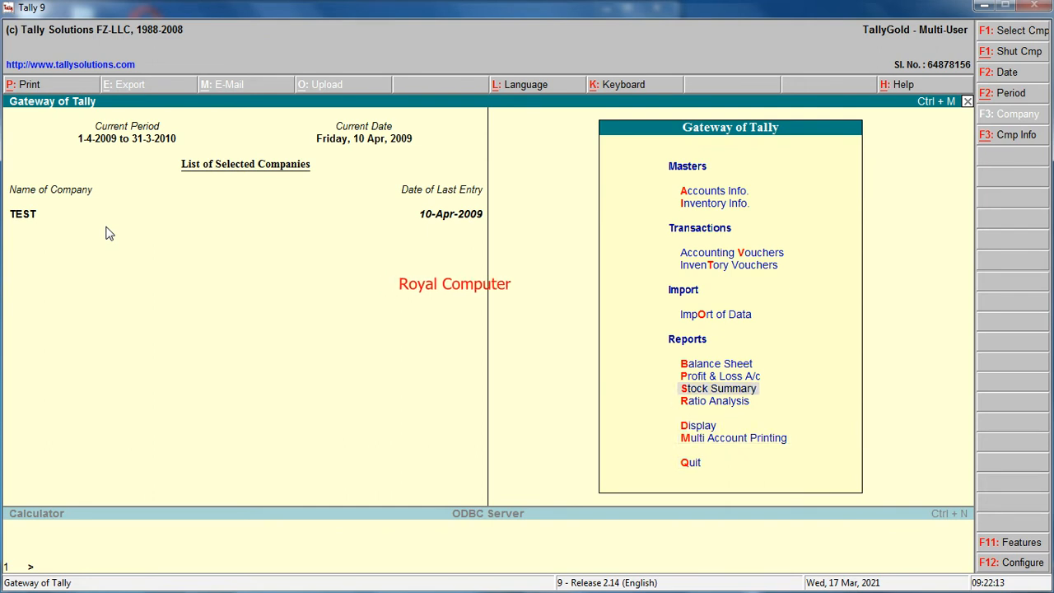
pyautogui.press('Up')
pyautogui.press('Up')
pyautogui.press('Up')
pyautogui.press('Return')
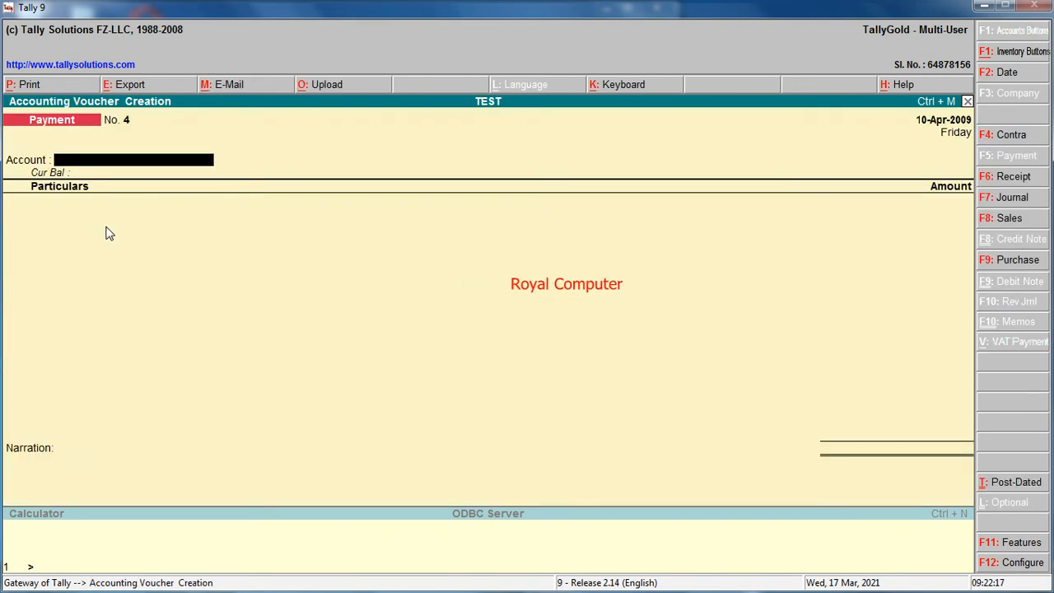
pyautogui.press('F2')
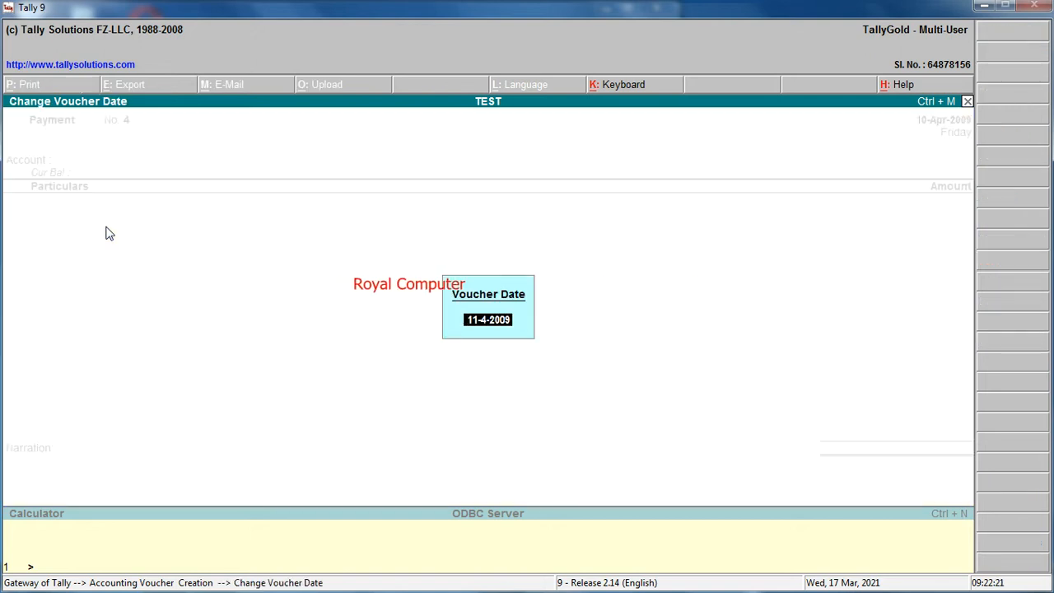
pyautogui.write('11-5')
pyautogui.press('Return')
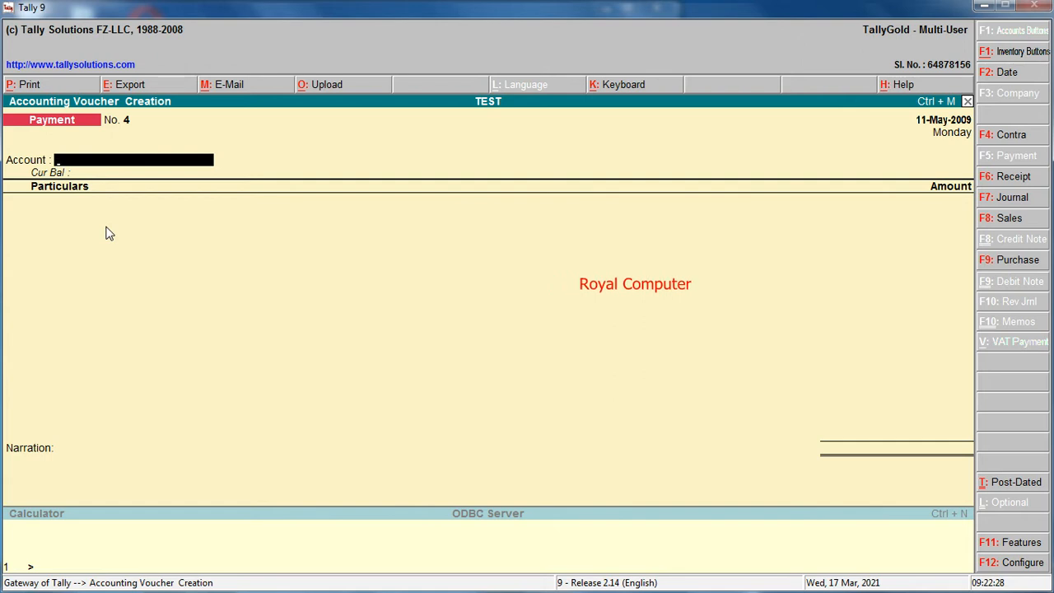
# Start a purchase voucher without a reference, choosing the individual supplier as the party and PURCHASE as the purchase ledger
pyautogui.press('F9')
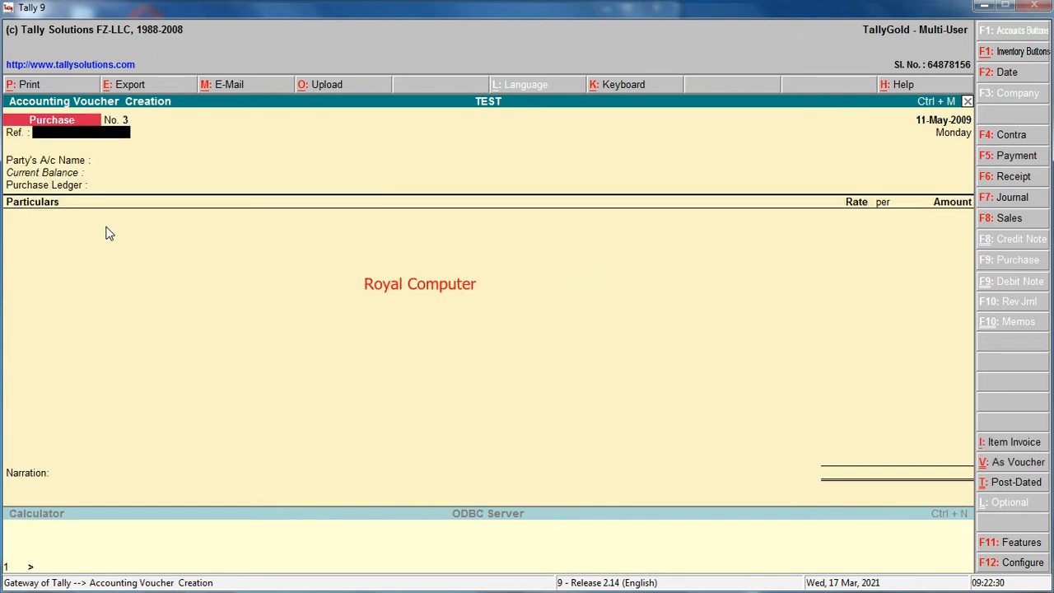
pyautogui.press('Return')
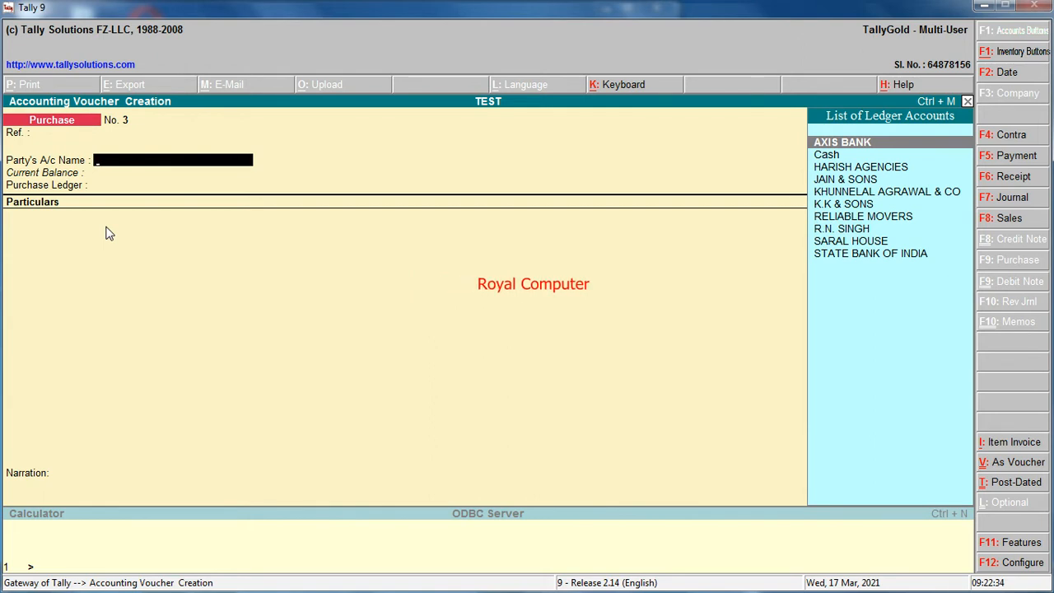
pyautogui.write('R.N')
pyautogui.press('Return')
pyautogui.press('Return')
pyautogui.press('Return')
pyautogui.press('Return')
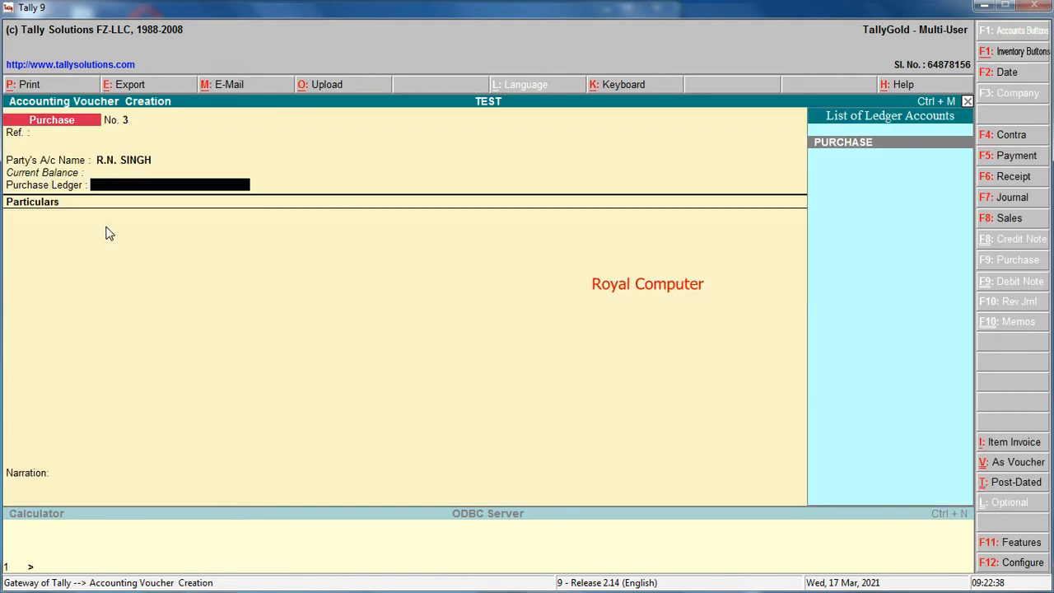
pyautogui.write('pur')
pyautogui.press('Return')
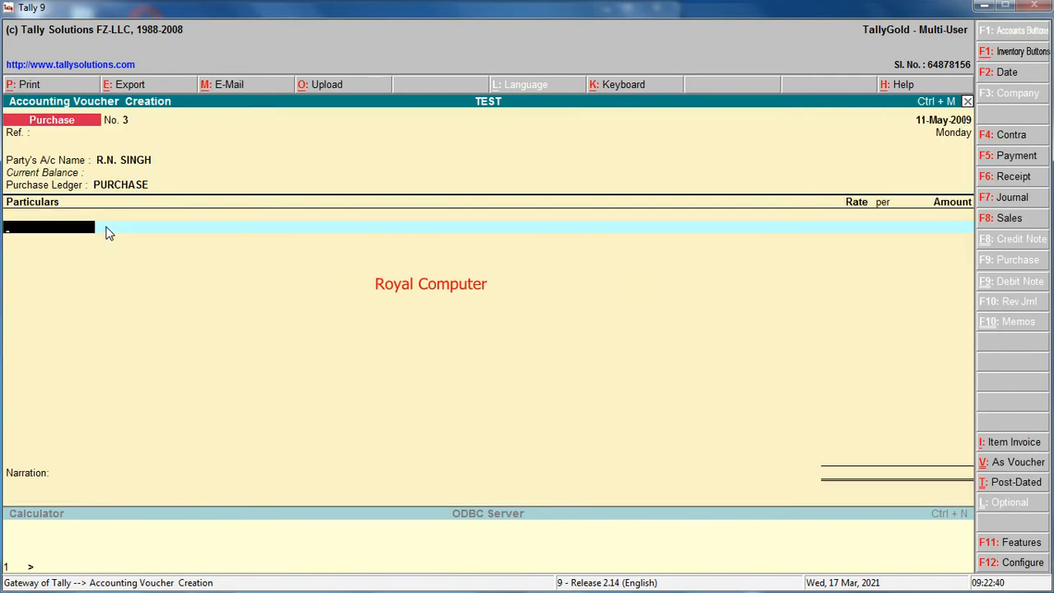
# Add PURCHASE to the particulars with an amount of 20,000 and save the purchase voucher without a narration
pyautogui.write('pur')
pyautogui.press('Return')
pyautogui.write('20,000')
pyautogui.press('Return')
pyautogui.press('Return')
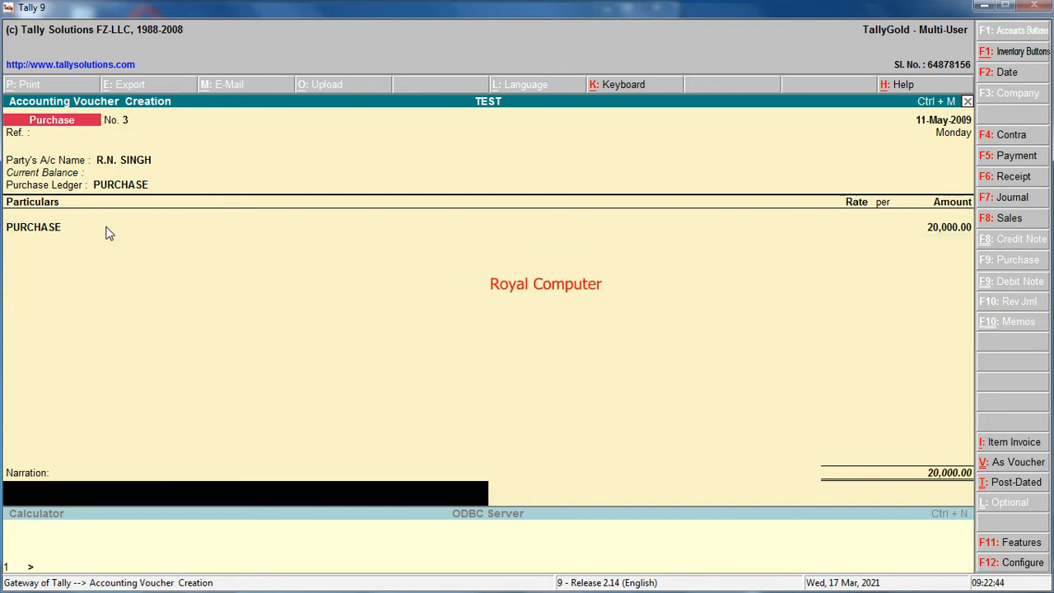
pyautogui.press('Return')
pyautogui.press('y')
# Set the voucher date to 12-May-2009 and start a sales voucher without a reference for JAIN & SONS
pyautogui.press('F2')
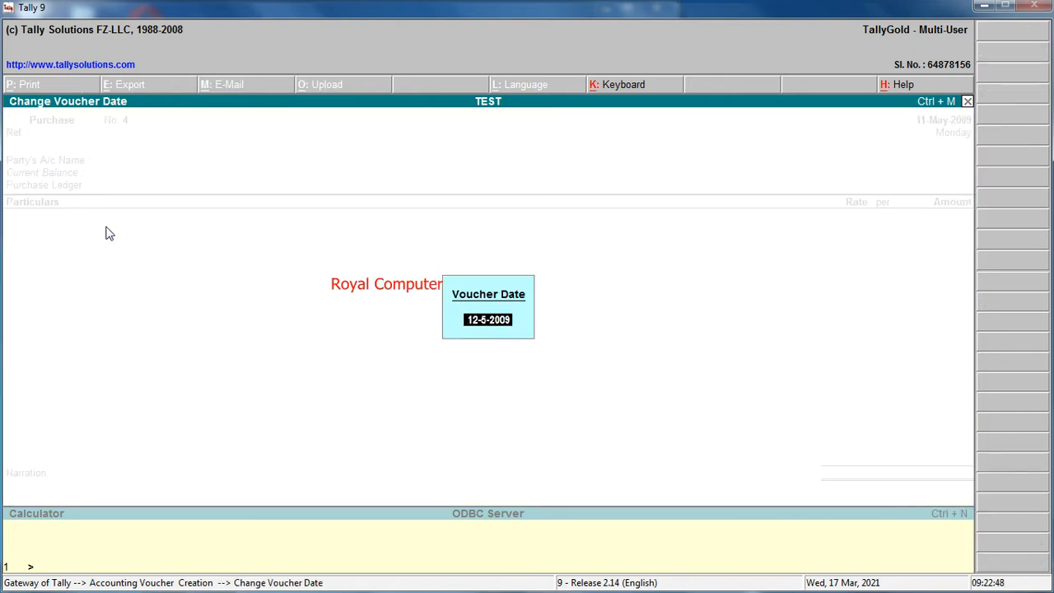
pyautogui.press('Return')
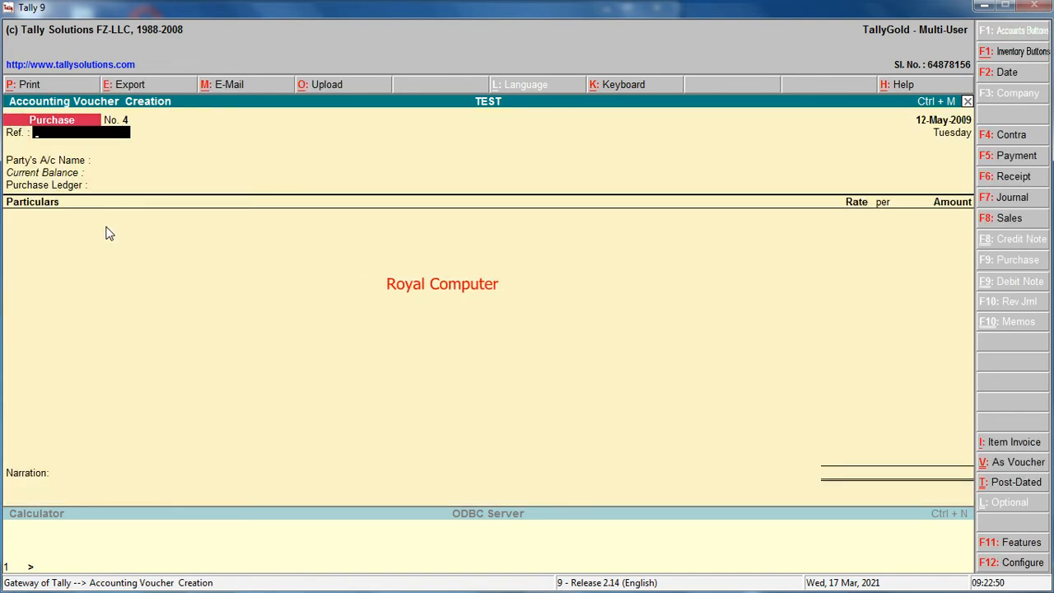
pyautogui.press('F8')
pyautogui.press('Return')
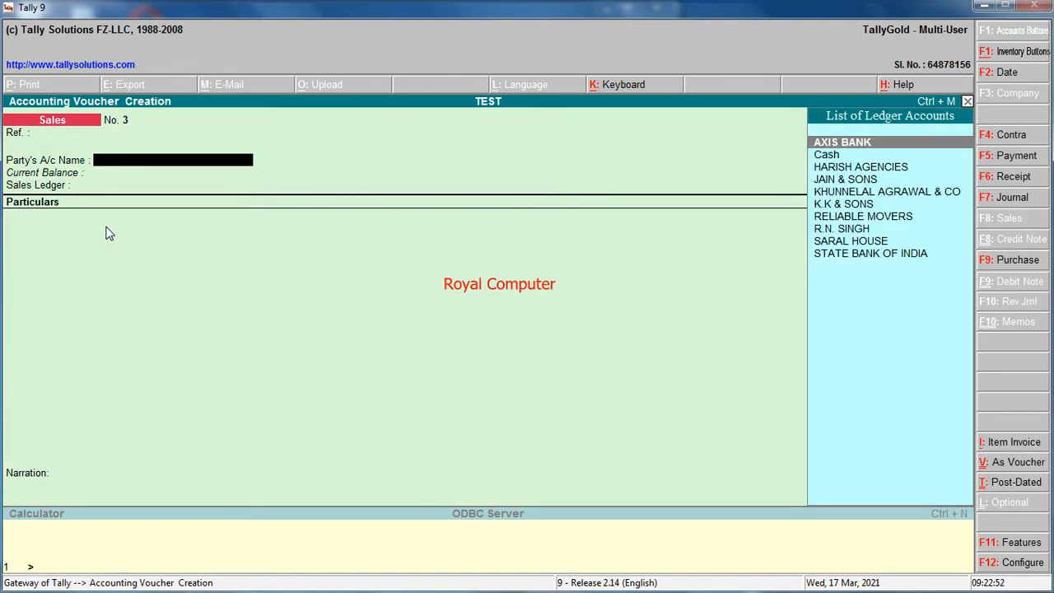
pyautogui.write('JAI')
pyautogui.press('Return')
# Keep the despatch, order and buyer's details unchanged and choose SALES as the sales ledger and in the particulars
pyautogui.press('Return')
pyautogui.press('Return')
pyautogui.press('Return')
pyautogui.press('Return')
pyautogui.press('Return')
pyautogui.press('Return')
pyautogui.press('Return')
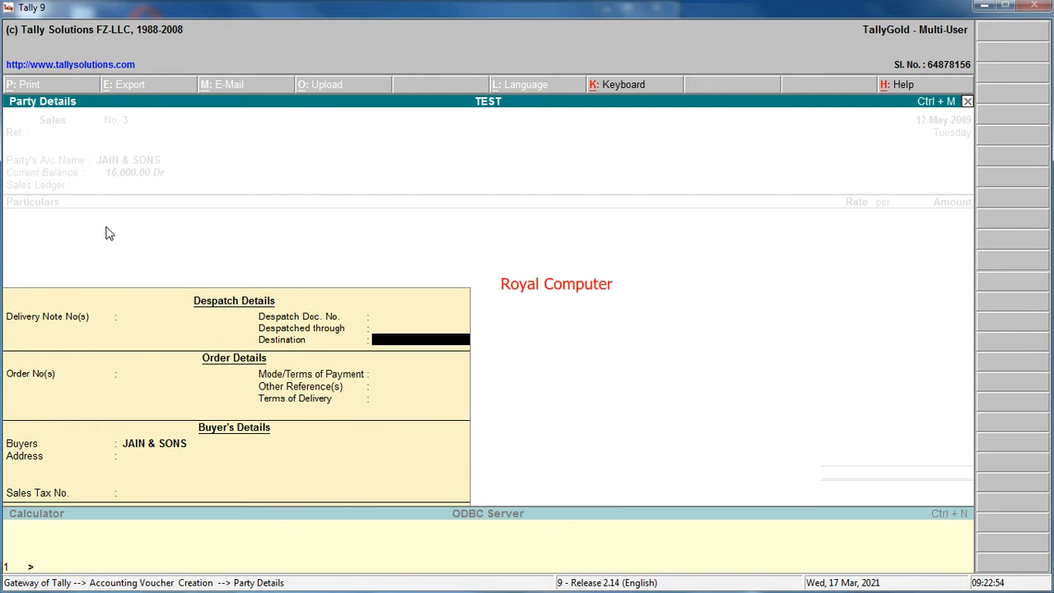
pyautogui.press('Return')
pyautogui.press('Return')
pyautogui.press('Return')
pyautogui.press('Return')
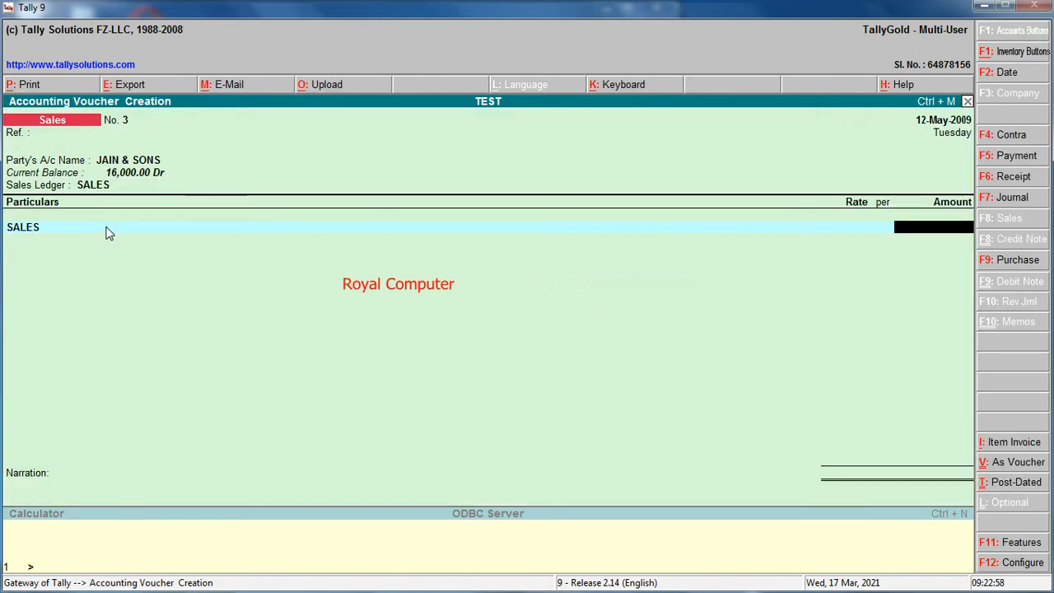
# Save the sales voucher with a SALES amount of 9,000 and no narration, and advance the voucher date to 13-May-2009
pyautogui.write('9,000')
pyautogui.press('Return')
pyautogui.press('Return')
pyautogui.press('Return')
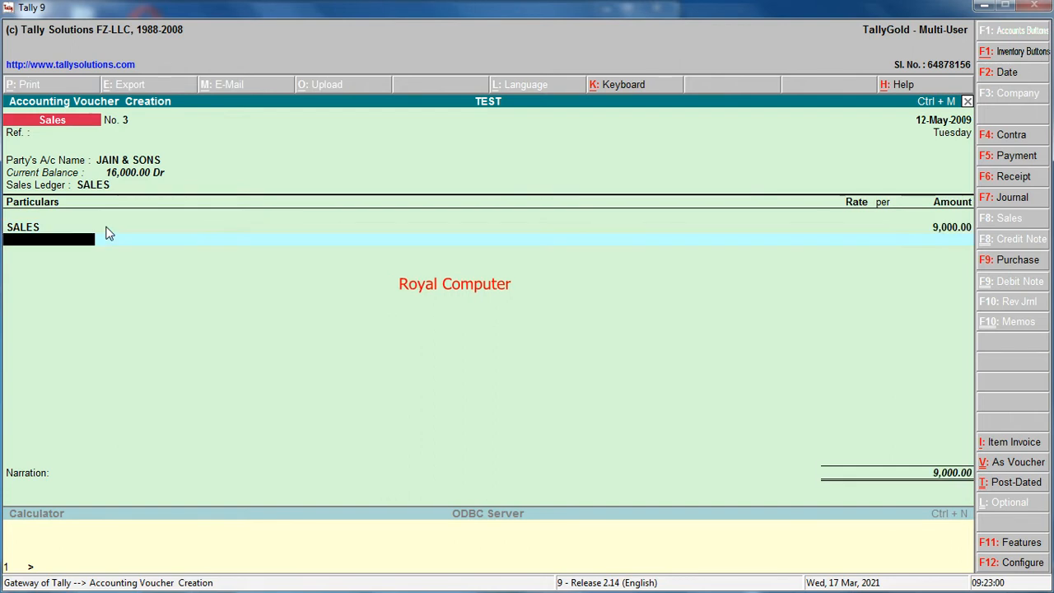
pyautogui.press('Return')
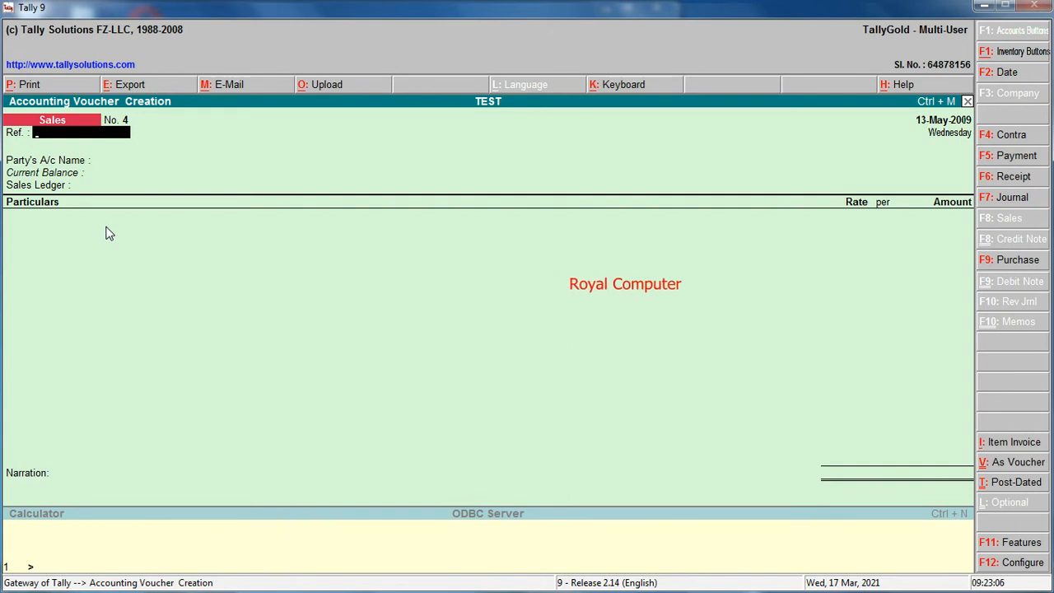
# Record a contra voucher dated 13-May-2009 with Cash as the account and AXIS BANK for 10,000, without narration or cheque number
pyautogui.press('F4')
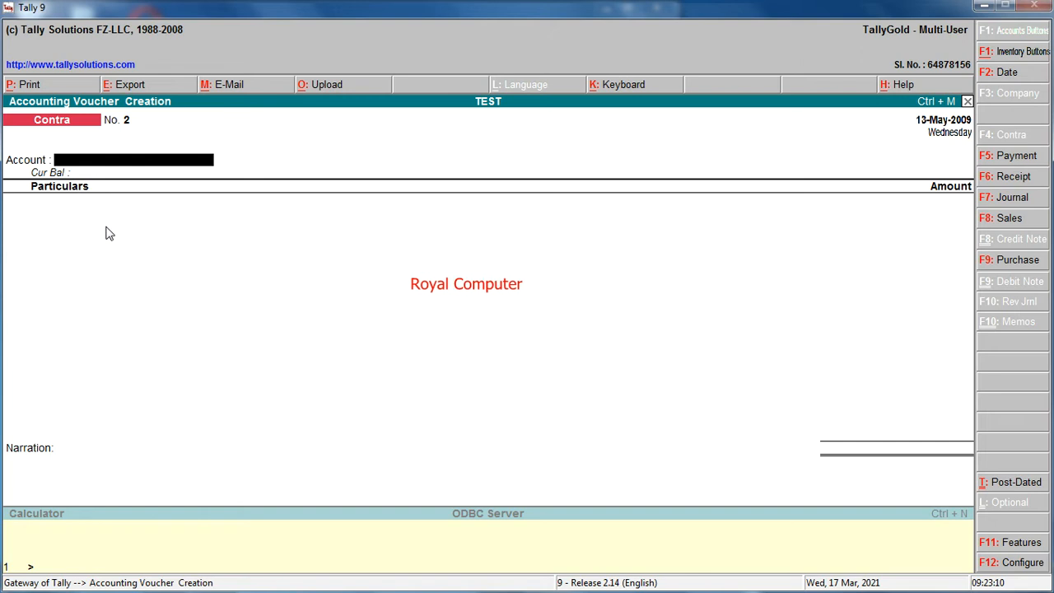
pyautogui.write('CAS')
pyautogui.press('Return')
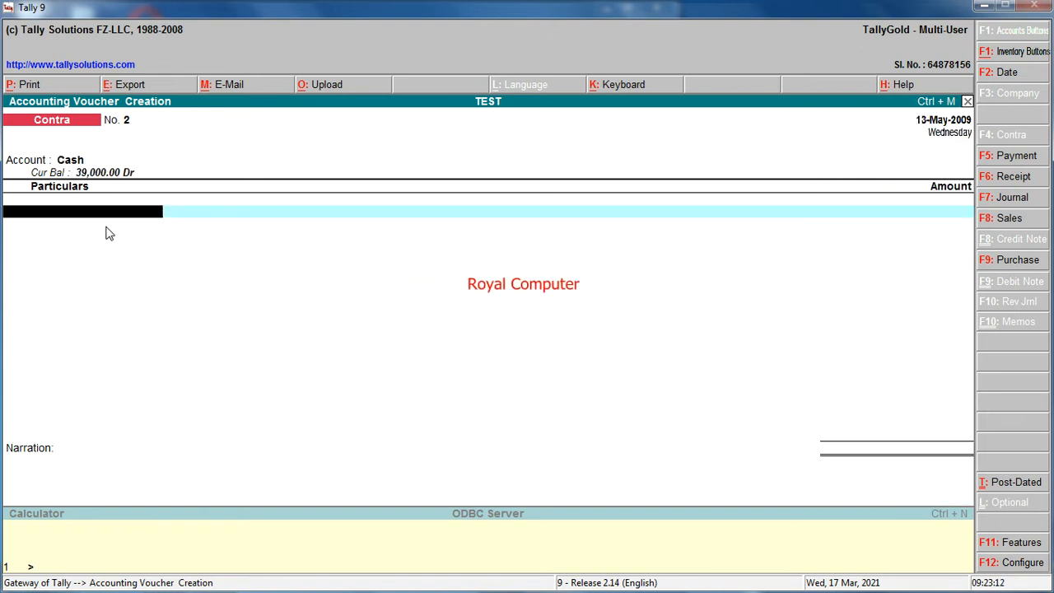
pyautogui.write('A')
pyautogui.press('Return')
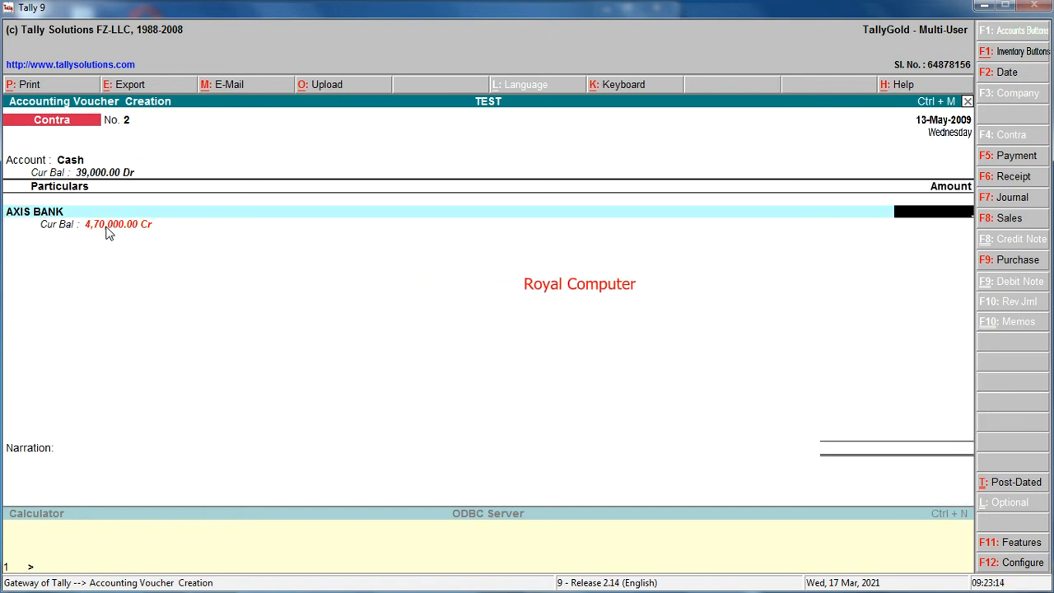
pyautogui.write('10000')
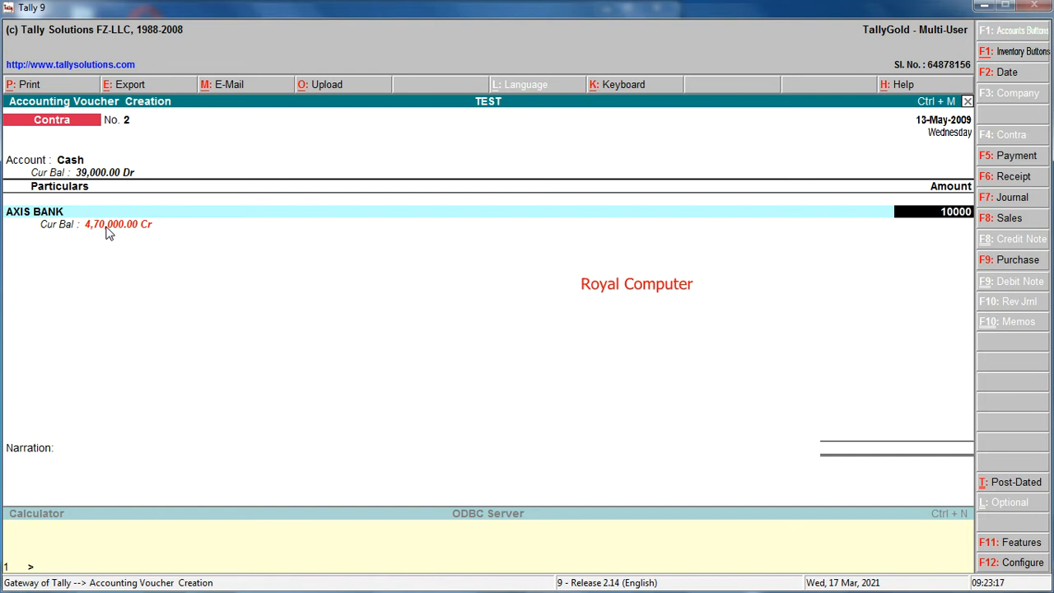
pyautogui.press('Return')
pyautogui.press('Return')
pyautogui.press('Return')
pyautogui.press('Return')
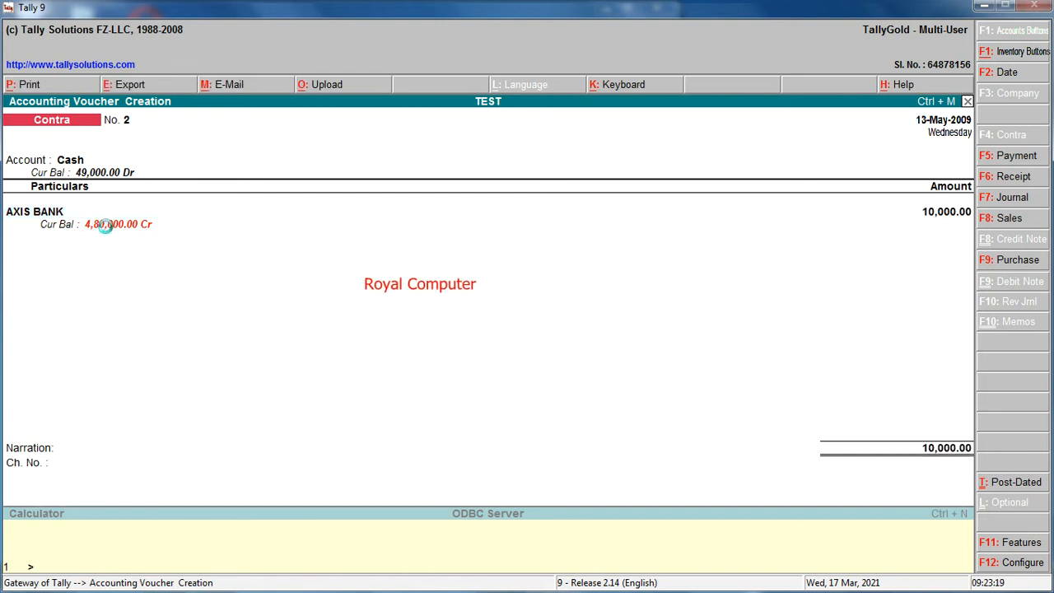
# Set the voucher date to 14-May-2009 and start a payment voucher with Cash as the account
pyautogui.press('F2')
pyautogui.write('14-5-2009')
pyautogui.press('Return')
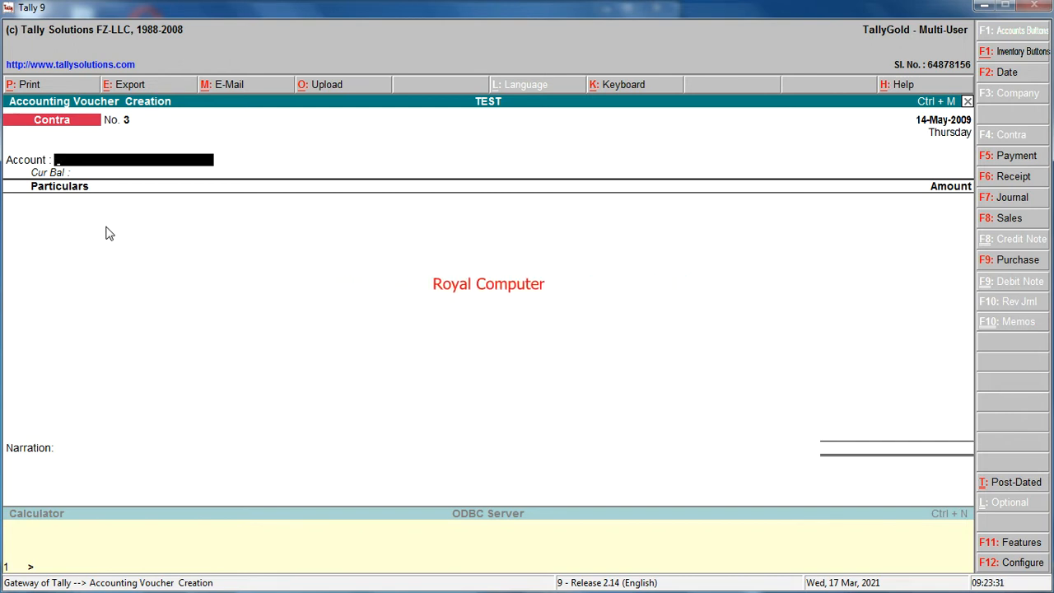
pyautogui.press('F5')
pyautogui.write('CAS')
pyautogui.press('Return')
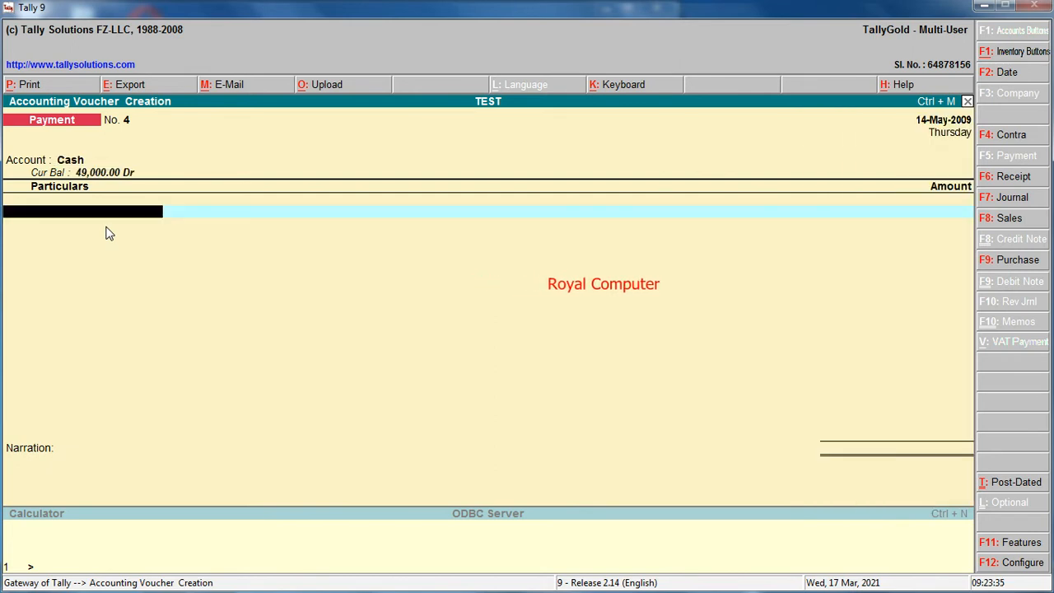
# Create a SALARY ledger under Indirect Expenses from within the voucher and use it in the particulars
pyautogui.hotkey('alt', 'c')
pyautogui.write('SALARY')
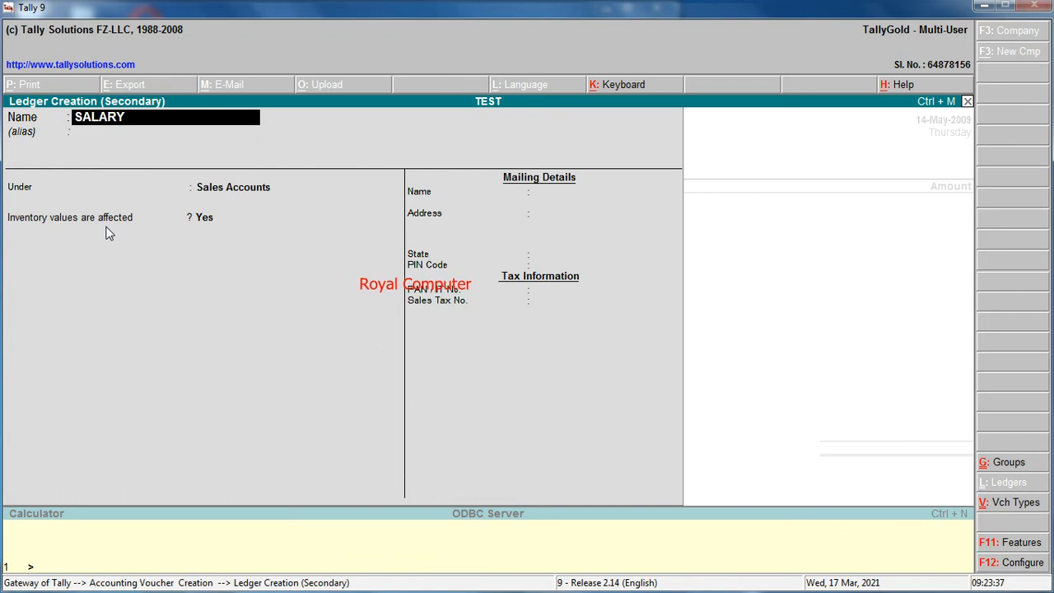
pyautogui.press('Return')
pyautogui.press('Return')
pyautogui.write('INDIRECT E')
pyautogui.press('Return')
pyautogui.press('Return')
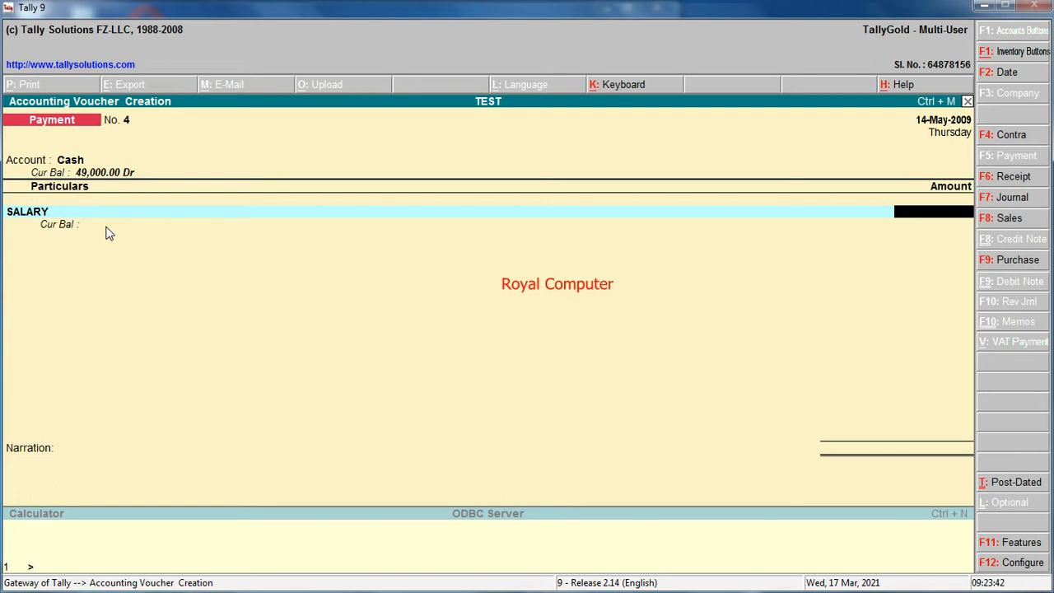
# Enter 5,000 for SALARY, add a narration with the employee's name followed by SALARY, and save the payment voucher
pyautogui.write('5,000.0')
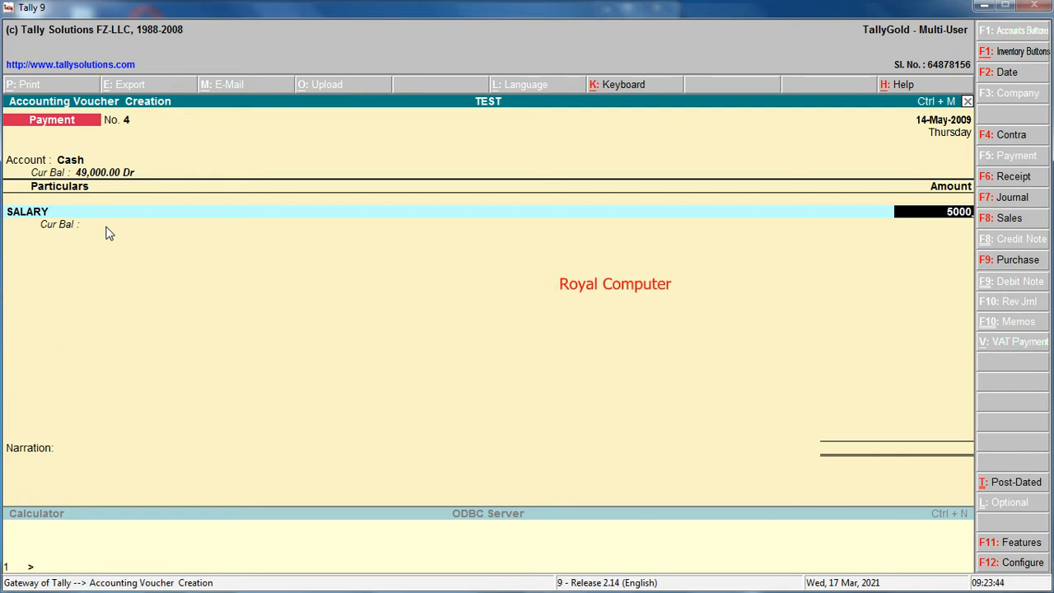
pyautogui.press('Return')
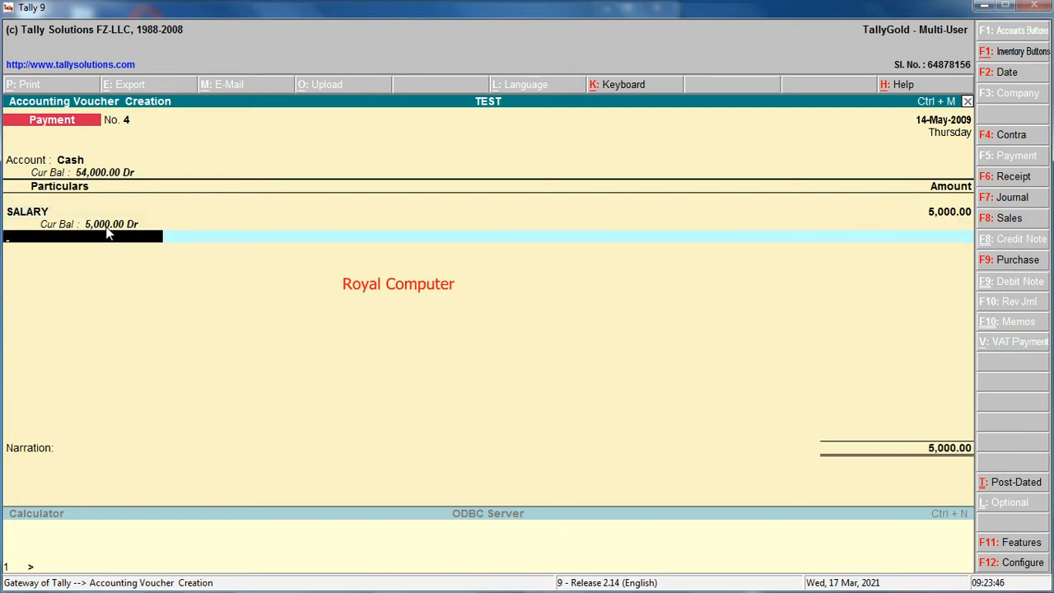
pyautogui.press('Return')
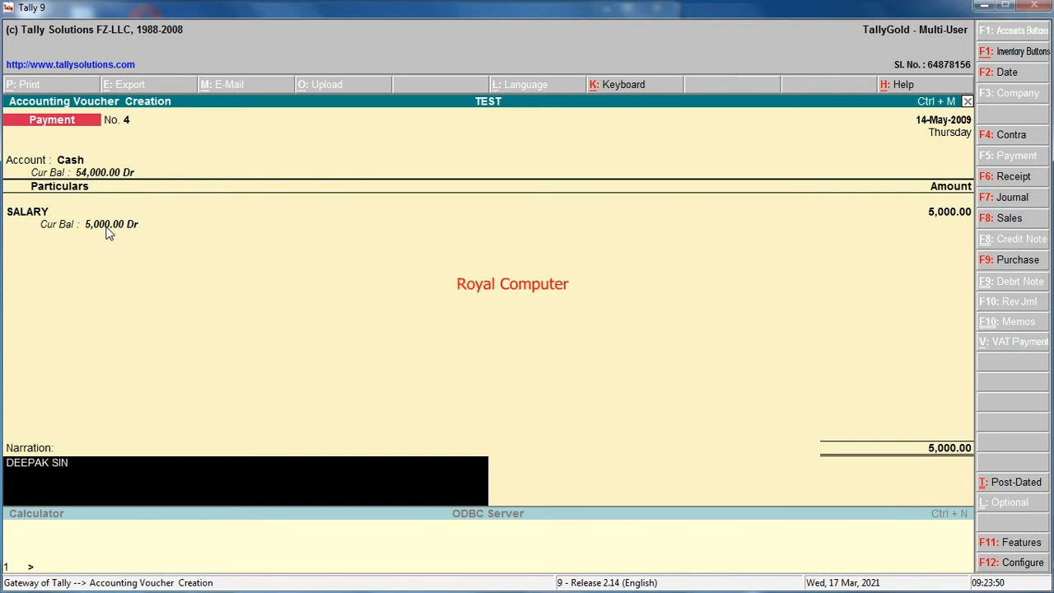
pyautogui.write('DEEPAK SINGH SALARY')
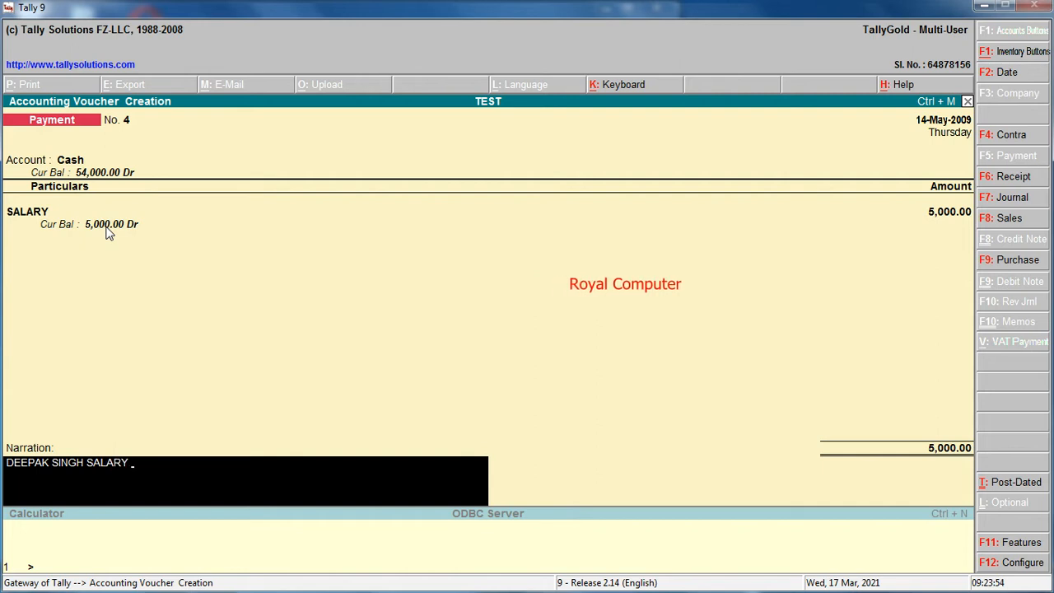
pyautogui.press('Return')
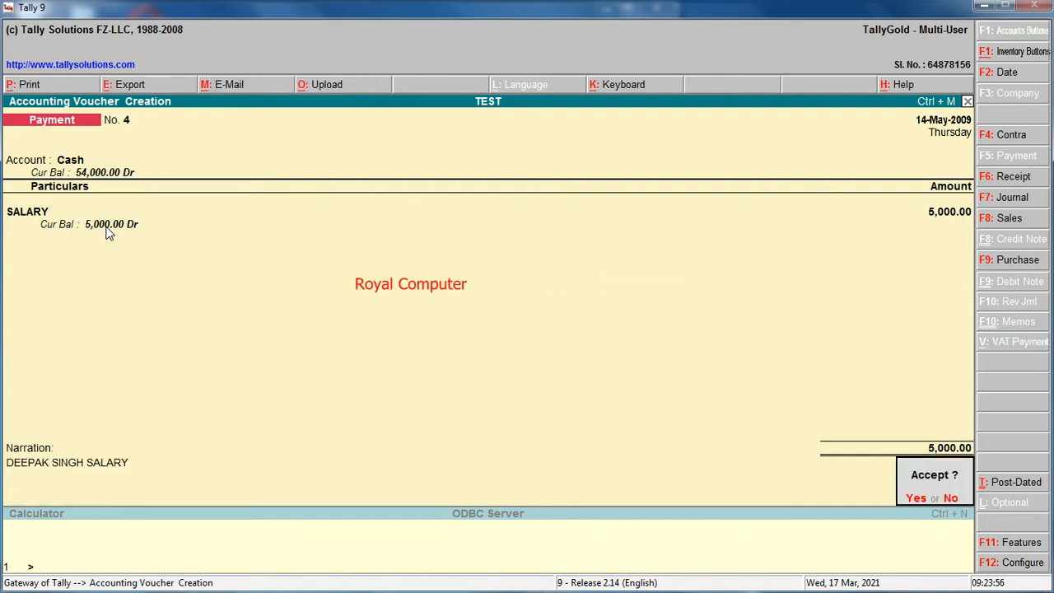
pyautogui.press('Return')
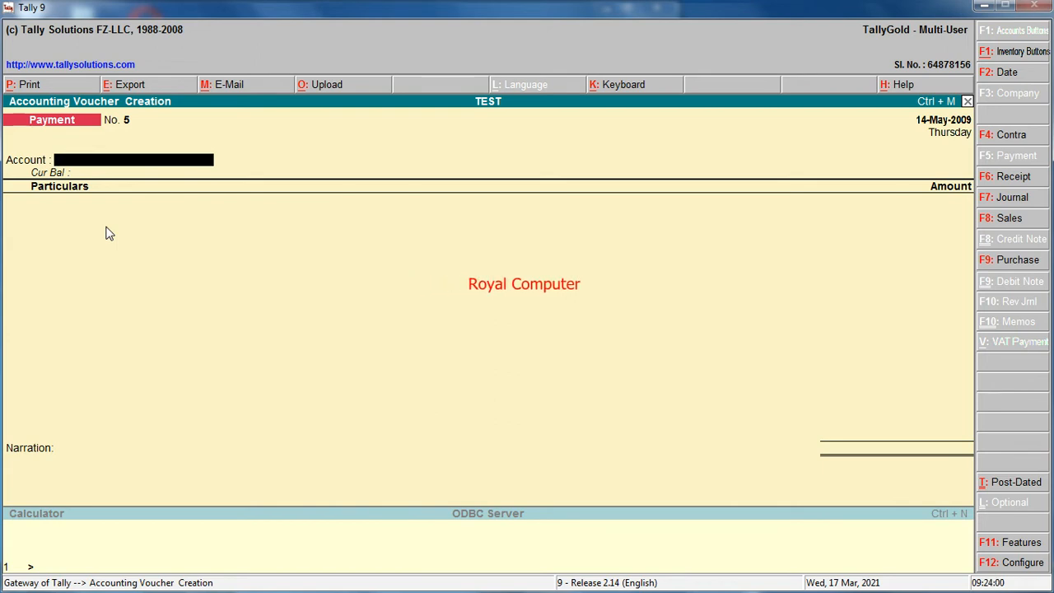
# Set the voucher date to 15-May-2009 and start a journal voucher with K.K & SONS as the debit ledger
pyautogui.press('F2')
pyautogui.press('Return')
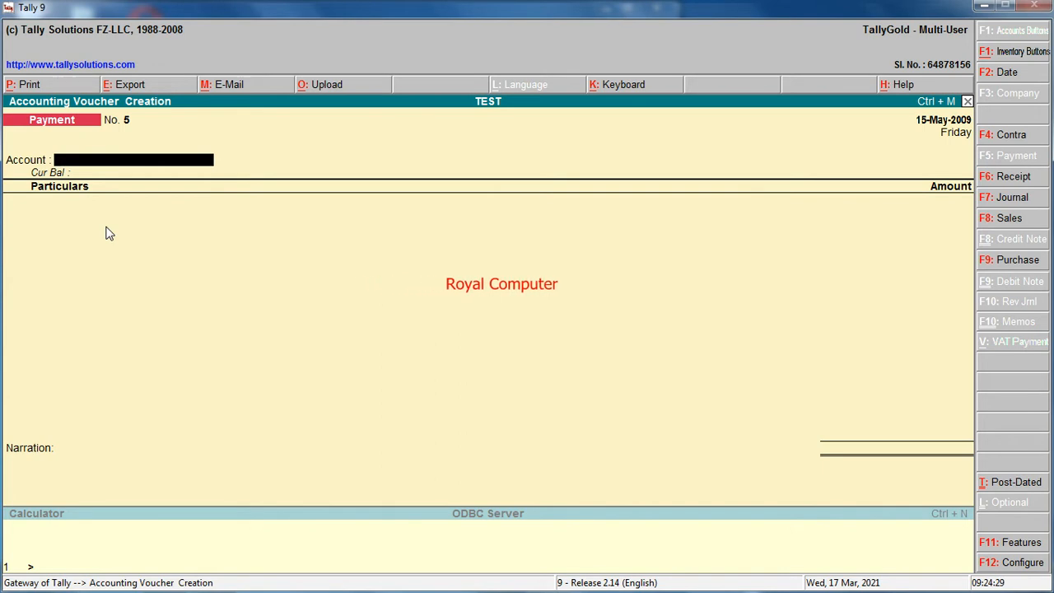
pyautogui.press('F7')
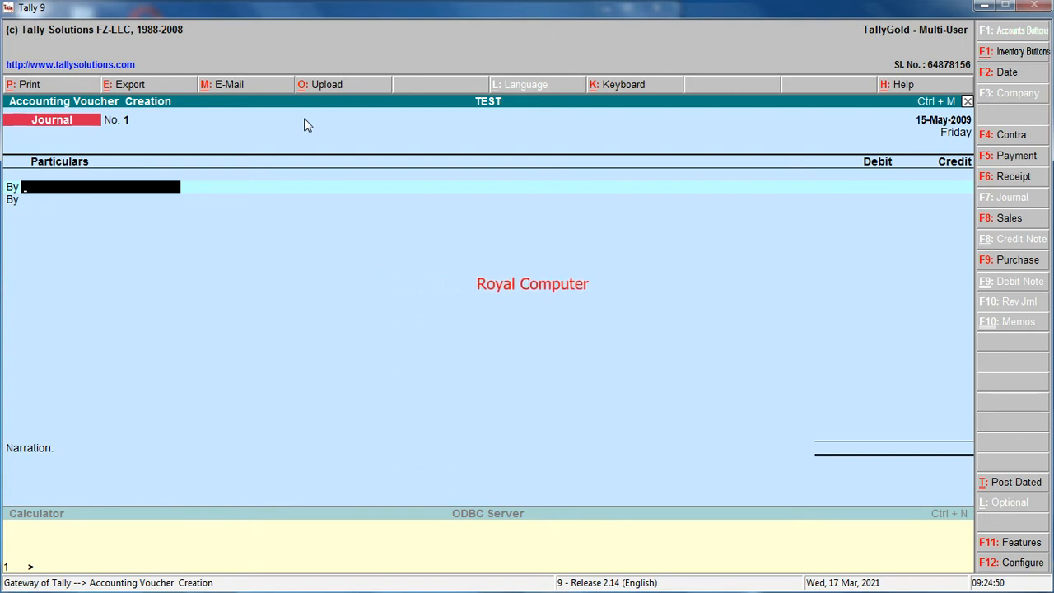
pyautogui.write('kk')
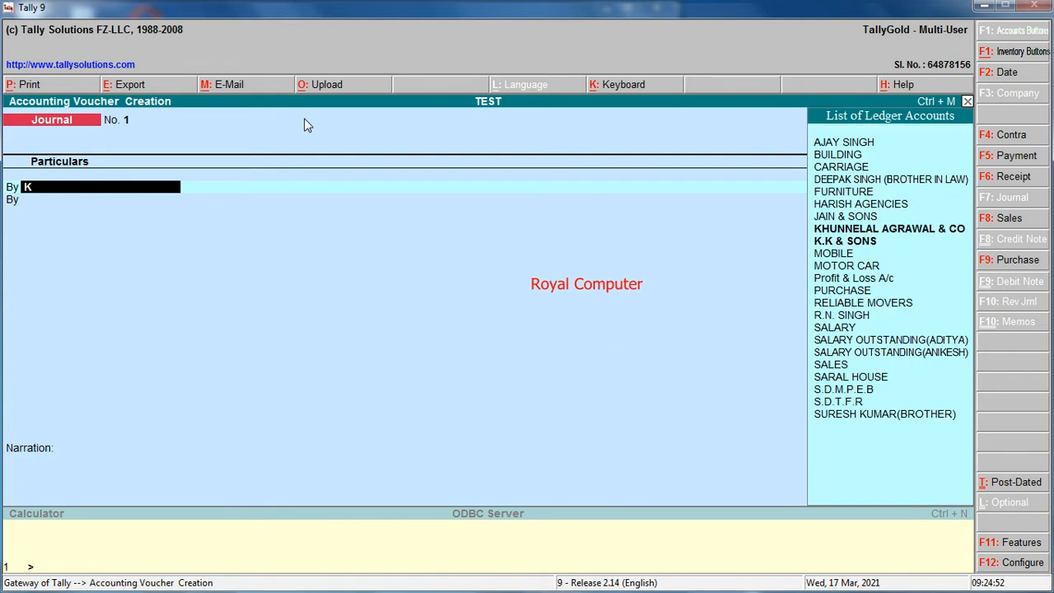
pyautogui.press('Return')
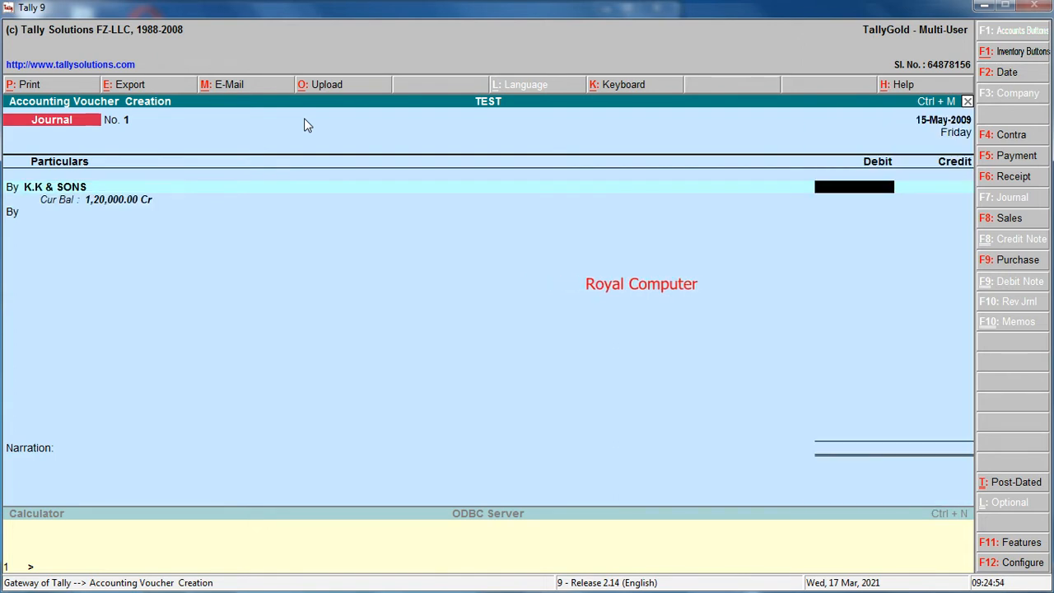
# Debit K.K & SONS with 20,000 and allocate the full amount against reference 1
pyautogui.write('20,000')
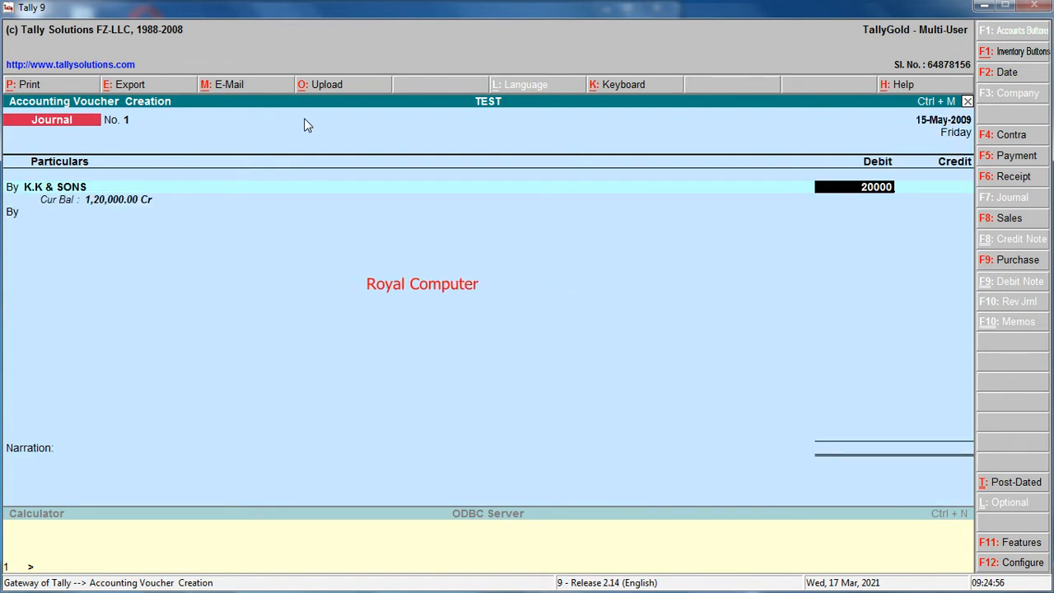
pyautogui.press('Return')
pyautogui.press('Return')
pyautogui.press('Return')
pyautogui.press('Return')
# Credit PURCHASE with 20,000 without inventory allocations and save the journal voucher without a narration
pyautogui.write('t')
pyautogui.press('Return')
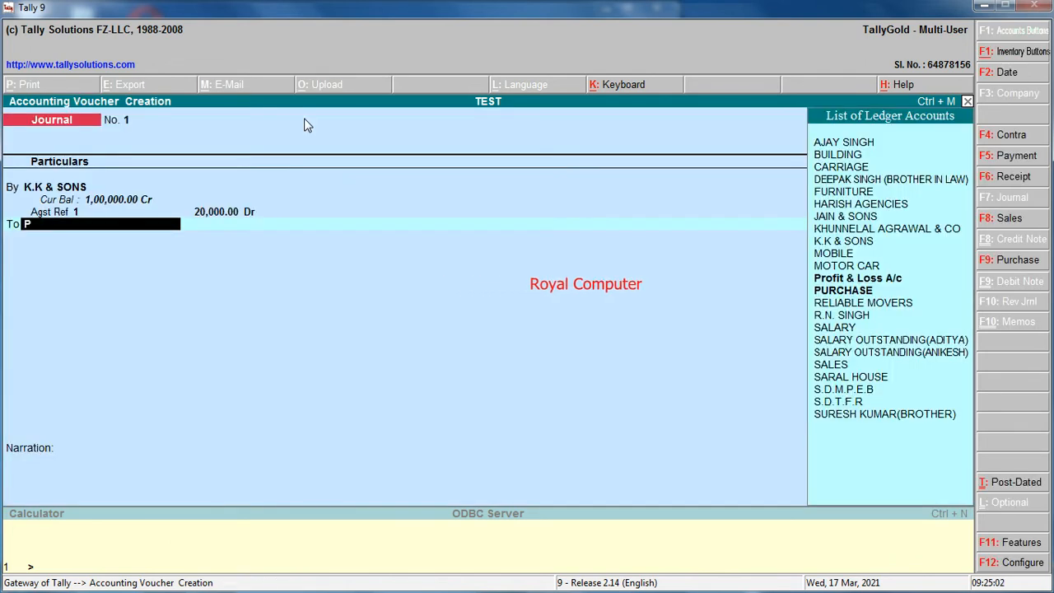
pyautogui.write('pur')
pyautogui.press('Return')
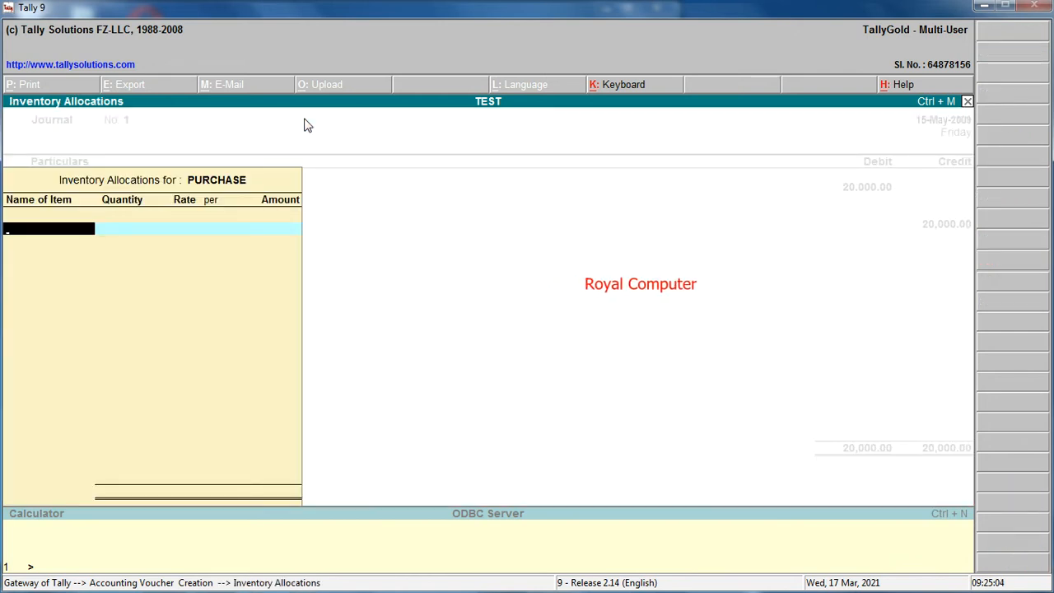
pyautogui.press('Return')
pyautogui.press('Return')
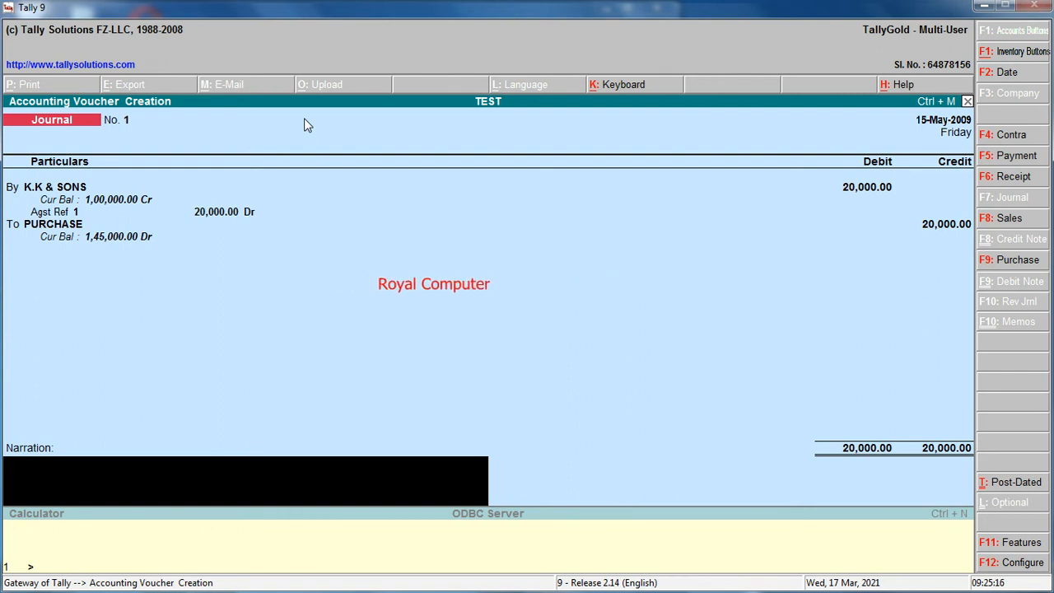
pyautogui.press('Return')
pyautogui.press('Return')
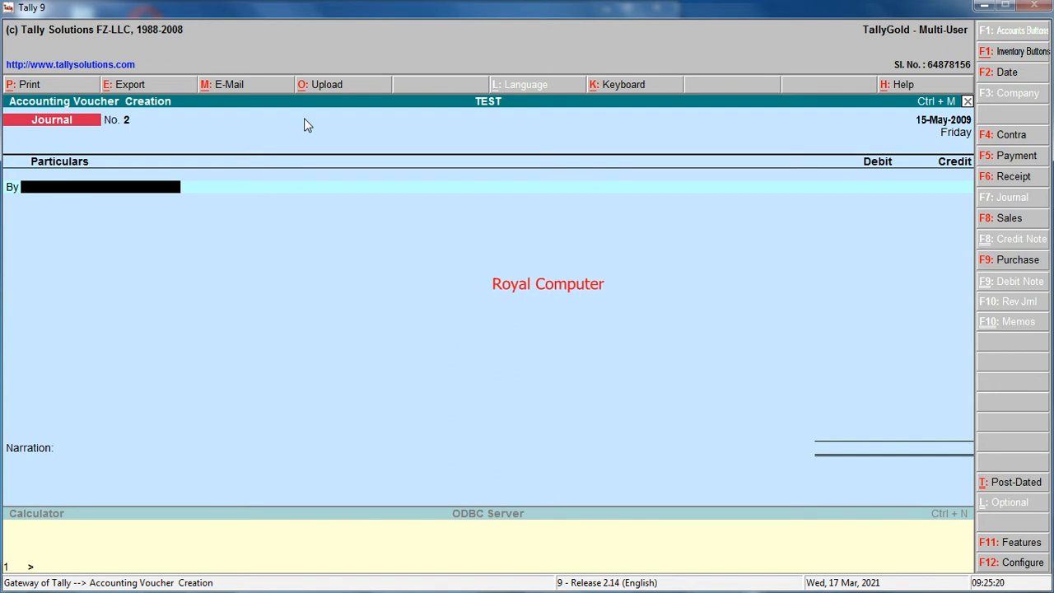
# Set the voucher date to 16-May-2009 and start a payment voucher with Cash as the account
pyautogui.press('F2')
pyautogui.press('Return')
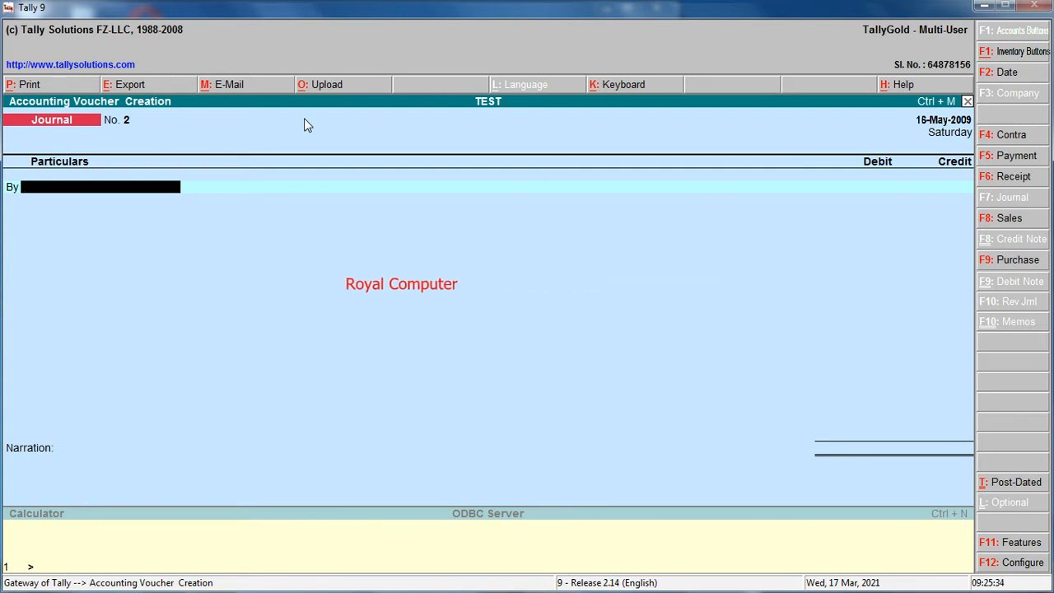
pyautogui.press('F5')
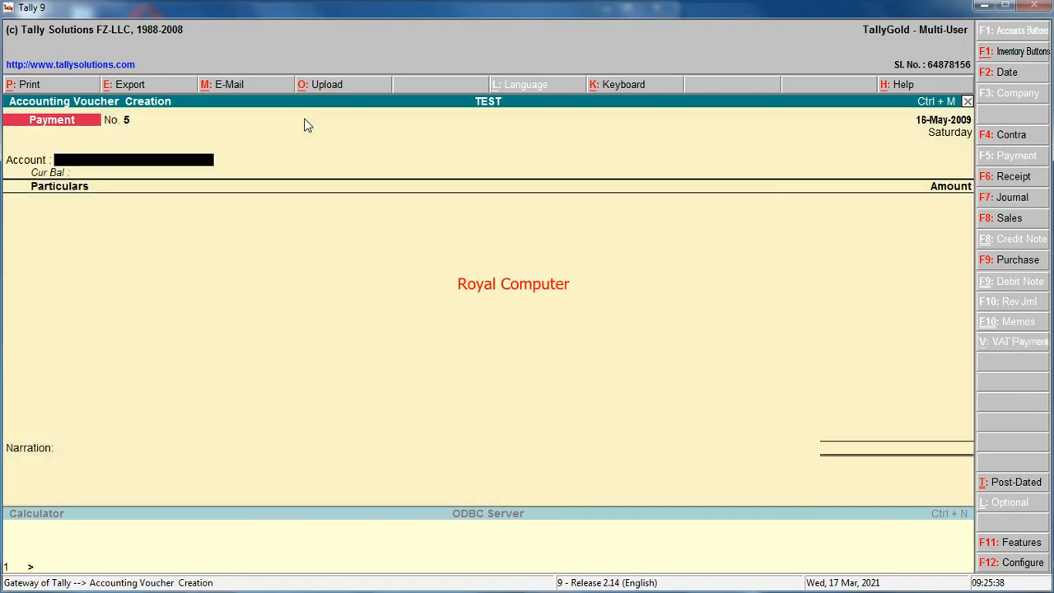
pyautogui.write('c')
pyautogui.press('Return')
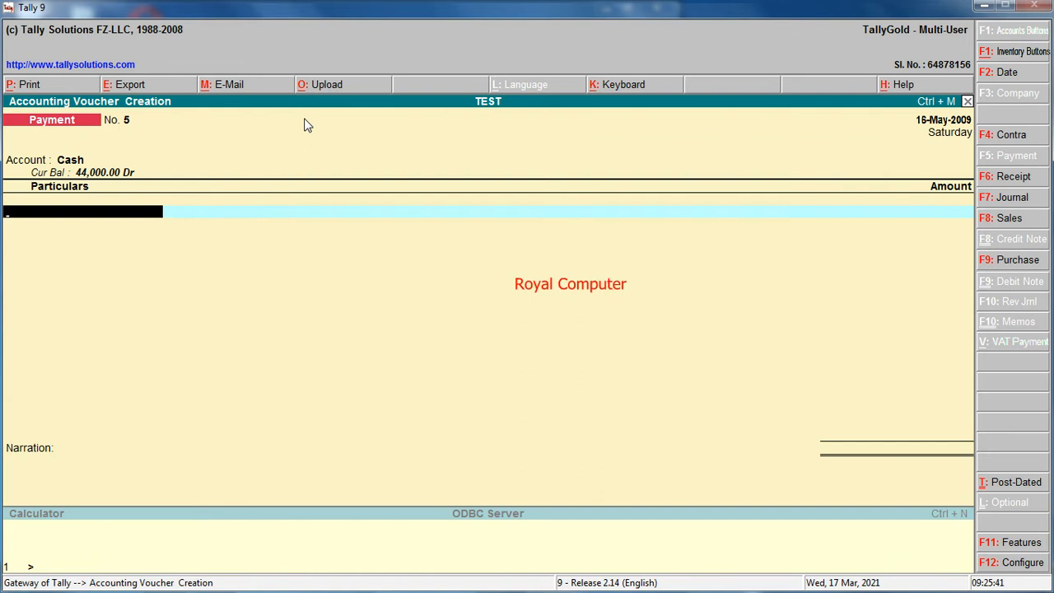
# Create a TOUR EXP ledger under Indirect Expenses from within the voucher and use it in the particulars
pyautogui.hotkey('alt', 'c')
pyautogui.write('TOUR EXP')
pyautogui.press('Return')
pyautogui.press('Return')
pyautogui.press('Return')
pyautogui.hotkey('ctrl', 'a')
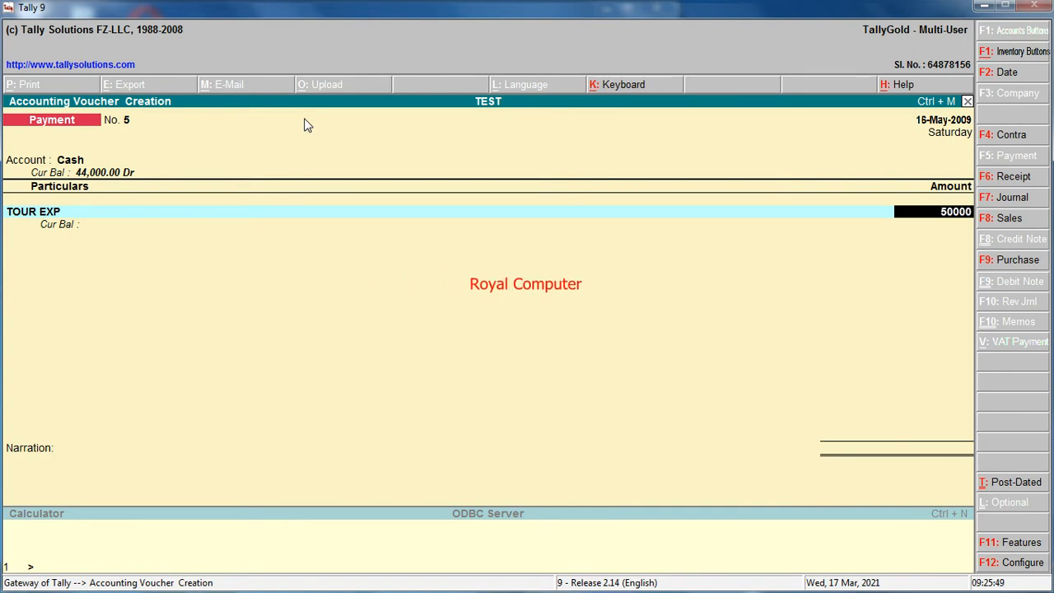
# Enter 5,000 for TOUR EXP and save the payment voucher without a narration
pyautogui.press('Return')
pyautogui.press('Return')
pyautogui.press('Return')
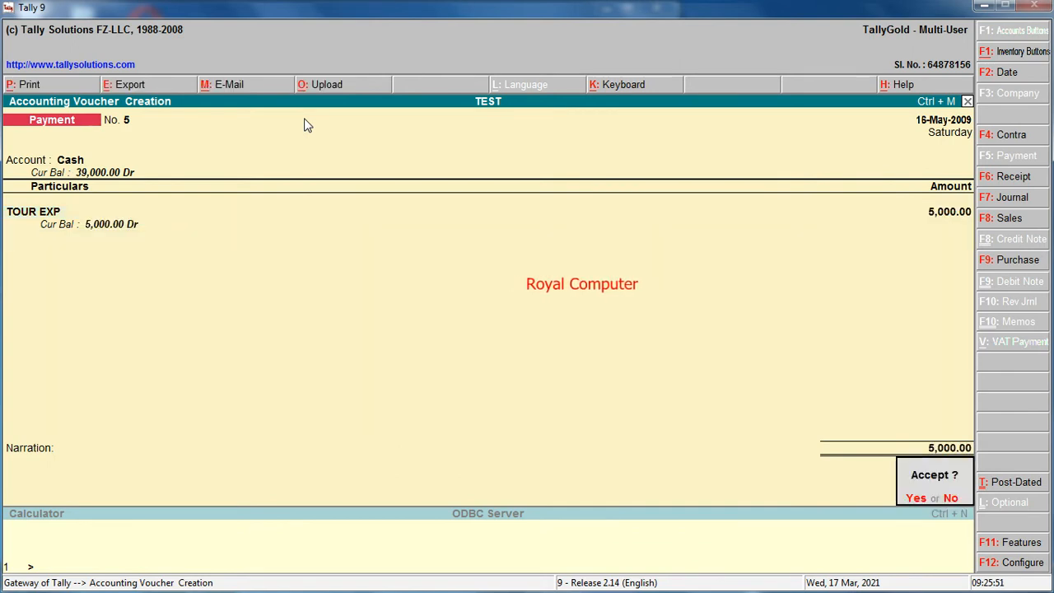
pyautogui.press('Return')
# Set the voucher date to 17-May-2009 and start a payment voucher with STATE BANK OF INDIA as the account
pyautogui.press('F2')
pyautogui.press('Return')
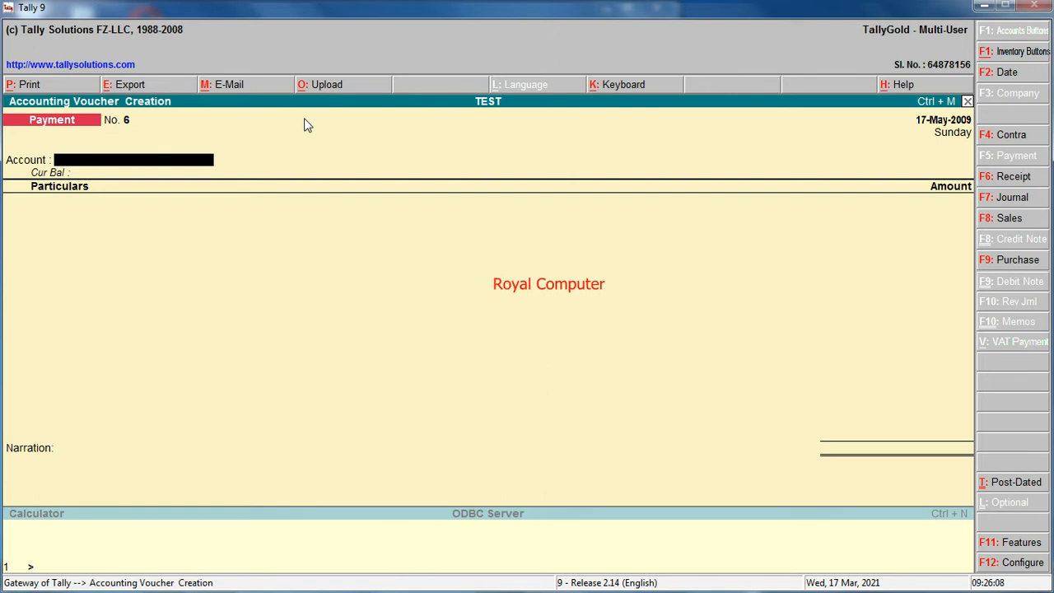
pyautogui.write('ST')
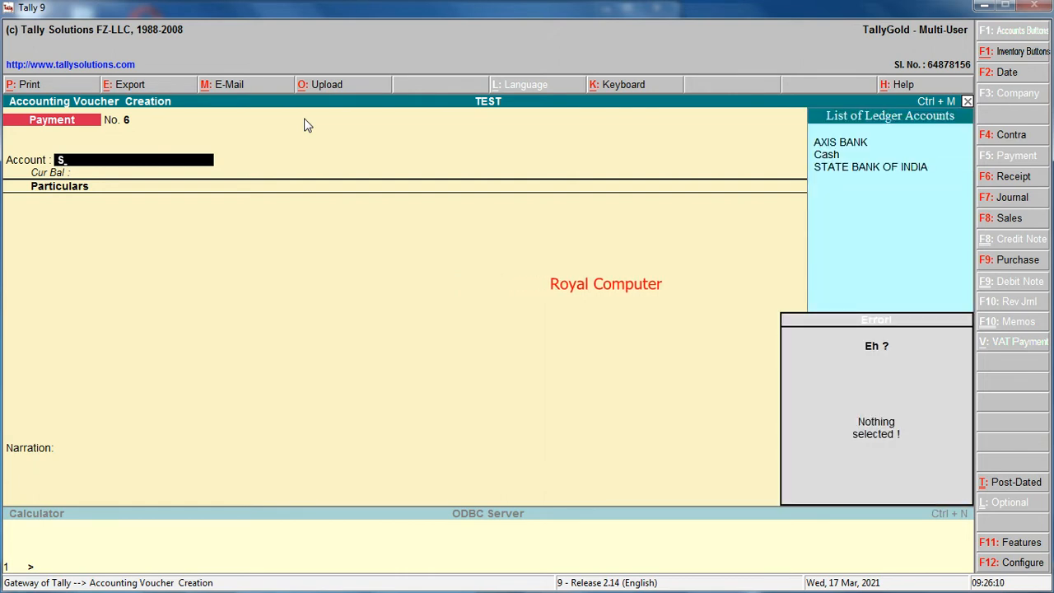
pyautogui.press('Return')
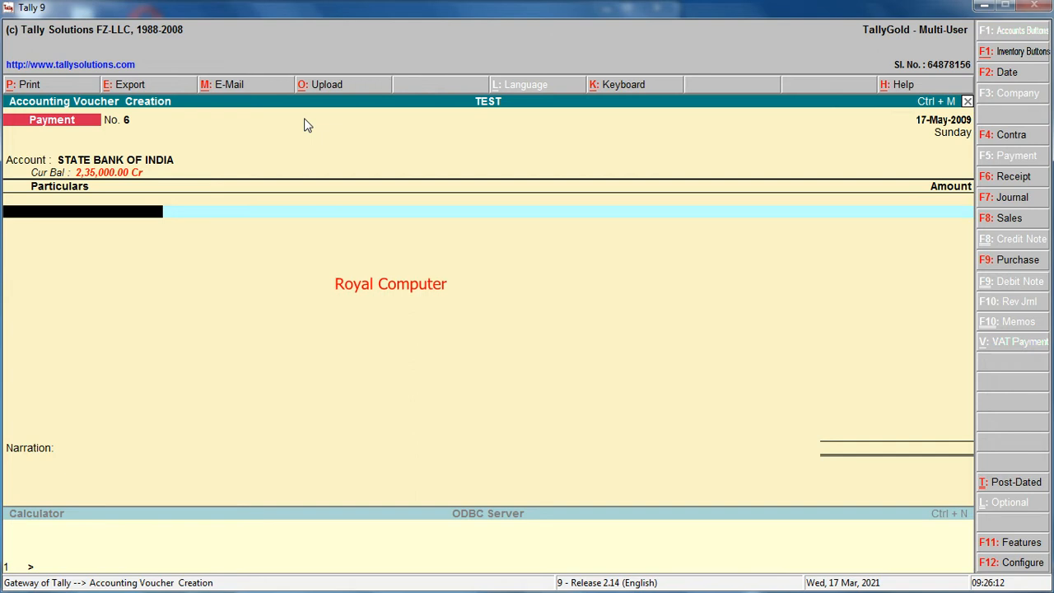
# Create a BANK CHARGES ledger under Indirect Expenses with inventory values not affected and use it in the particulars
pyautogui.hotkey('alt', 'c')
pyautogui.write('BANK')
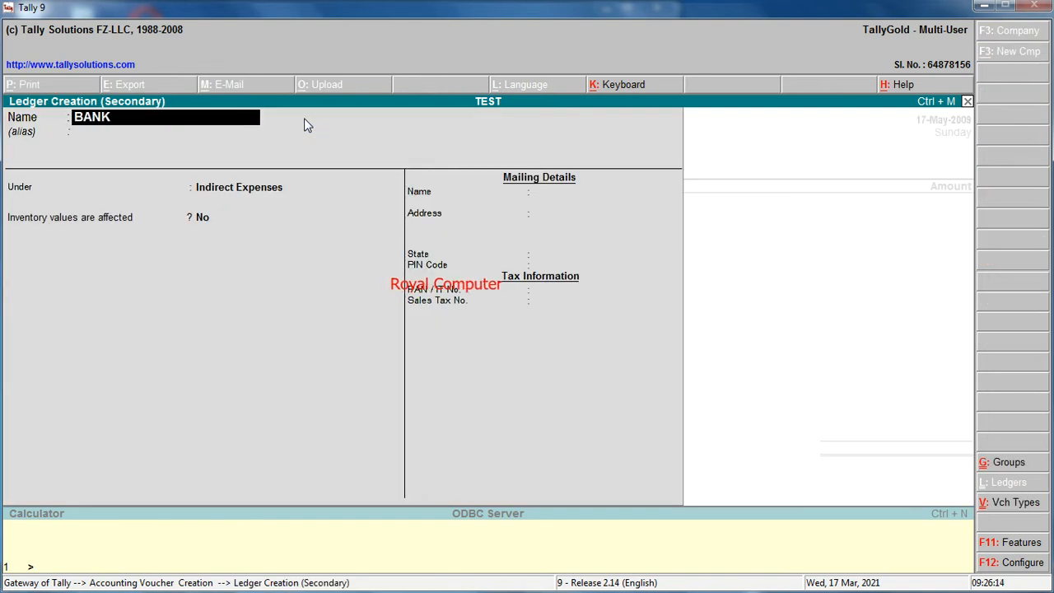
pyautogui.write(' CHARG')
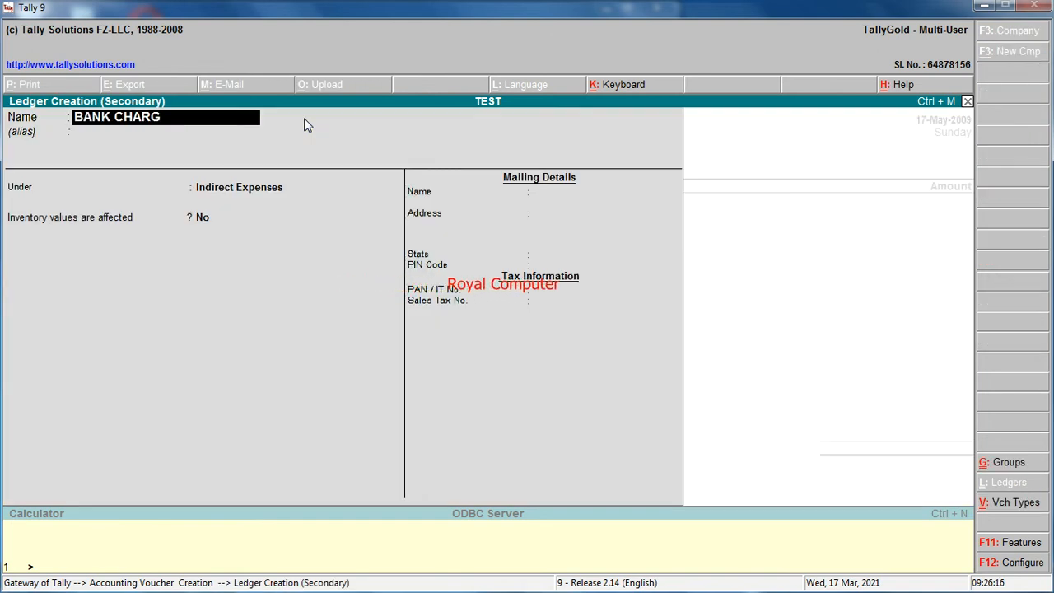
pyautogui.write('ES')
pyautogui.press('Return')
pyautogui.press('Return')
pyautogui.press('Return')
pyautogui.press('Return')
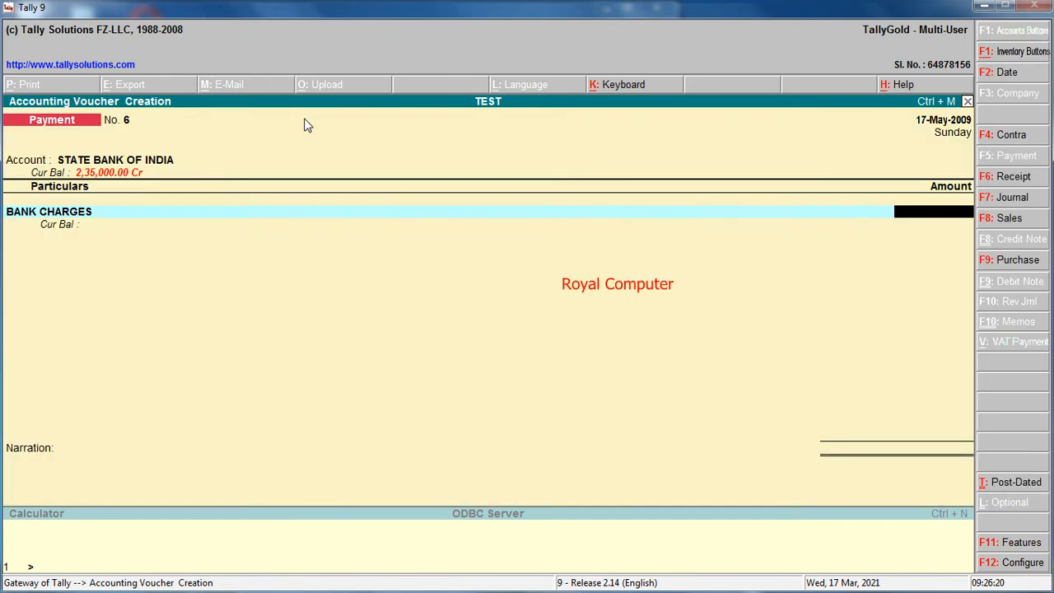
# Enter 200 for BANK CHARGES and save the payment voucher without a narration
pyautogui.write('2000')
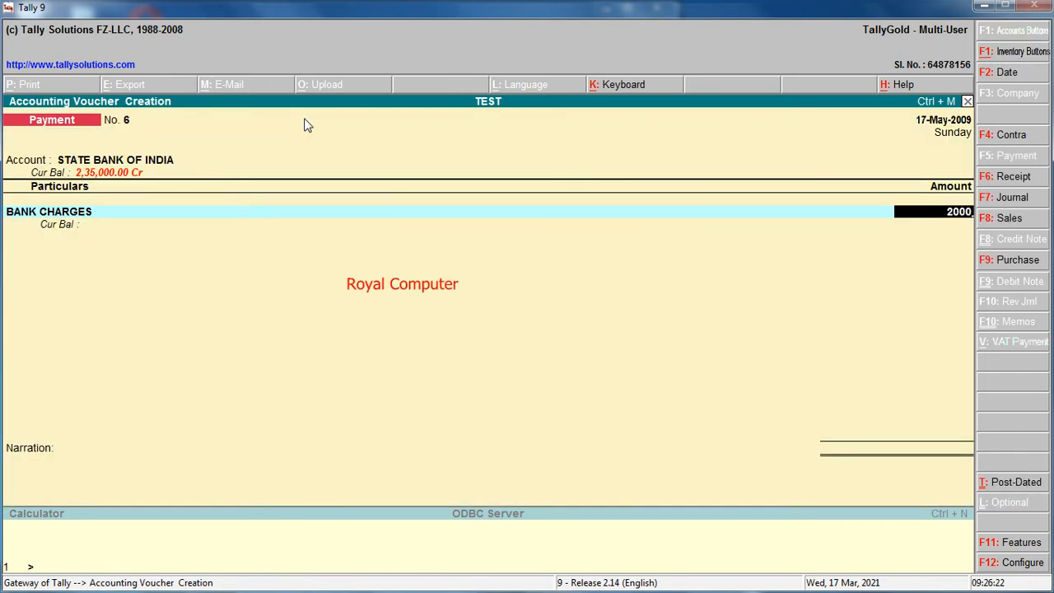
pyautogui.press('Return')
pyautogui.press('Return')
pyautogui.press('Return')
pyautogui.press('Return')
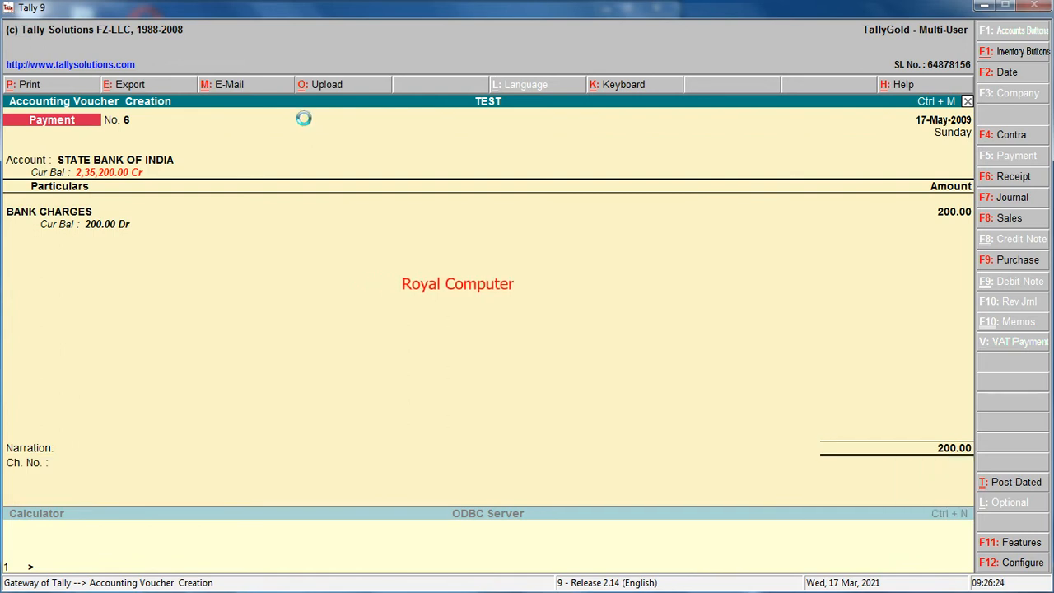
# Set the voucher date to 18-May-2009 and choose Cash as the account of the payment voucher
pyautogui.press('F2')
pyautogui.write('18-5-2009')
pyautogui.press('Return')
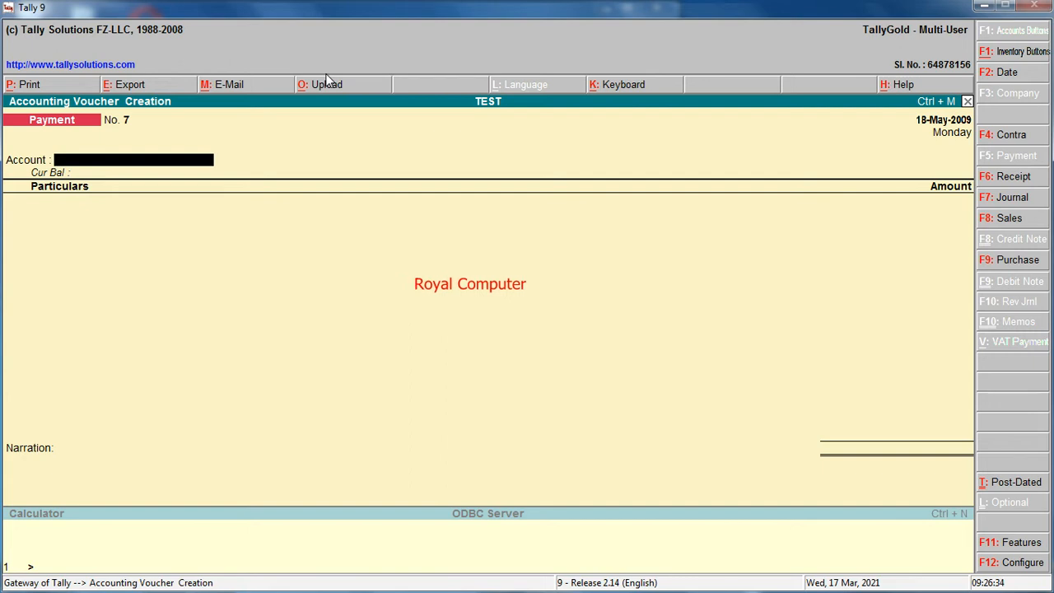
pyautogui.write('C')
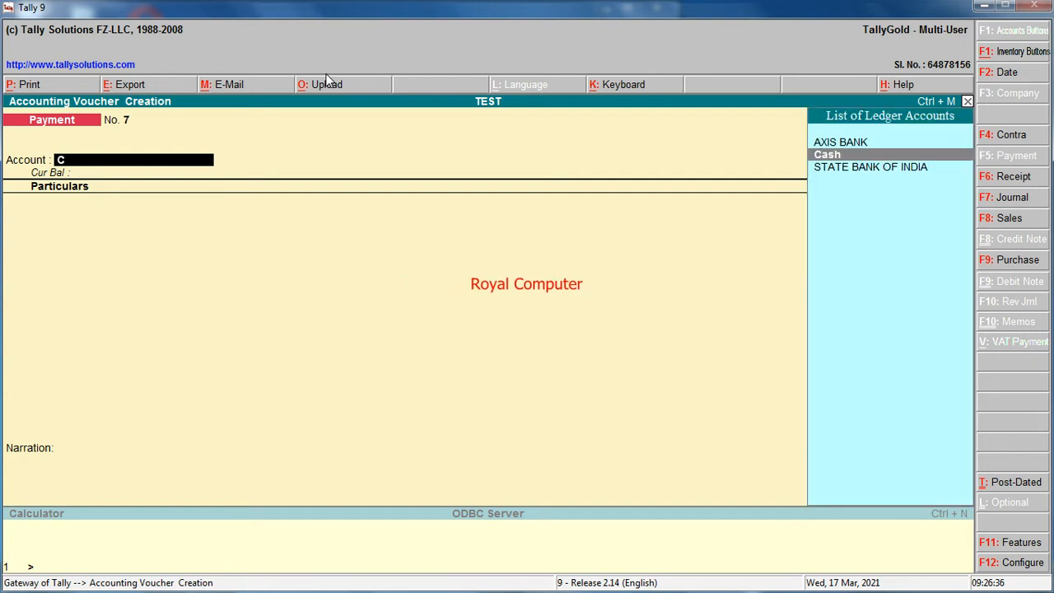
pyautogui.write('A')
pyautogui.press('Return')
# Create an ADVERTISEMENT EXP ledger under Indirect Expenses with inventory values not affected and use it in the particulars
pyautogui.hotkey('alt', 'c')
pyautogui.write('ADVER')
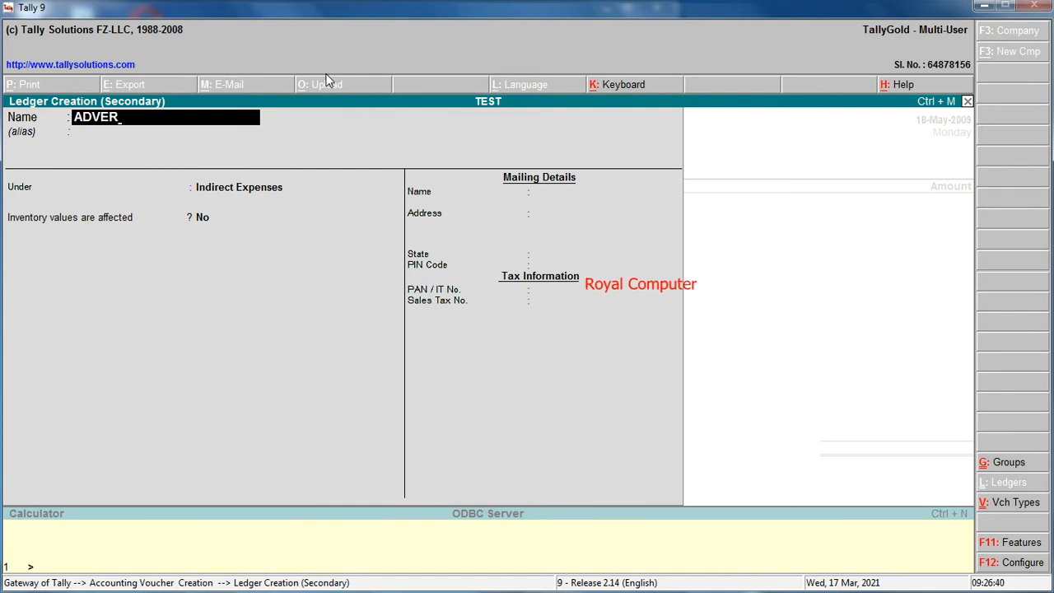
pyautogui.write('TISEMENT EXP')
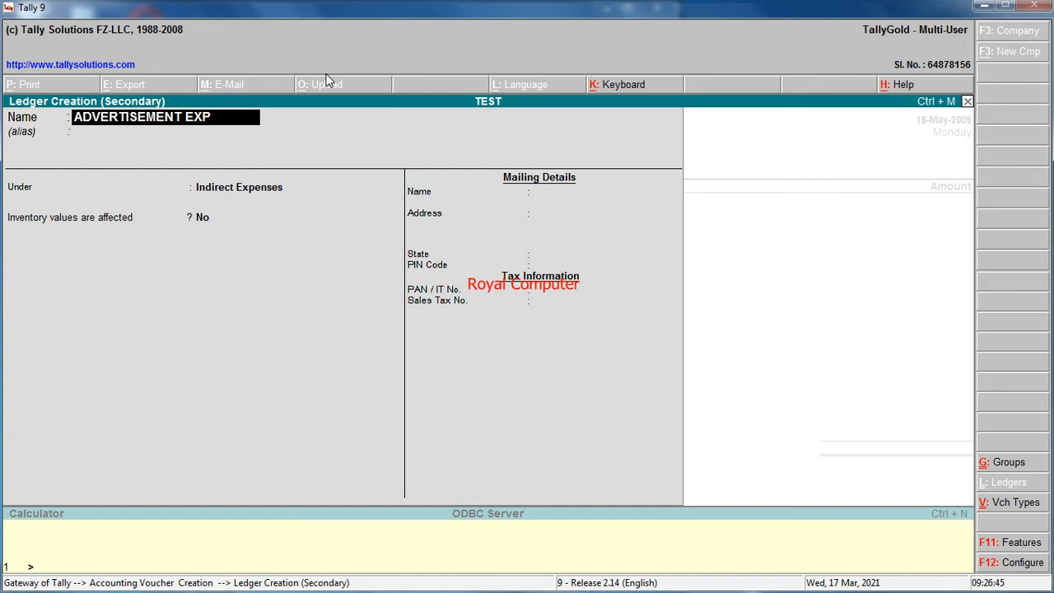
pyautogui.press('Return')
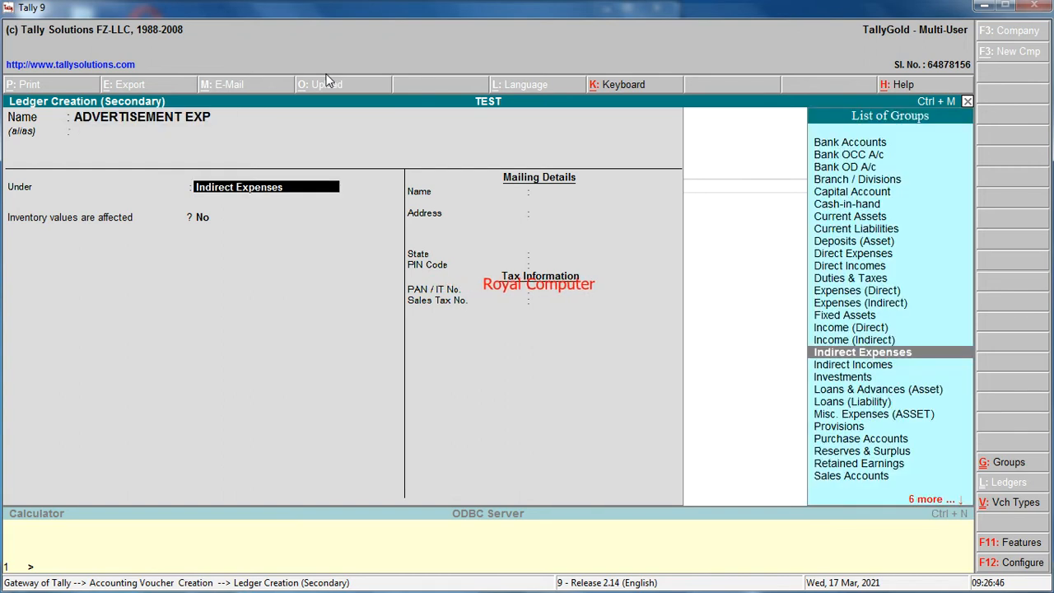
pyautogui.press('Return')
pyautogui.press('Return')
pyautogui.press('Return')
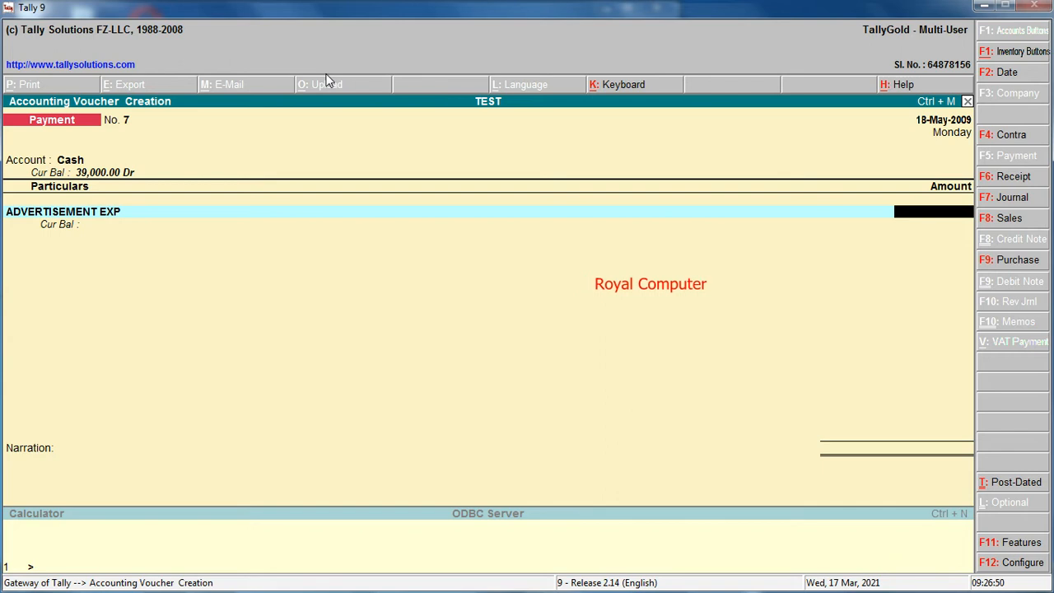
# Enter 5,000 for ADVERTISEMENT EXP and save the payment voucher without a narration
pyautogui.write('5000')
pyautogui.press('Return')
pyautogui.press('Return')
pyautogui.press('Return')
pyautogui.press('Return')
# Set the voucher date to 19-May-2009 and choose Cash as the account of the payment voucher
pyautogui.press('F2')
pyautogui.press('Return')
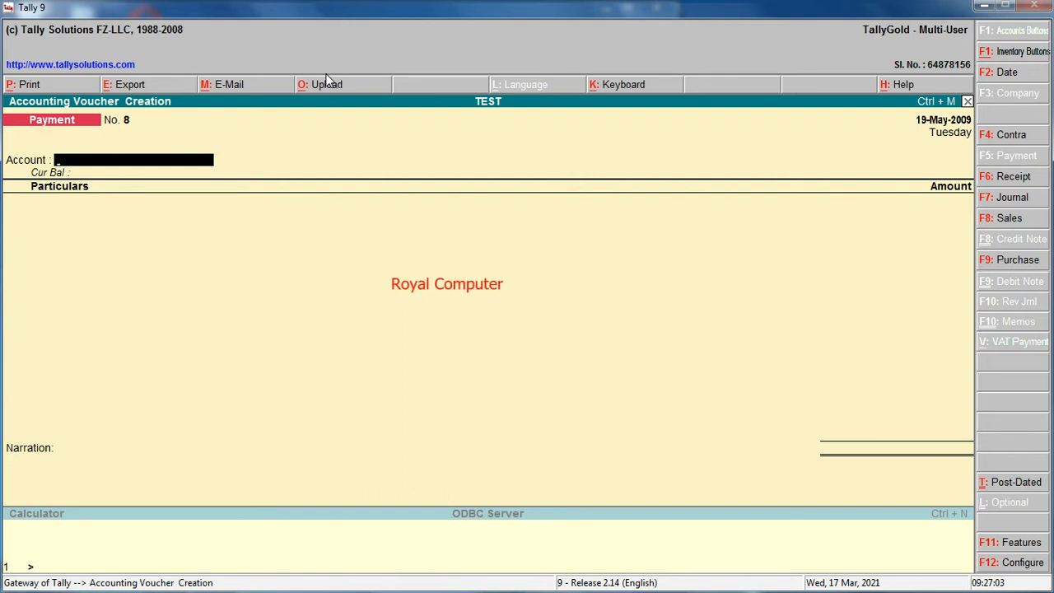
pyautogui.write('ca')
pyautogui.press('Return')
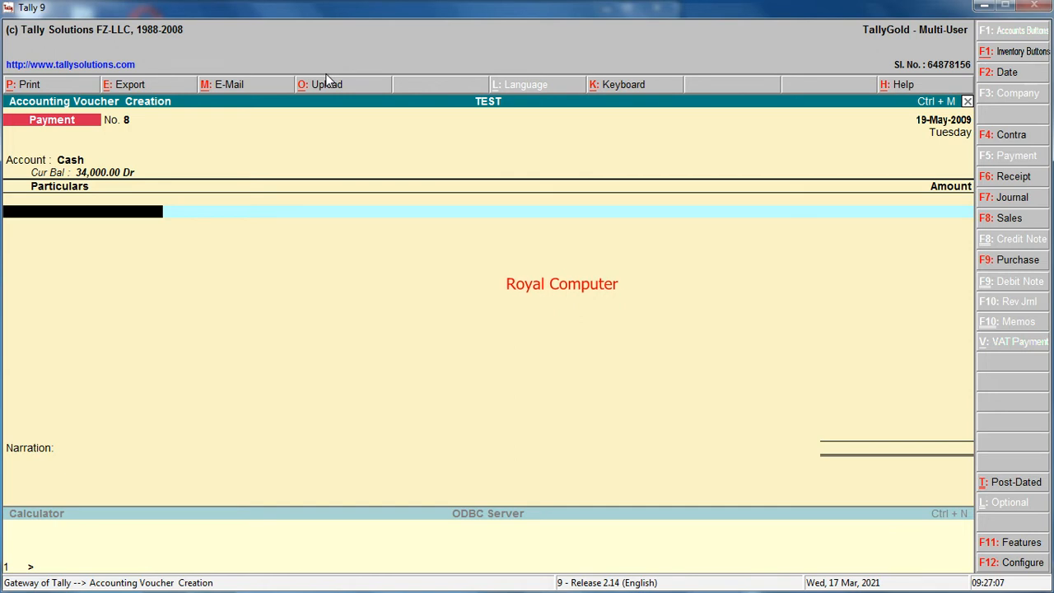
# Create a PETROL EXP ledger under Indirect Expenses with inventory values not affected and use it in the particulars
pyautogui.hotkey('alt', 'c')
pyautogui.write('P')
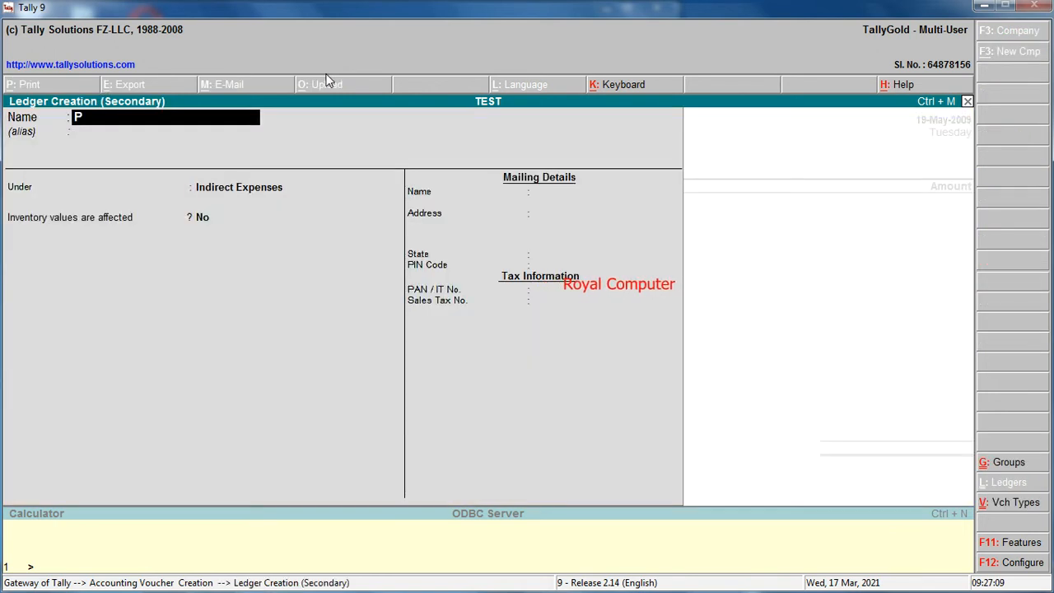
pyautogui.write('ETROL EXP')
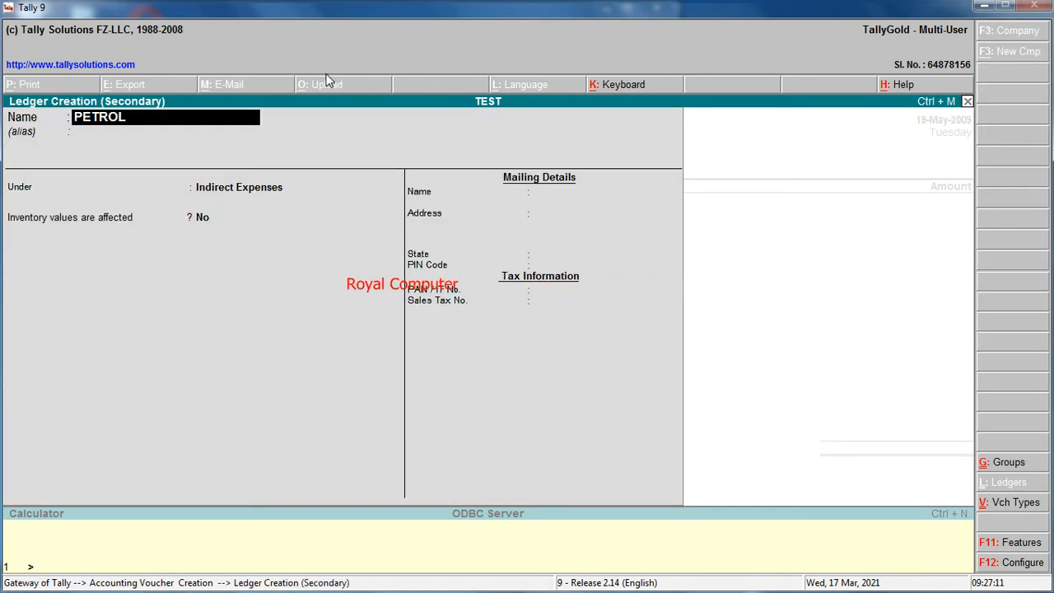
pyautogui.press('Return')
pyautogui.press('Return')
pyautogui.press('Return')
pyautogui.press('Return')
pyautogui.press('Return')
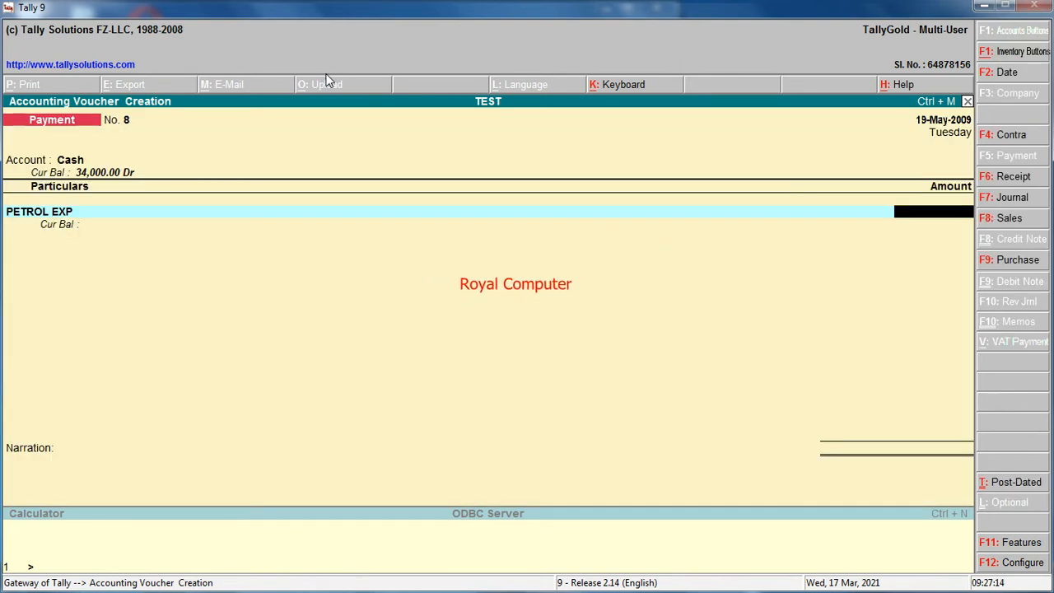
# Enter the PETROL EXP amount, save the payment voucher and set the voucher date to 20-May-2009
pyautogui.press('Return')
pyautogui.press('Return')
pyautogui.press('Return')
pyautogui.press('Return')
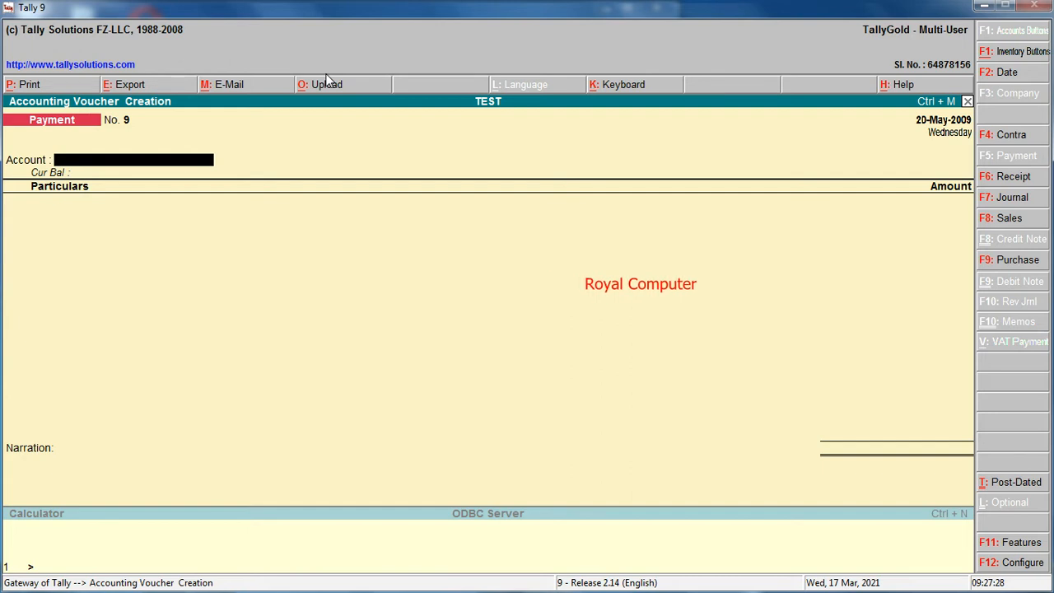
# Start a sales voucher for the party KHUNNELAL AGRAWAL & CO and accept the party details without despatch or order entries
pyautogui.press('F8')
pyautogui.press('Return')
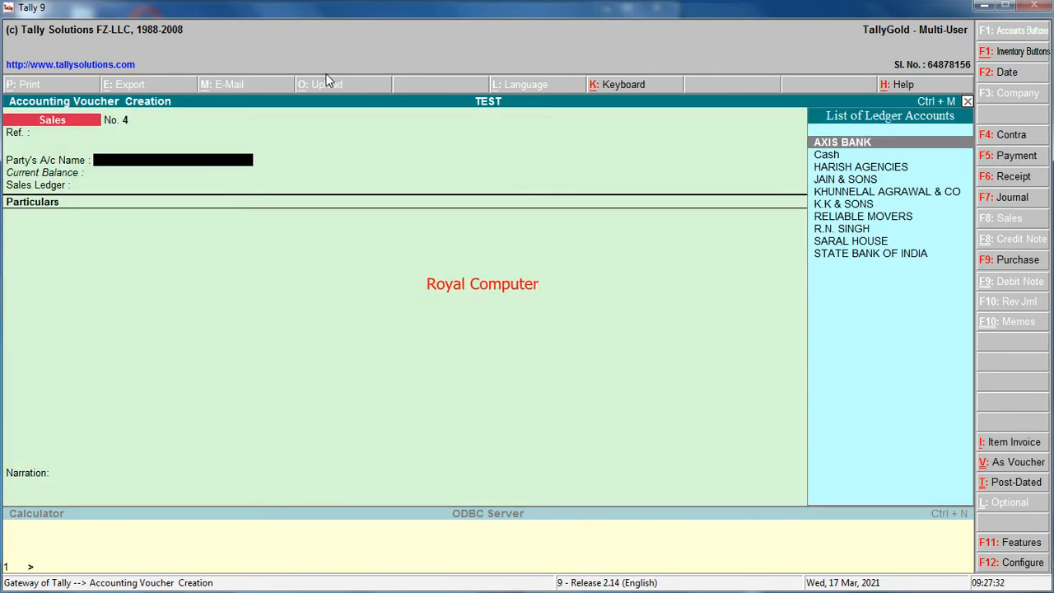
pyautogui.write('khu')
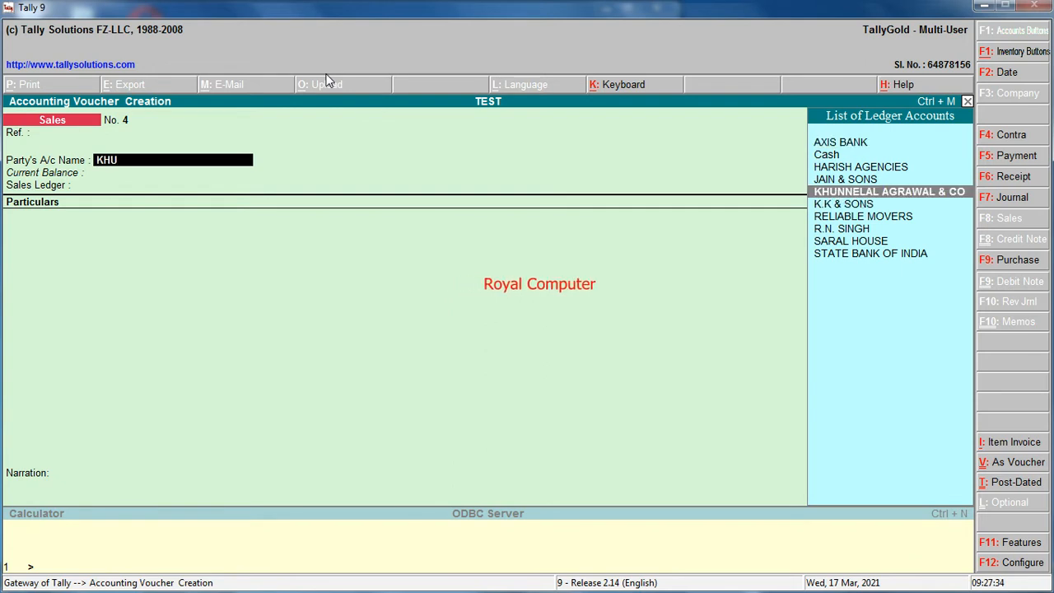
pyautogui.press('Return')
pyautogui.press('Return')
pyautogui.press('Return')
pyautogui.press('Return')
pyautogui.press('Return')
pyautogui.press('Return')
pyautogui.press('Return')
pyautogui.press('Return')
pyautogui.press('Return')
pyautogui.press('Return')
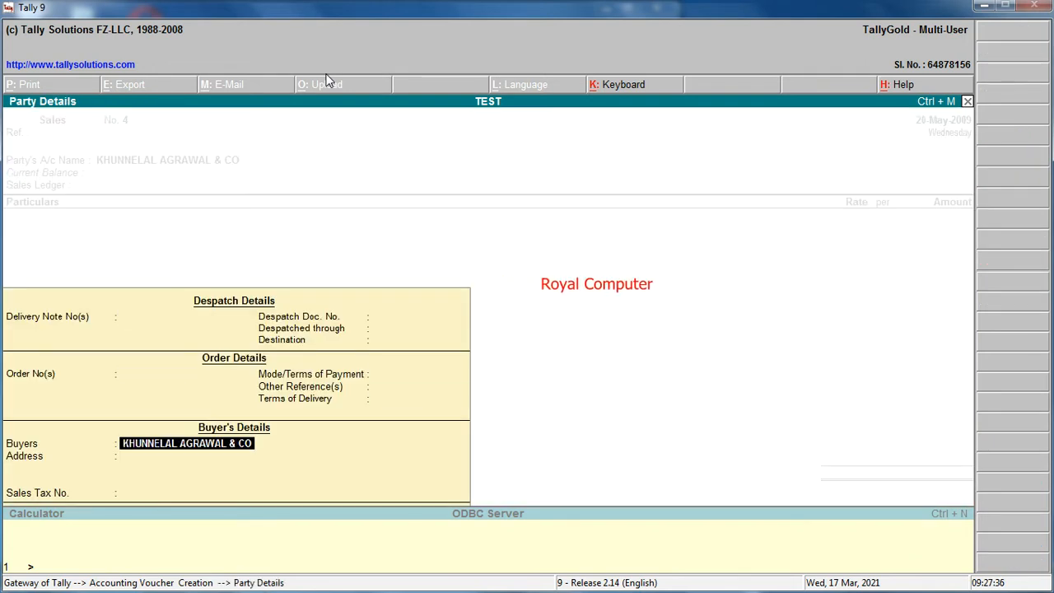
# Choose SALES as the sales ledger and add SALES to the particulars of the voucher
pyautogui.write('s')
pyautogui.press('Return')
pyautogui.write('s')
pyautogui.press('Return')
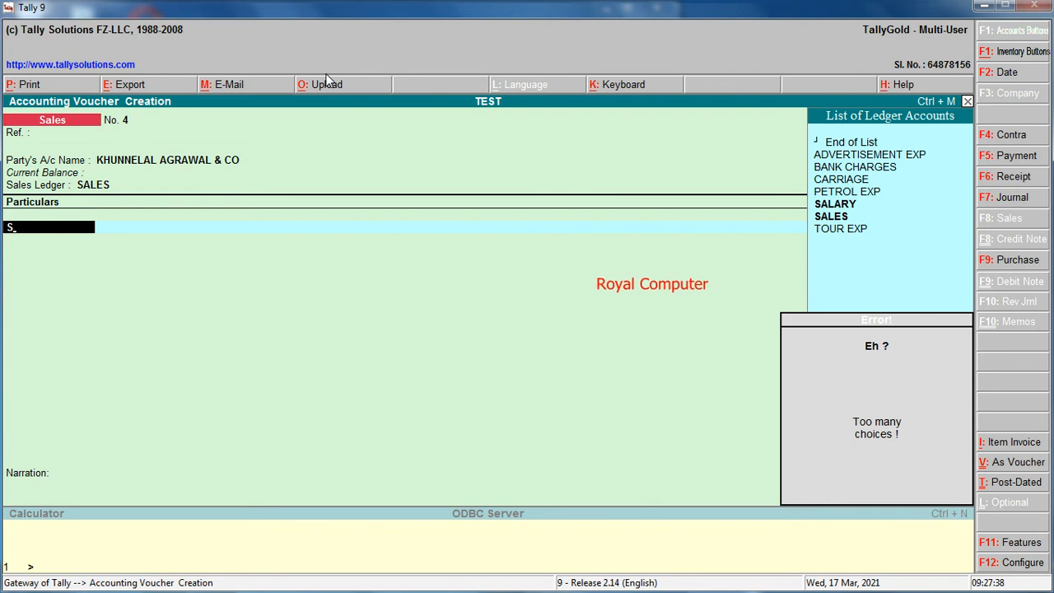
pyautogui.write('a')
pyautogui.press('Down')
pyautogui.press('Down')
pyautogui.press('Return')
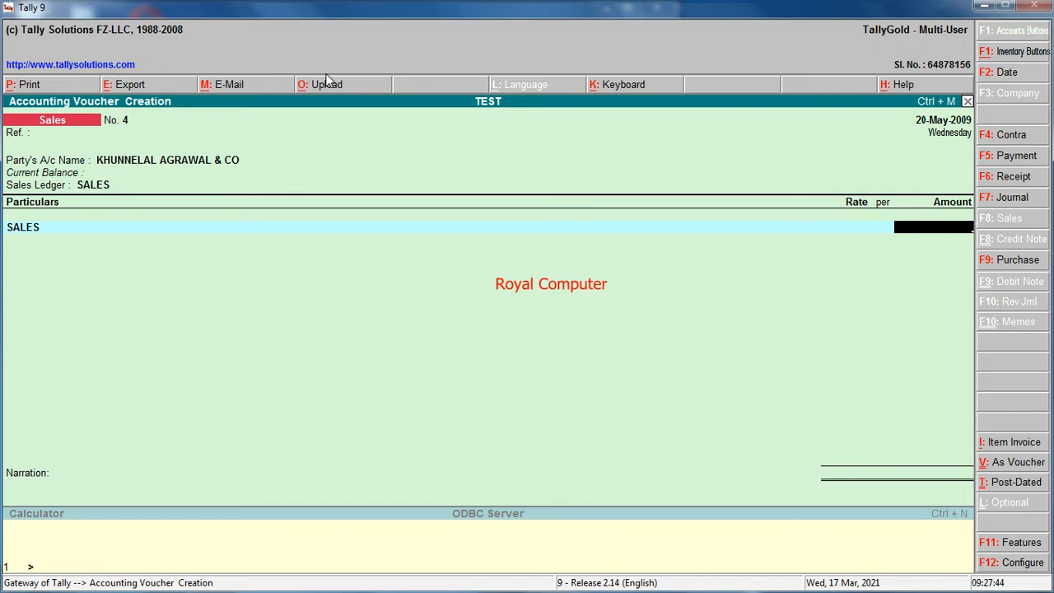
# Enter 15,000 for SALES and save the sales voucher without a narration
pyautogui.write('15000')
pyautogui.press('Return')
pyautogui.press('Return')
pyautogui.press('Return')
pyautogui.press('Return')
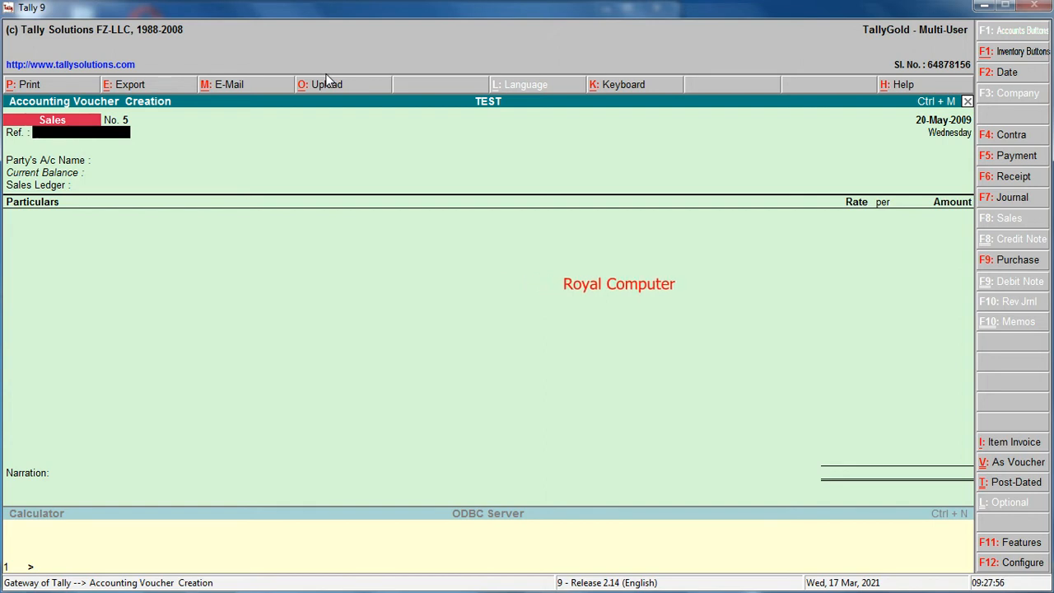
# Leave voucher entry and display the TEST company's trial balance
pyautogui.press('Escape')
pyautogui.press('Return')
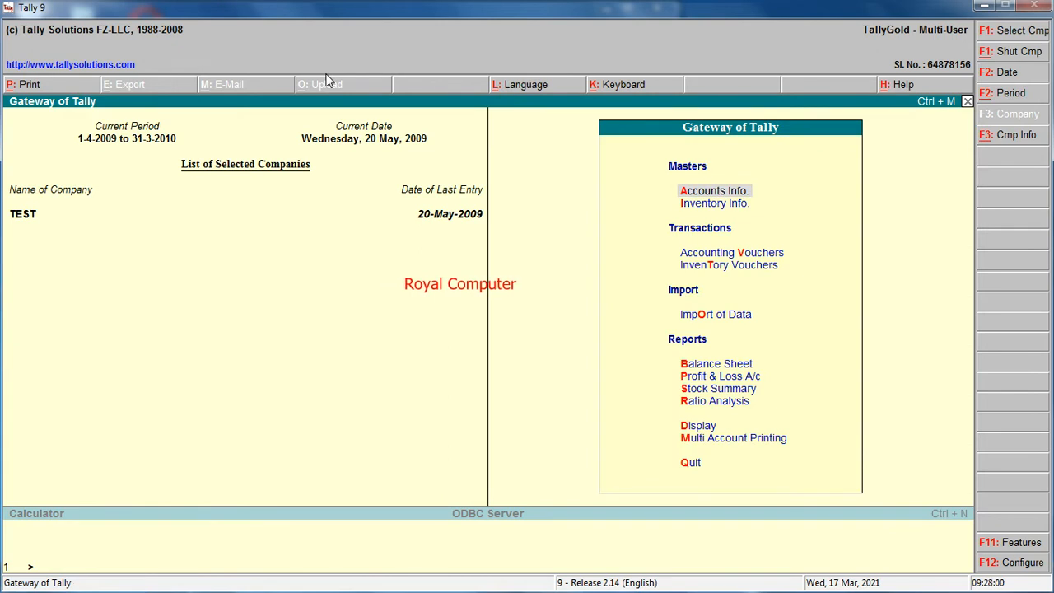
pyautogui.press('Down')
pyautogui.press('Down')
pyautogui.press('Down')
pyautogui.press('Down')
pyautogui.press('Down')
pyautogui.press('Down')
pyautogui.press('Down')
pyautogui.press('Down')
pyautogui.press('Down')
pyautogui.press('Down')
pyautogui.press('Up')
pyautogui.press('Return')
pyautogui.press('Return')
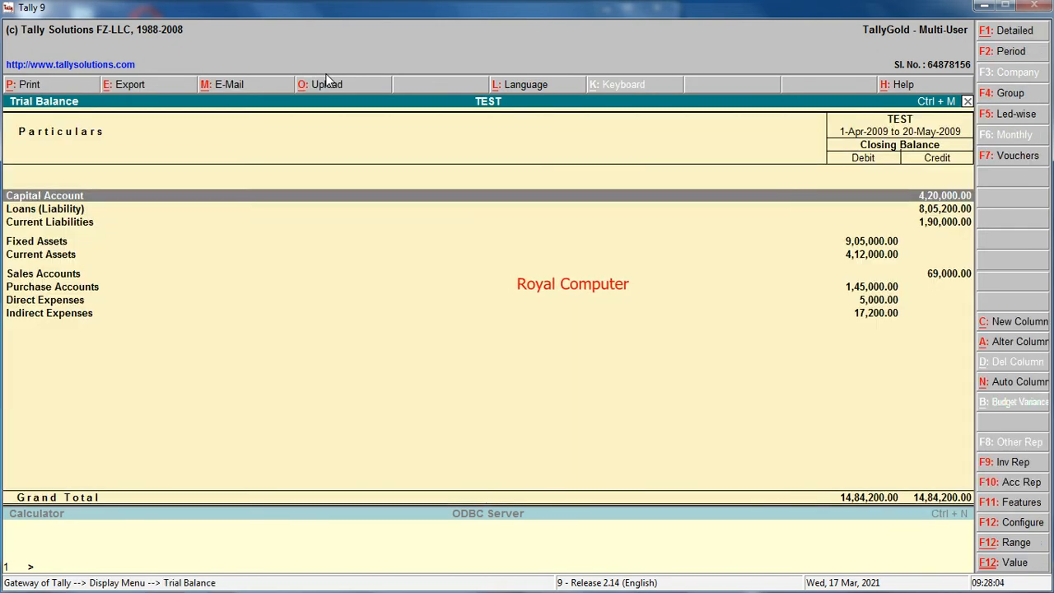
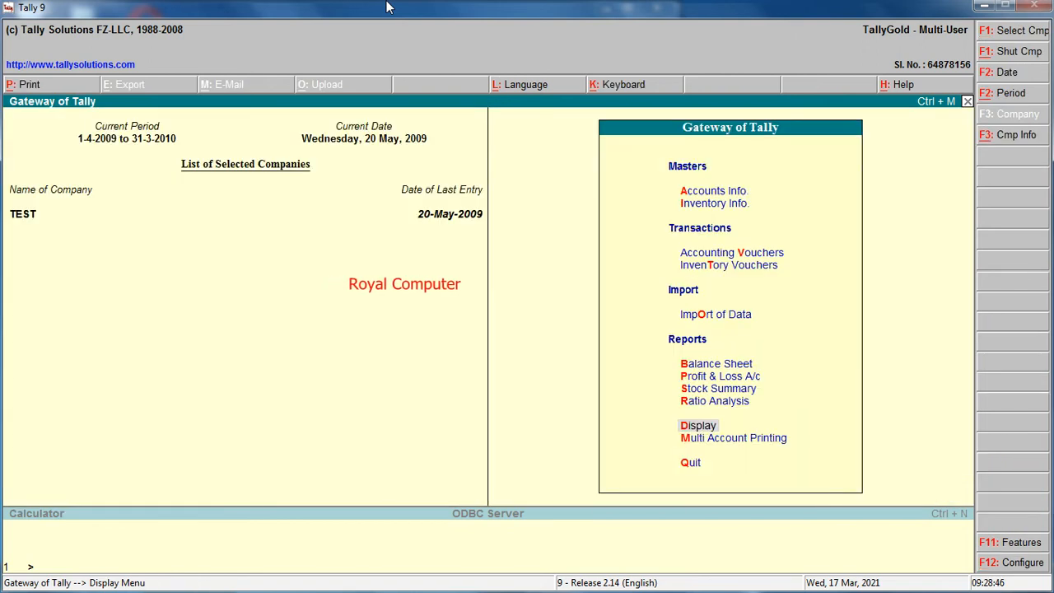
# Open accounting voucher entry and set the voucher date to 21-6-2009
pyautogui.press('v')
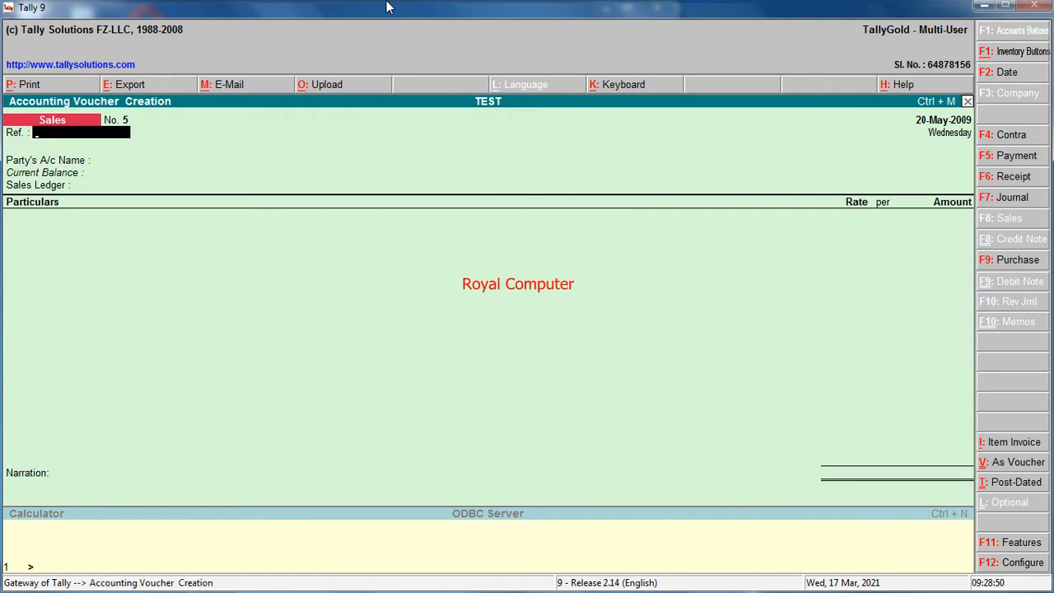
pyautogui.press('F2')
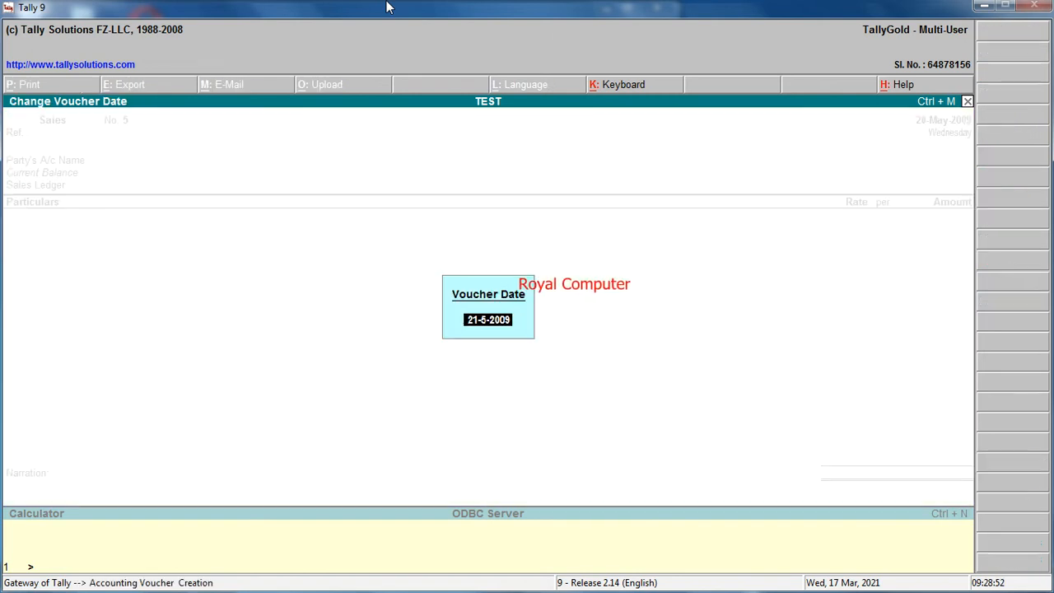
pyautogui.write('21-')
pyautogui.press('Return')
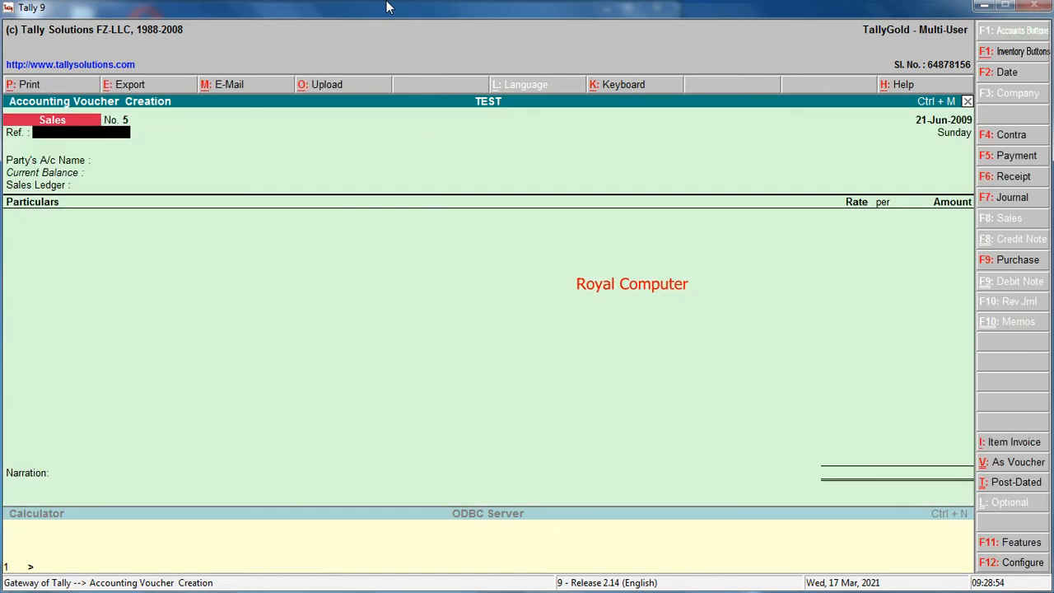
pyautogui.press('Return')
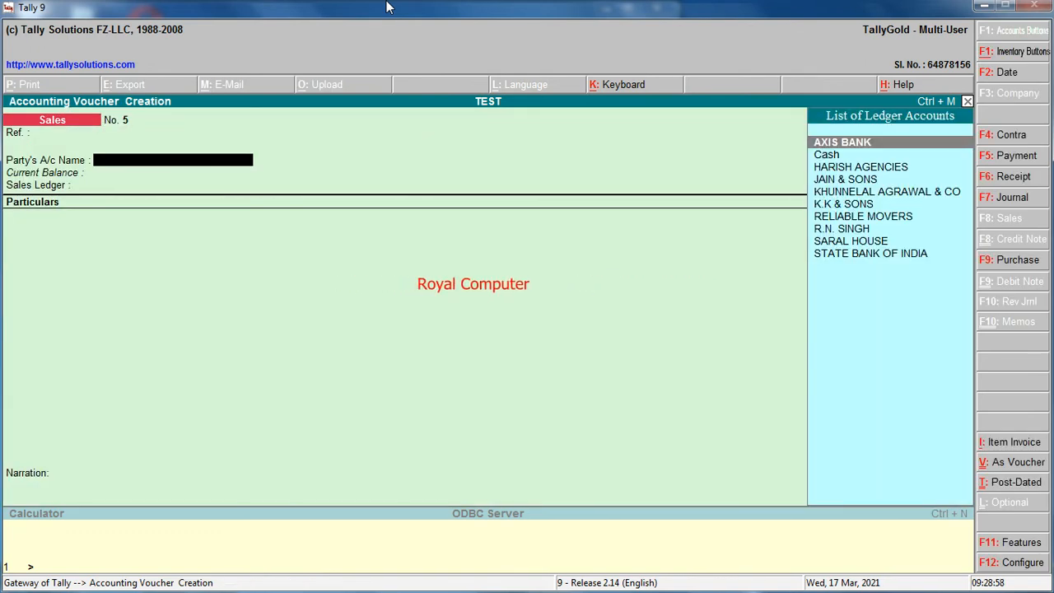
# Switch to a Payment voucher and set STATE BANK OF INDIA as the paying account
pyautogui.press('F5')
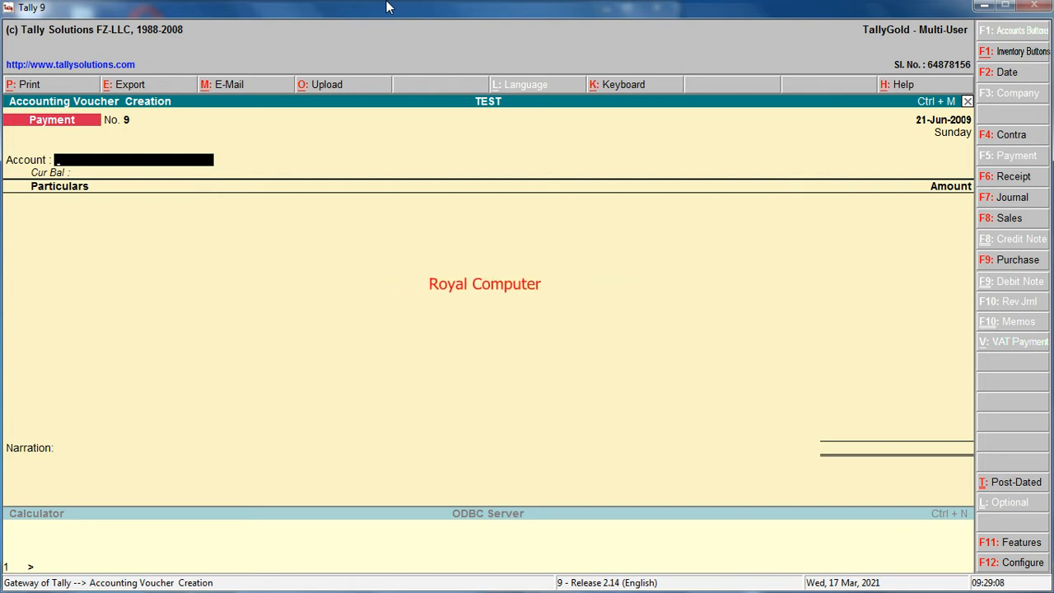
pyautogui.write('S')
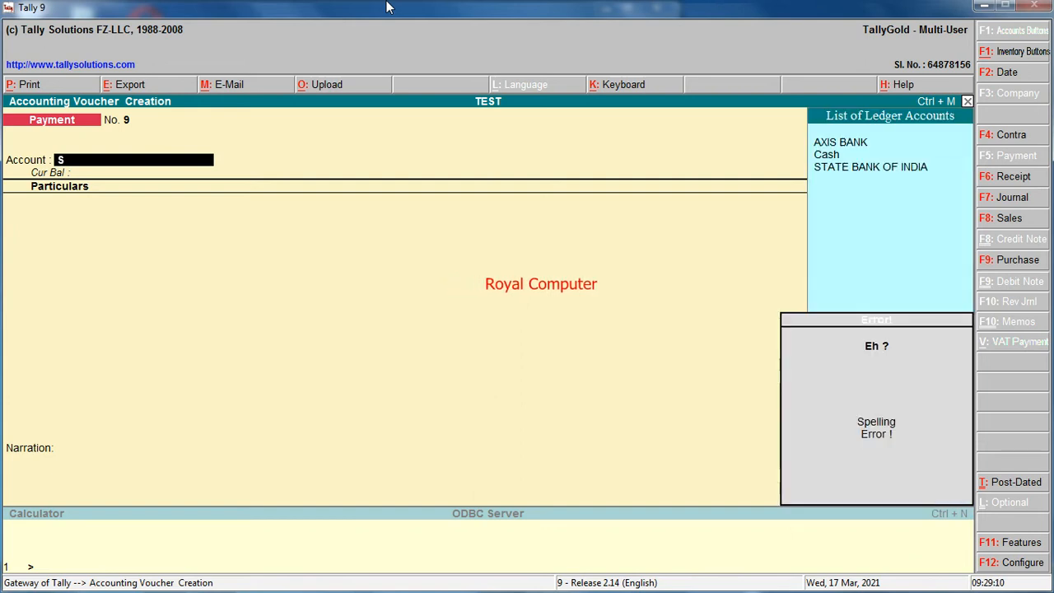
pyautogui.press('Return')
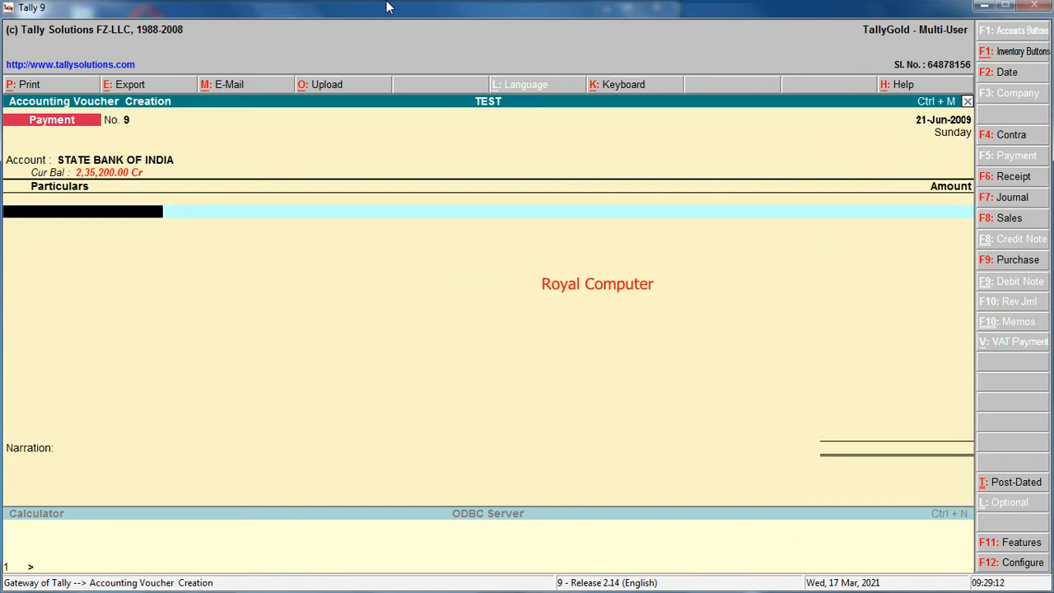
# Create the ledger ELECTRICITY BILL EXP under Indirect Expenses from within the payment voucher
pyautogui.hotkey('alt', 'c')
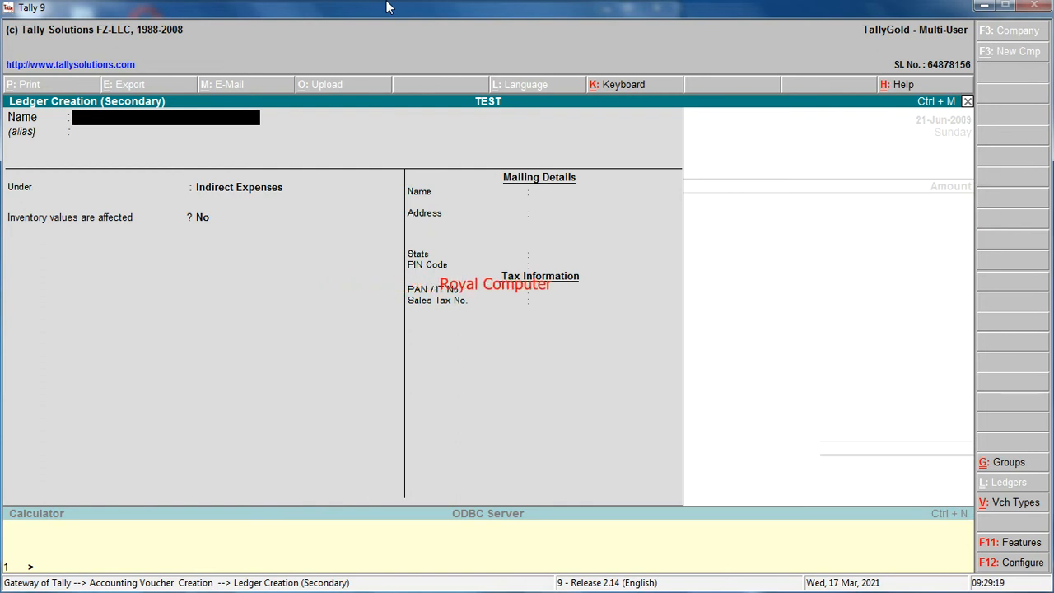
pyautogui.write('ELECTRICITY')
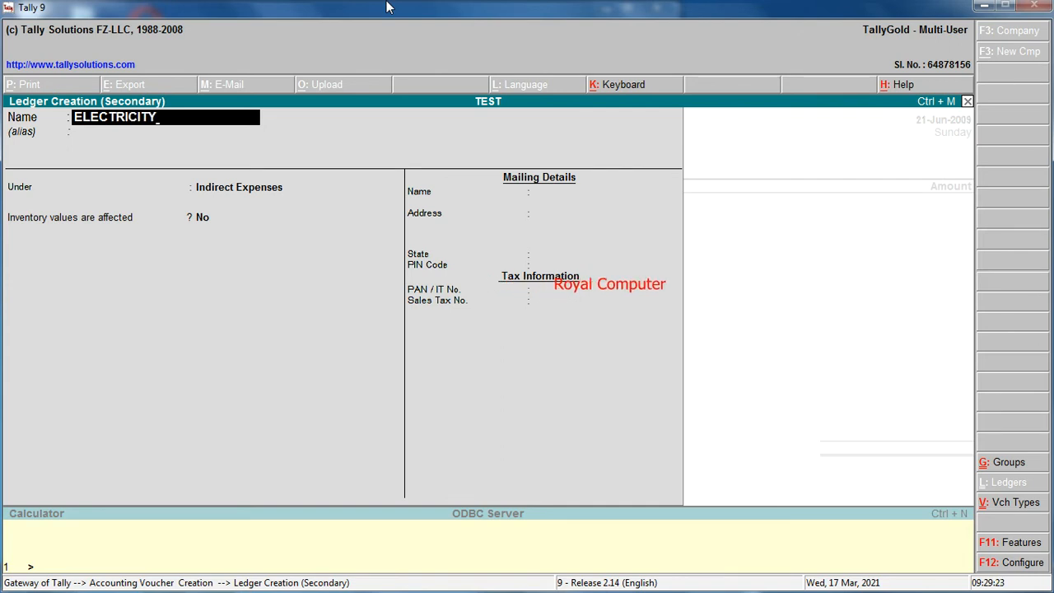
pyautogui.write(' BILL EXP')
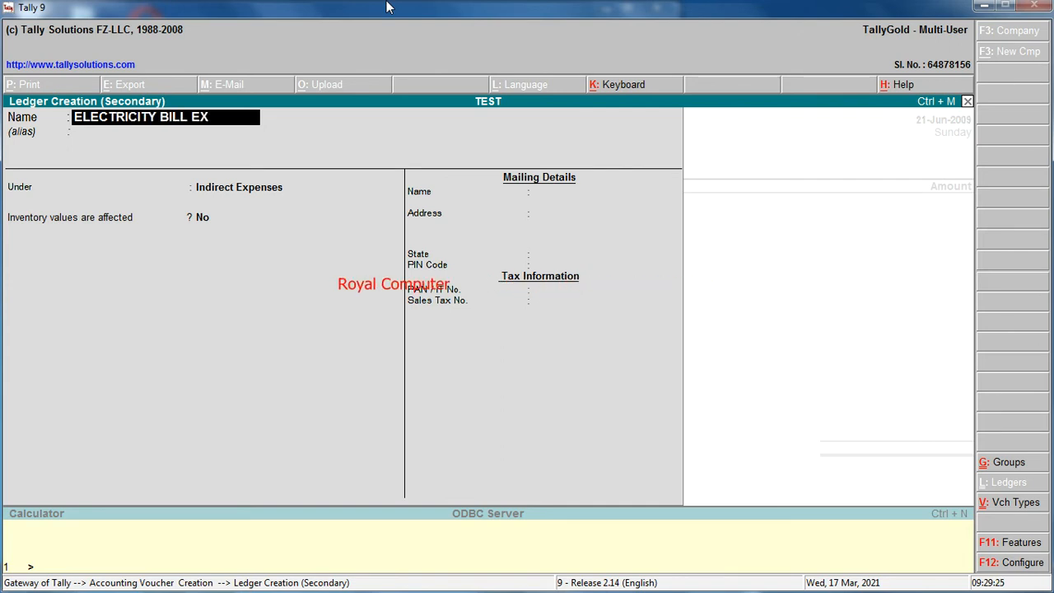
pyautogui.press('Return')
pyautogui.press('Return')
pyautogui.press('Return')
pyautogui.press('Return')
pyautogui.press('Return')
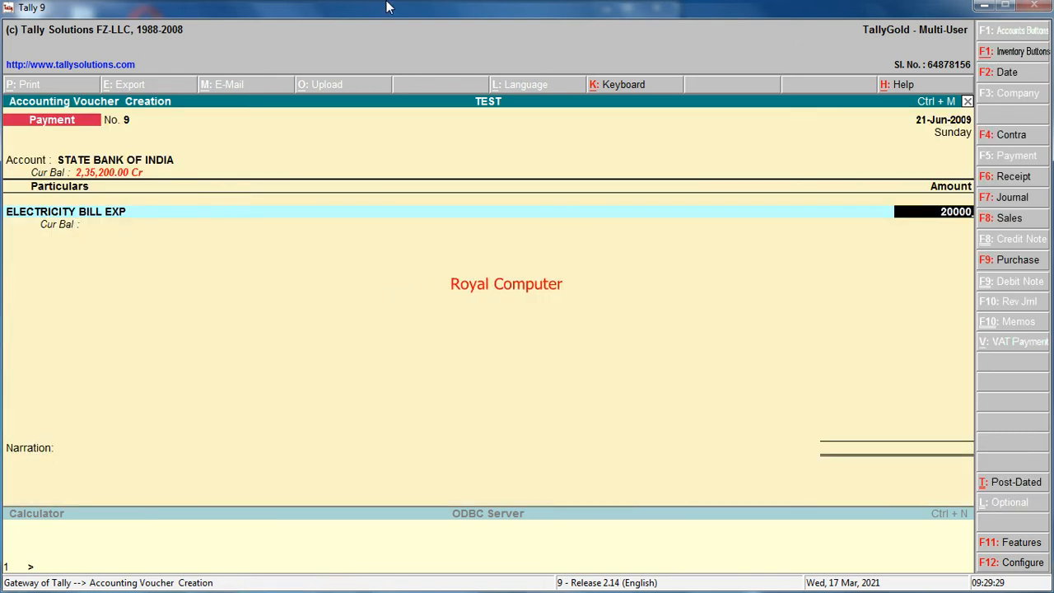
# Enter 2,000 as the amount for ELECTRICITY BILL EXP and save the payment voucher
pyautogui.press('Return')
pyautogui.press('Return')
pyautogui.press('Return')
pyautogui.press('Return')
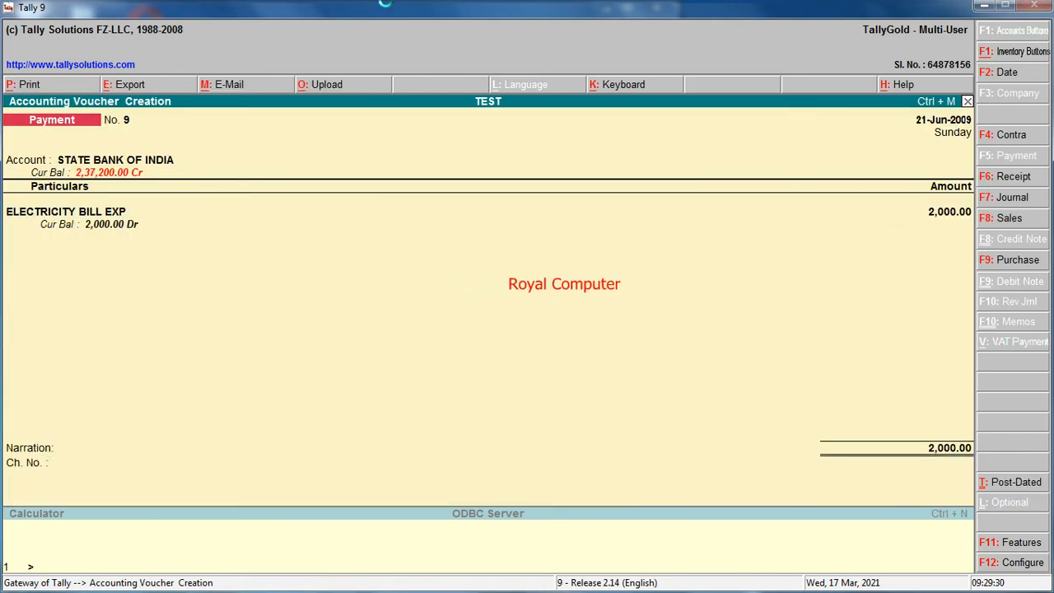
# Advance the voucher date to 22-6-2009 and switch to a Sales voucher, leaving the reference blank
pyautogui.press('+')
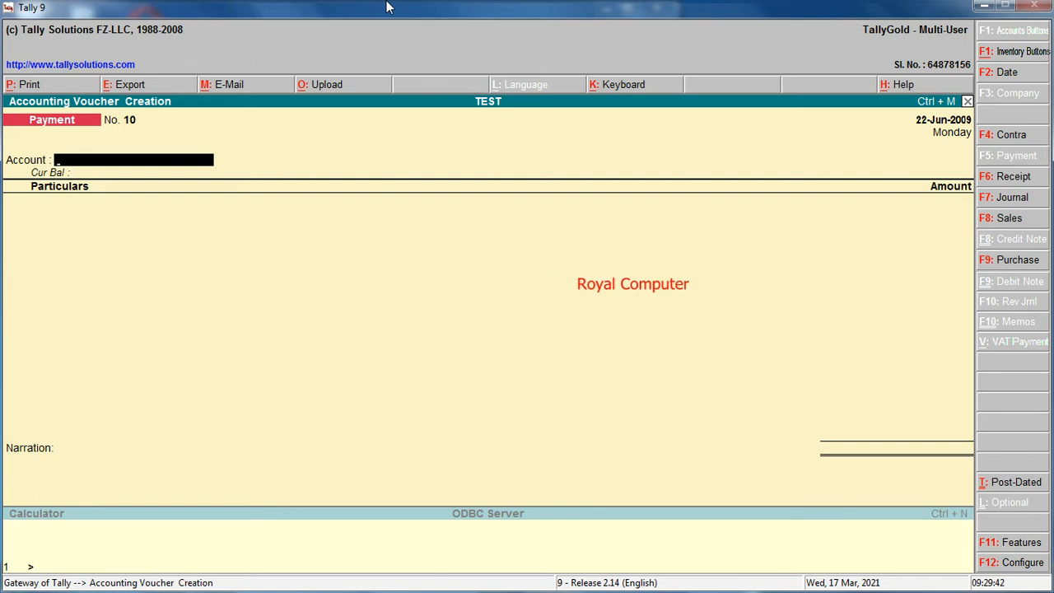
pyautogui.press('F8')
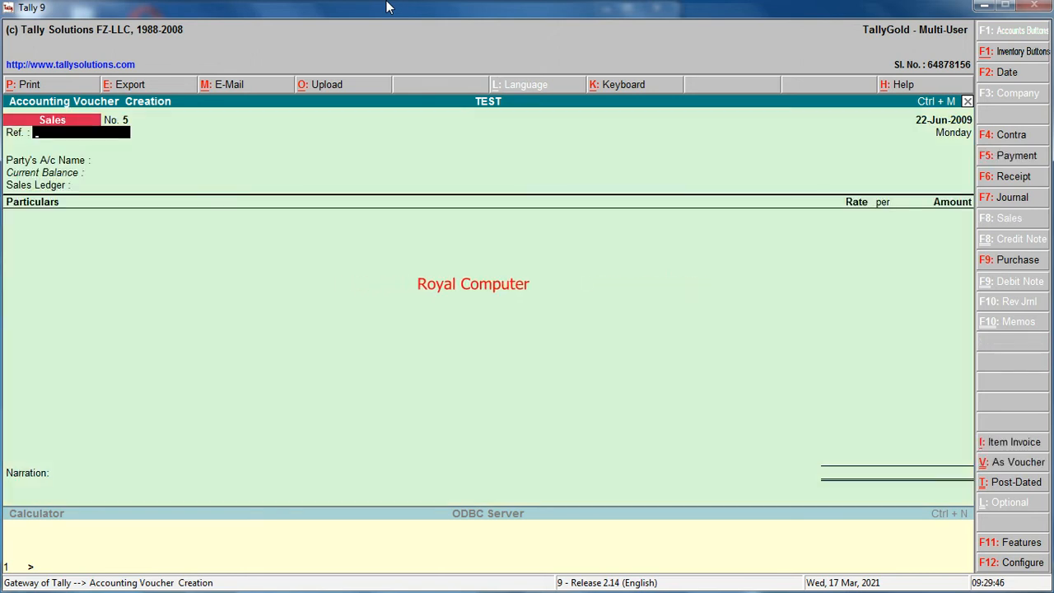
pyautogui.press('Return')
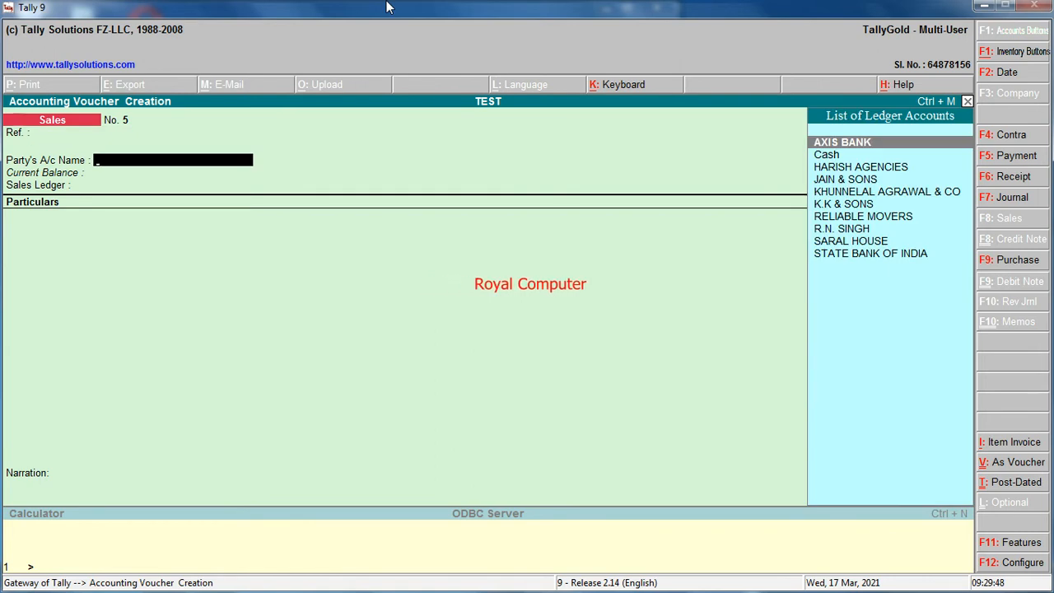
pyautogui.press('F2')
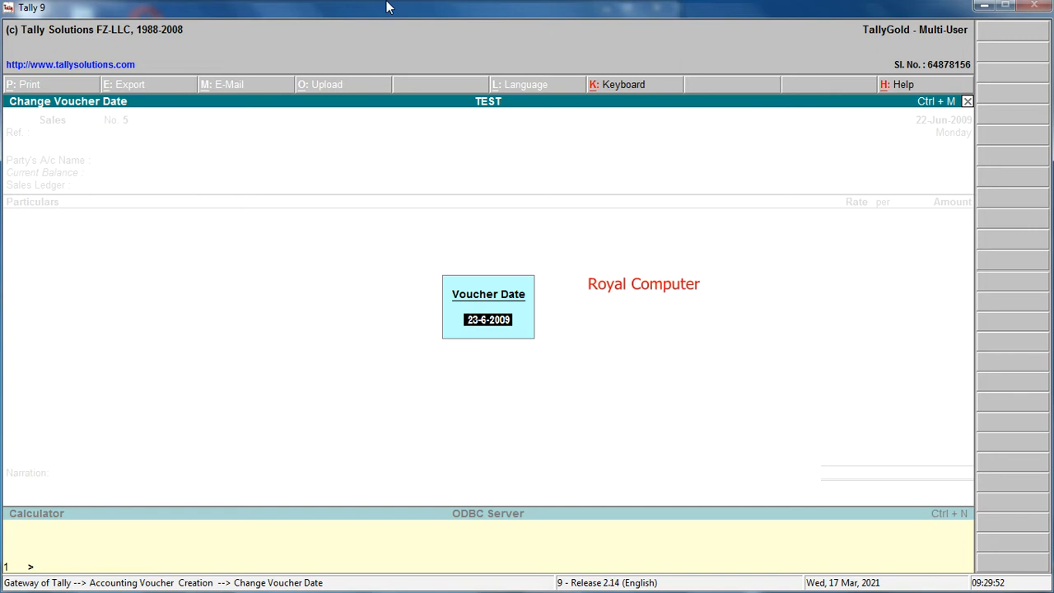
pyautogui.press('BackSpace')
pyautogui.press('Escape')
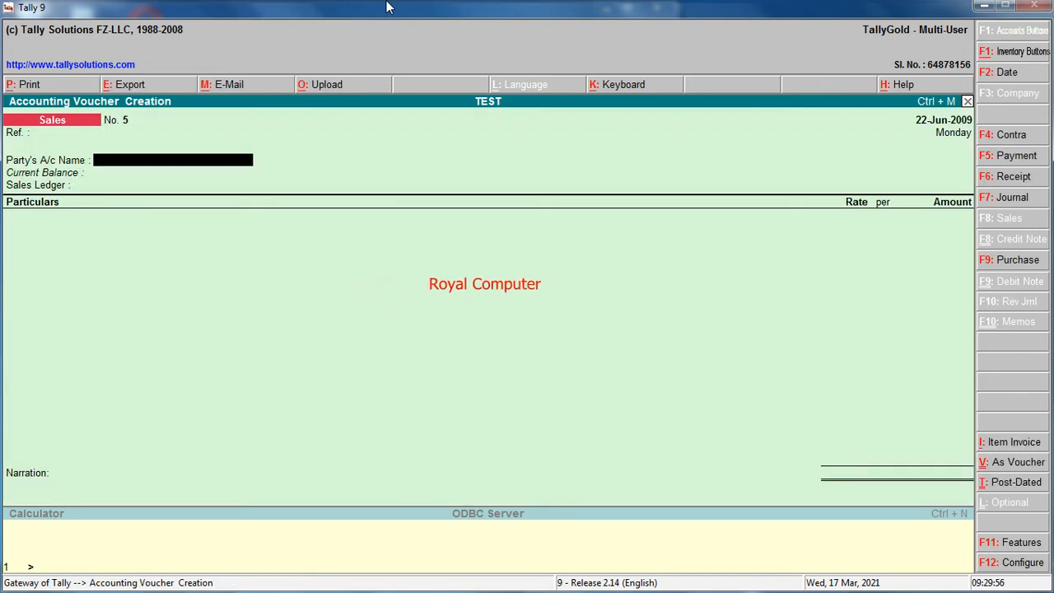
# Set Cash as the party account of the sales voucher and skip the party details
pyautogui.write('CAS')
pyautogui.press('Return')
pyautogui.press('Return')
pyautogui.press('Return')
pyautogui.press('Return')
pyautogui.press('Return')
pyautogui.press('Return')
pyautogui.press('Return')
pyautogui.press('Return')
pyautogui.press('Return')
# Choose the SALES ledger, enter the sale amount of 50,000 and save the sales voucher
pyautogui.write('S')
pyautogui.press('Return')
pyautogui.write('S')
pyautogui.press('Return')
pyautogui.write('AL')
pyautogui.press('Down')
pyautogui.press('Return')
pyautogui.write('50000')
pyautogui.press('Return')
pyautogui.press('Return')
pyautogui.press('Return')
pyautogui.press('Return')
pyautogui.press('Return')
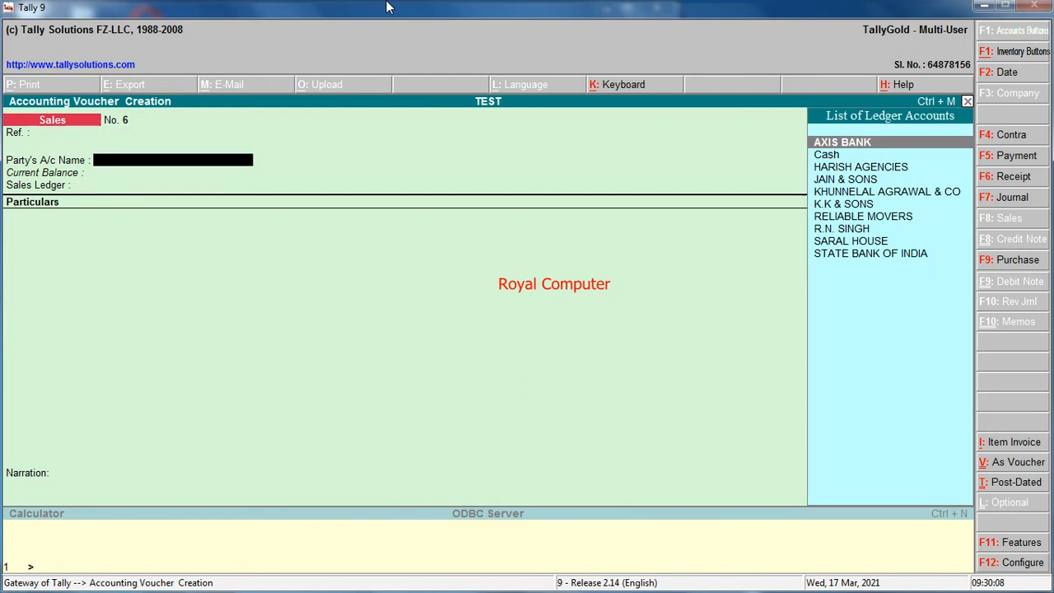
# Start a Contra voucher dated 23-6-2009 with STATE BANK OF INDIA as the account
pyautogui.press('BackSpace')
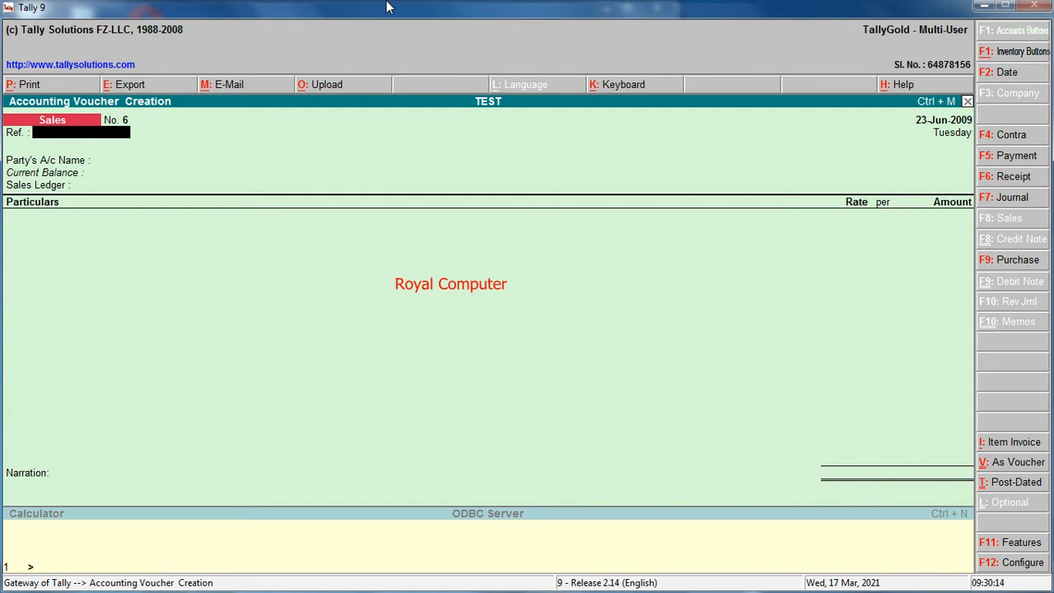
pyautogui.press('F4')
pyautogui.write('S')
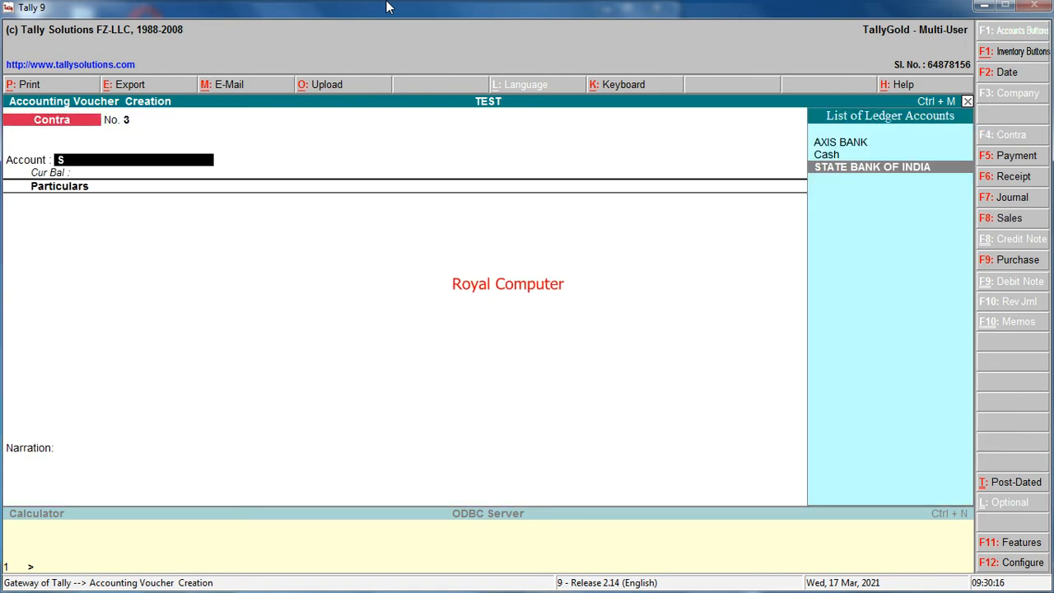
pyautogui.write('T')
pyautogui.press('Return')
# Add Cash as the contra entry's particulars with an amount of 20,000 and save the voucher
pyautogui.write('C')
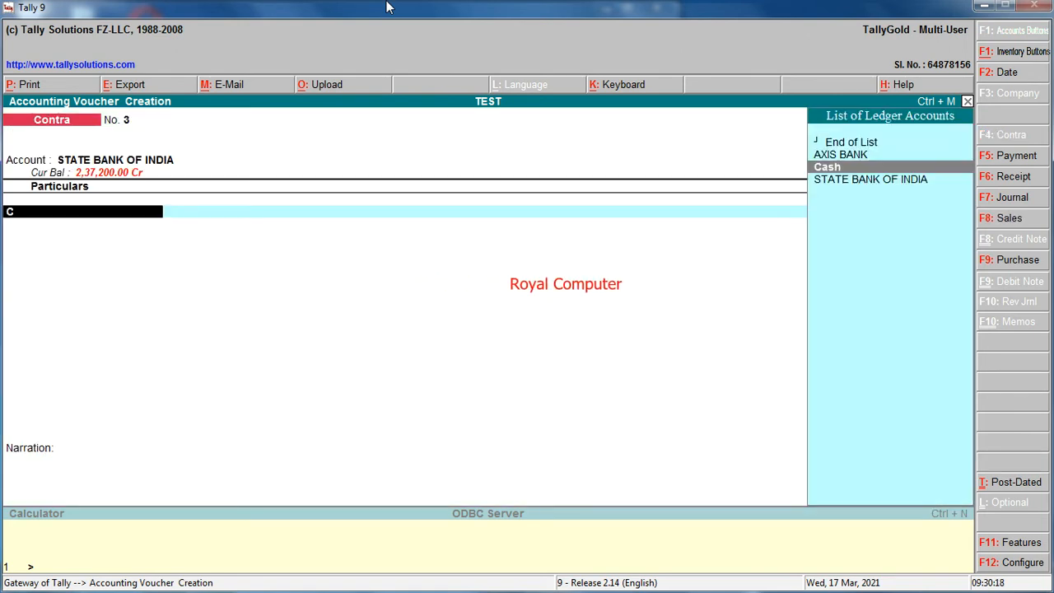
pyautogui.write('AS')
pyautogui.press('Return')
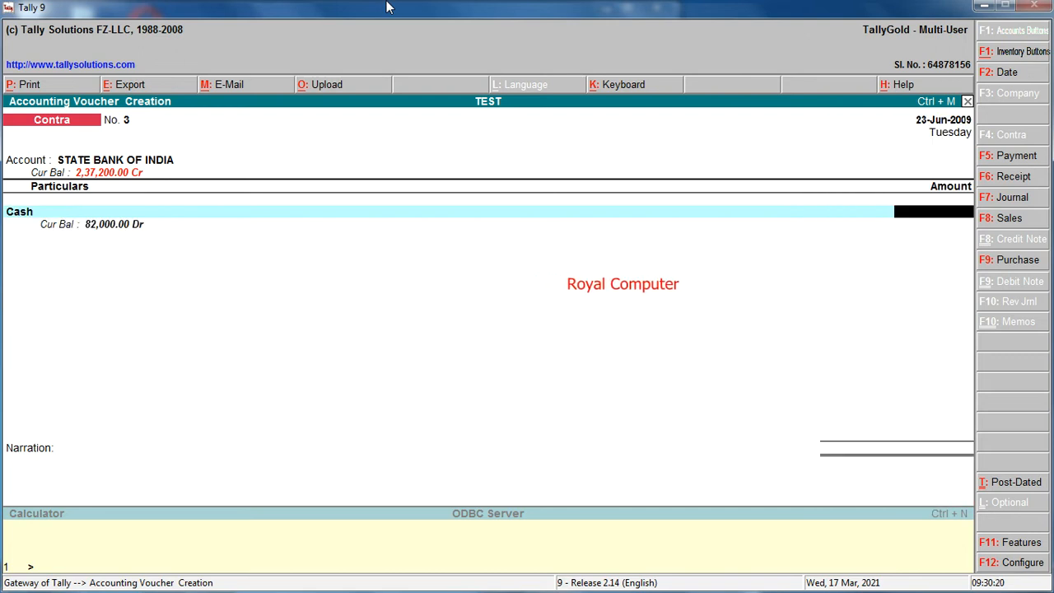
pyautogui.write('20000')
pyautogui.press('Return')
pyautogui.press('Return')
pyautogui.press('y')
# Set the voucher date to 24-6-2009 and start a Payment voucher with Cash as the account
pyautogui.press('F2')
pyautogui.write('24')
pyautogui.press('Return')
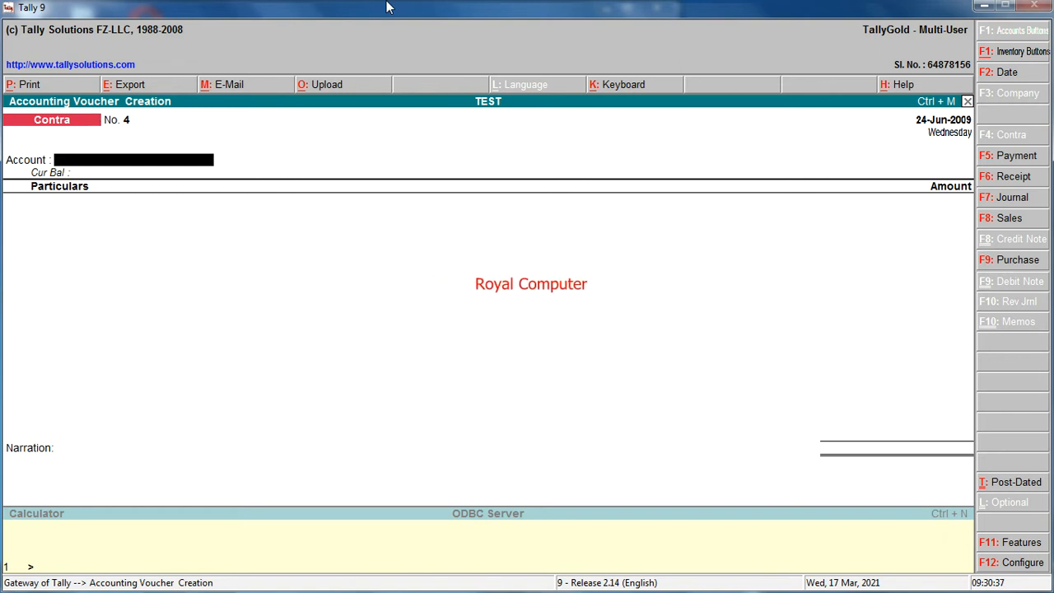
pyautogui.press('F5')
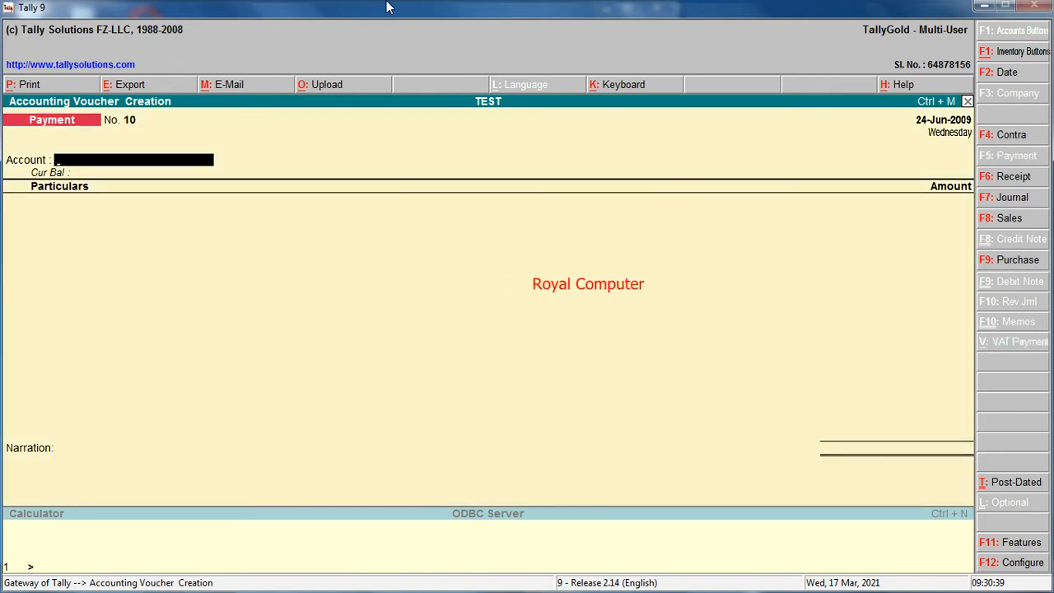
pyautogui.write('cas')
pyautogui.press('Return')
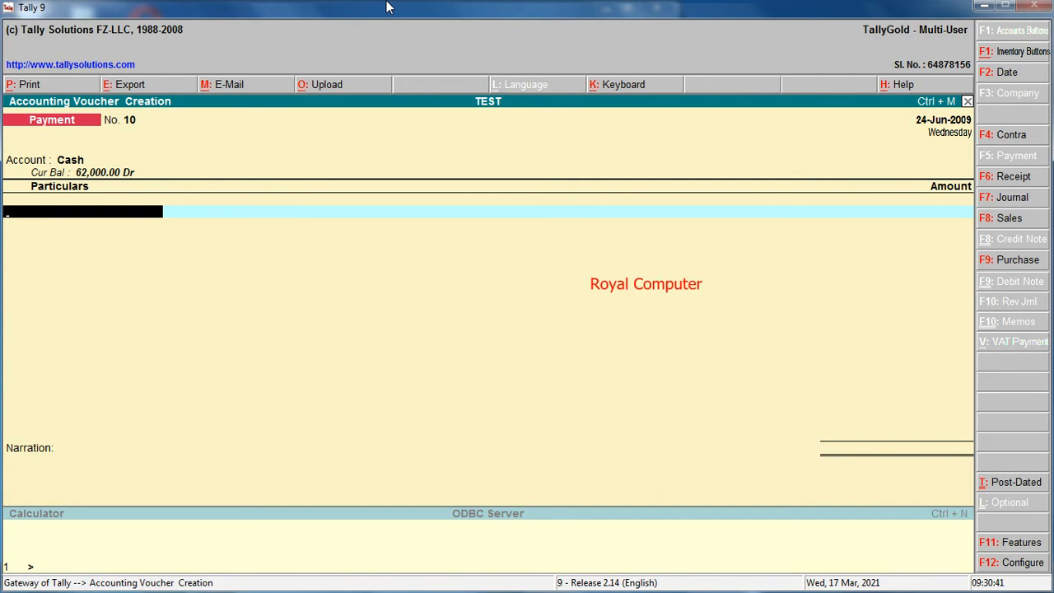
# Create the ledger GODOWN RENT EXP under Indirect Expenses from within the payment voucher
pyautogui.hotkey('alt', 'c')
pyautogui.write('GODOWN RE')
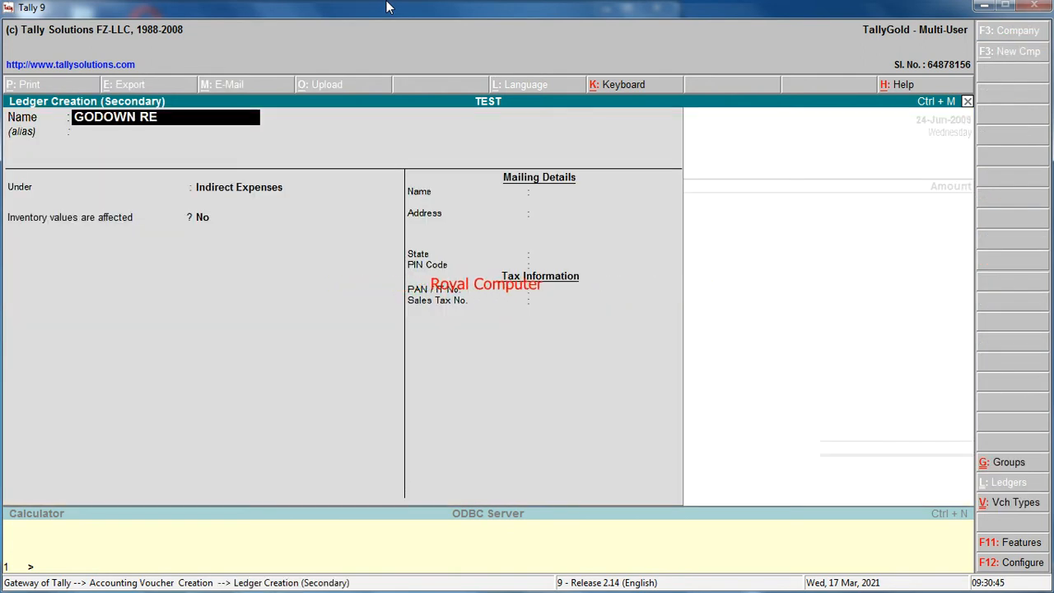
pyautogui.press('Return')
pyautogui.press('Return')
pyautogui.press('Return')
pyautogui.press('Return')
pyautogui.press('Return')
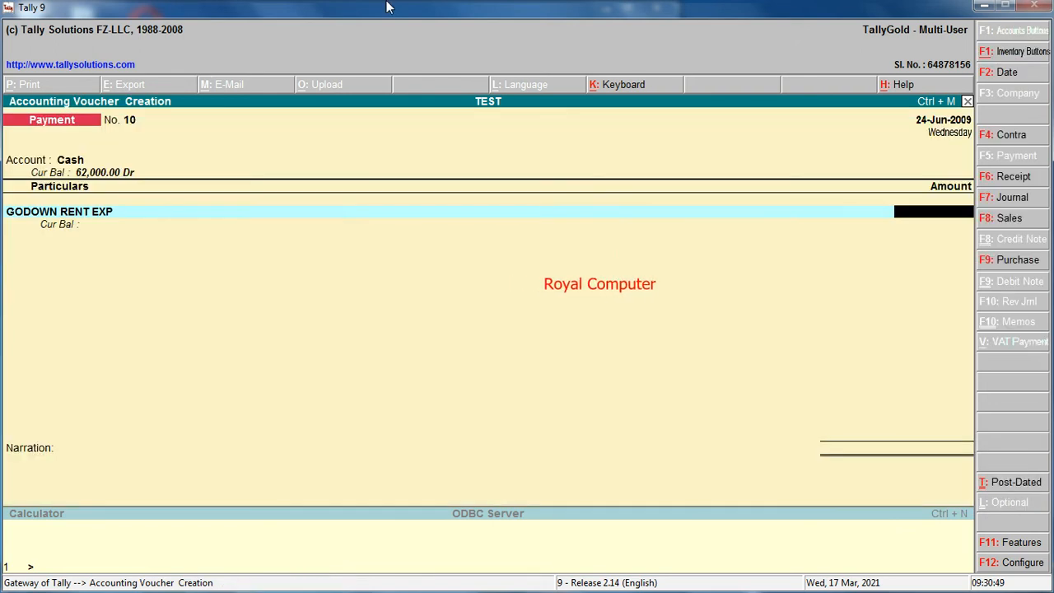
# Enter 6,000 as the amount for GODOWN RENT EXP and save the payment voucher
pyautogui.write('6000')
pyautogui.press('Return')
pyautogui.press('Return')
pyautogui.press('Return')
pyautogui.press('Return')
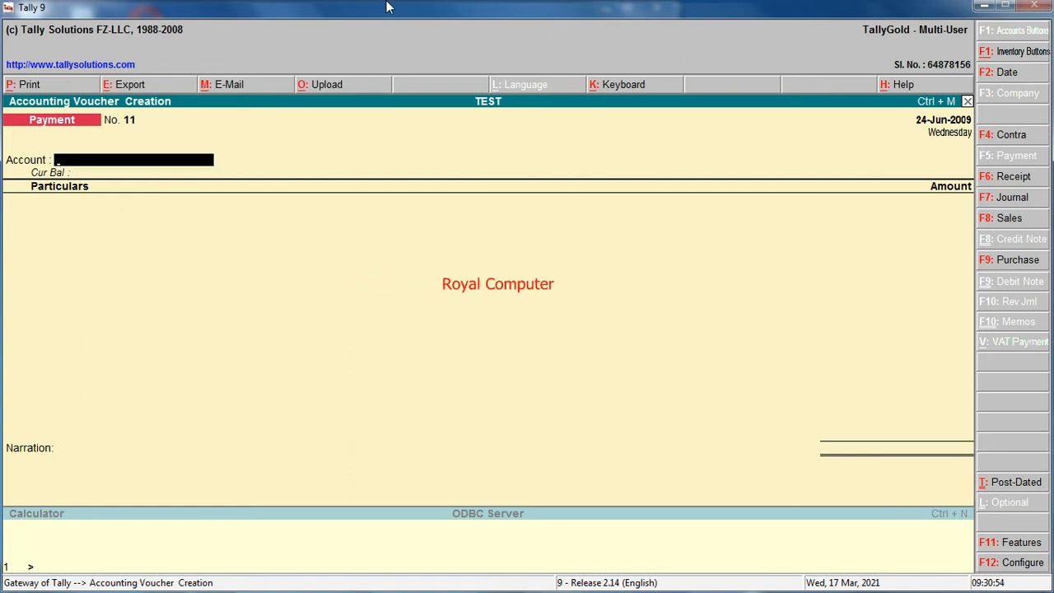
# Set the payment voucher's date to 25-6-2009 and choose AXIS BANK as the account
pyautogui.press('F2')
pyautogui.write('25-6-2009')
pyautogui.press('Return')
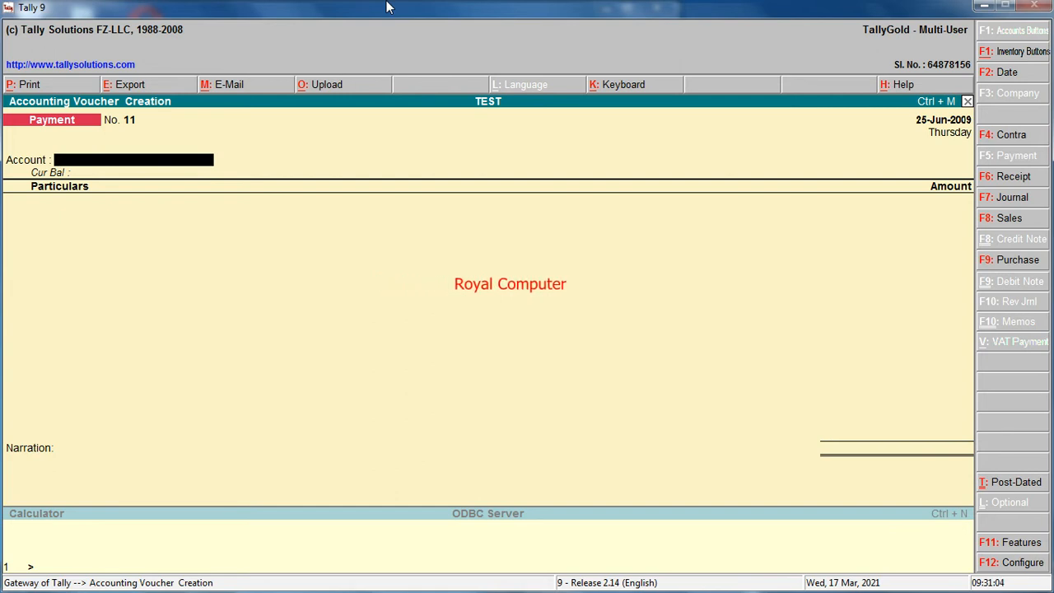
pyautogui.write('a')
pyautogui.press('Return')
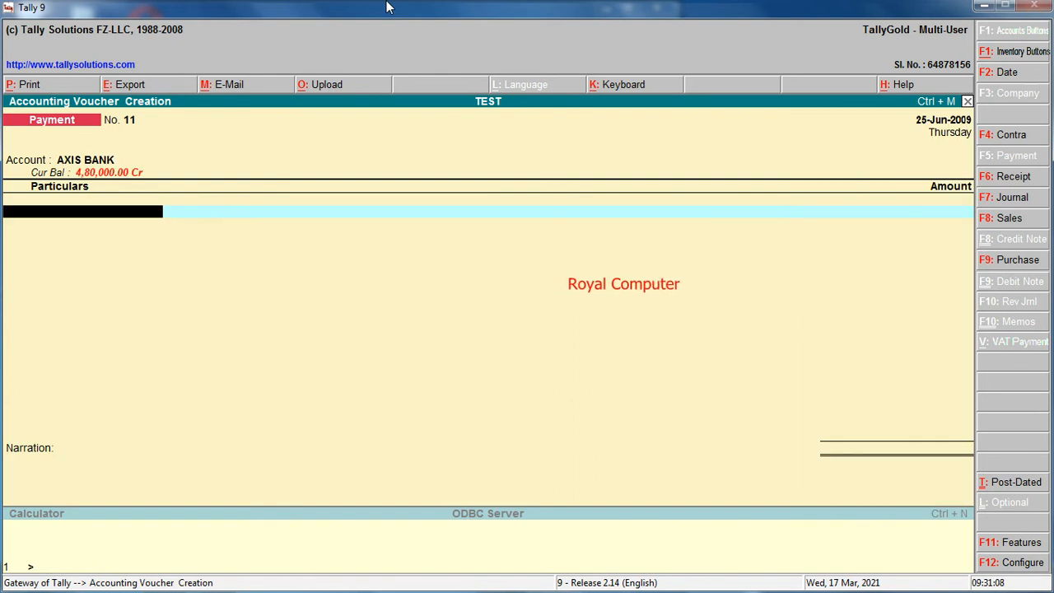
# Add BANK CHARGES with an amount of 1,000 and save the payment voucher
pyautogui.write('bank')
pyautogui.press('Return')
pyautogui.write('1,000')
pyautogui.press('Return')
pyautogui.press('Return')
pyautogui.press('Return')
pyautogui.press('Return')
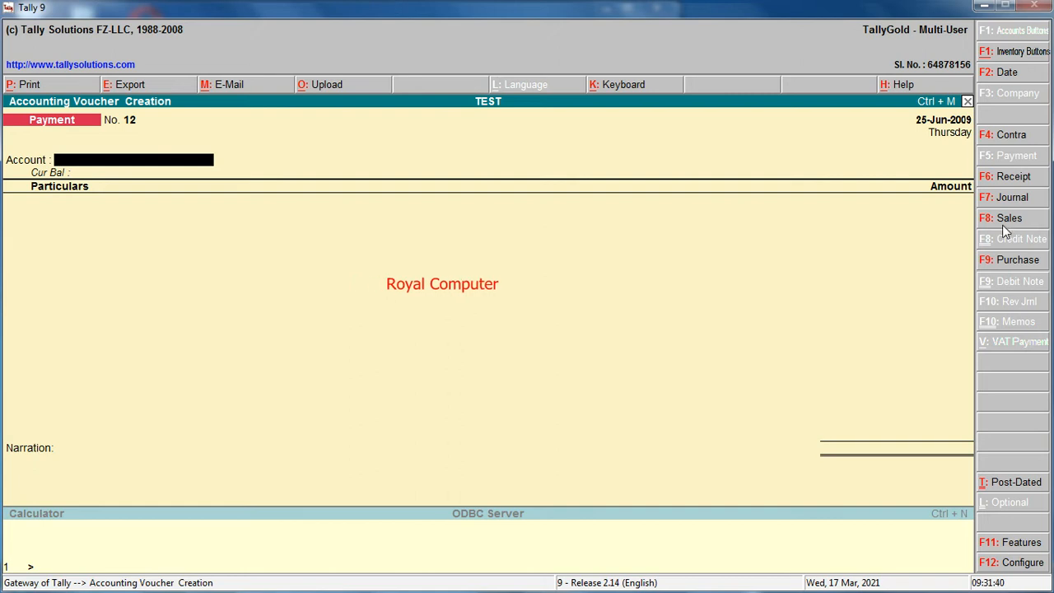
# Start a journal voucher and create the ledger GOODS LOSS under Indirect Expenses from within it
pyautogui.click(1006, 198)
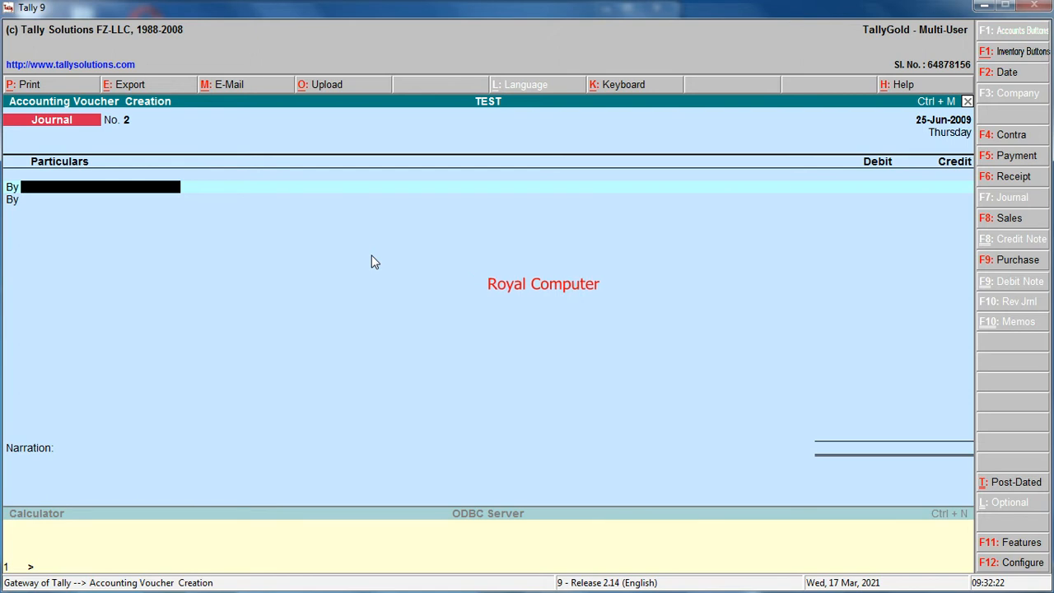
pyautogui.write('G')
pyautogui.press('BackSpace')
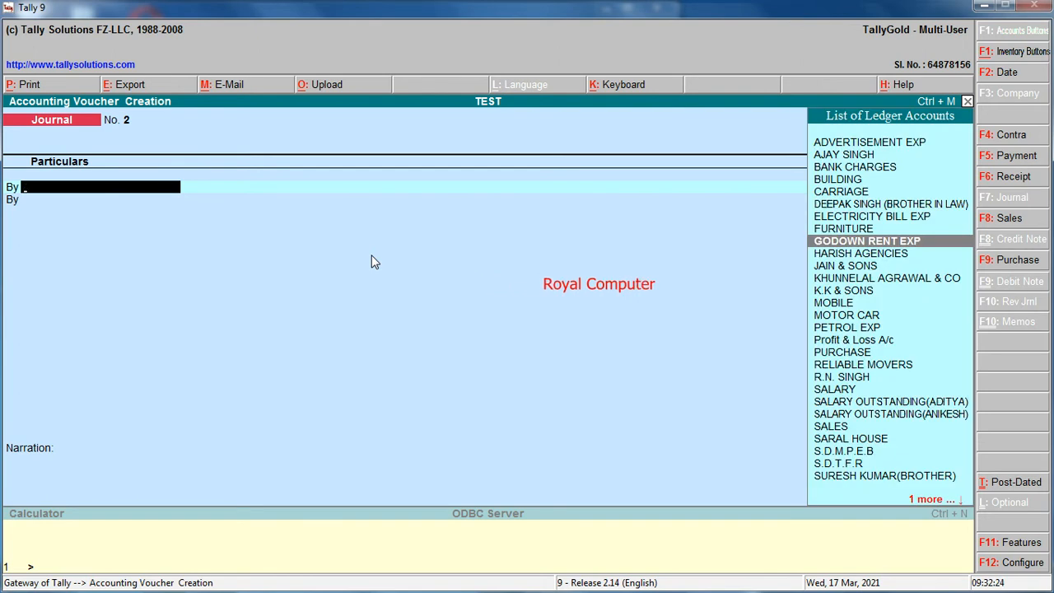
pyautogui.hotkey('alt', 'c')
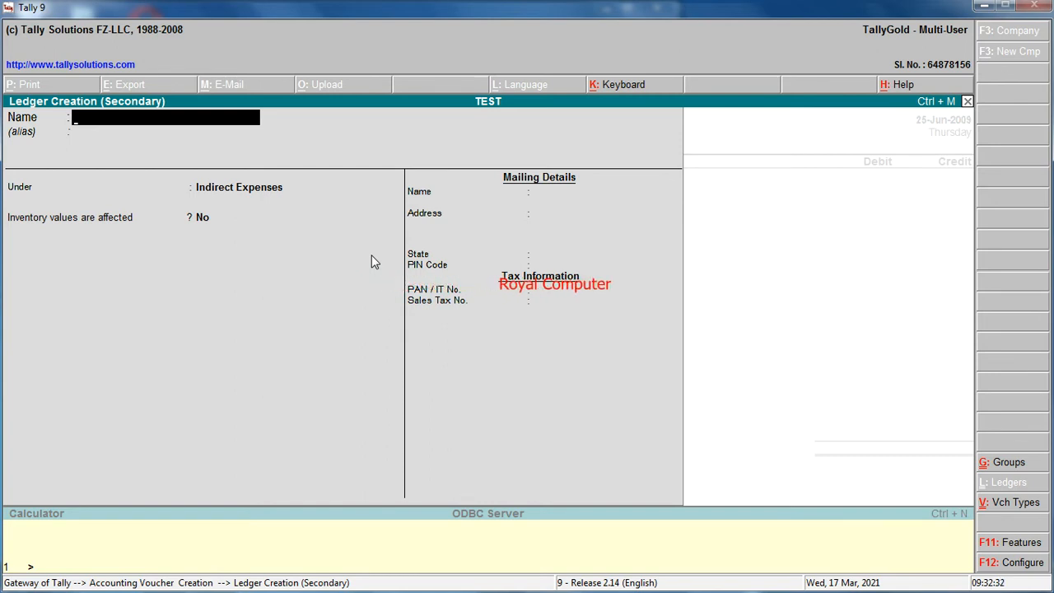
pyautogui.write('GOODS LOSS')
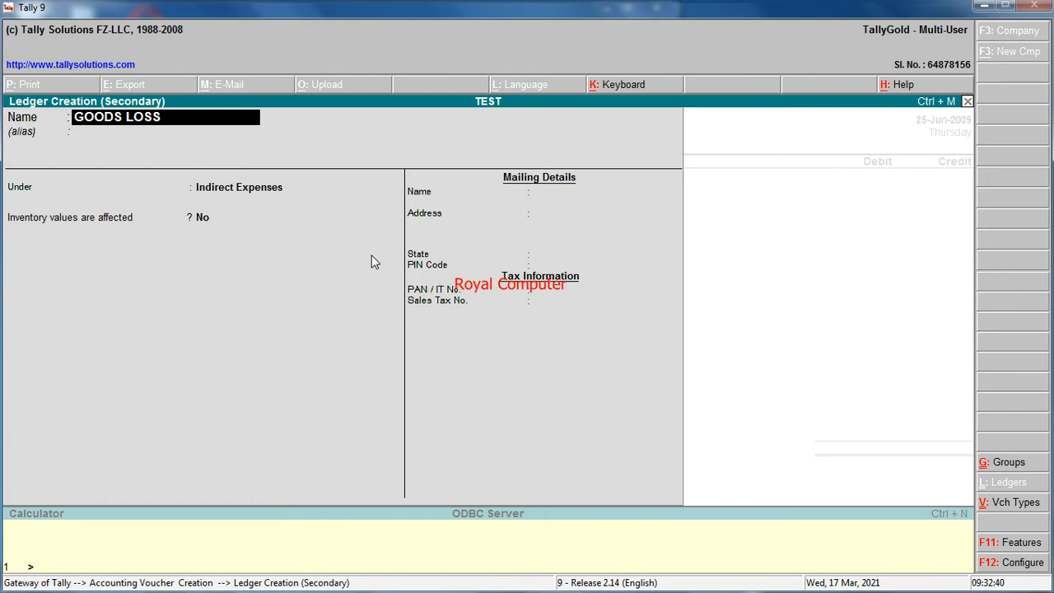
pyautogui.press('Return')
pyautogui.press('Return')
pyautogui.press('Return')
pyautogui.press('Return')
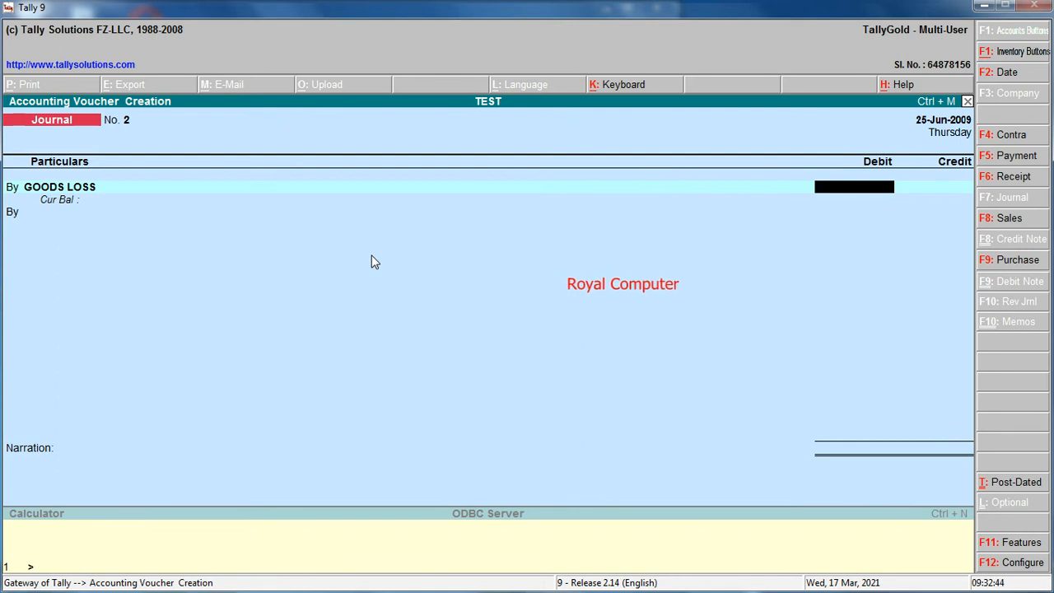
# Debit GOODS LOSS and credit PURCHASE with 8,000, and save the journal voucher with no narration
pyautogui.write('8000')
pyautogui.press('Return')
pyautogui.write('t')
pyautogui.press('Return')
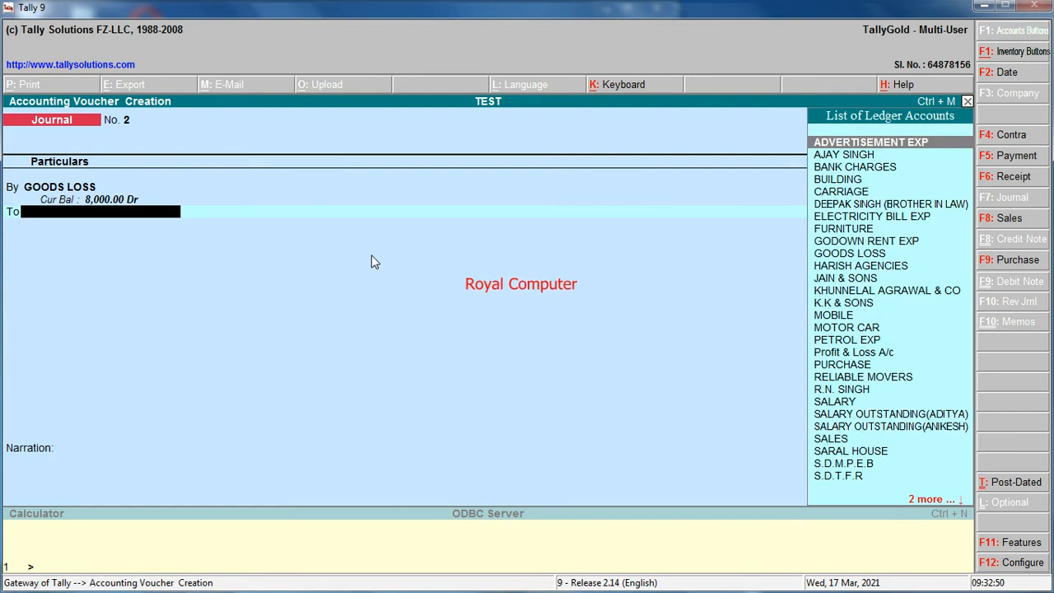
pyautogui.write('pur')
pyautogui.press('Return')
pyautogui.press('Return')
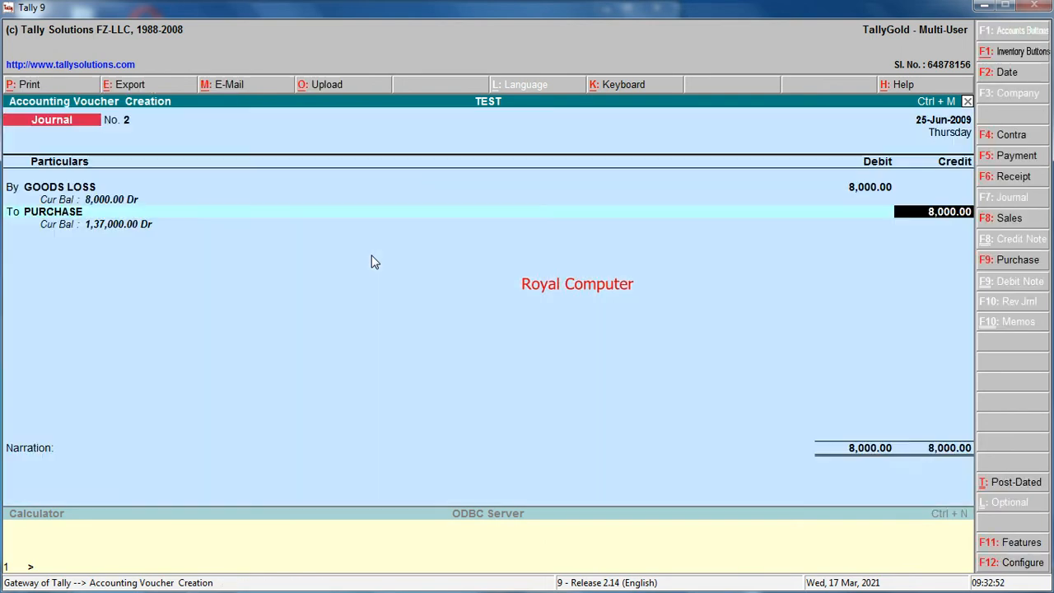
pyautogui.press('Return')
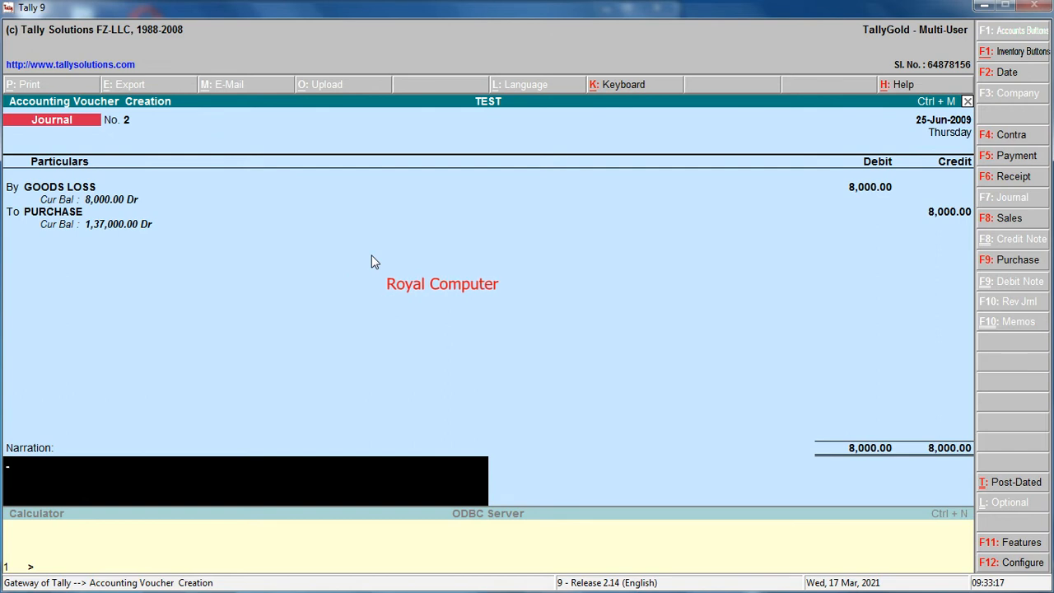
pyautogui.press('Return')
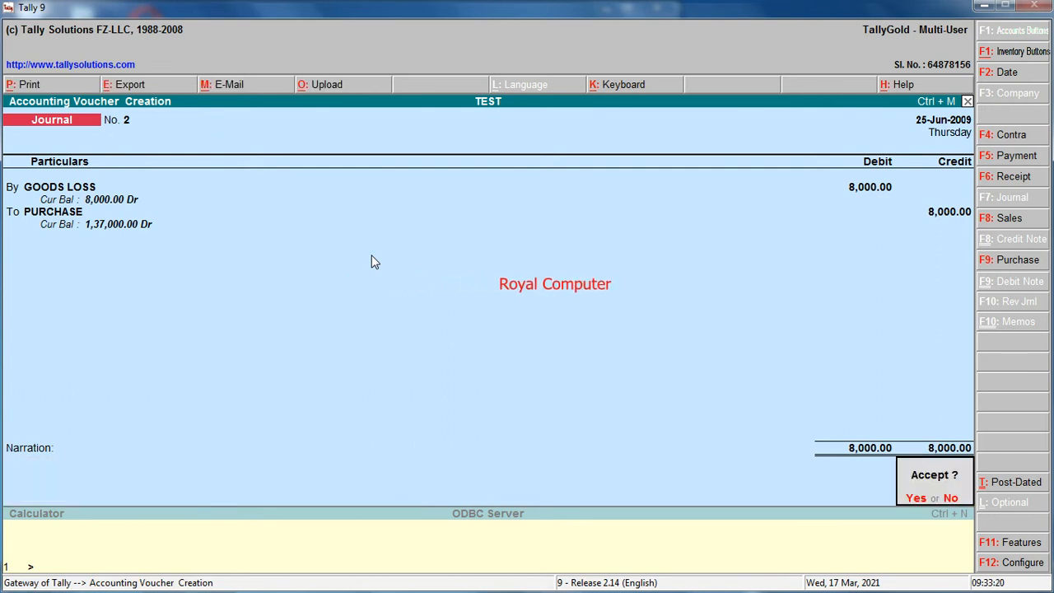
pyautogui.press('Escape')
# Set the voucher date to 26-Jun-2009 and start a payment voucher with Cash as the account
pyautogui.press('F2')
pyautogui.press('Return')
pyautogui.press('Return')
pyautogui.press('Return')
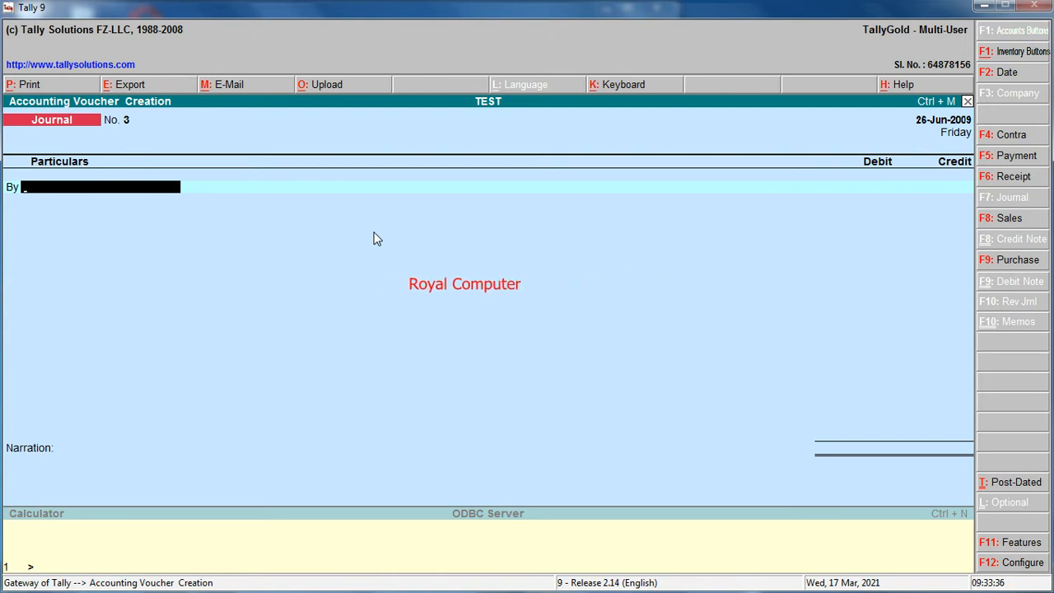
pyautogui.press('F5')
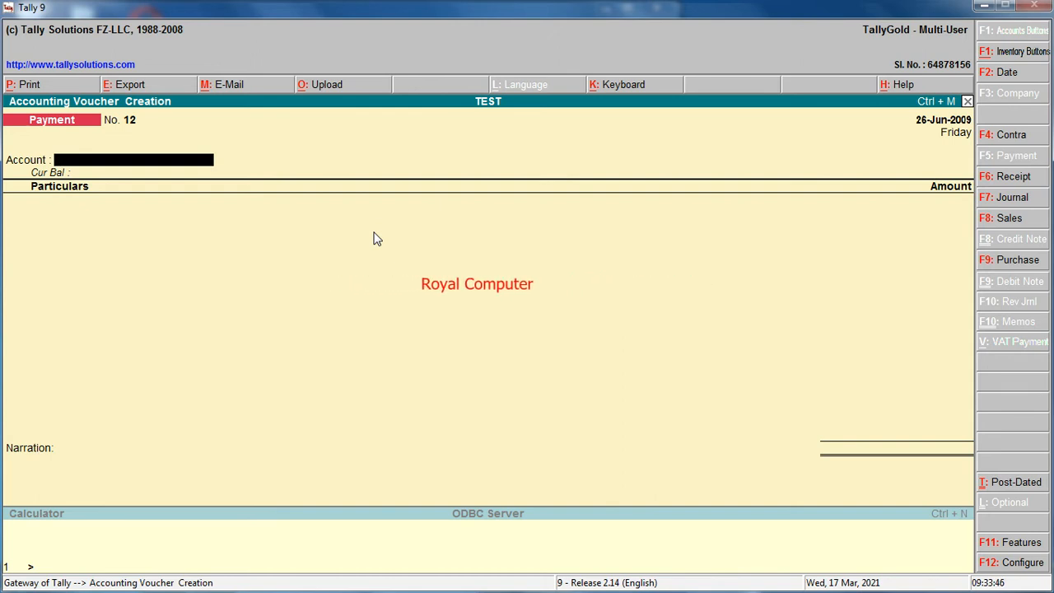
pyautogui.write('CAS')
pyautogui.press('Return')
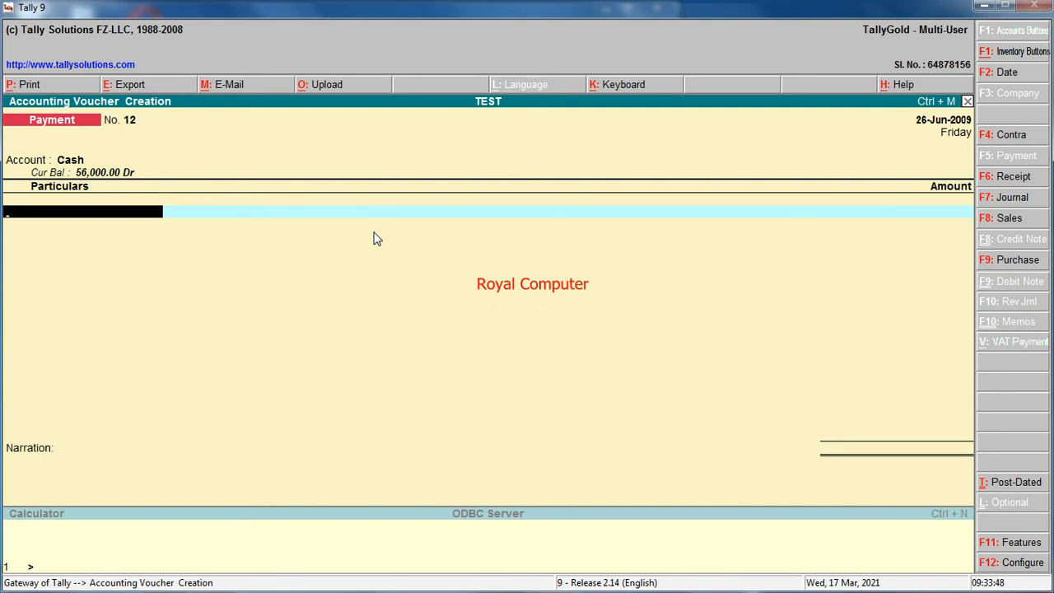
# Create the ledger NEWS PAPER under Indirect Expenses from within the payment voucher
pyautogui.hotkey('alt', 'c')
pyautogui.write('NEWS PAPER')
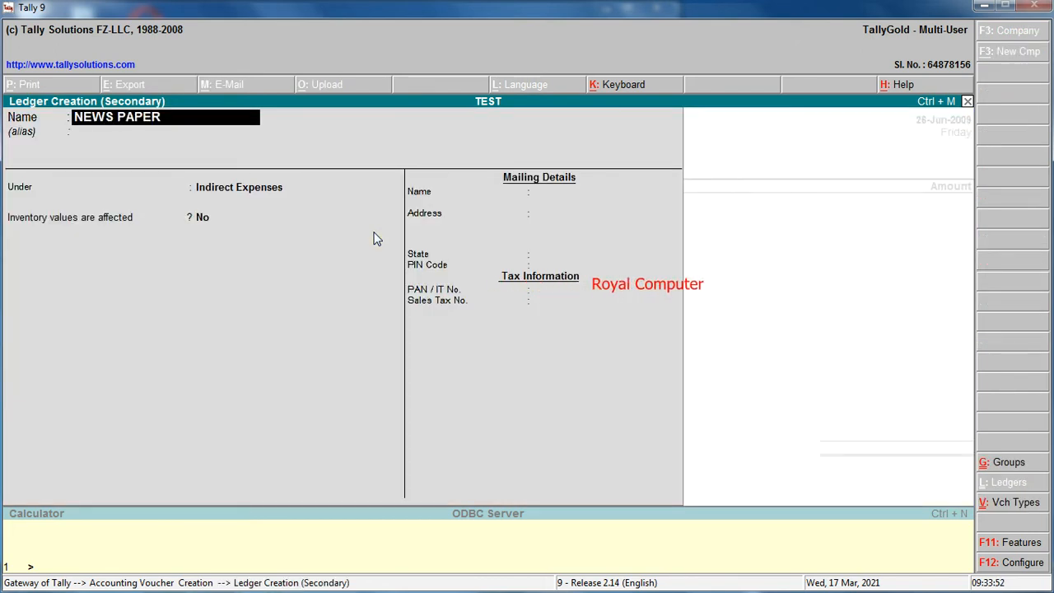
pyautogui.press('Return')
pyautogui.press('Return')
pyautogui.press('Return')
pyautogui.press('Return')
pyautogui.press('Return')
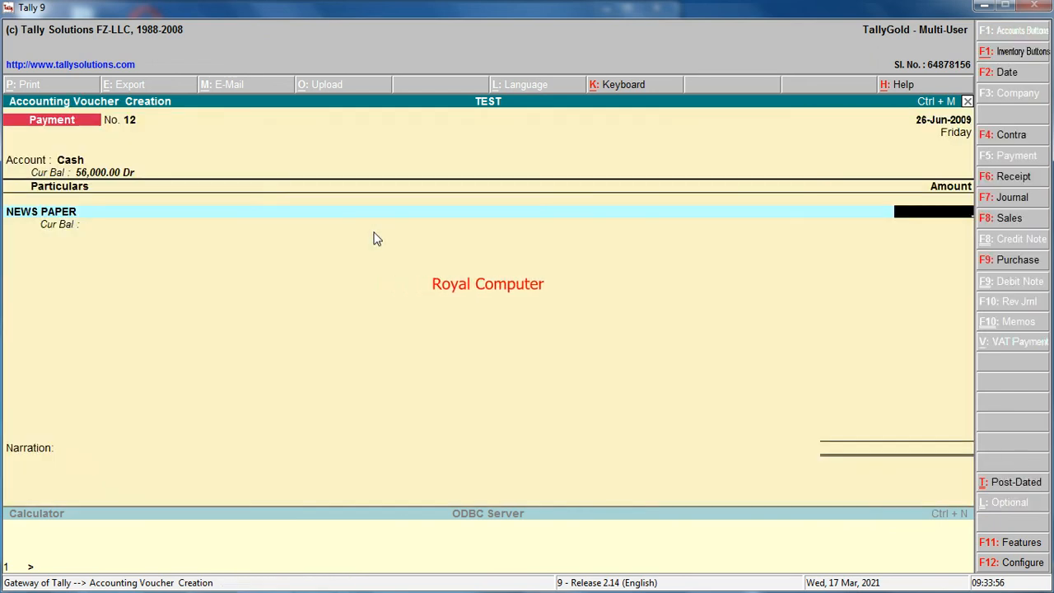
# Enter 200 as the amount for NEWS PAPER and save the payment voucher with the date 27-Jun-2009
pyautogui.press('Return')
pyautogui.press('Return')
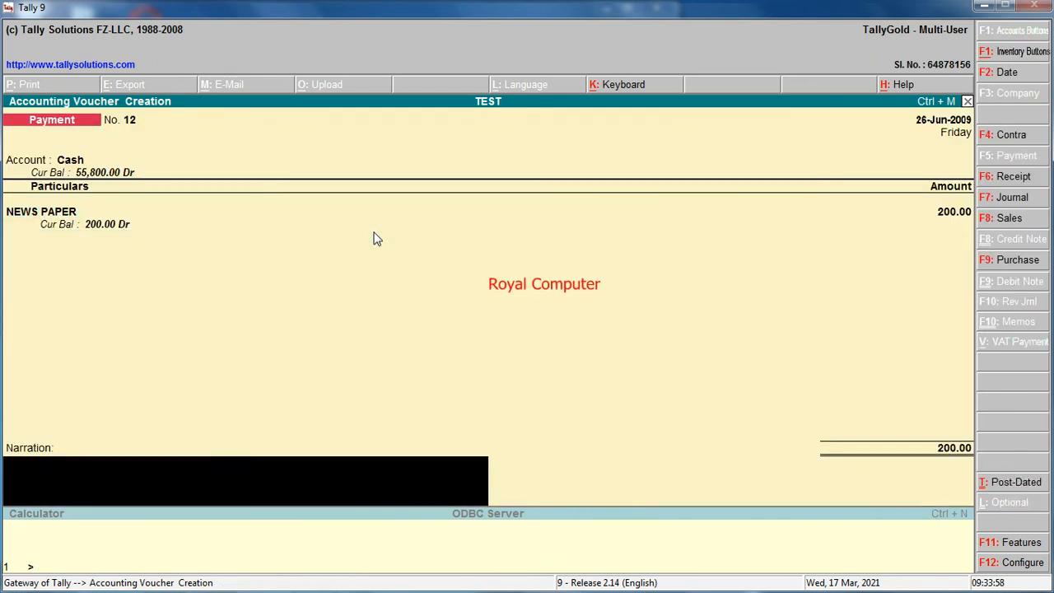
pyautogui.press('Return')
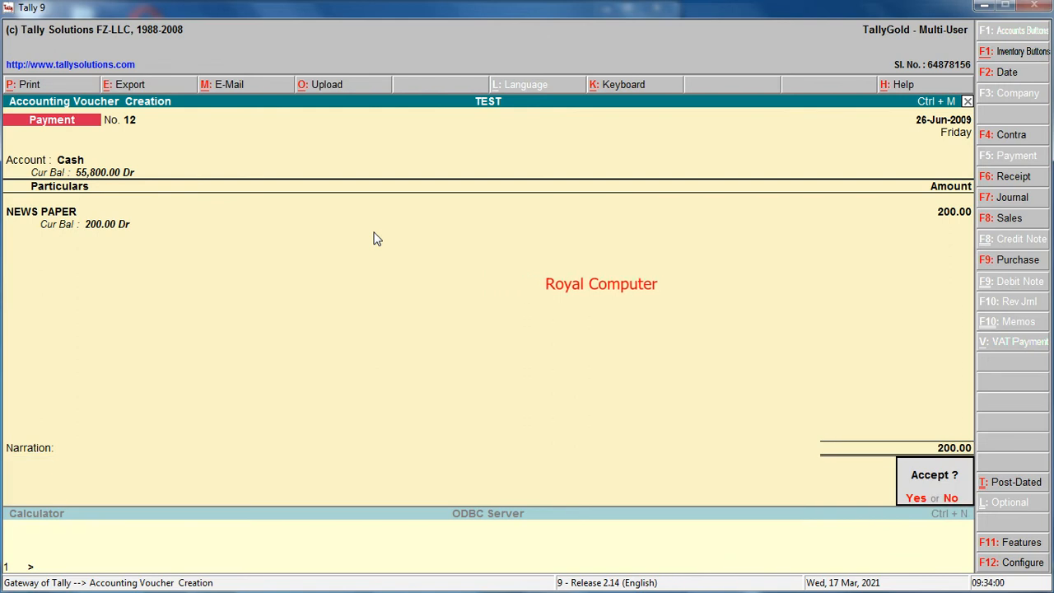
pyautogui.press('BackSpace')
pyautogui.press('F2')
pyautogui.press('Return')
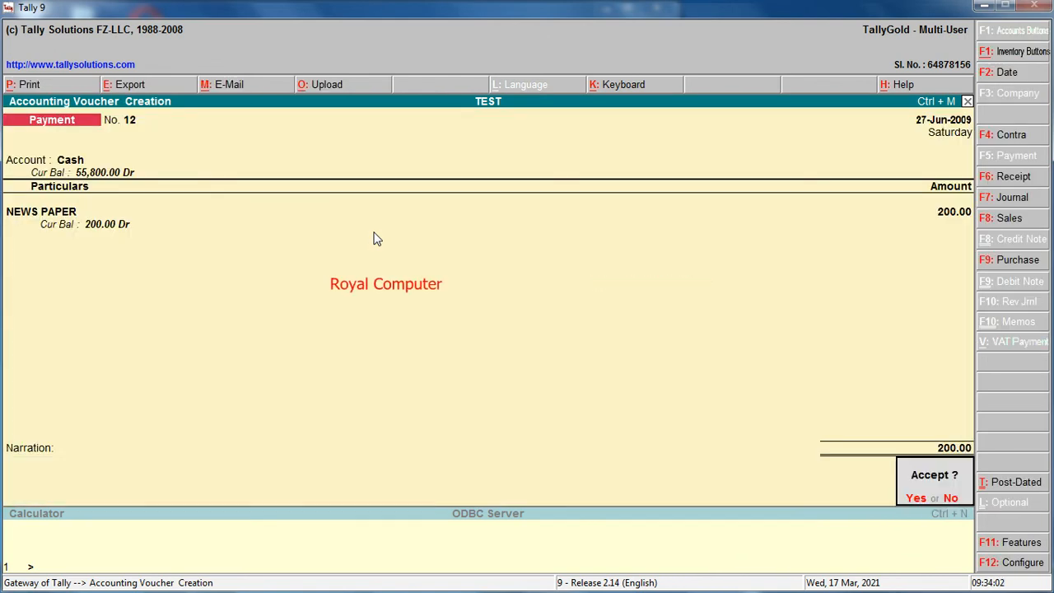
pyautogui.press('Return')
# Set the new payment voucher's date to 28-Jun-2009 and choose STATE BANK OF INDIA as the account
pyautogui.press('F2')
pyautogui.press('Return')
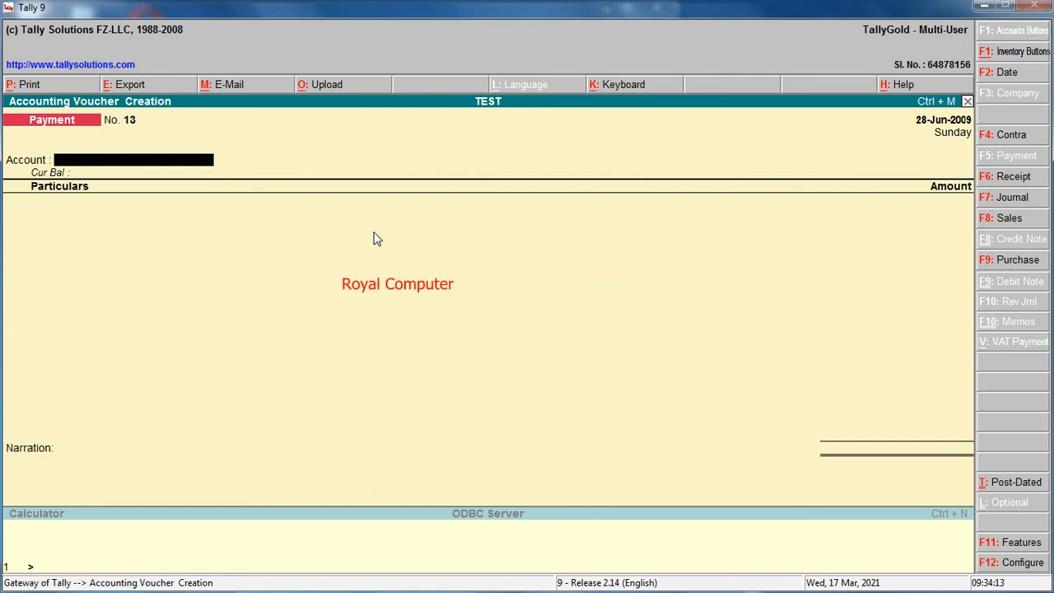
pyautogui.write('ST')
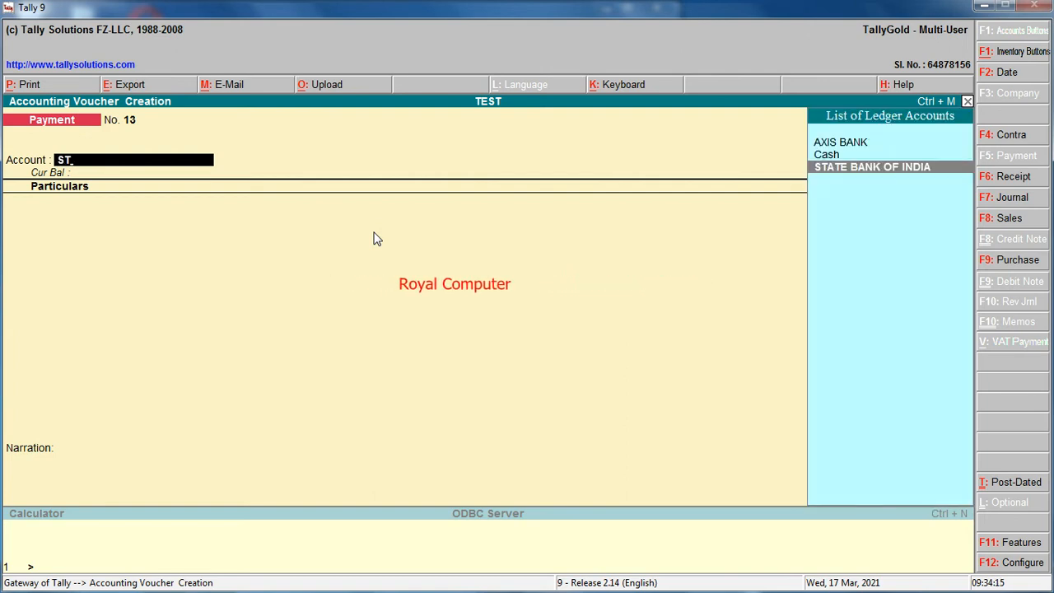
pyautogui.press('Return')
# Create the ledger TELEPHONE EXP under Indirect Expenses from within the payment voucher
pyautogui.hotkey('alt', 'c')
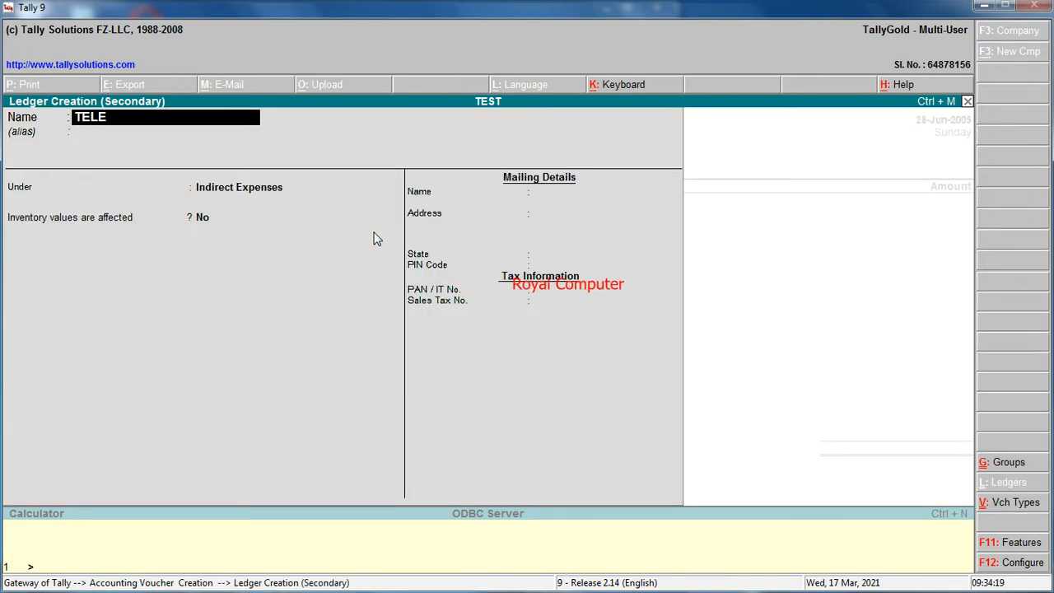
pyautogui.write('TELEPHONE EXP')
pyautogui.press('Return')
pyautogui.press('Return')
pyautogui.press('Return')
pyautogui.press('Return')
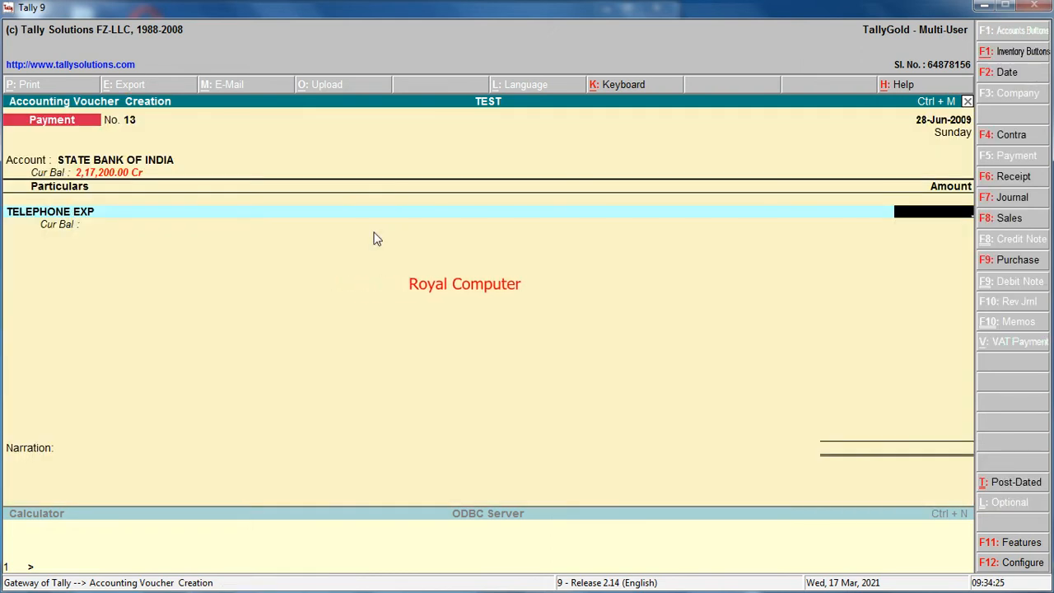
# Enter 2,000 as the amount for TELEPHONE EXP and save the payment voucher
pyautogui.press('Return')
pyautogui.press('Return')
pyautogui.press('Return')
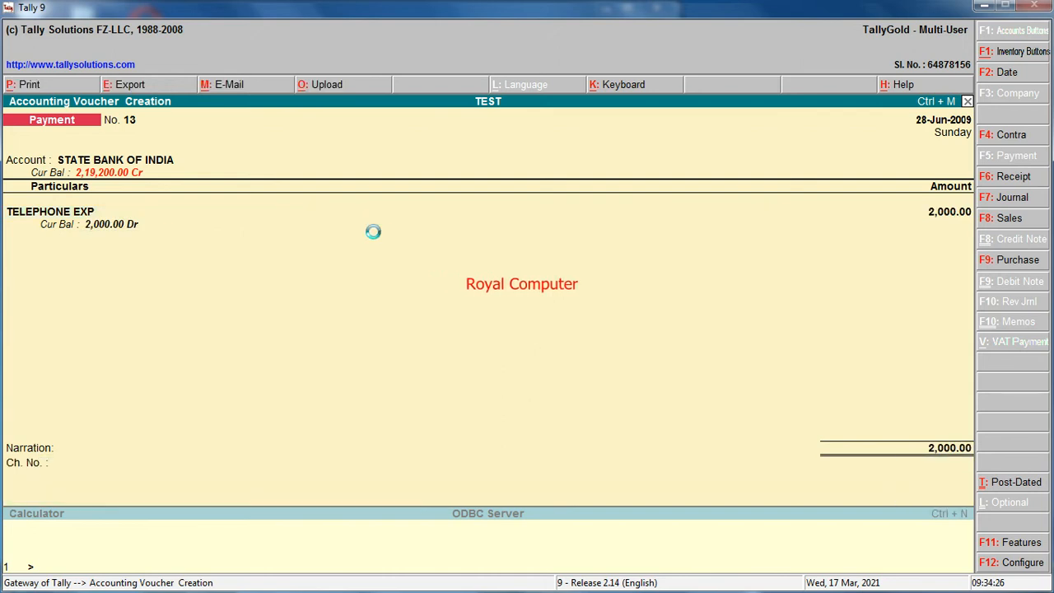
# Set the next payment voucher's date to 29-Jun-2009 and choose STATE BANK OF INDIA as the account
pyautogui.press('F2')
pyautogui.press('Return')
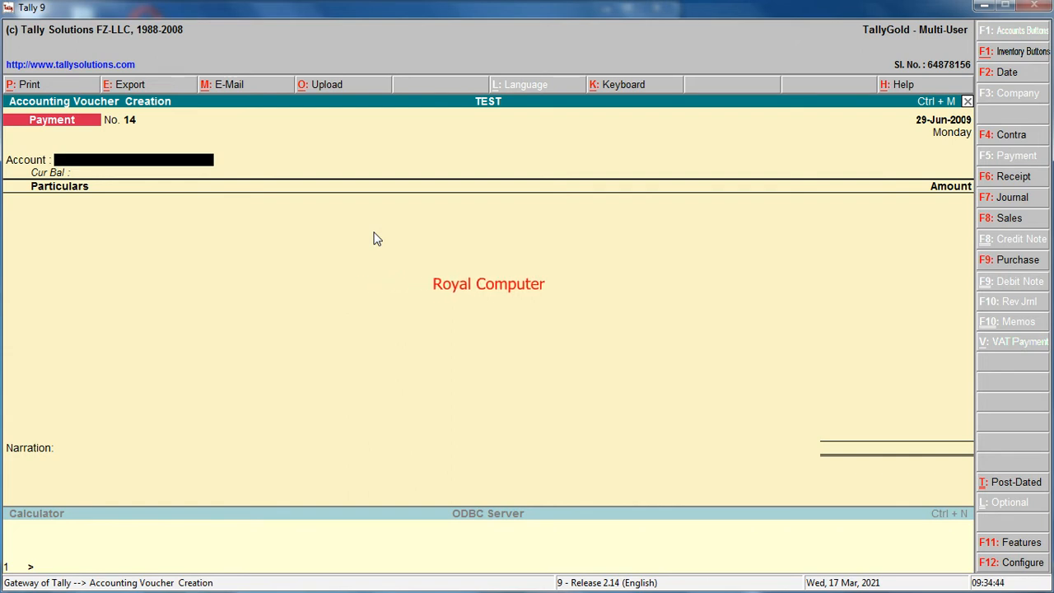
pyautogui.write('S')
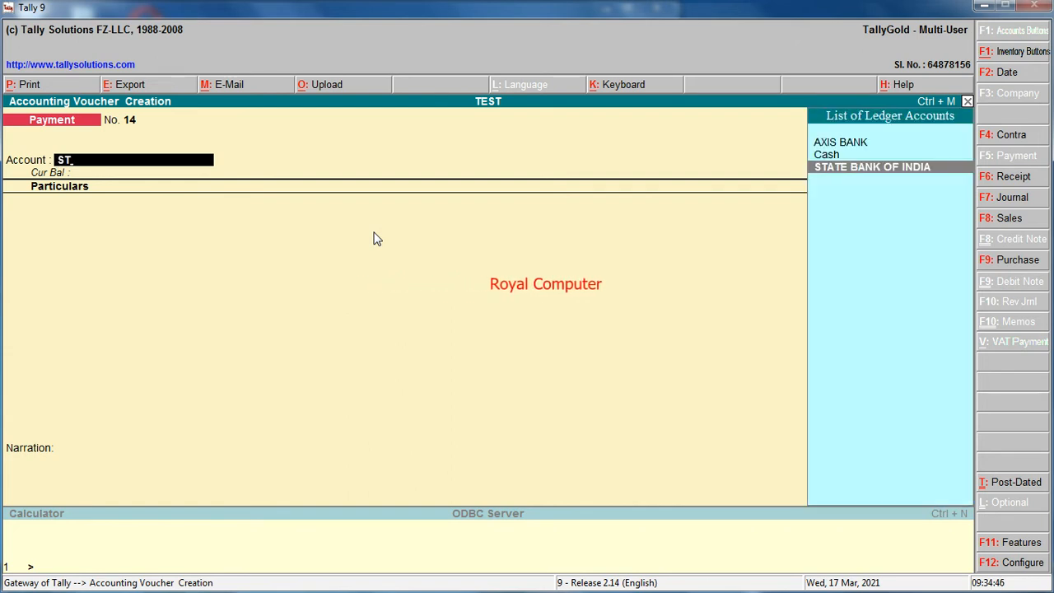
pyautogui.write('T')
pyautogui.press('Return')
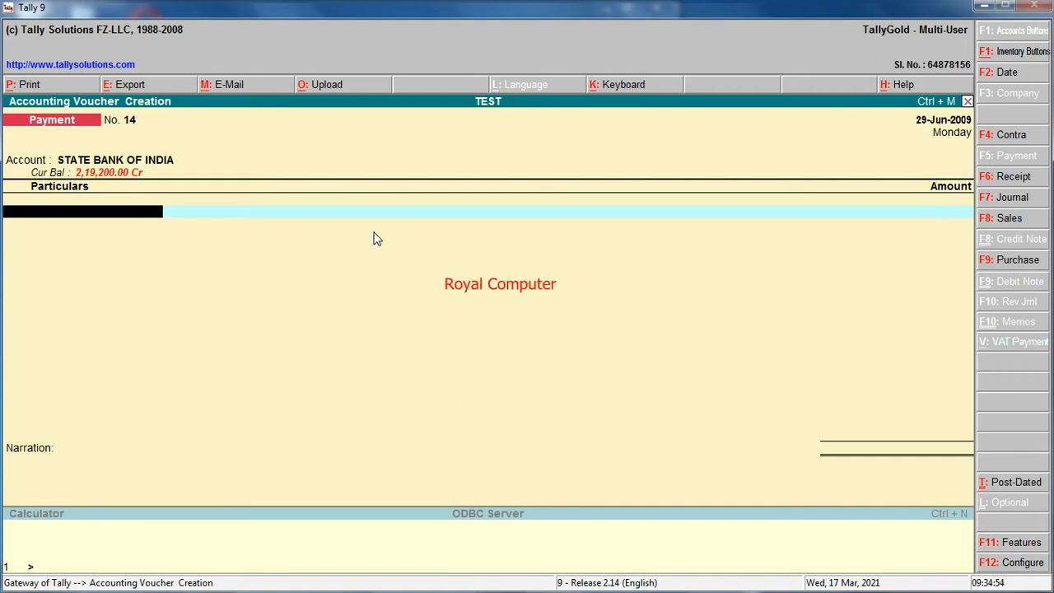
# Add K.K & SONS with an amount of 25,000, allocated as Agst Ref to bill 1
pyautogui.write('KK')
pyautogui.press('Return')
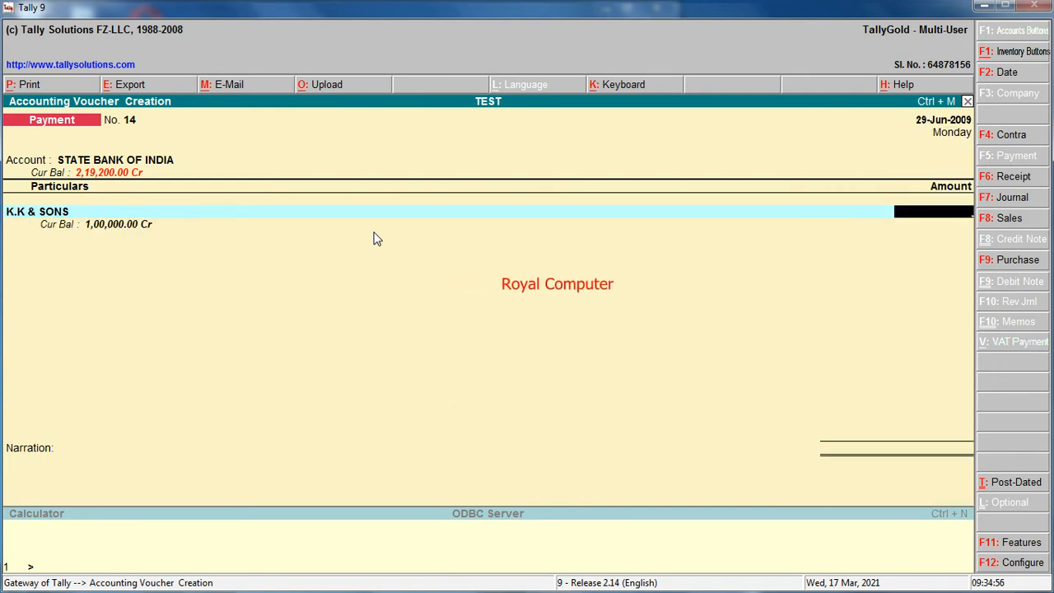
pyautogui.write('25000')
pyautogui.press('Return')
pyautogui.press('Return')
pyautogui.press('Return')
pyautogui.press('Return')
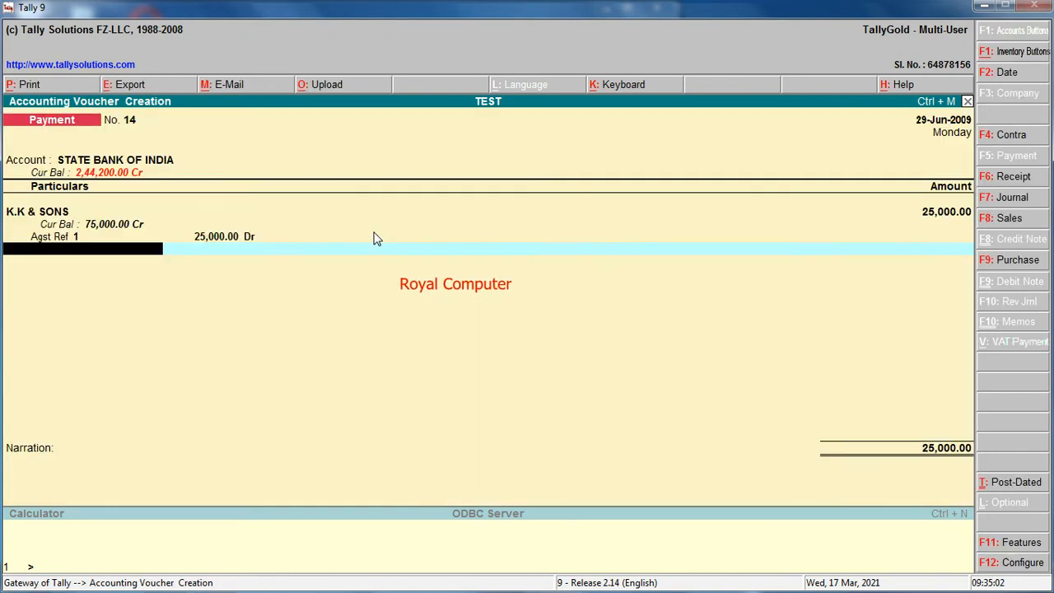
# Add BANK CHARGES of 40 as a second entry and save the payment voucher
pyautogui.write('C')
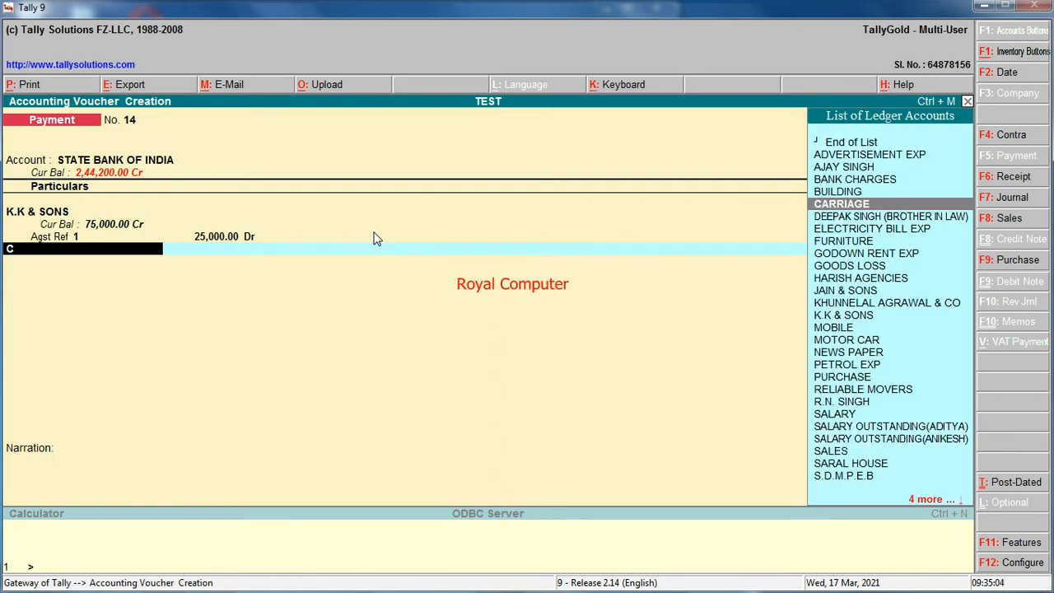
pyautogui.write('B')
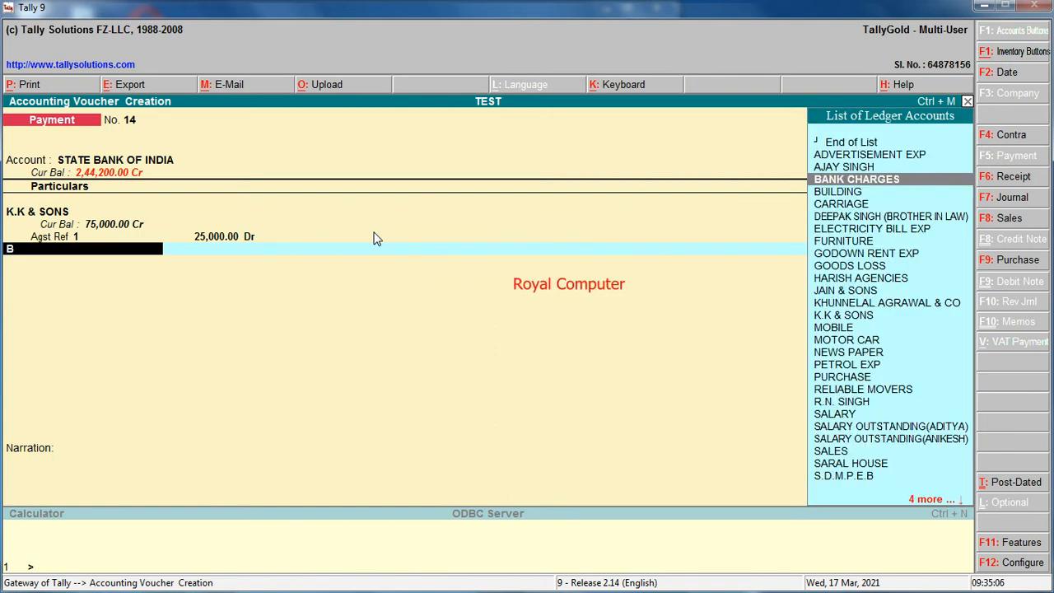
pyautogui.press('Return')
pyautogui.press('Return')
pyautogui.press('Return')
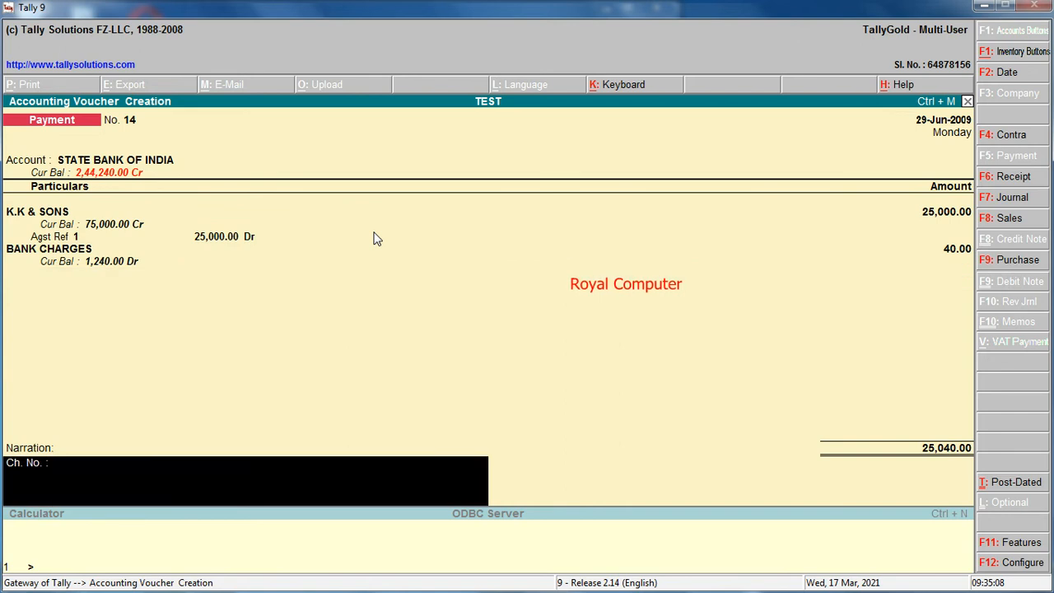
pyautogui.press('Return')
pyautogui.press('Return')
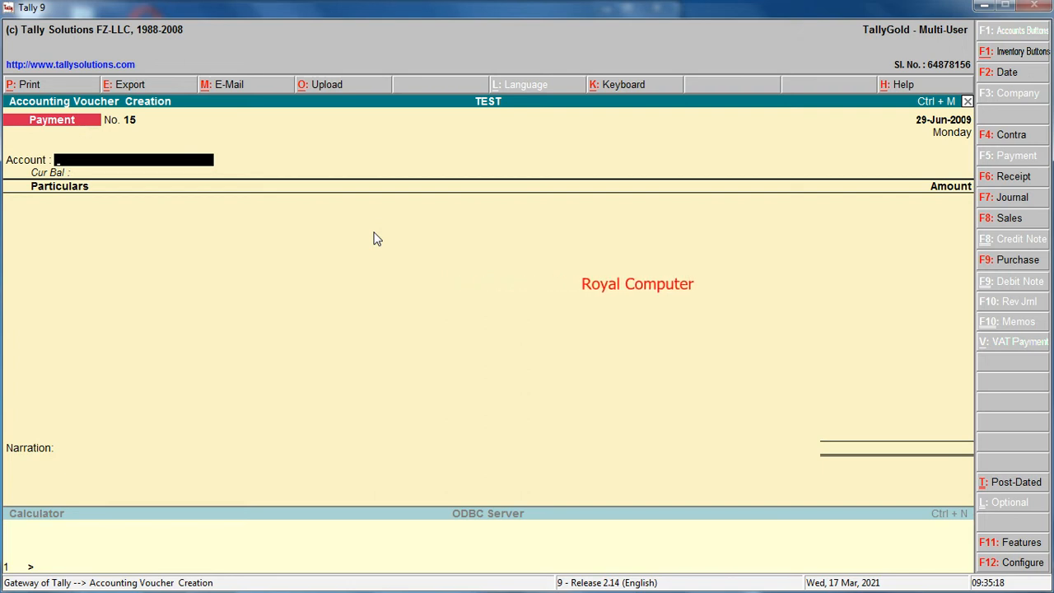
# Set the next payment voucher's date to 30-Jun-2009 and choose Cash as the account
pyautogui.press('F2')
pyautogui.press('Return')
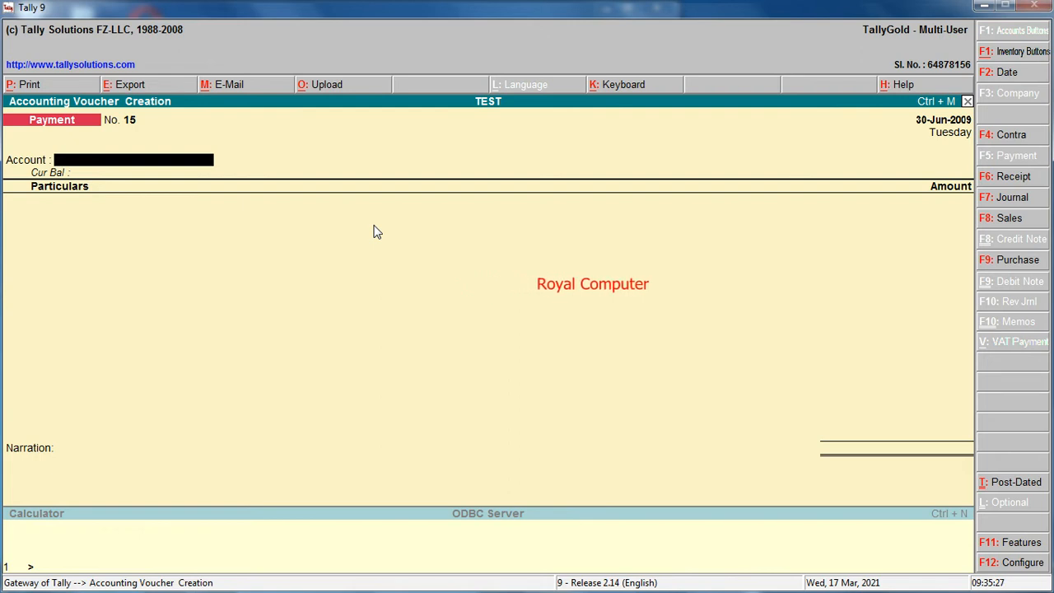
pyautogui.write('CAS')
pyautogui.press('Return')
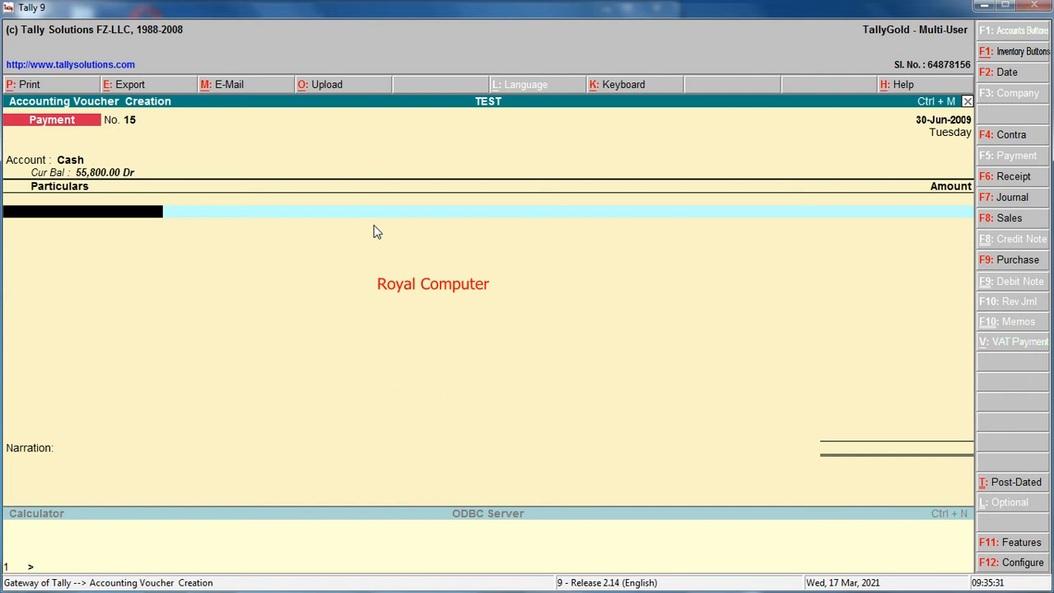
# Create a ledger named FURNITURE REPAIRS EXP under Indirect Expenses for the payment voucher's particulars
pyautogui.hotkey('alt', 'c')
pyautogui.write('F')
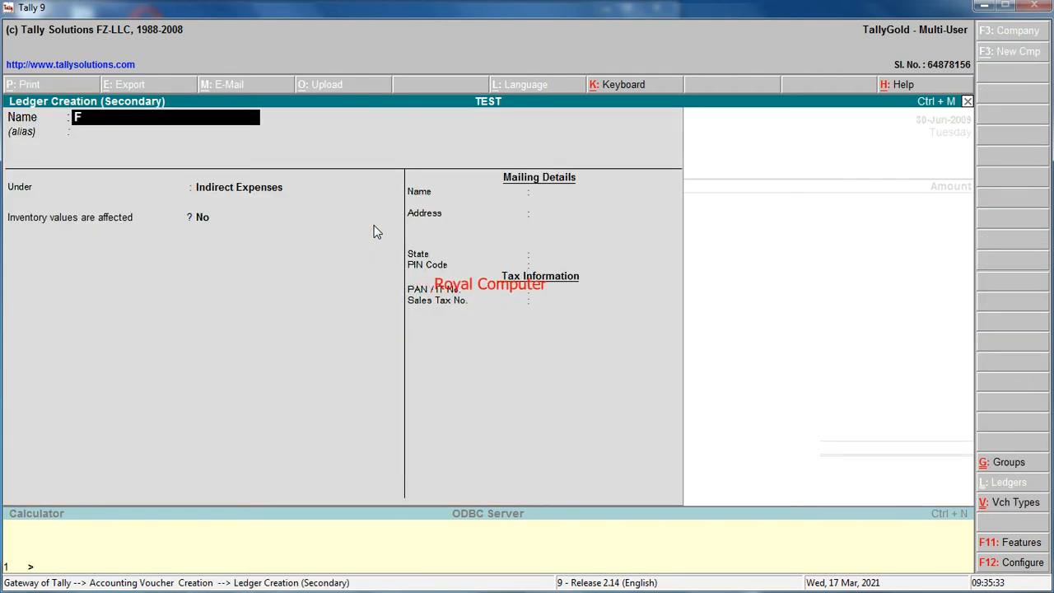
pyautogui.write('URNITURE')
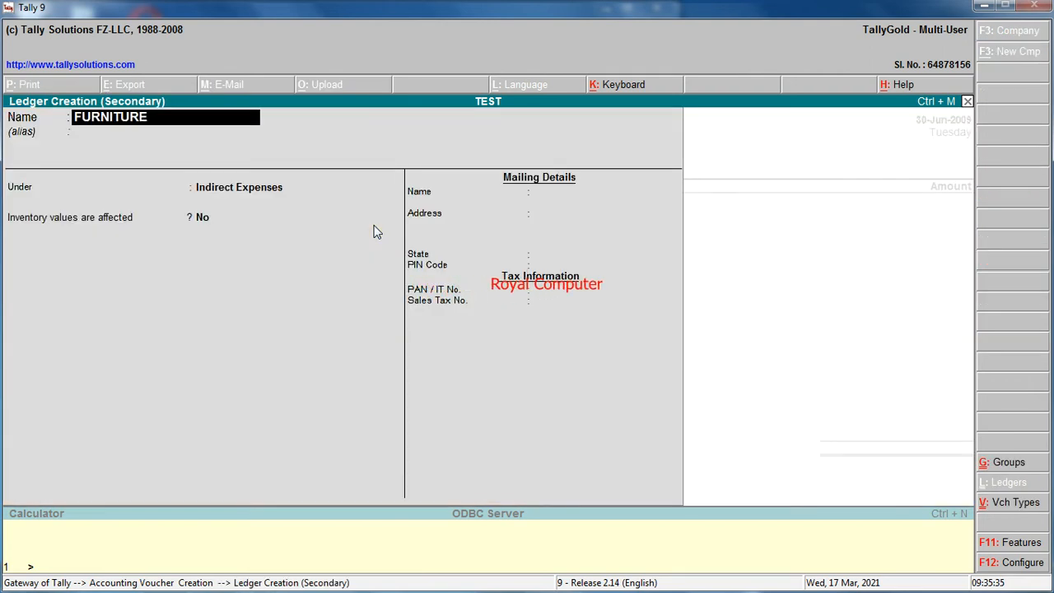
pyautogui.write(' REPAIRS EXP')
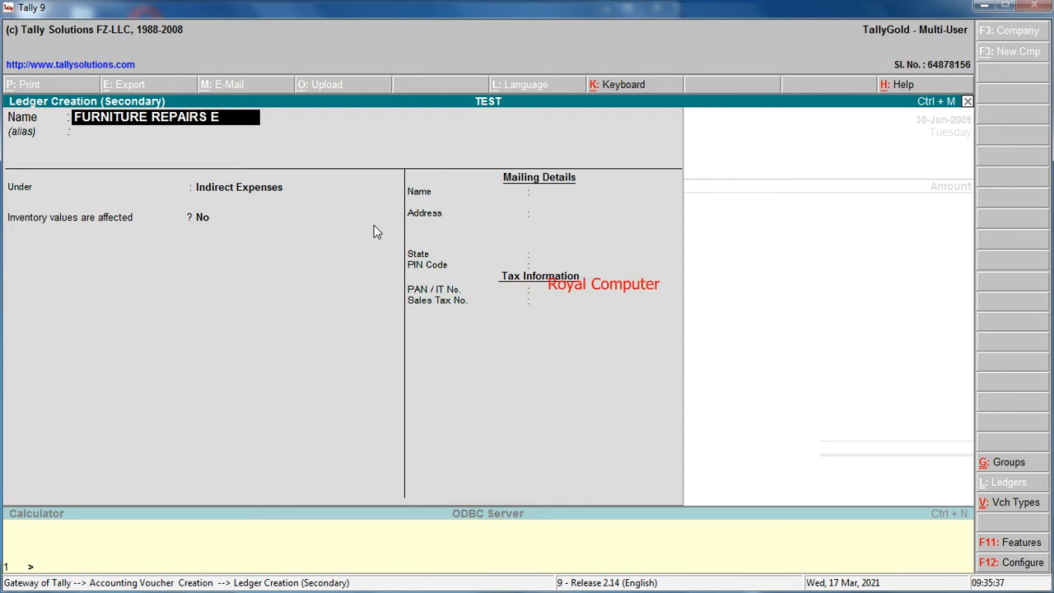
pyautogui.press('Return')
pyautogui.press('Return')
pyautogui.press('Return')
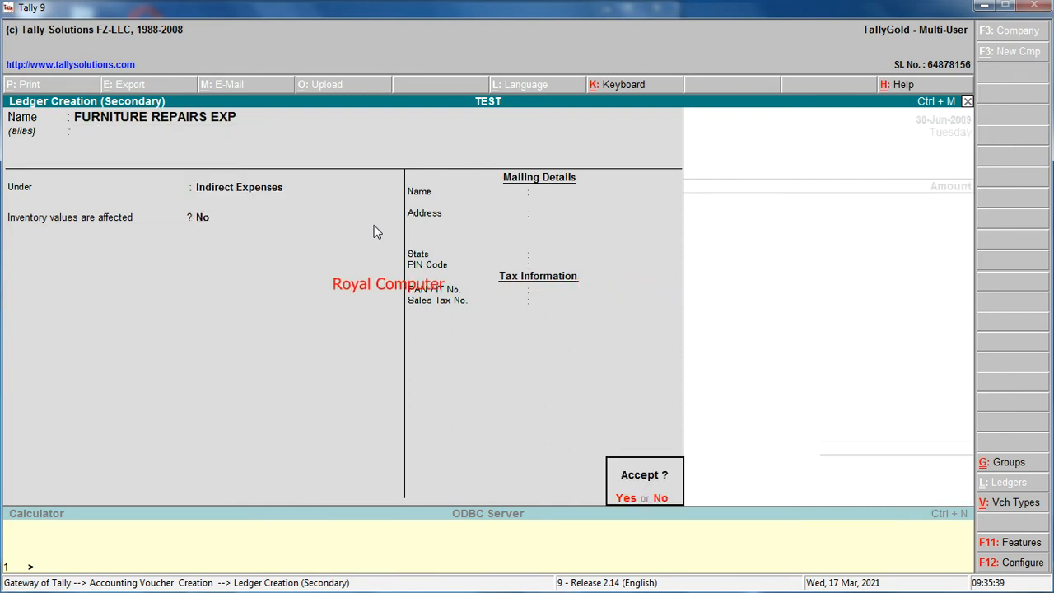
pyautogui.press('Return')
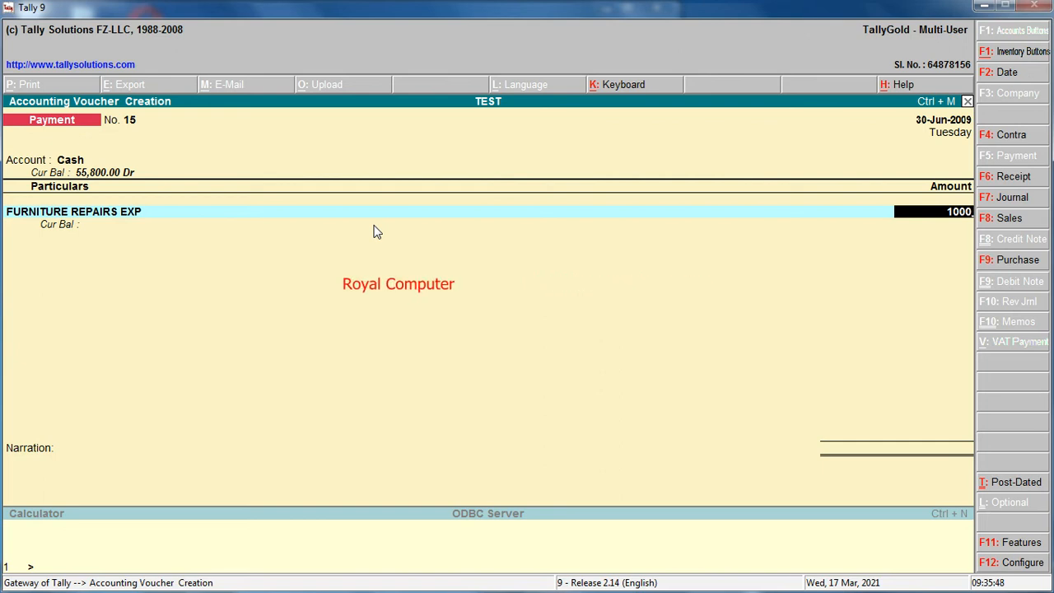
# Enter 1,000 for FURNITURE REPAIRS EXP and save the payment voucher without a narration
pyautogui.press('Return')
pyautogui.press('Return')
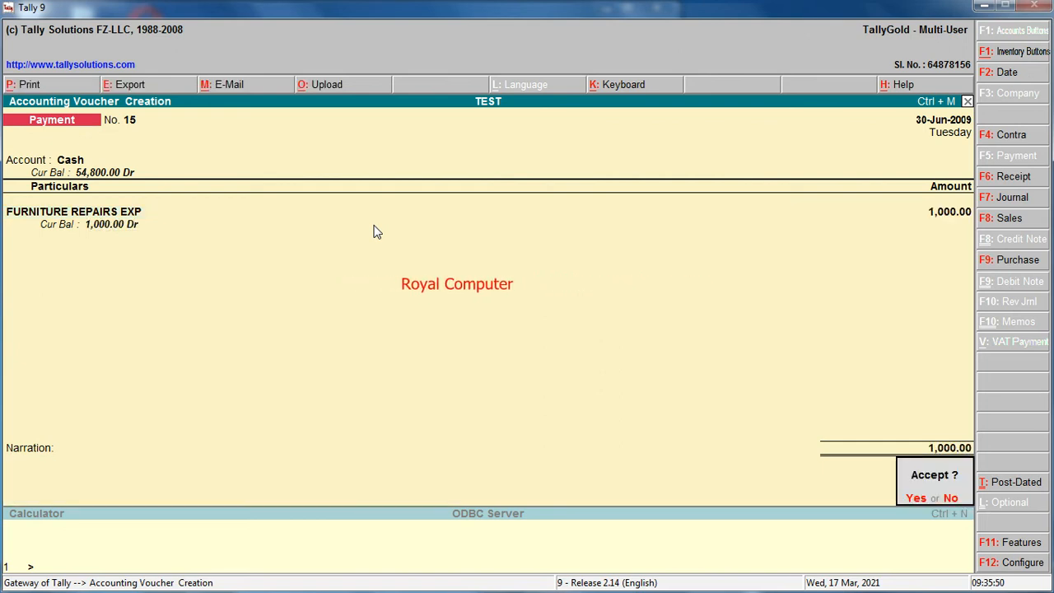
pyautogui.press('Return')
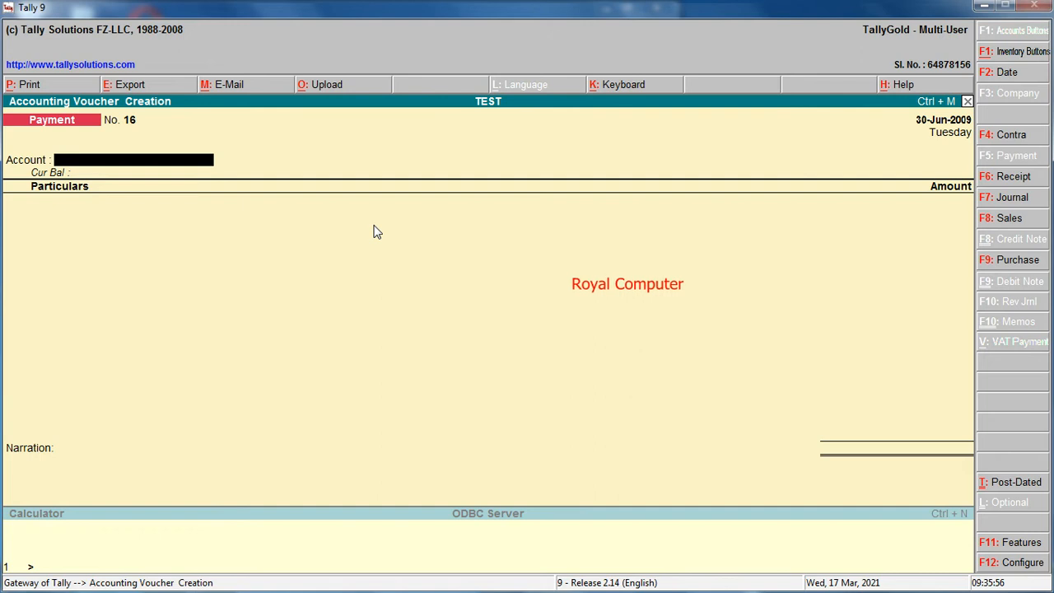
# Leave voucher entry, review the TEST company's trial balance, and return to the Gateway of Tally
pyautogui.press('Escape')
pyautogui.press('Return')
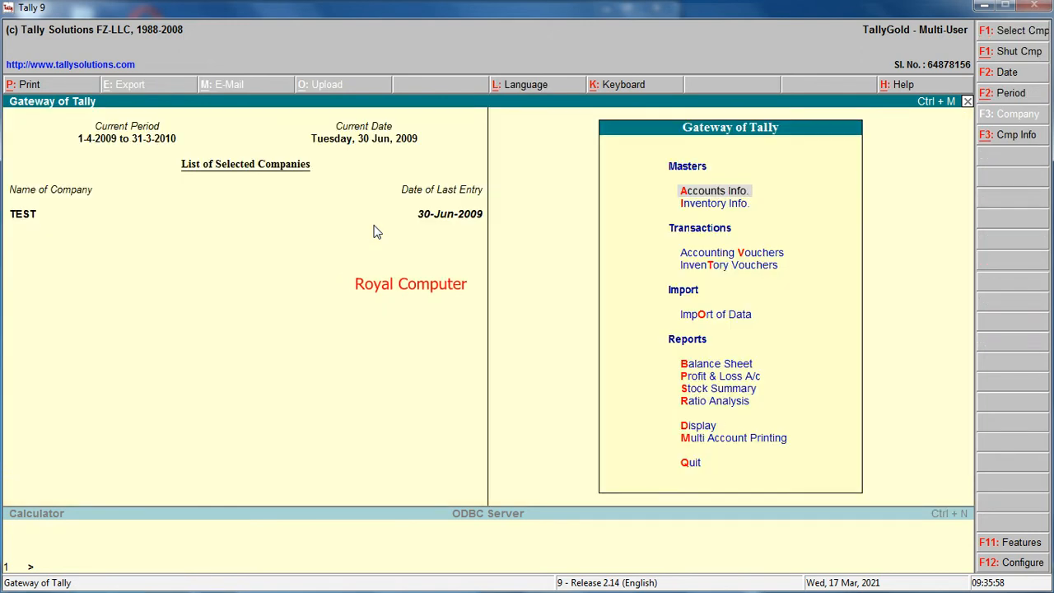
pyautogui.press('Down')
pyautogui.press('Down')
pyautogui.press('Down')
pyautogui.press('Down')
pyautogui.press('Down')
pyautogui.press('Down')
pyautogui.press('Down')
pyautogui.press('Down')
pyautogui.press('Down')
pyautogui.press('Return')
pyautogui.press('Return')
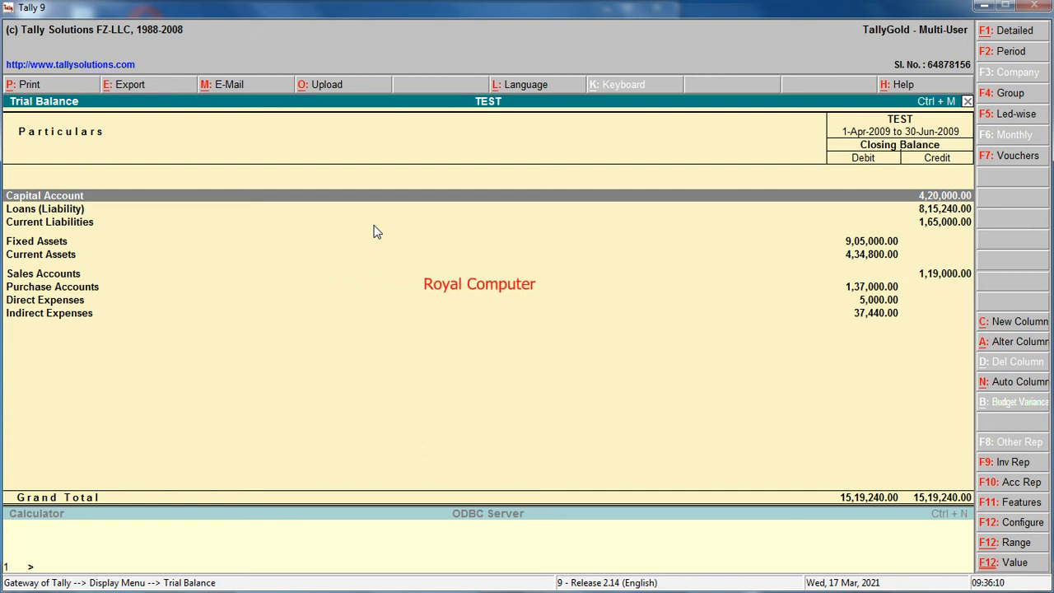
pyautogui.press('Escape')
pyautogui.press('Escape')
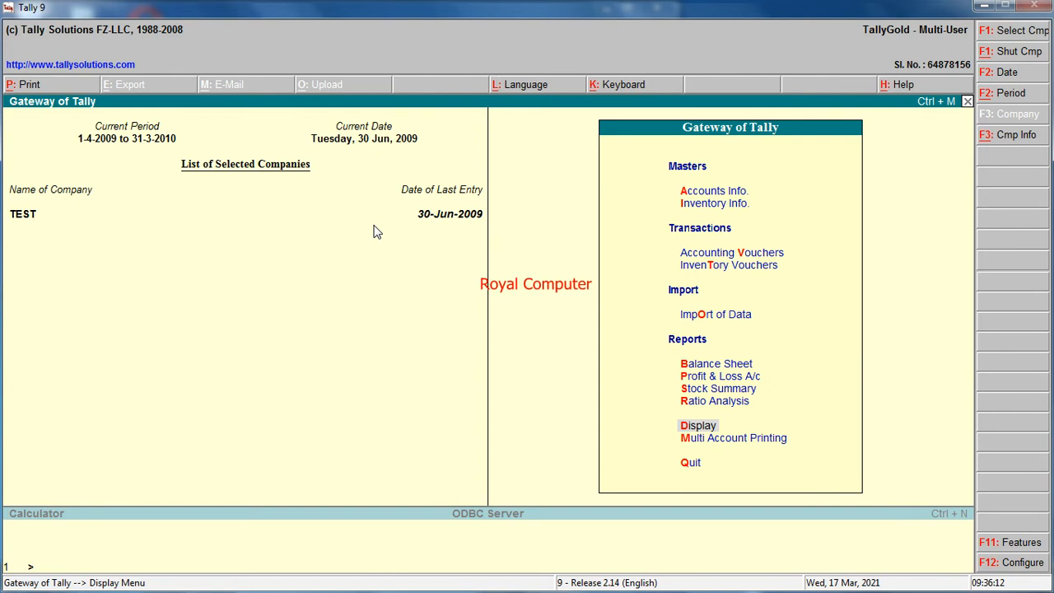
# Start a payment voucher dated 1-Jul-2009 with AXIS BANK as the account
pyautogui.press('v')
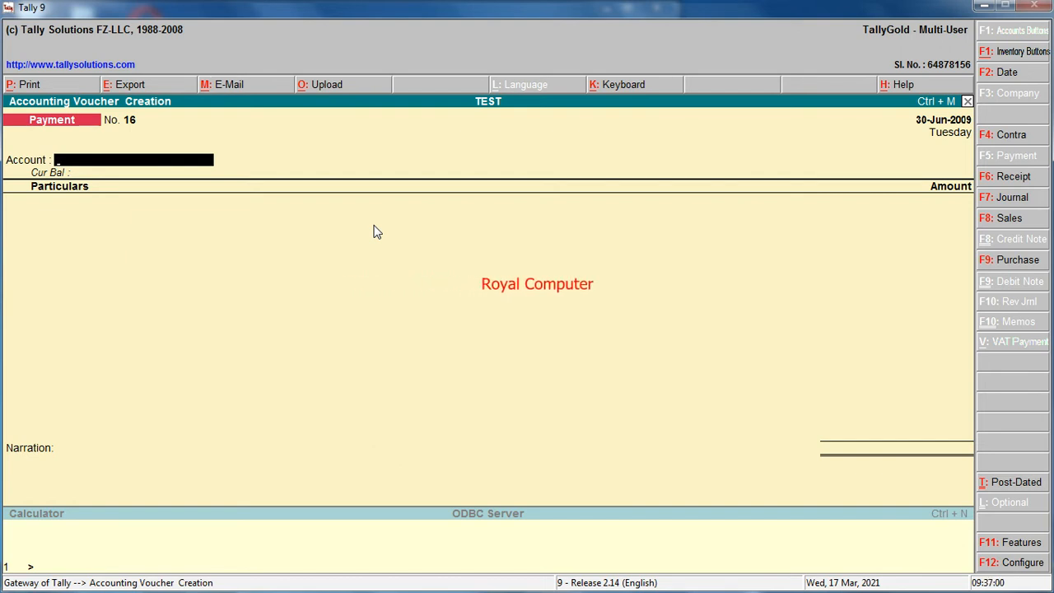
pyautogui.press('F2')
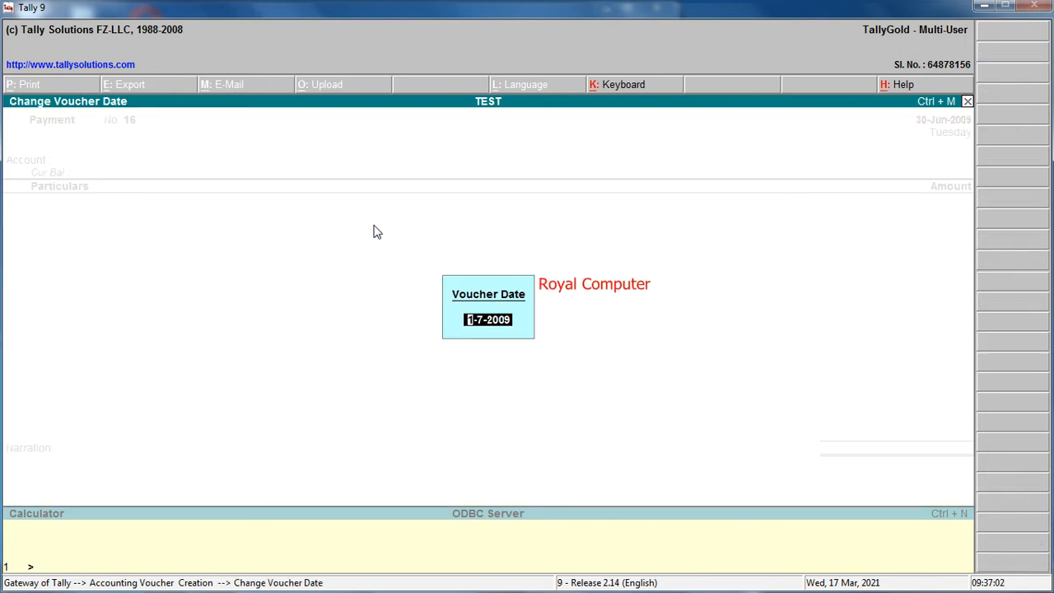
pyautogui.press('Return')
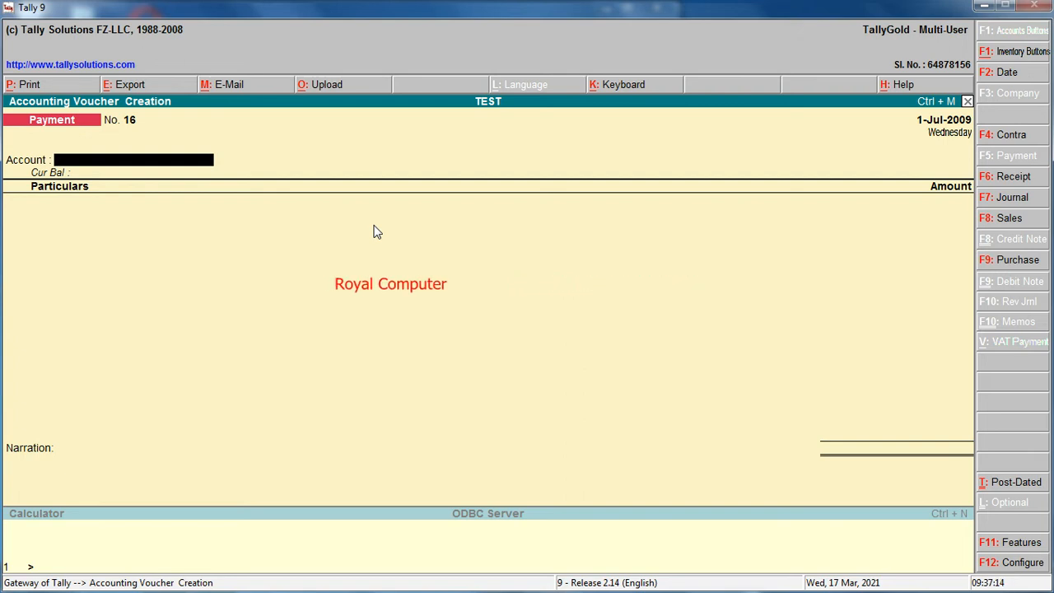
pyautogui.write('A')
pyautogui.press('Return')
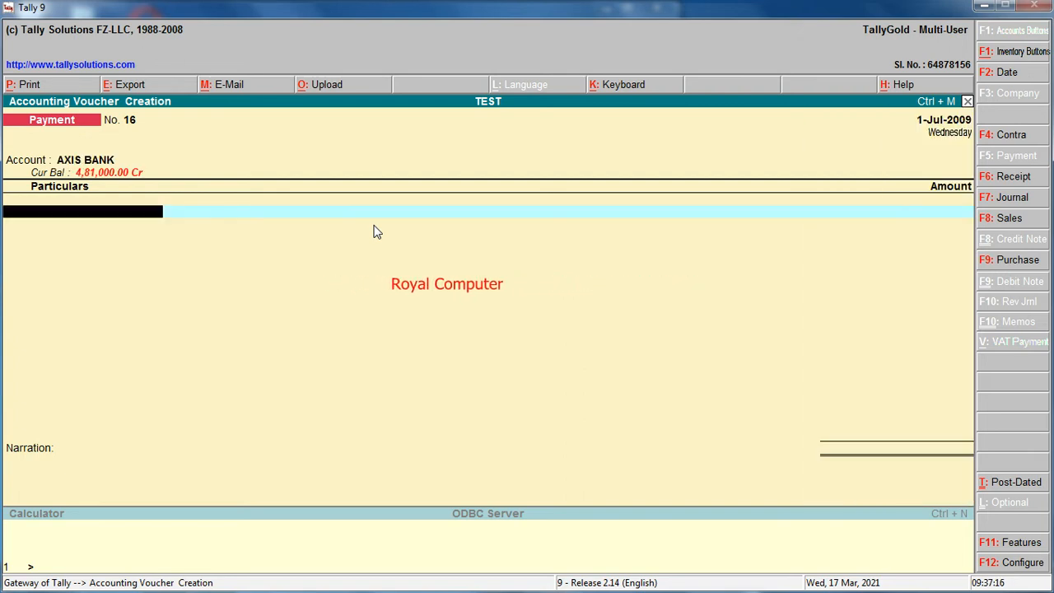
# Add SARAL HOUSE with an amount of 20,000 and save the payment voucher without a narration
pyautogui.write('SARA')
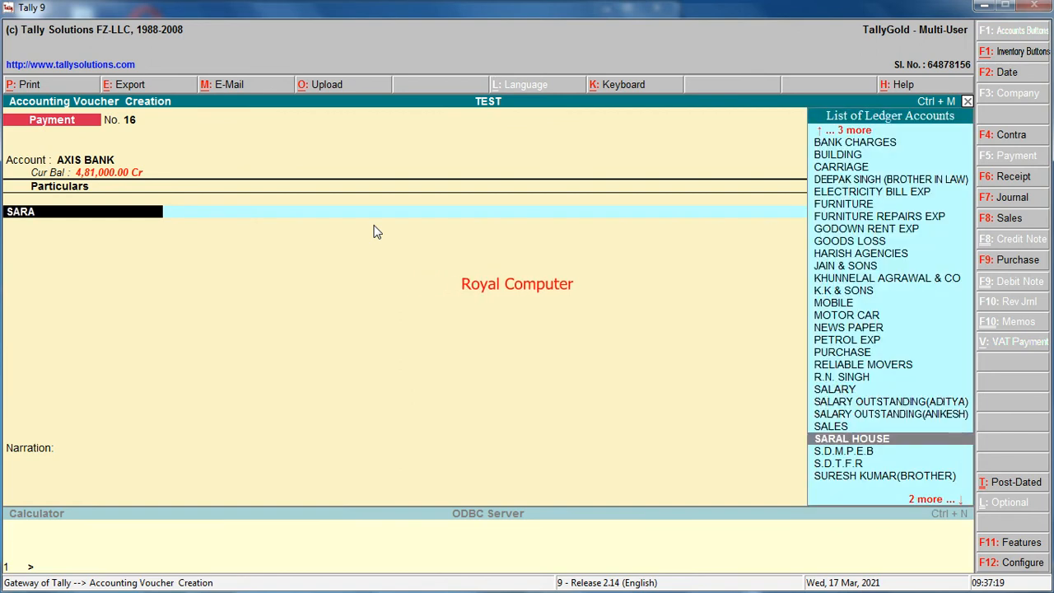
pyautogui.press('Return')
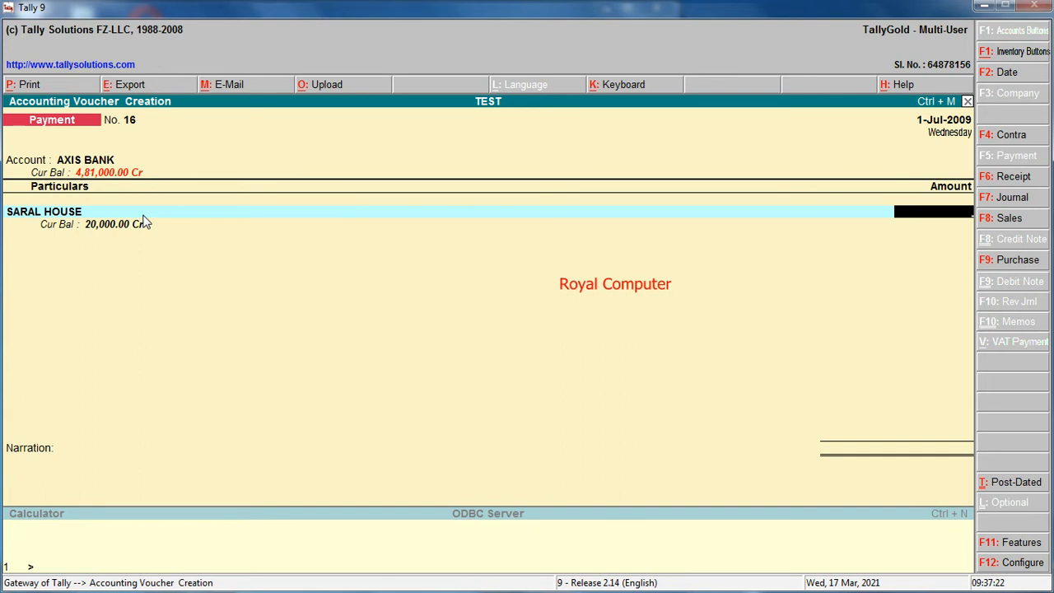
pyautogui.write('20,00')
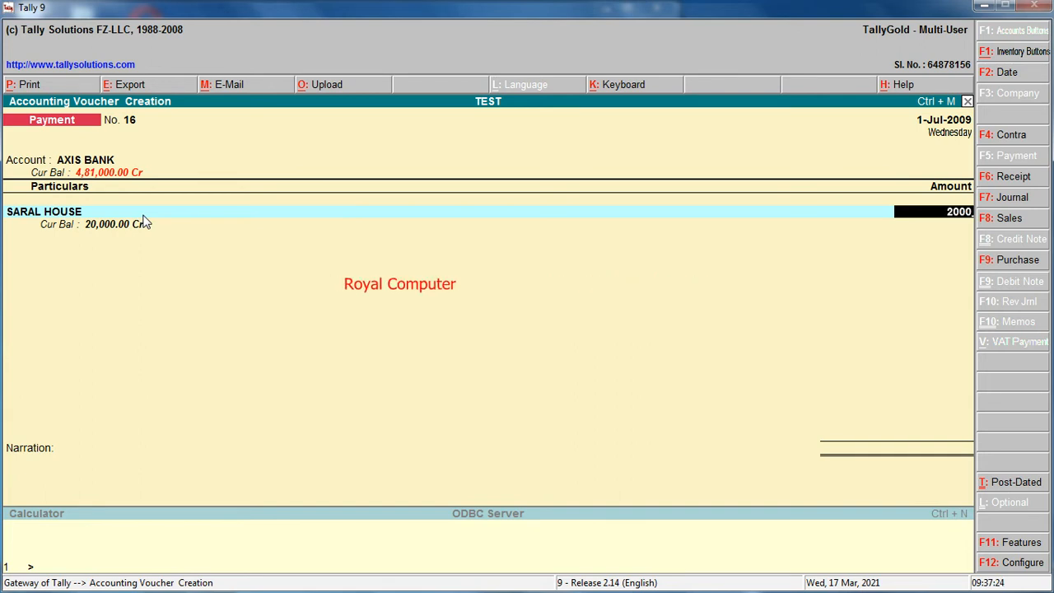
pyautogui.write('0')
pyautogui.press('Return')
pyautogui.press('Return')
pyautogui.press('Return')
pyautogui.press('Return')
pyautogui.press('Return')
pyautogui.press('Return')
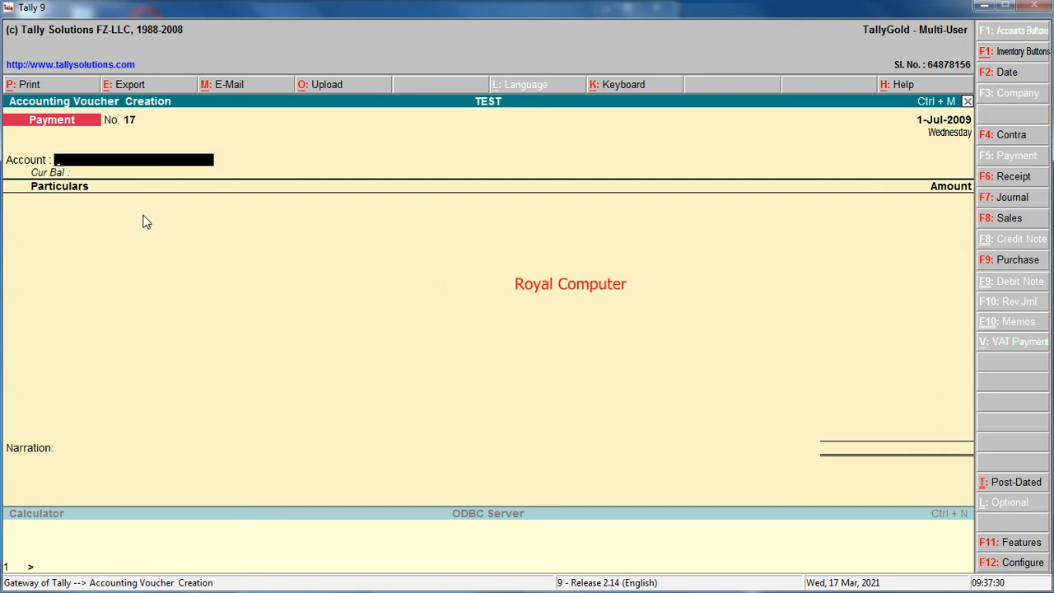
# Set the next voucher's date to 2-Jul-2009 and switch from a payment to a journal voucher
pyautogui.press('F2')
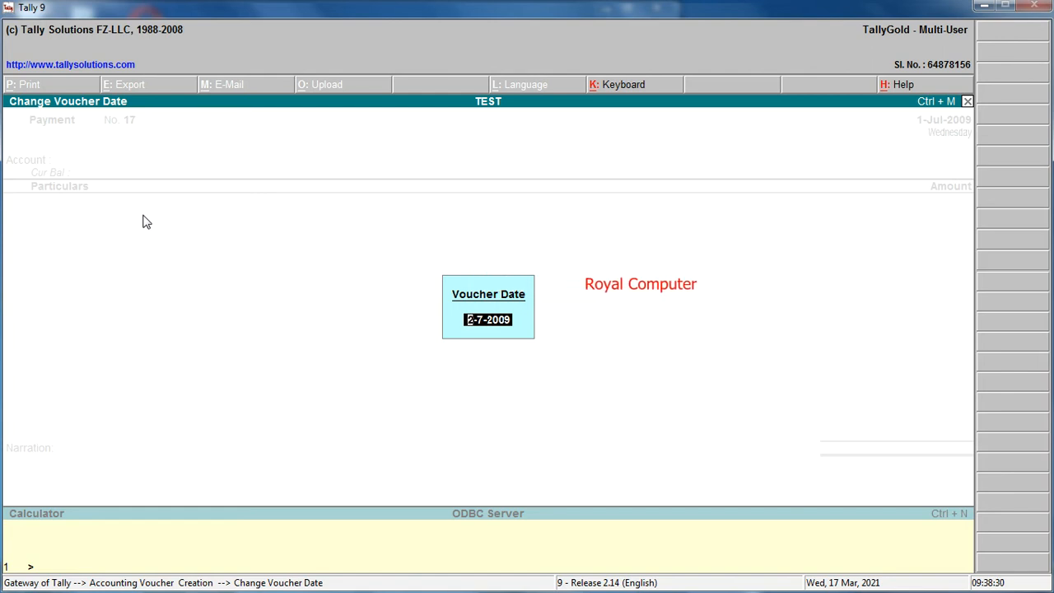
pyautogui.press('Return')
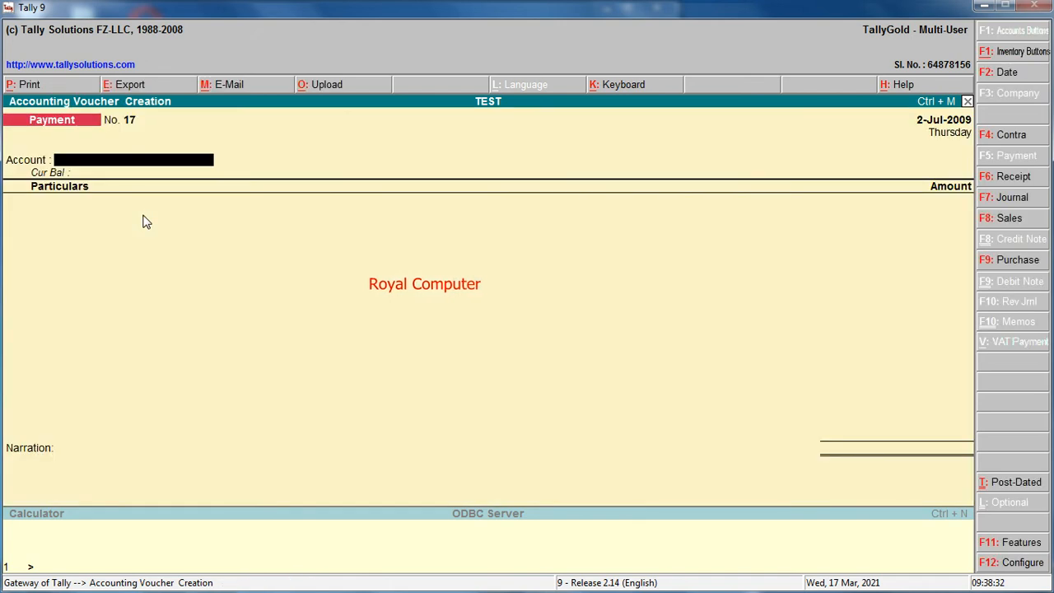
pyautogui.write('S')
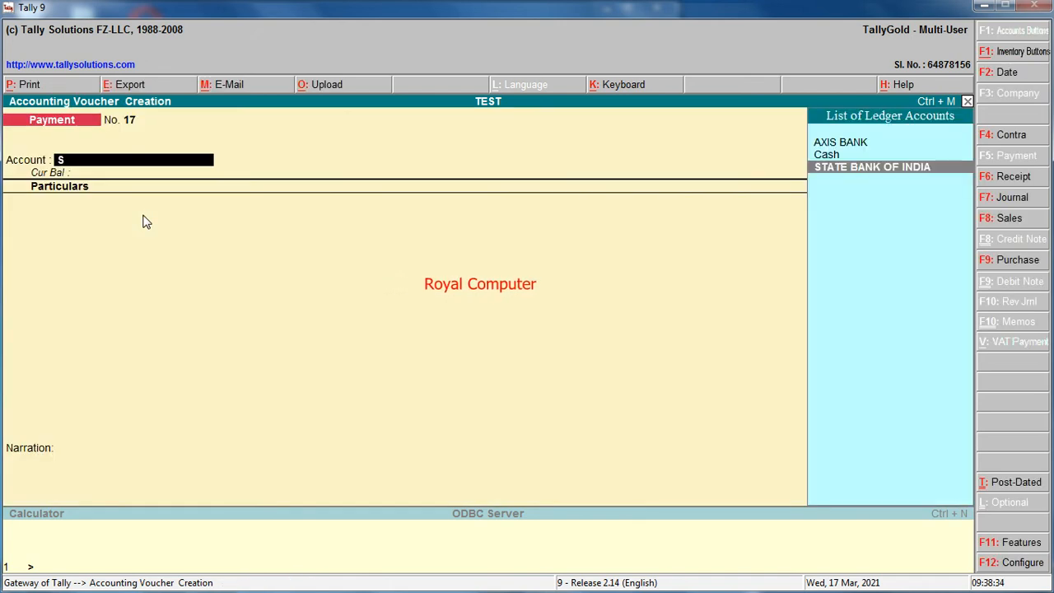
pyautogui.press('Return')
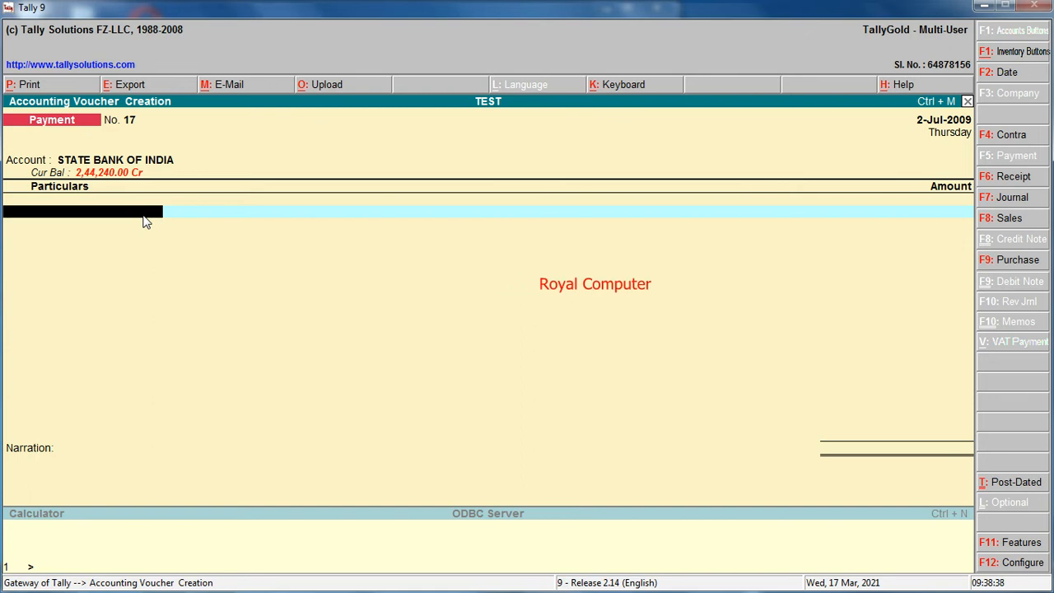
pyautogui.click(1008, 199)
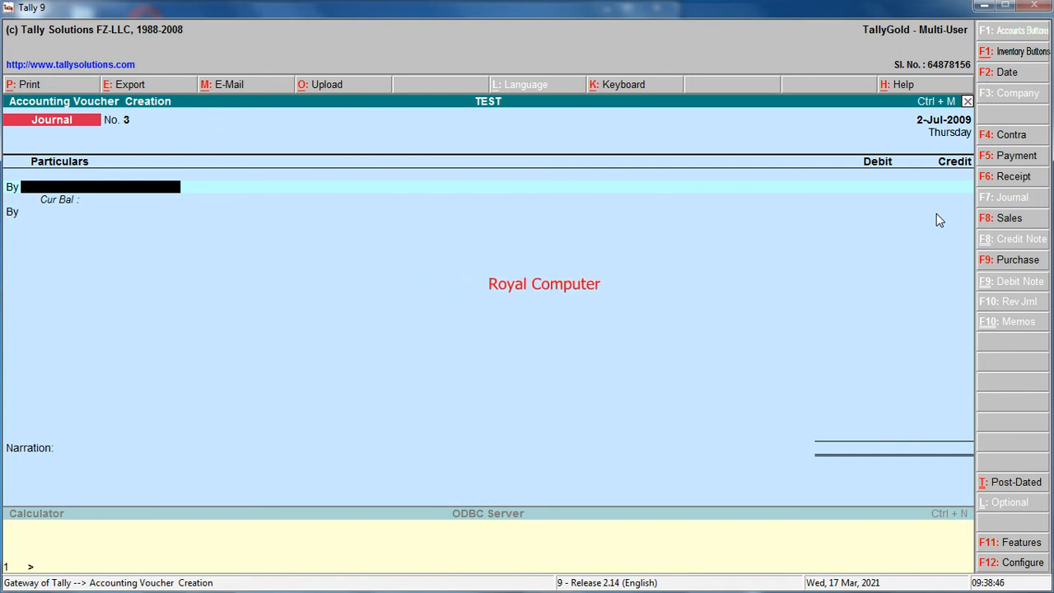
# Create a ledger named INTEREST ON UNSECURED LOAN under Indirect Expenses for the journal's debit entry
pyautogui.hotkey('alt', 'c')
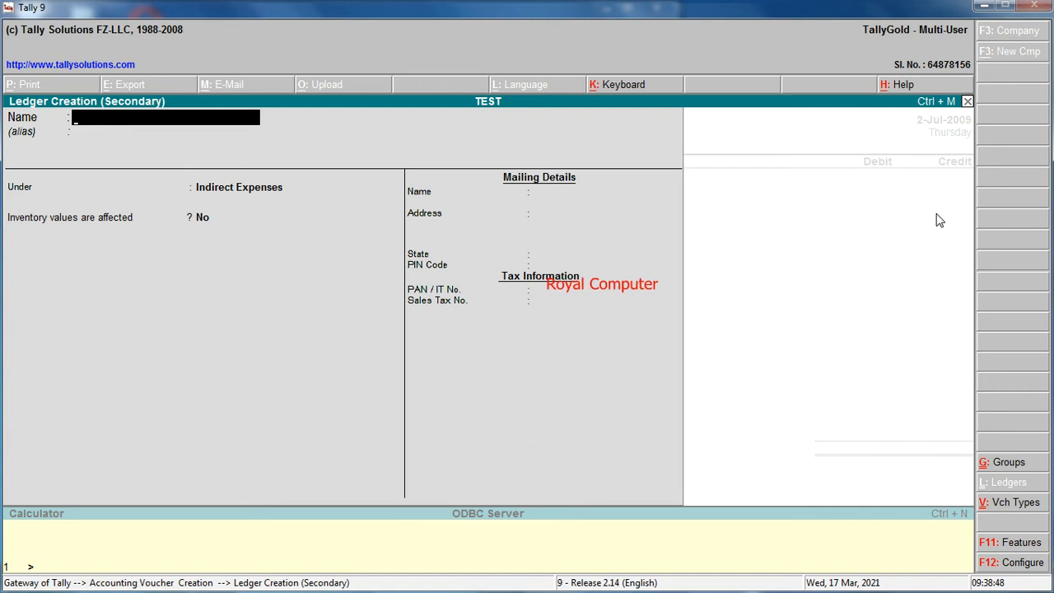
pyautogui.write('INTEREST ON UNS')
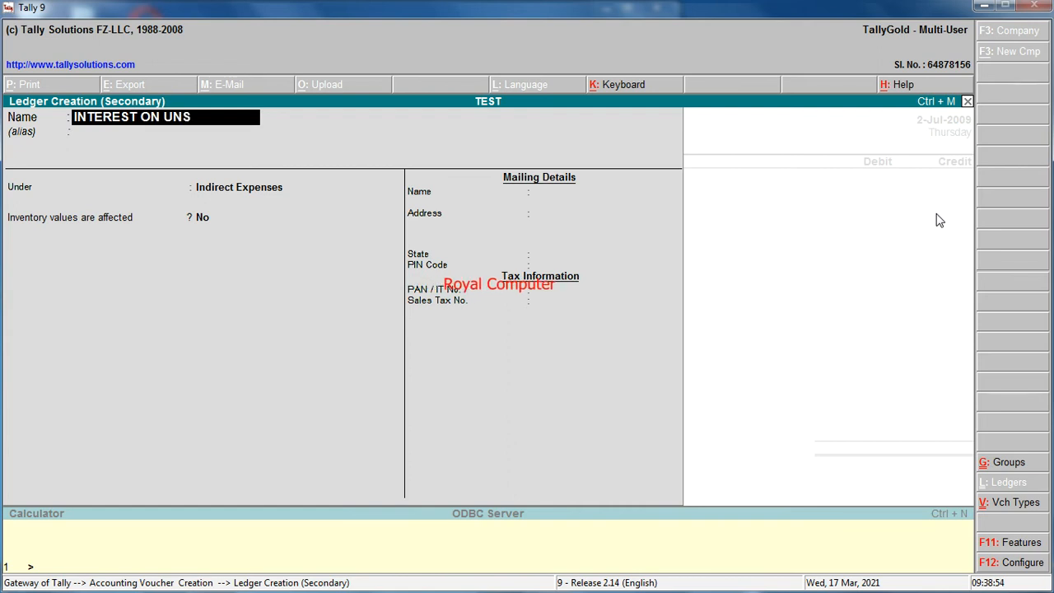
pyautogui.write('ER')
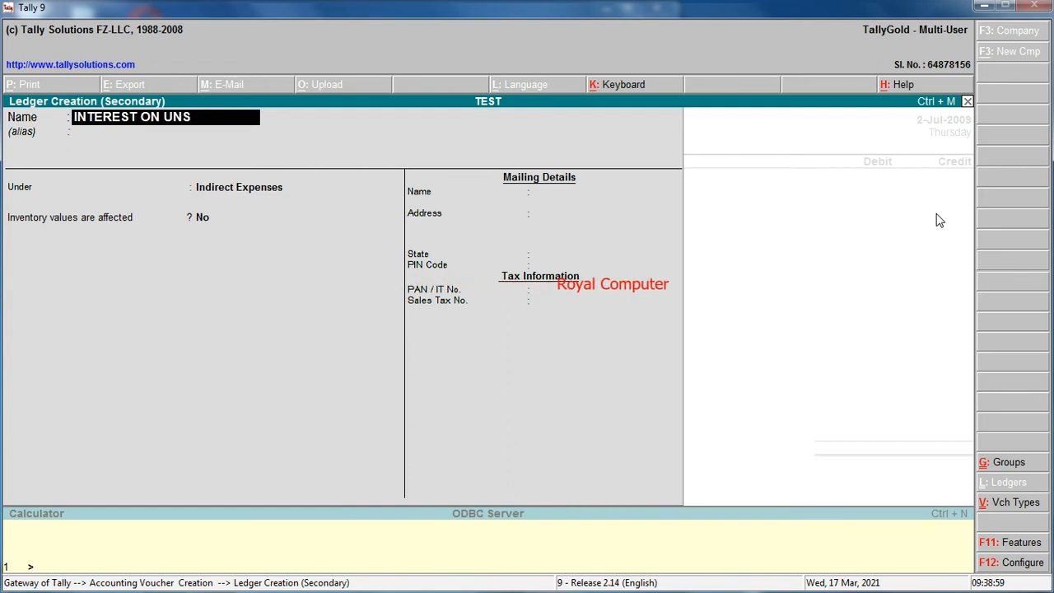
pyautogui.write('ECURIE')
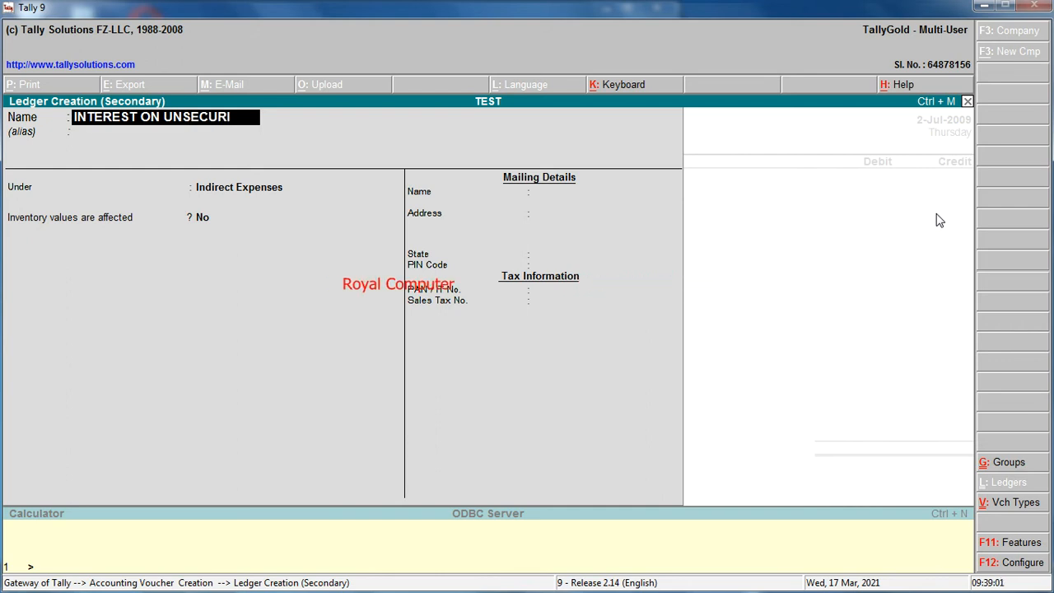
pyautogui.press('BackSpace')
pyautogui.press('BackSpace')
pyautogui.press('BackSpace')
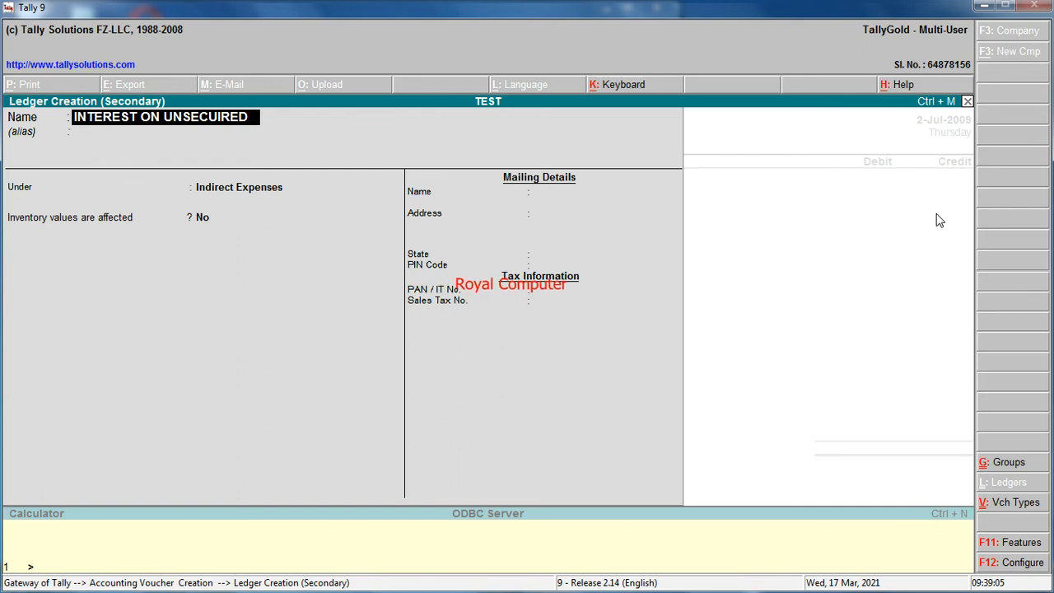
pyautogui.write('RED LOAN')
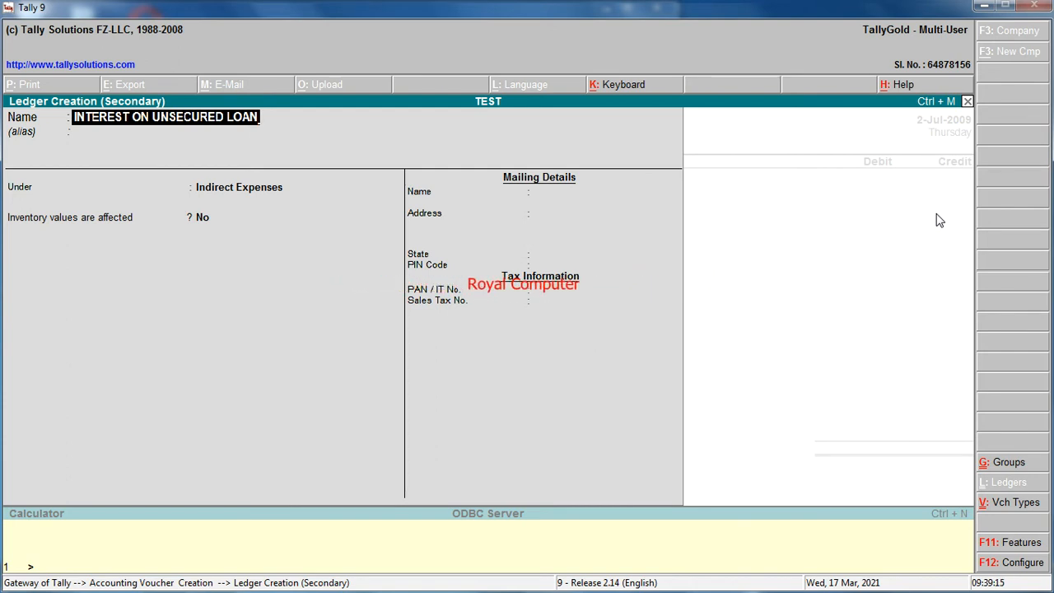
pyautogui.press('Return')
pyautogui.press('Return')
pyautogui.press('Return')
pyautogui.press('Return')
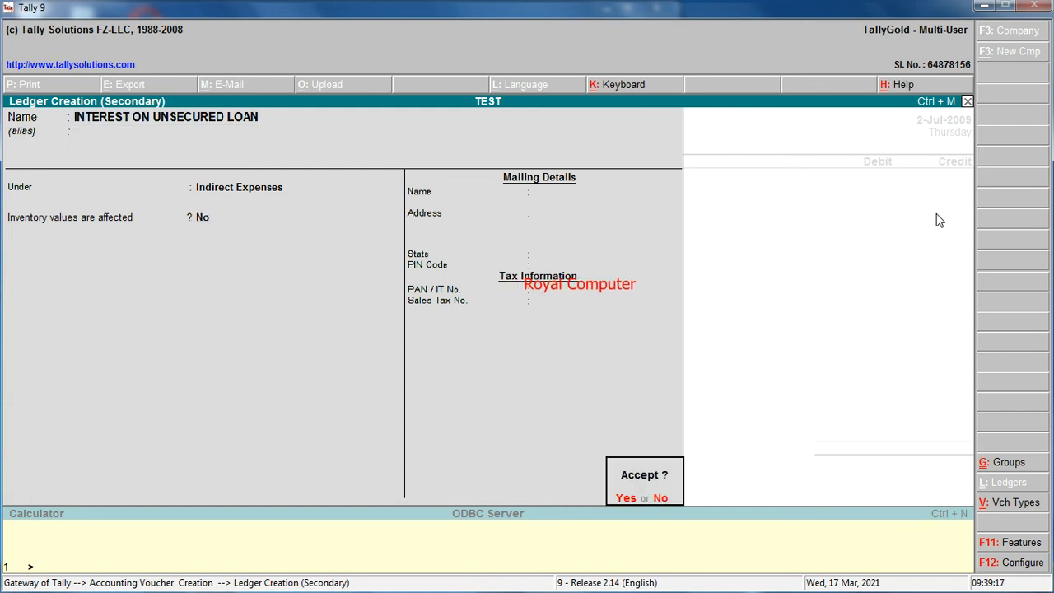
pyautogui.press('Return')
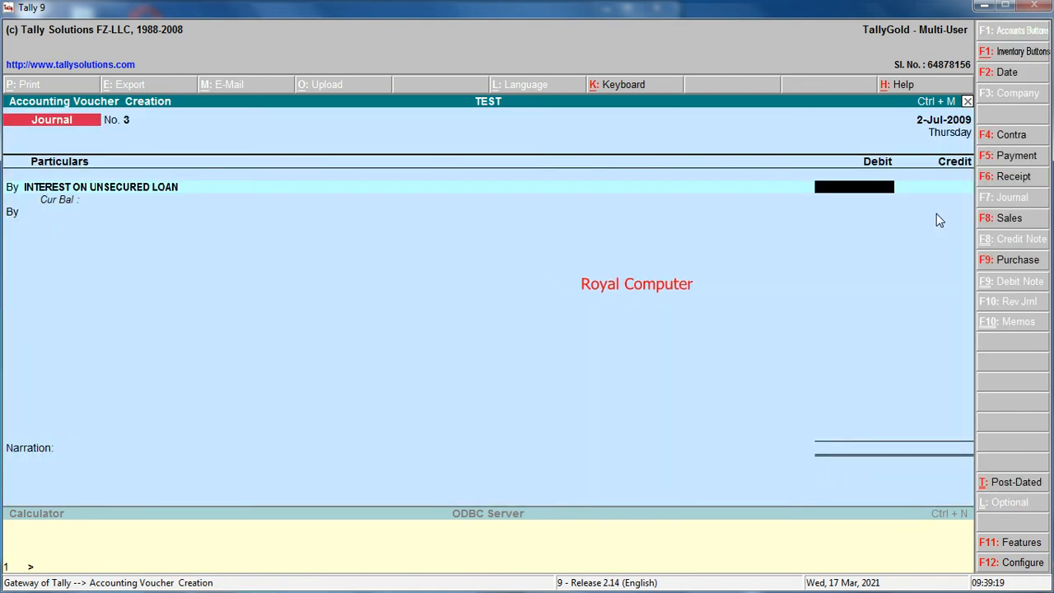
# Debit INTEREST ON UNSECURED LOAN by 1 and select the brother-in-law's ledger as the credit entry
pyautogui.write('1')
pyautogui.press('Return')
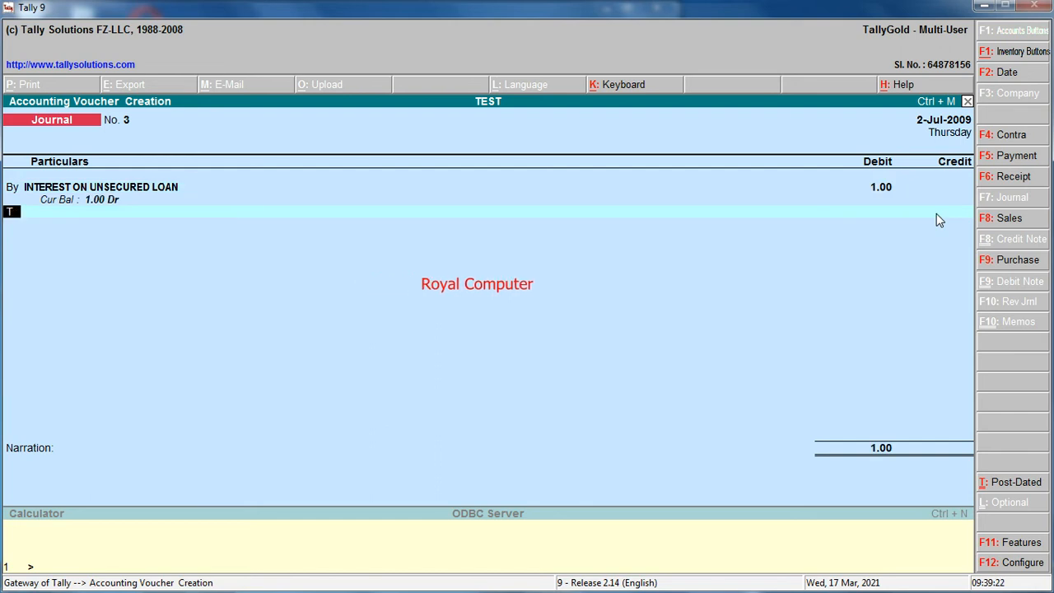
pyautogui.press('Return')
pyautogui.write('DE')
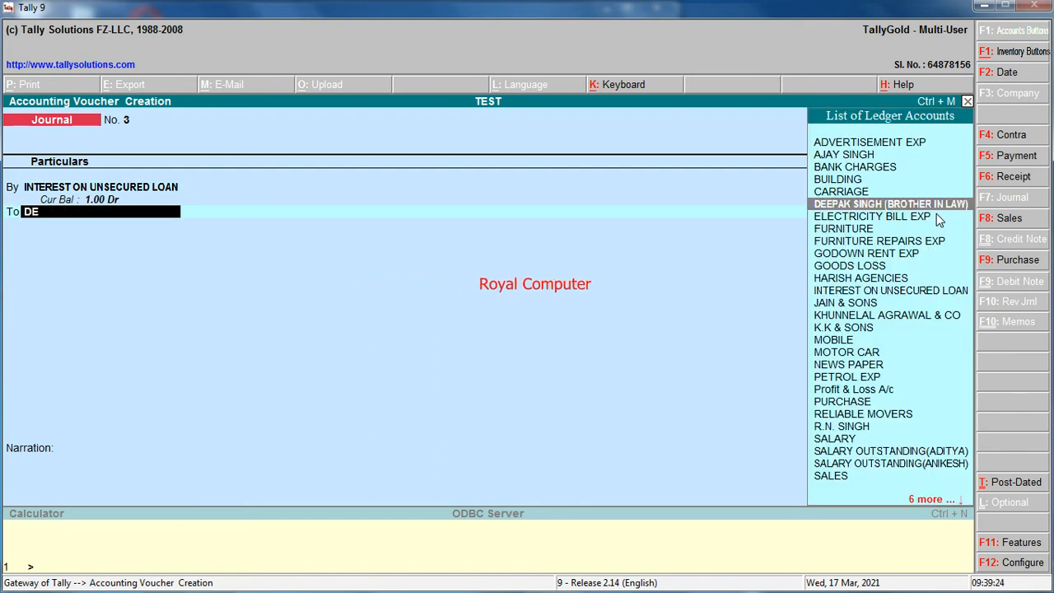
pyautogui.press('Return')
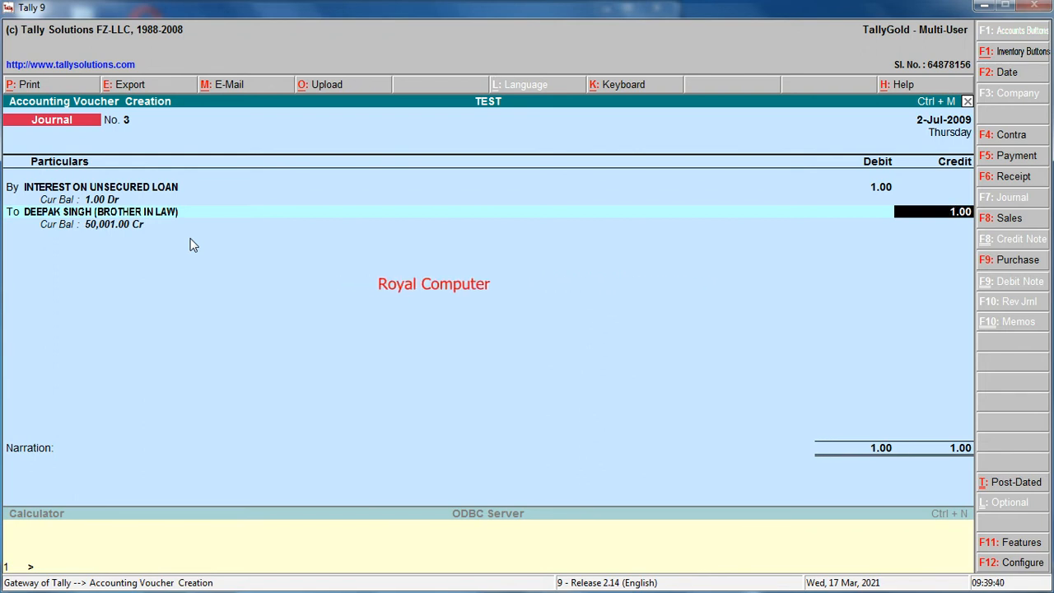
# Switch to Excel, create a maximized blank workbook, and dismiss the activation wizard and the document recovery list
pyautogui.press('super')
pyautogui.click(413, 581)
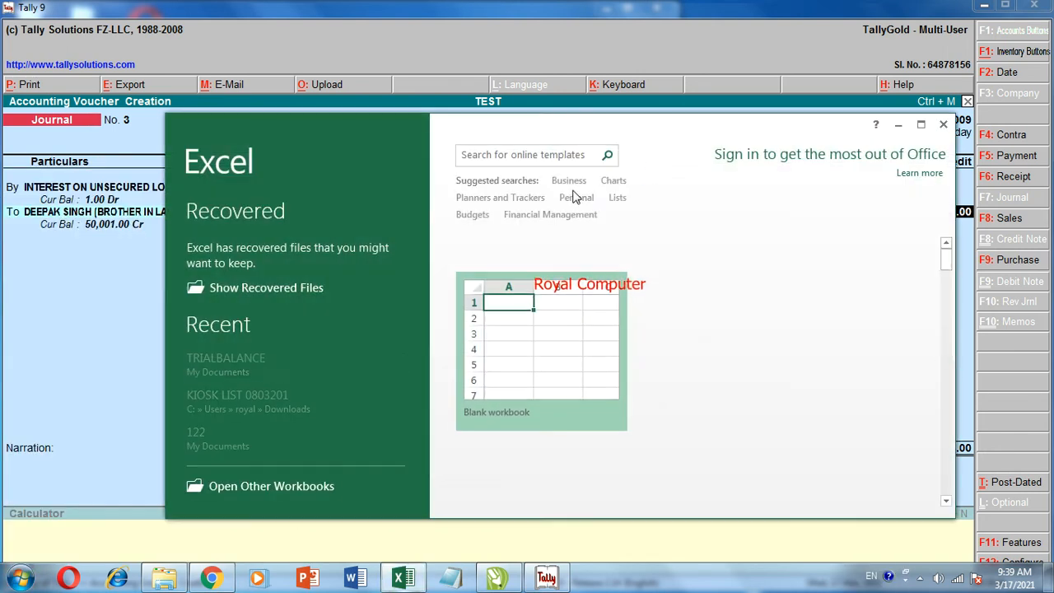
pyautogui.click(567, 331)
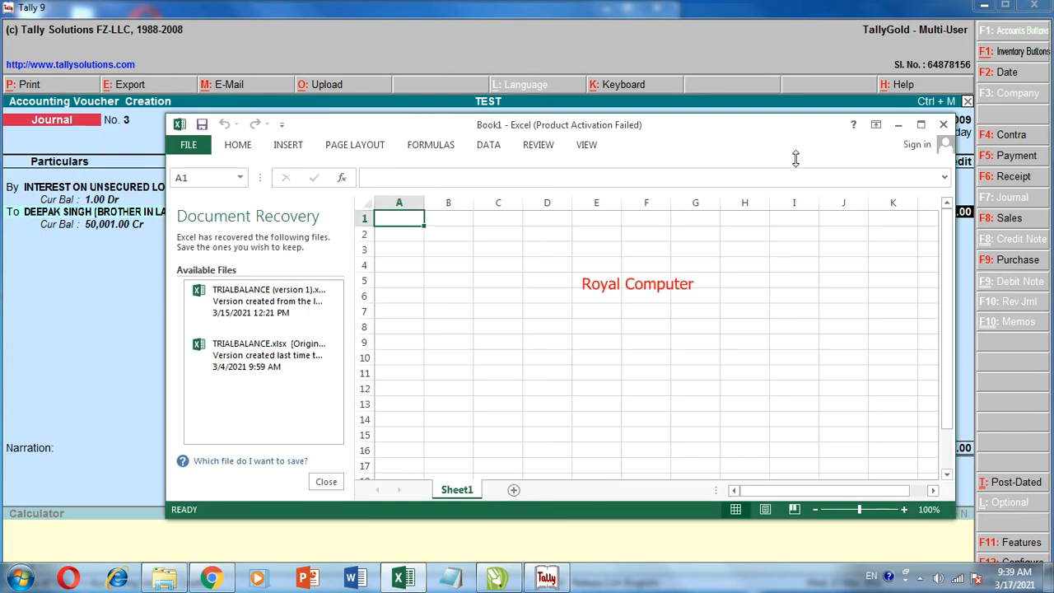
pyautogui.click(735, 152)
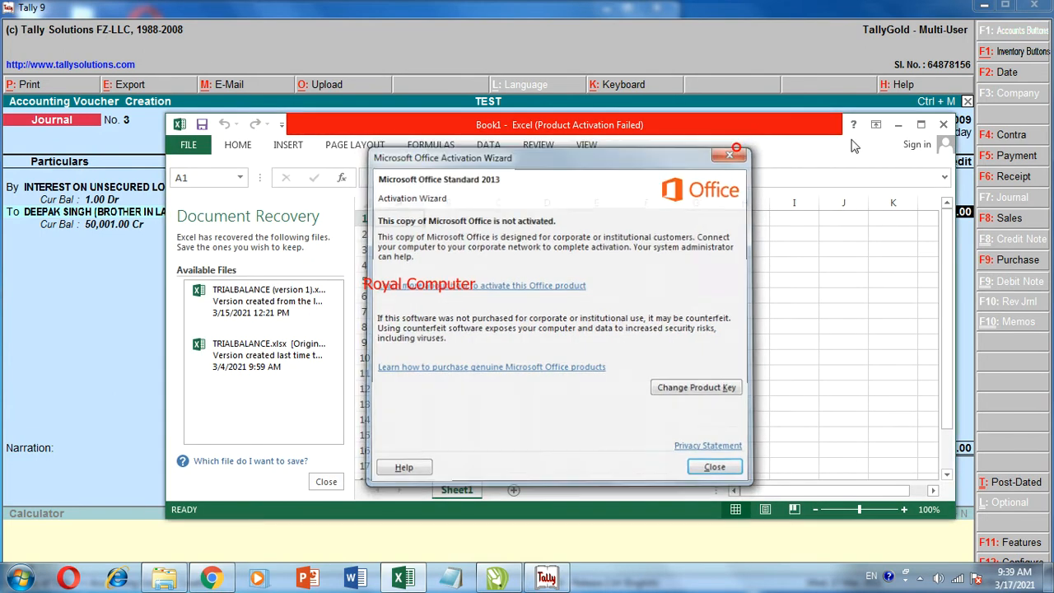
pyautogui.click(915, 124)
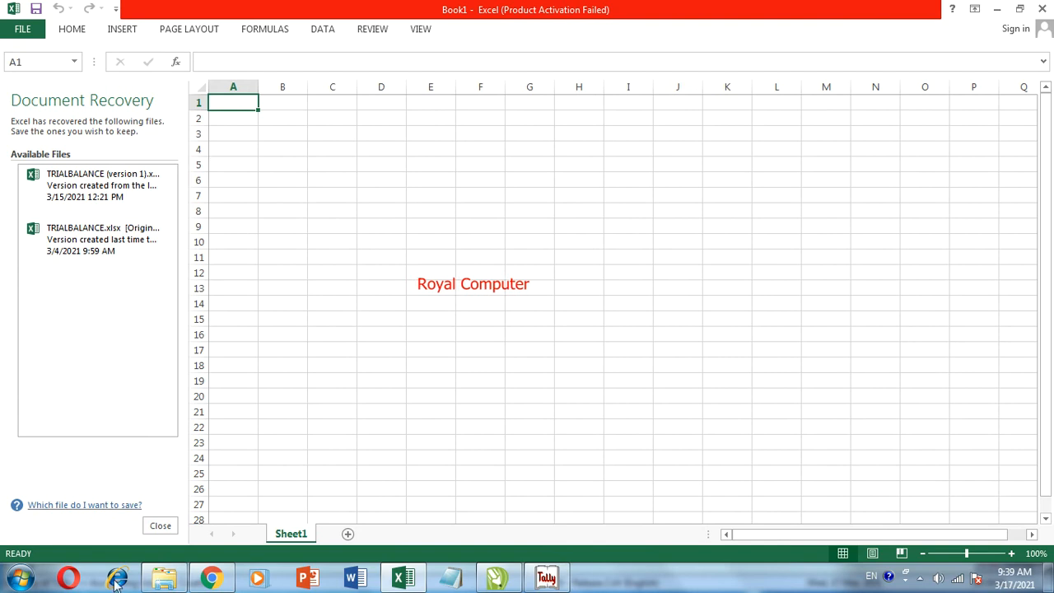
pyautogui.click(161, 525)
pyautogui.click(387, 237)
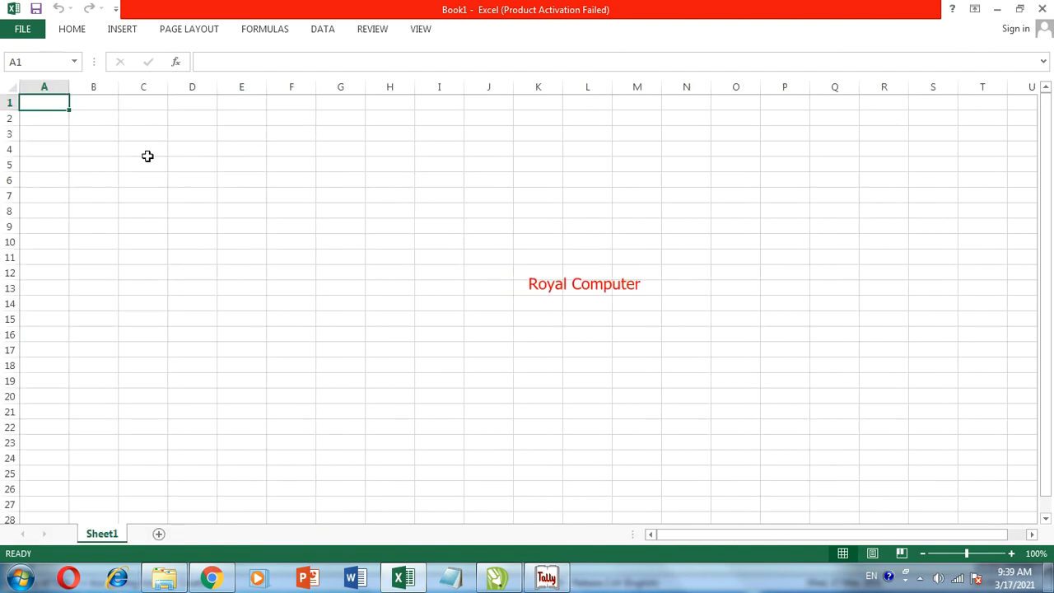
# Enter the lender's first name in A1 and the loan amount 50000 in A3
pyautogui.write('DEEPAK')
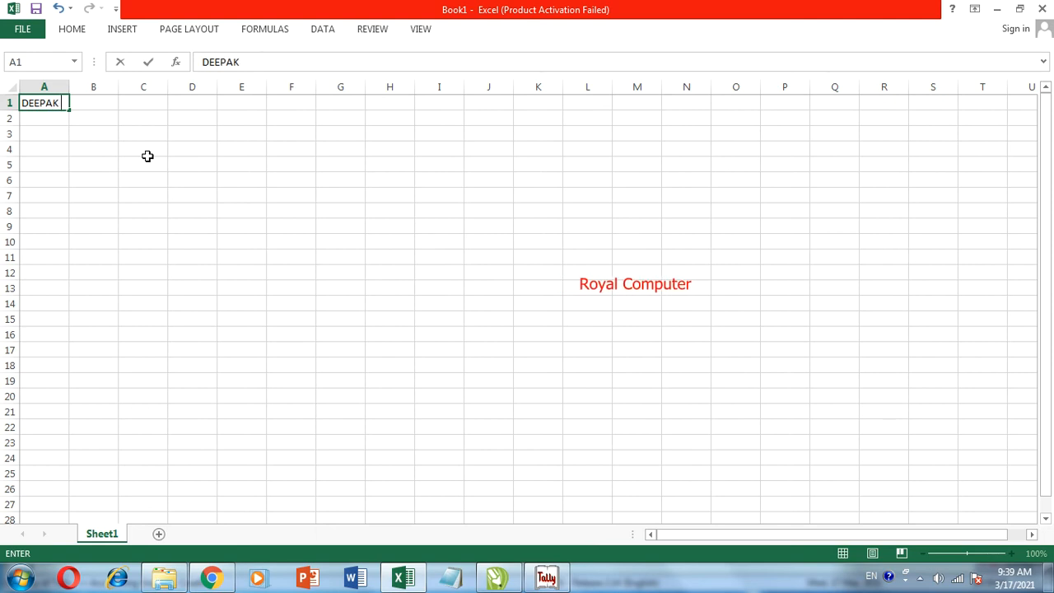
pyautogui.press('Return')
pyautogui.press('Return')
pyautogui.write('5')
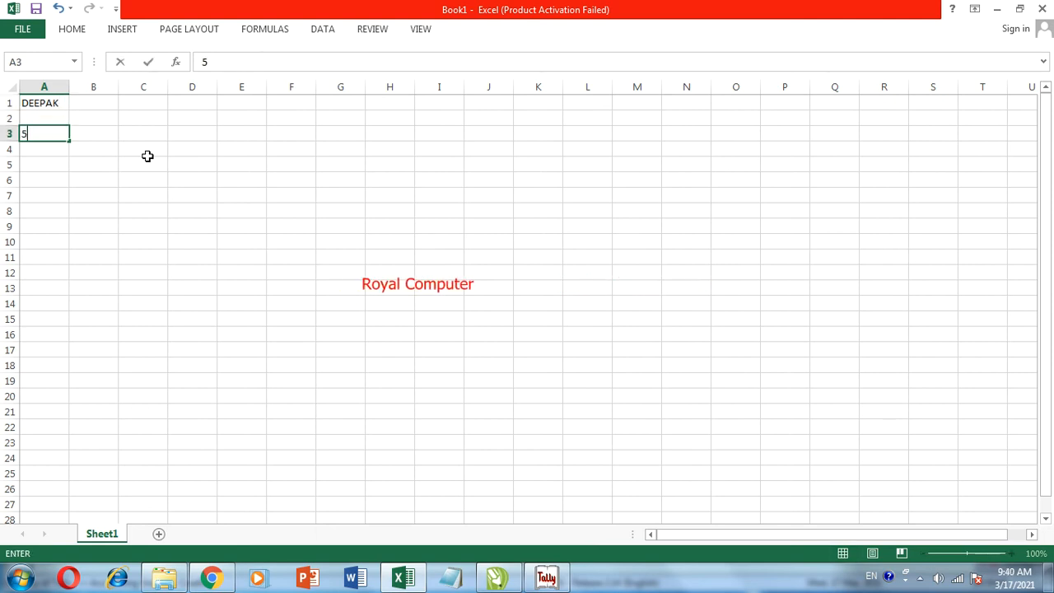
pyautogui.write('0000')
pyautogui.press('Tab')
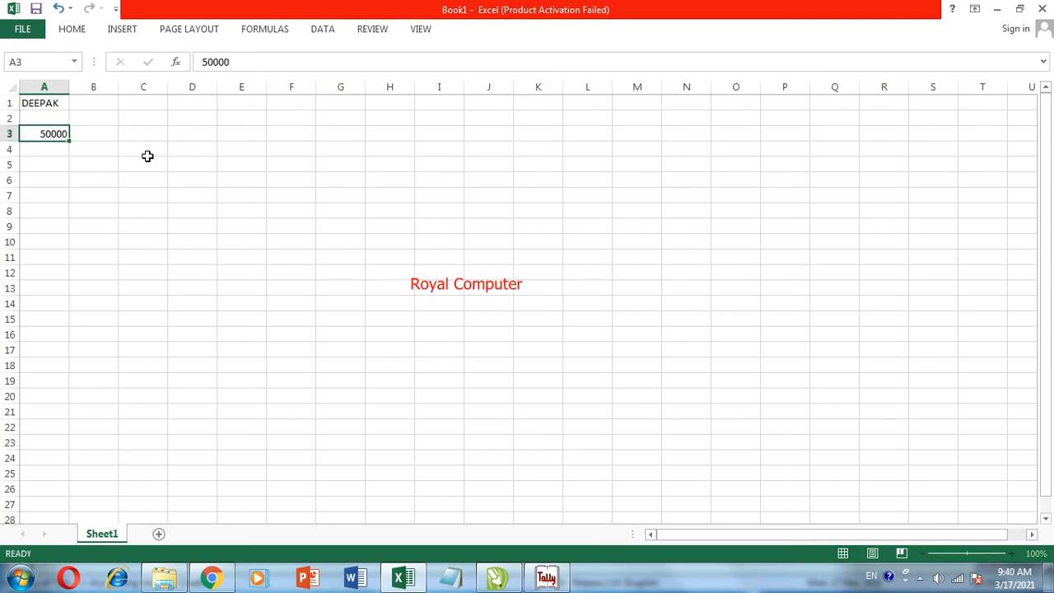
# Fill in the interest terms beside the loan amount: 1.5% in B3, PM in C3 and 3 in D3
pyautogui.write('1.5')
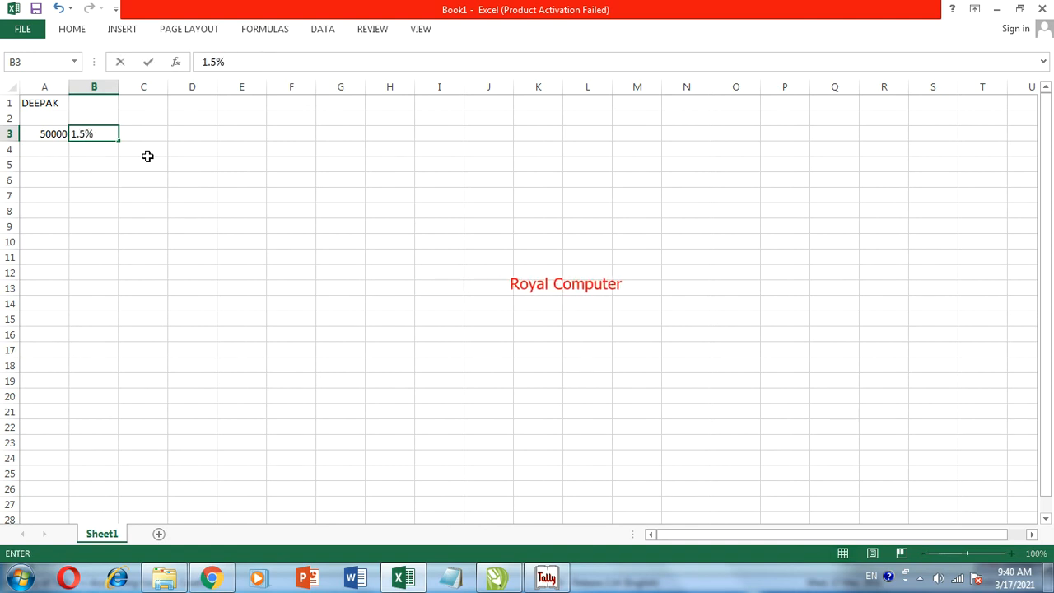
pyautogui.press('Return')
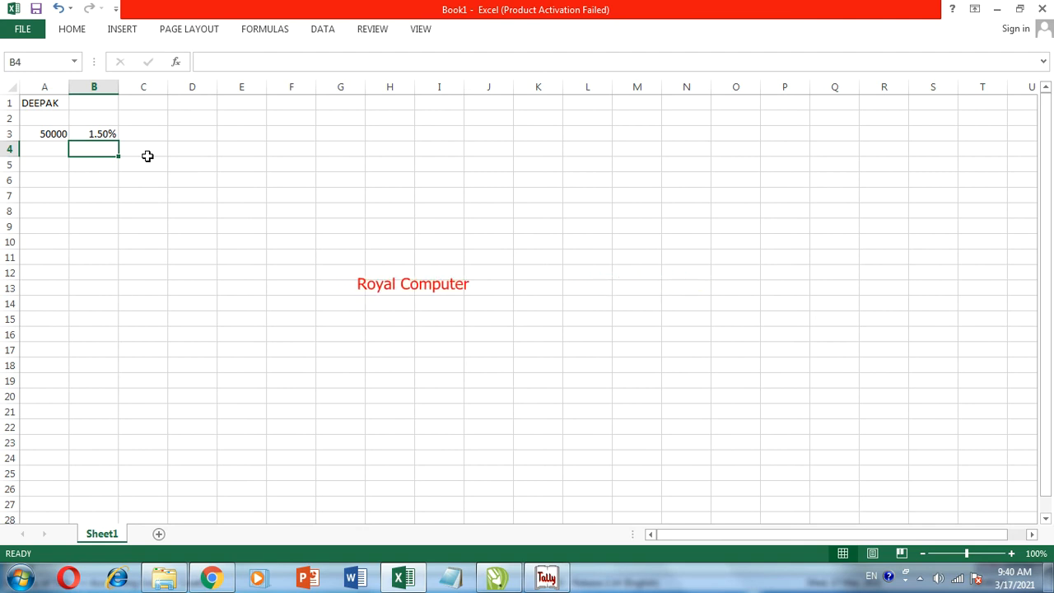
pyautogui.click(122, 135)
pyautogui.write('P')
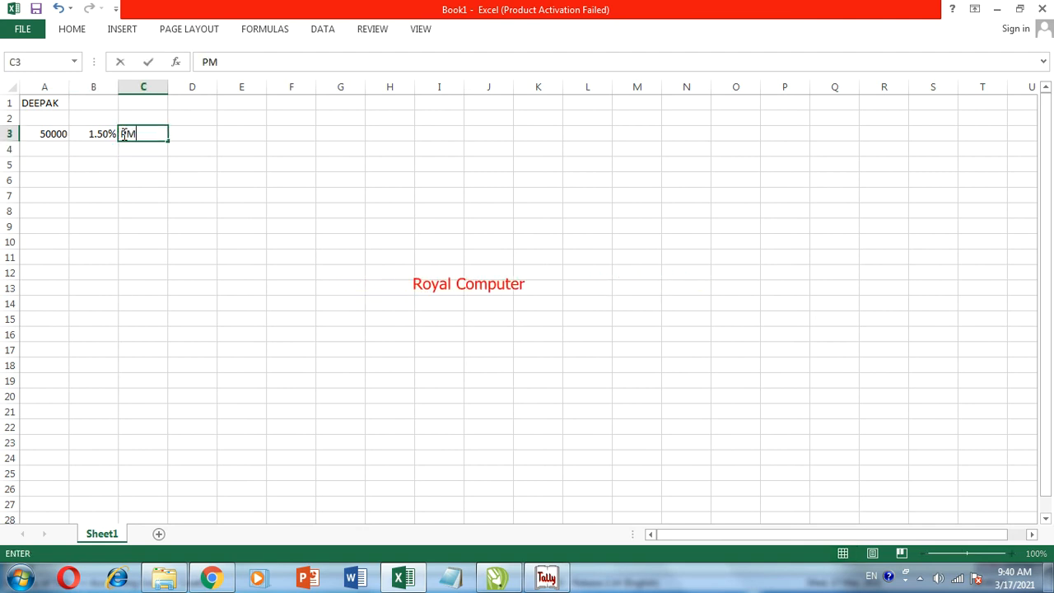
pyautogui.write('M')
pyautogui.press('Return')
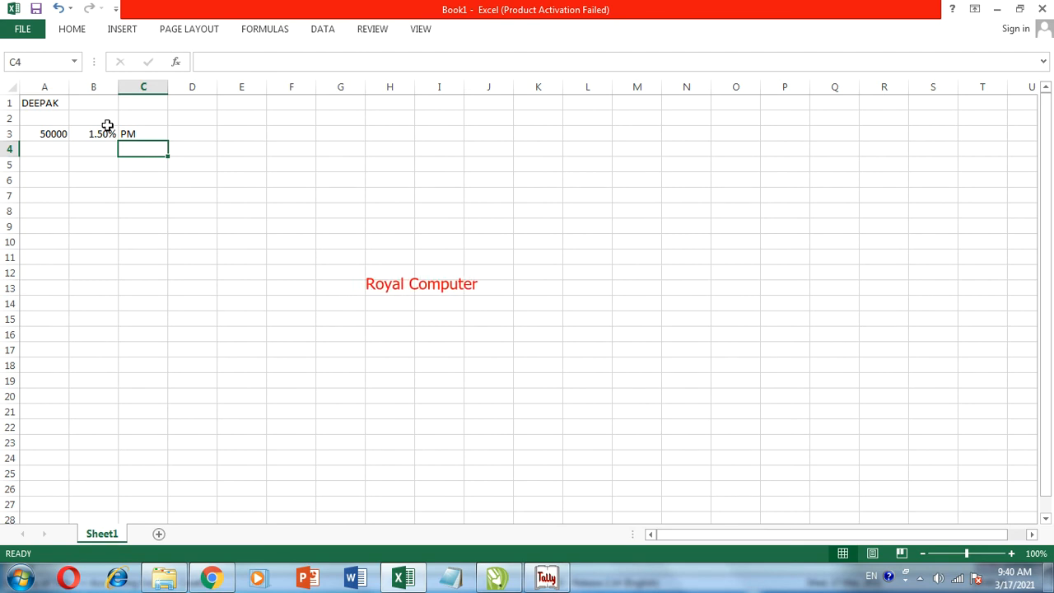
pyautogui.click(193, 137)
pyautogui.write('=')
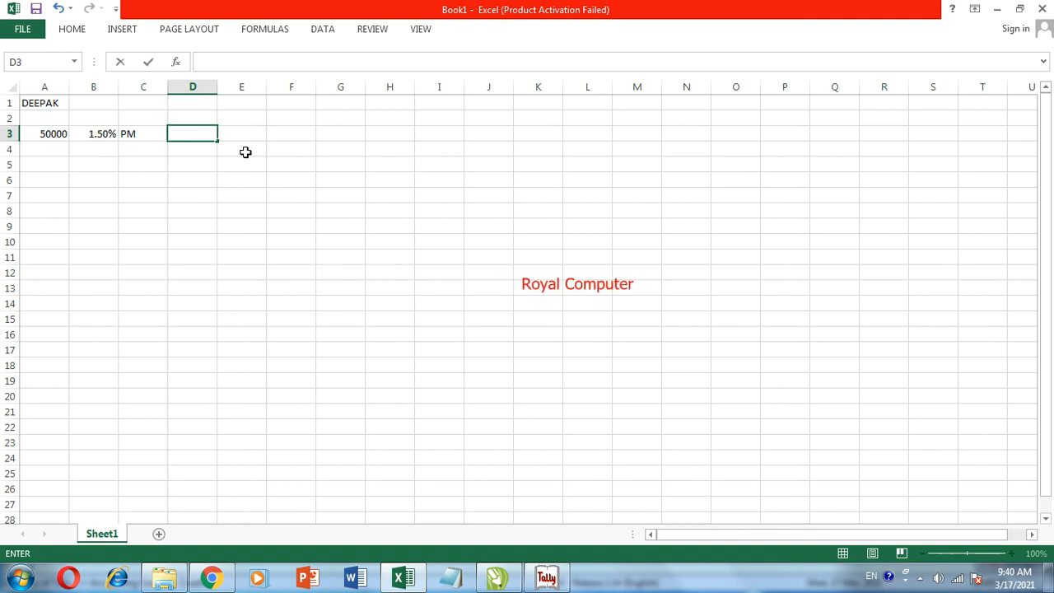
pyautogui.press('Return')
# Calculate the monthly interest in E3 with the formula =A3*B3
pyautogui.press('Right')
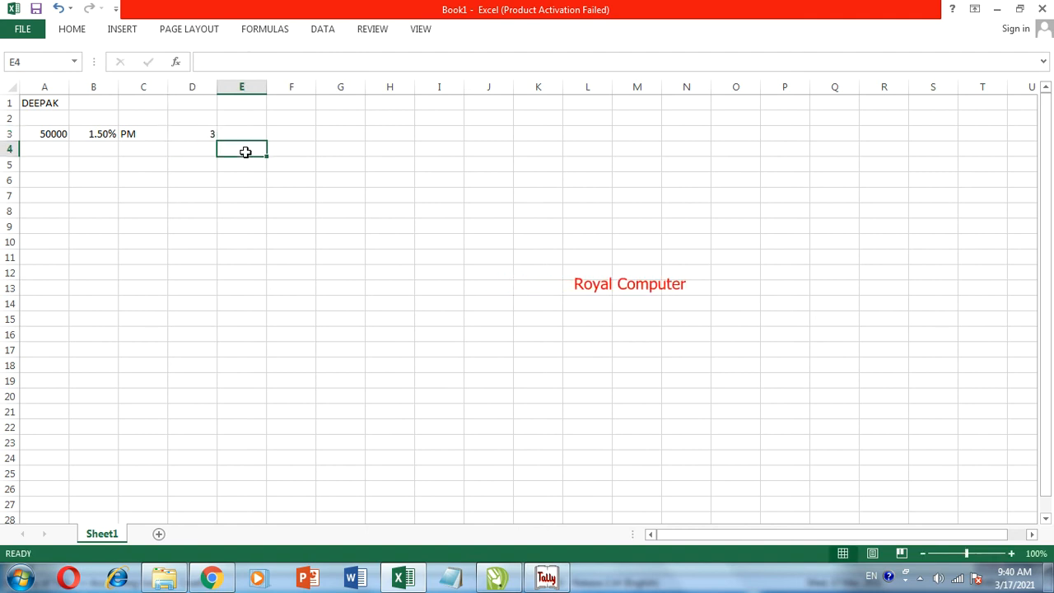
pyautogui.press('Up')
pyautogui.write('=')
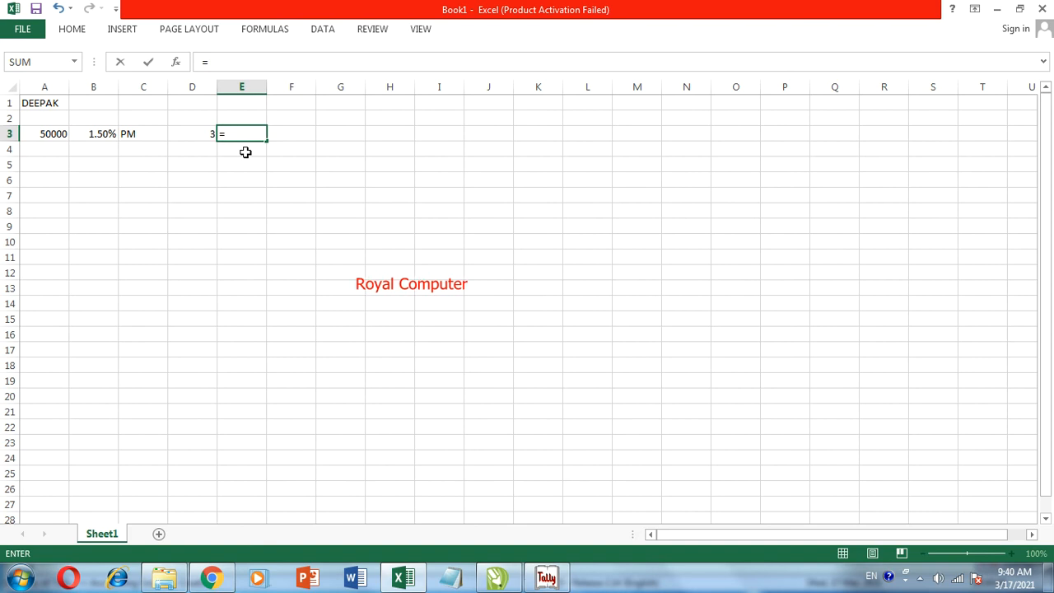
pyautogui.click(40, 134)
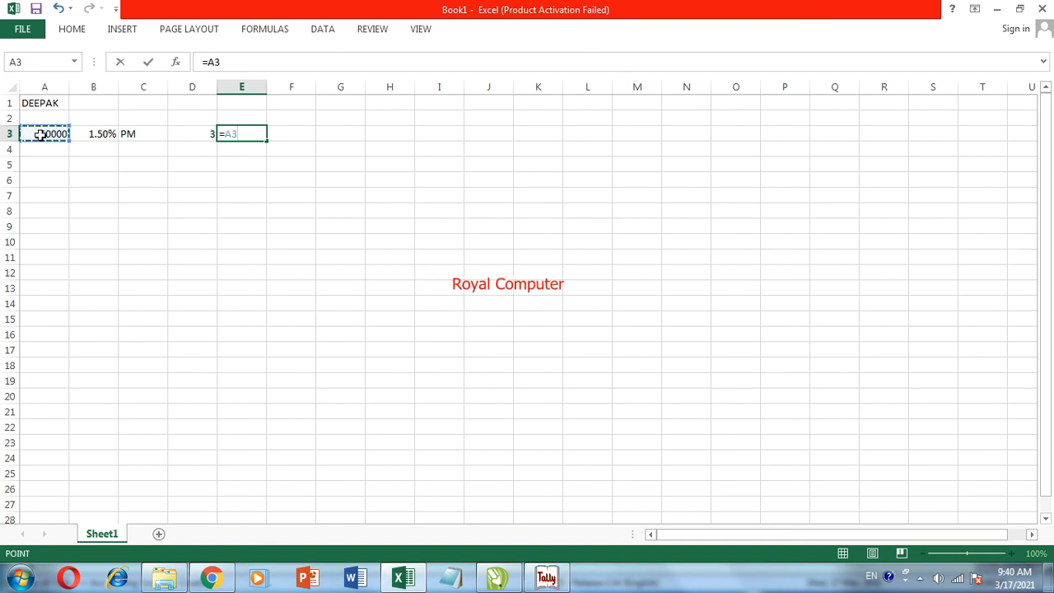
pyautogui.click(95, 132)
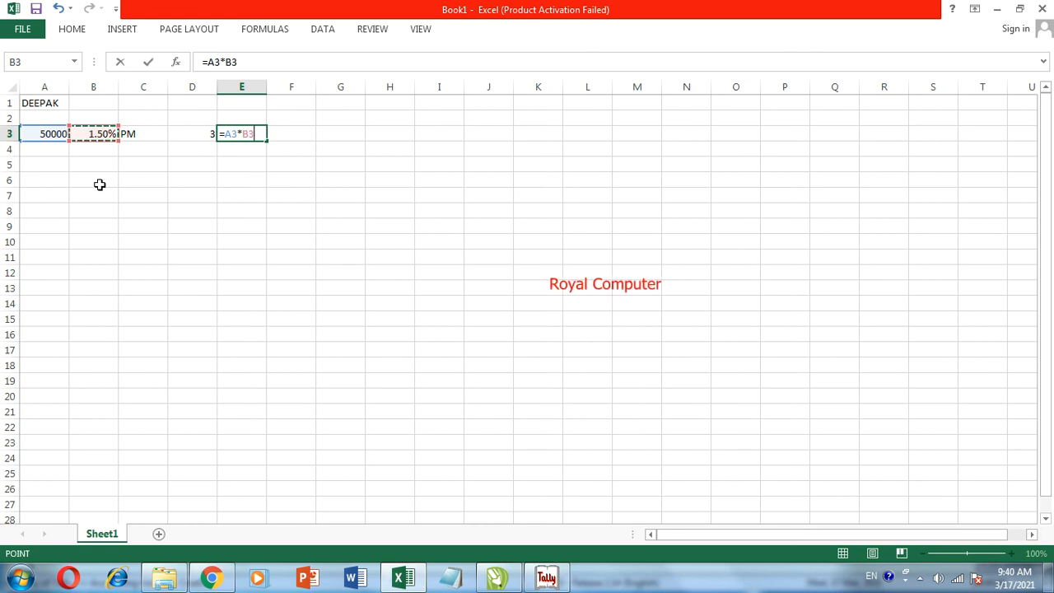
pyautogui.press('Return')
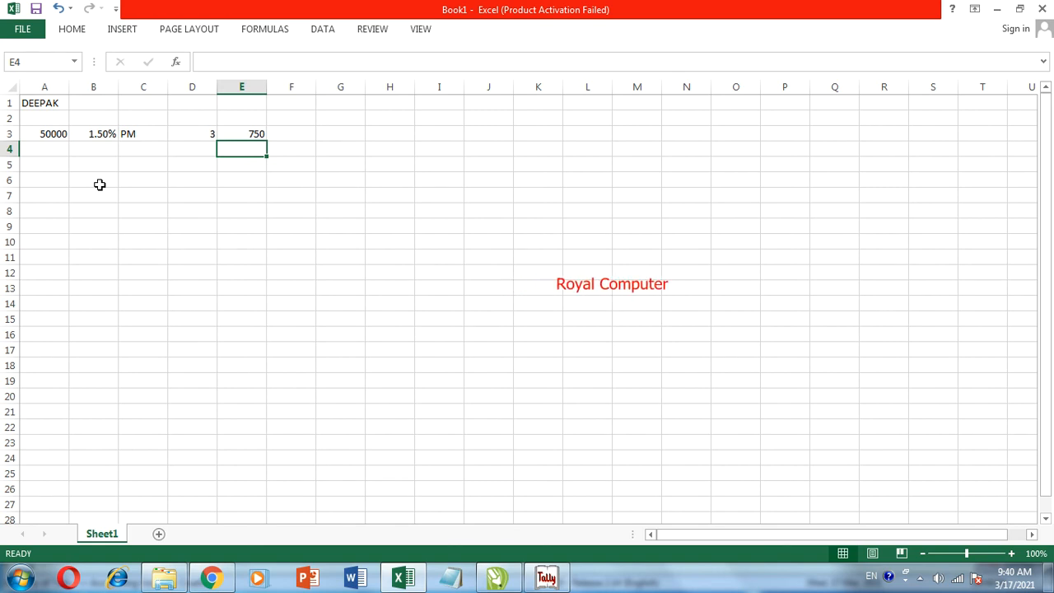
# Calculate the three-month interest in F3 by multiplying D3 by E3
pyautogui.click(298, 134)
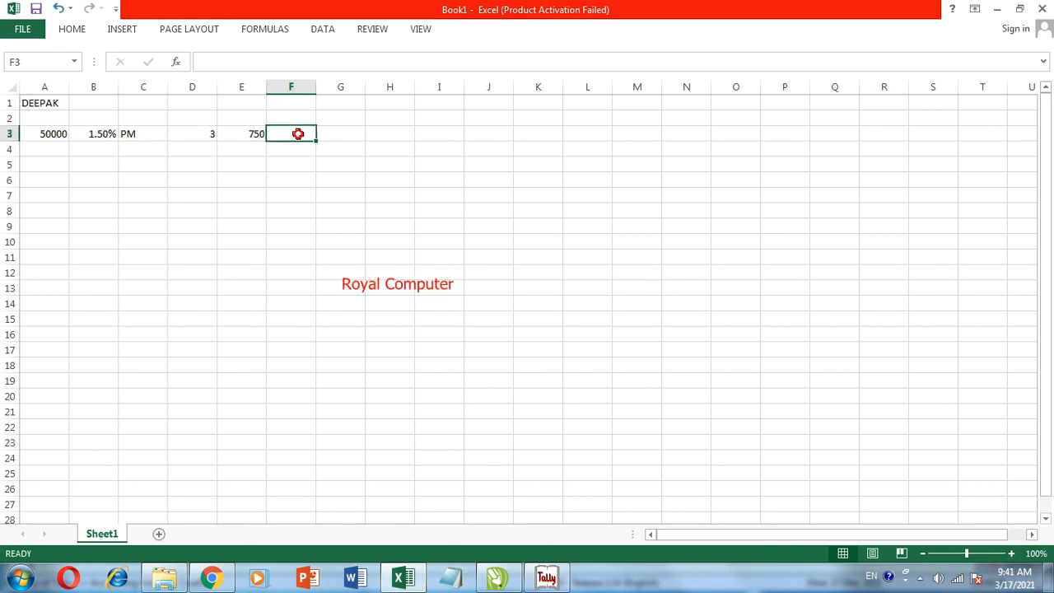
pyautogui.write('=')
pyautogui.click(206, 134)
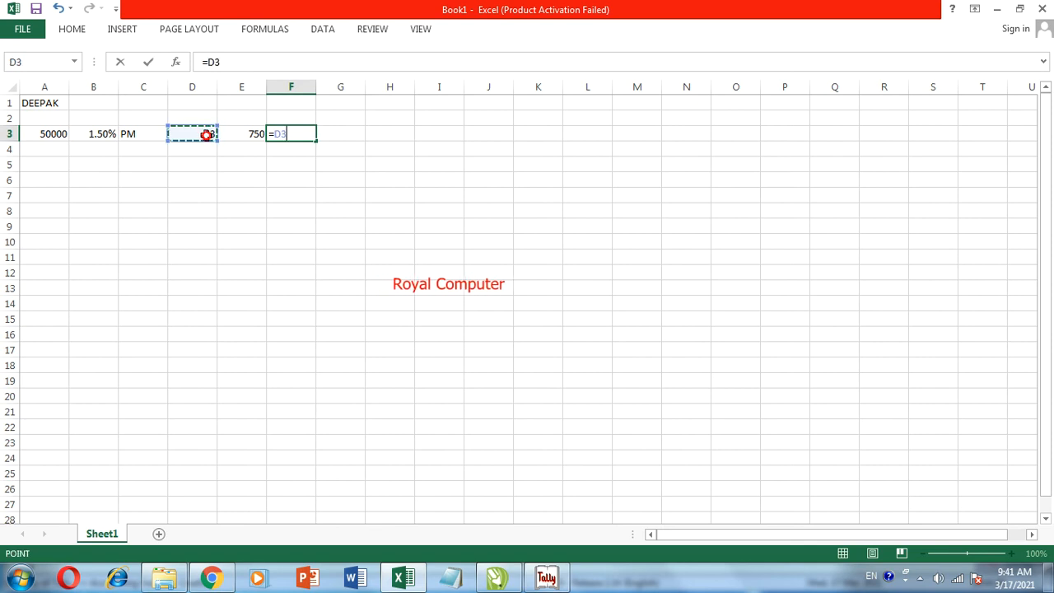
pyautogui.write('*')
pyautogui.click(241, 137)
pyautogui.press('Return')
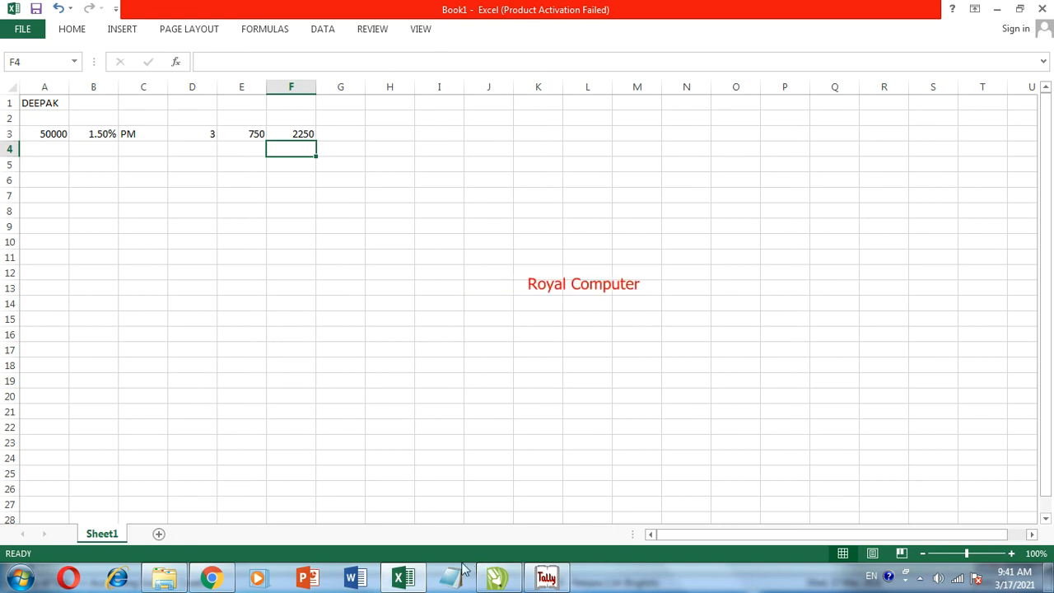
# Switch back to Tally, set the journal's debit and credit amounts to 2,250, and save the voucher without a narration
pyautogui.click(545, 577)
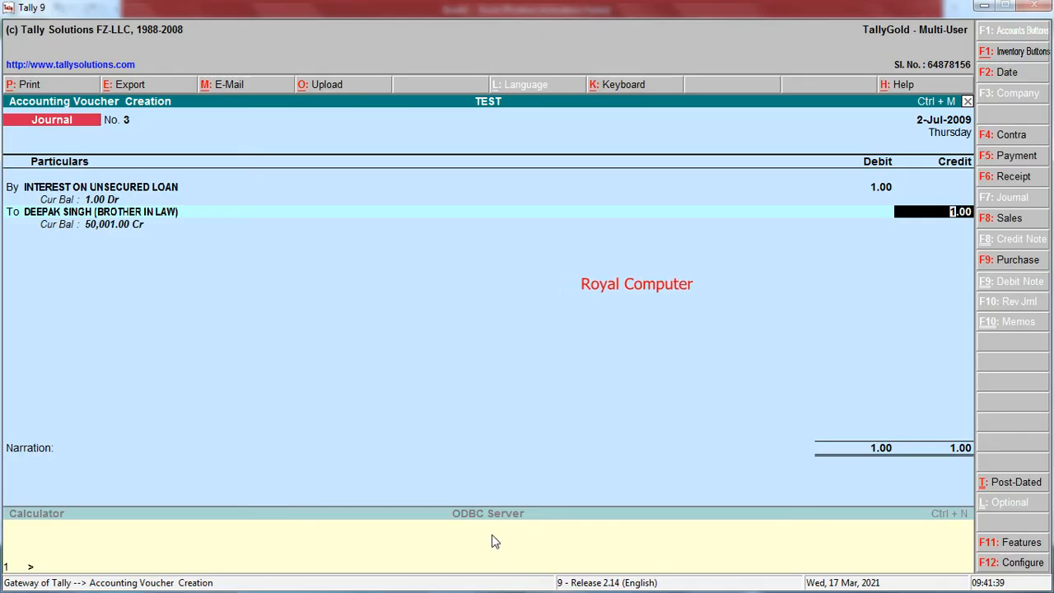
pyautogui.click(874, 189)
pyautogui.write('2250')
pyautogui.click(957, 216)
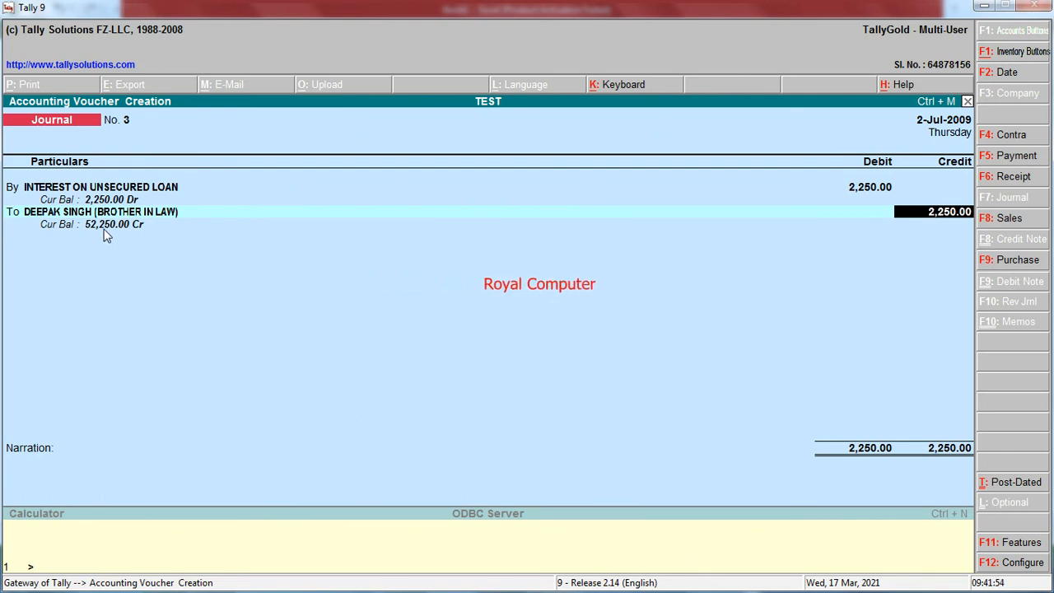
pyautogui.press('Return')
pyautogui.press('Return')
pyautogui.press('Return')
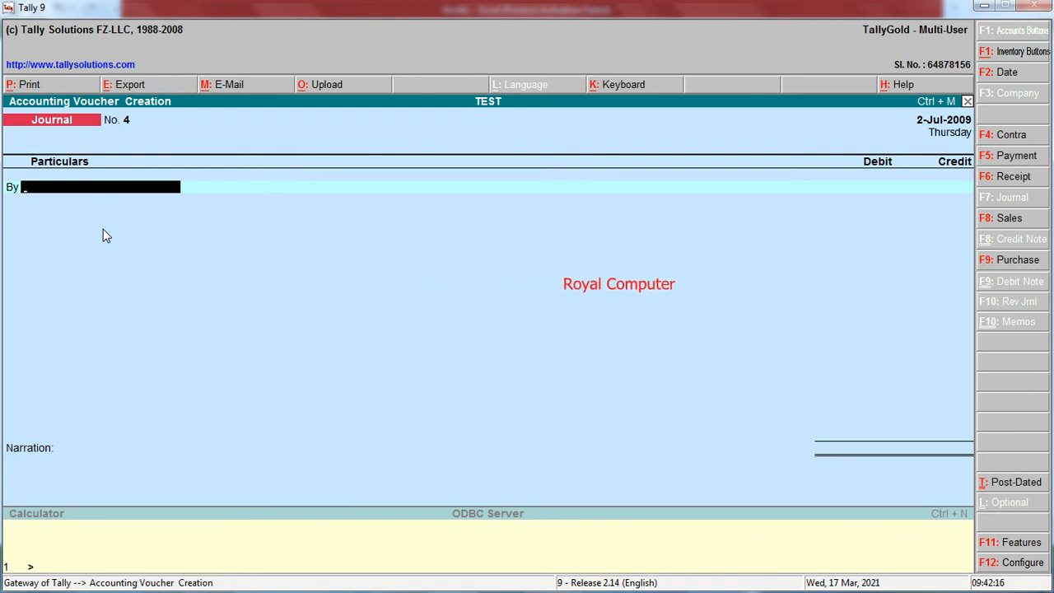
# Start a payment voucher from STATE BANK OF INDIA and select the brother-in-law's ledger as the particulars
pyautogui.press('F5')
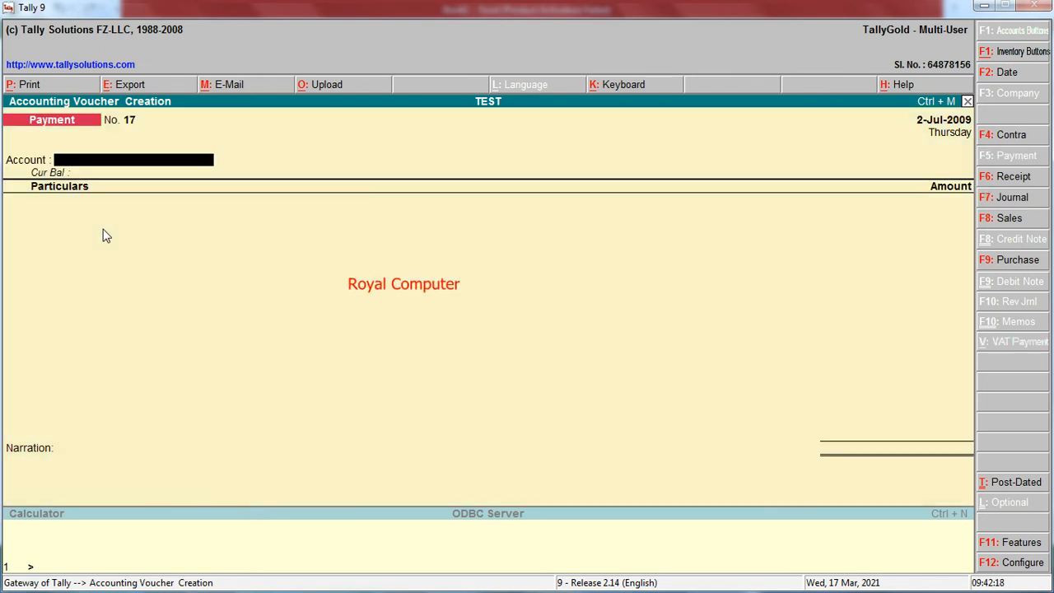
pyautogui.write('S')
pyautogui.press('Return')
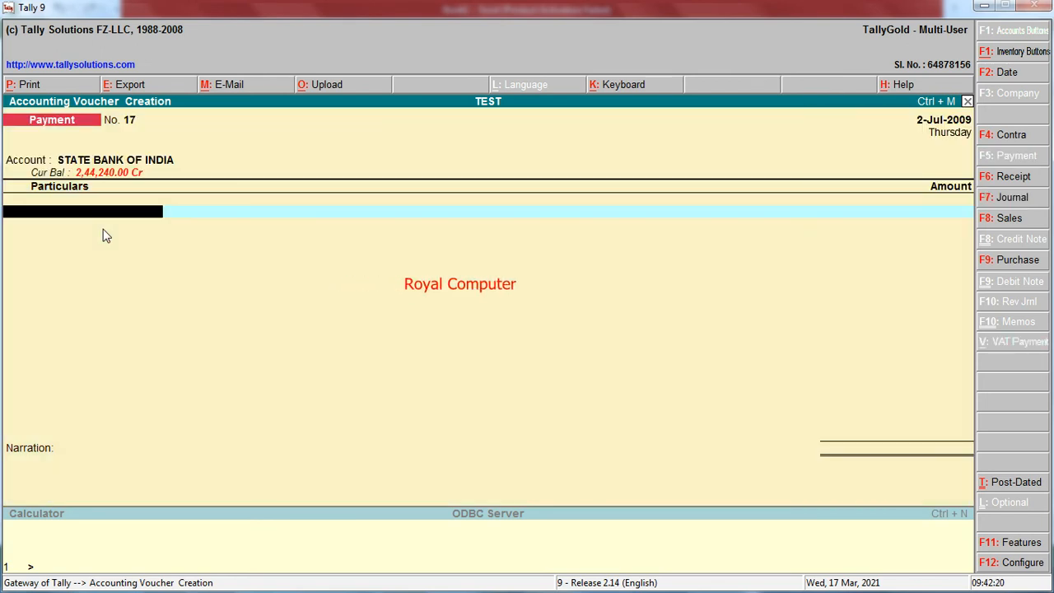
pyautogui.write('DEE')
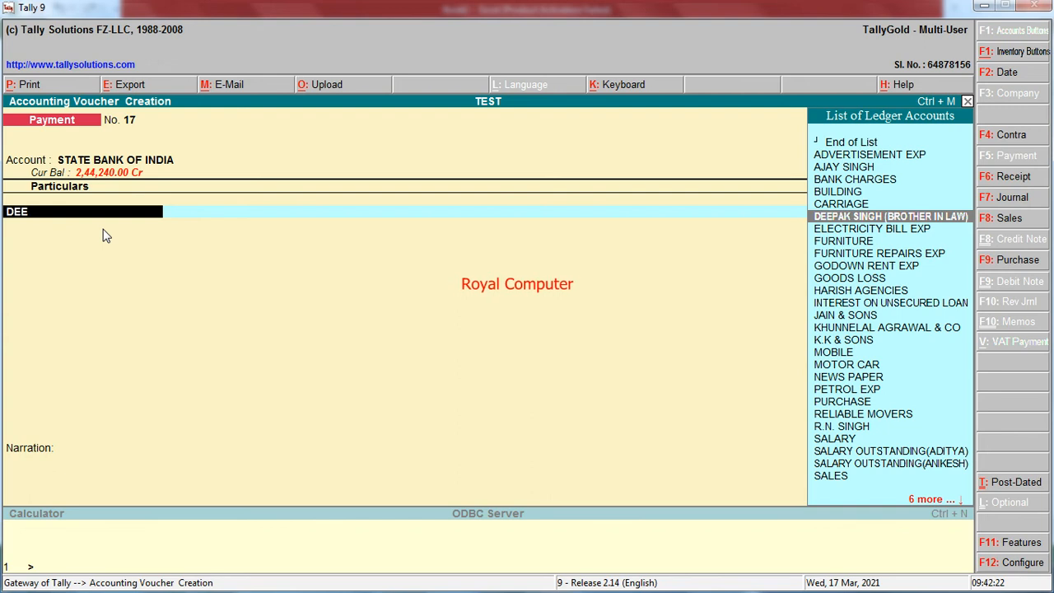
pyautogui.write('P')
pyautogui.press('Return')
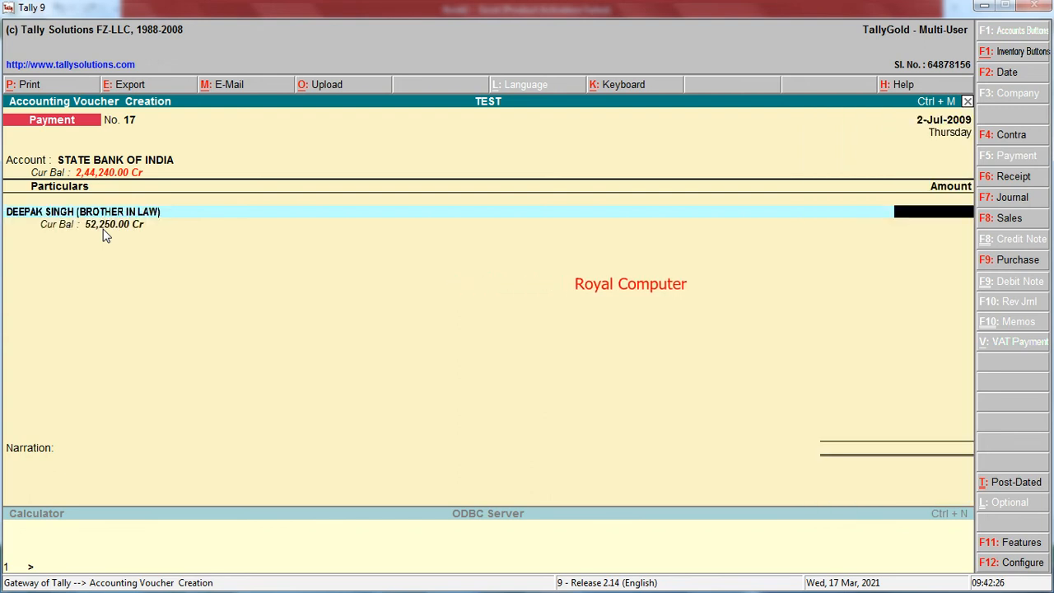
# Set the payment amount to 2,250 and save the voucher without a narration or cheque number
pyautogui.write('2250')
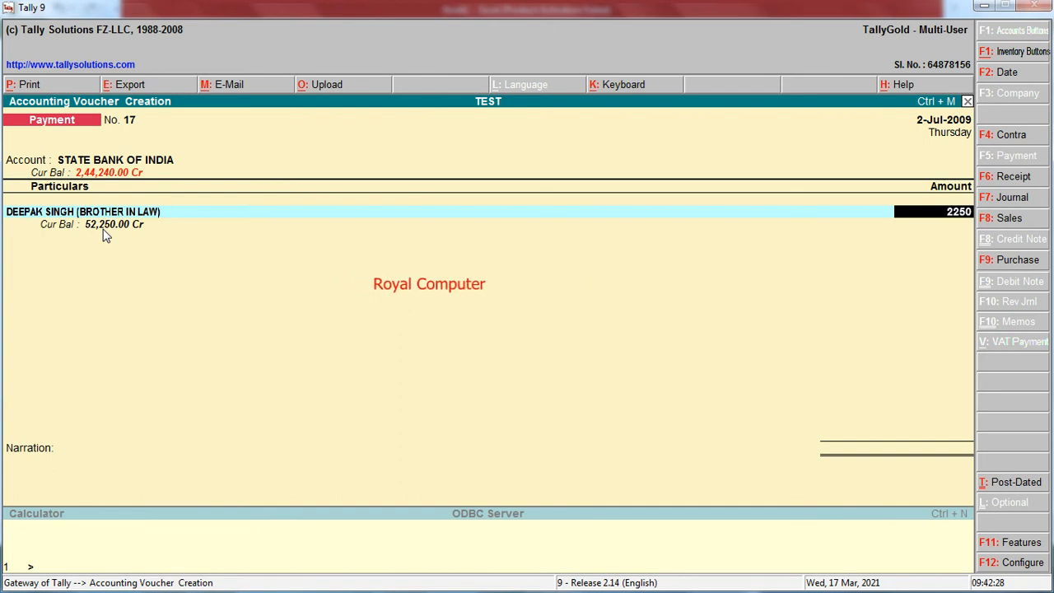
pyautogui.press('Return')
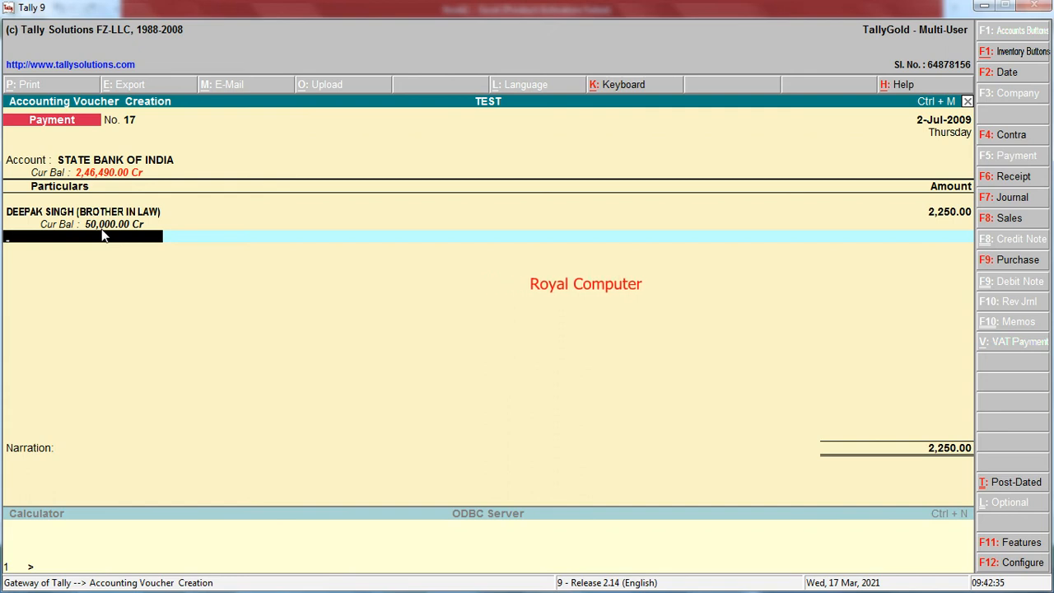
pyautogui.press('Return')
pyautogui.press('Return')
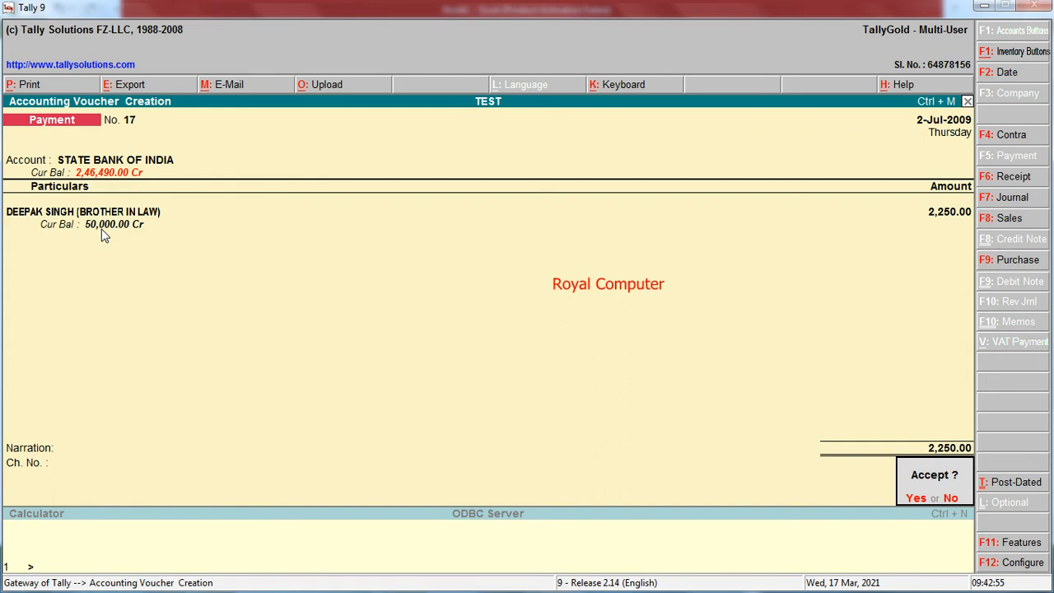
pyautogui.press('Return')
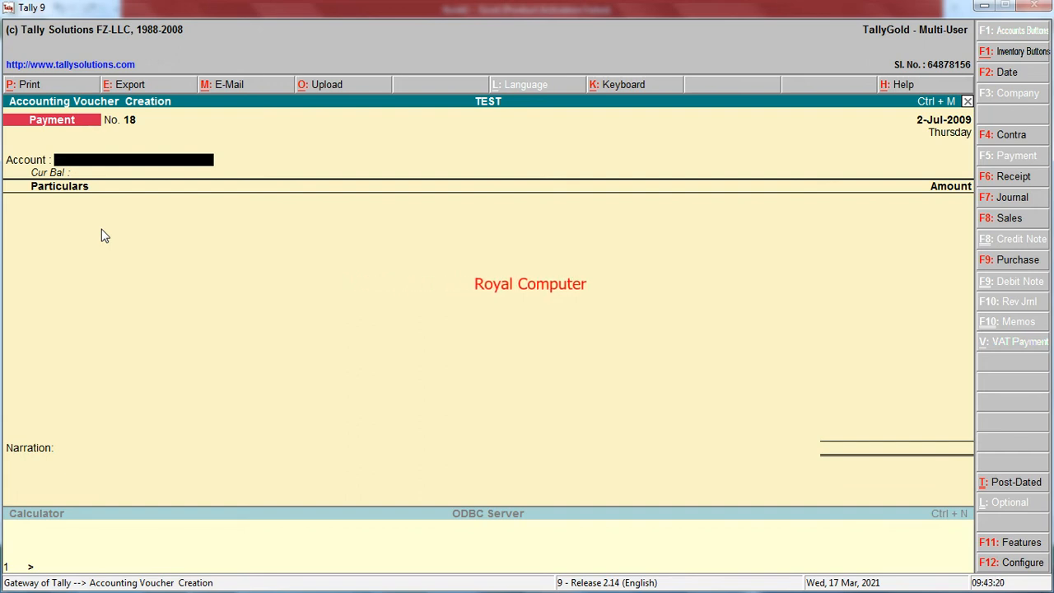
# Set the 2-Jul-2009 payment voucher's account to Cash and select the personal ledger listed directly after ADVERTISEMENT EXP as the particulars
pyautogui.write('CAS')
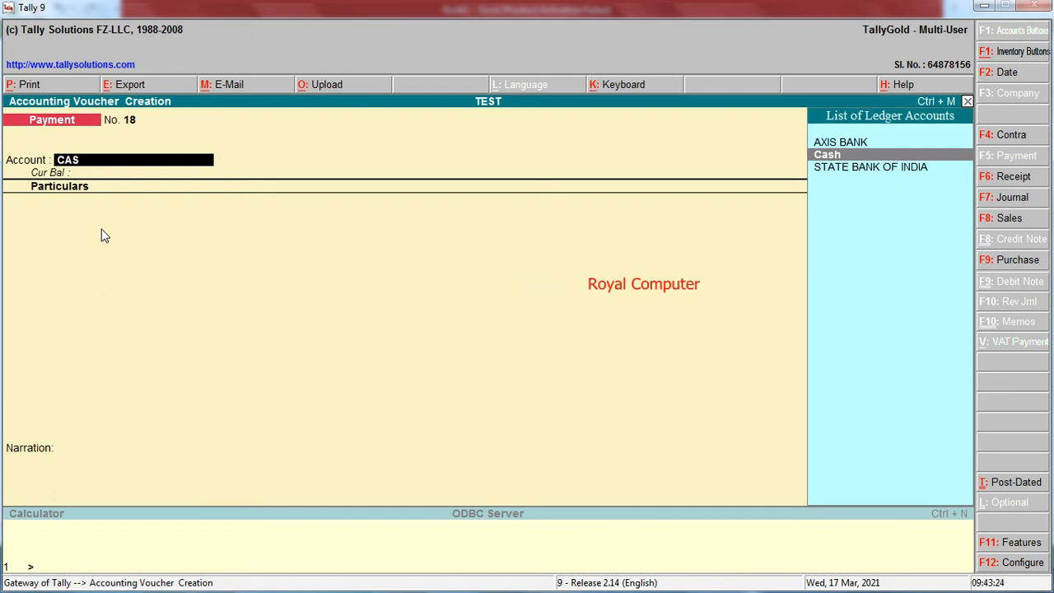
pyautogui.press('Return')
pyautogui.write('AJ')
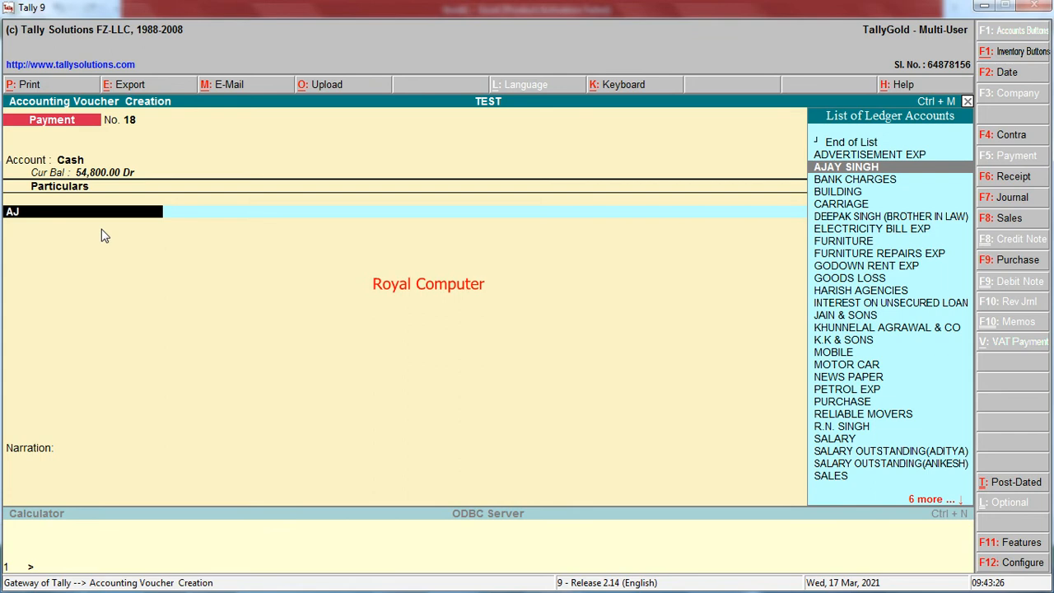
pyautogui.press('Return')
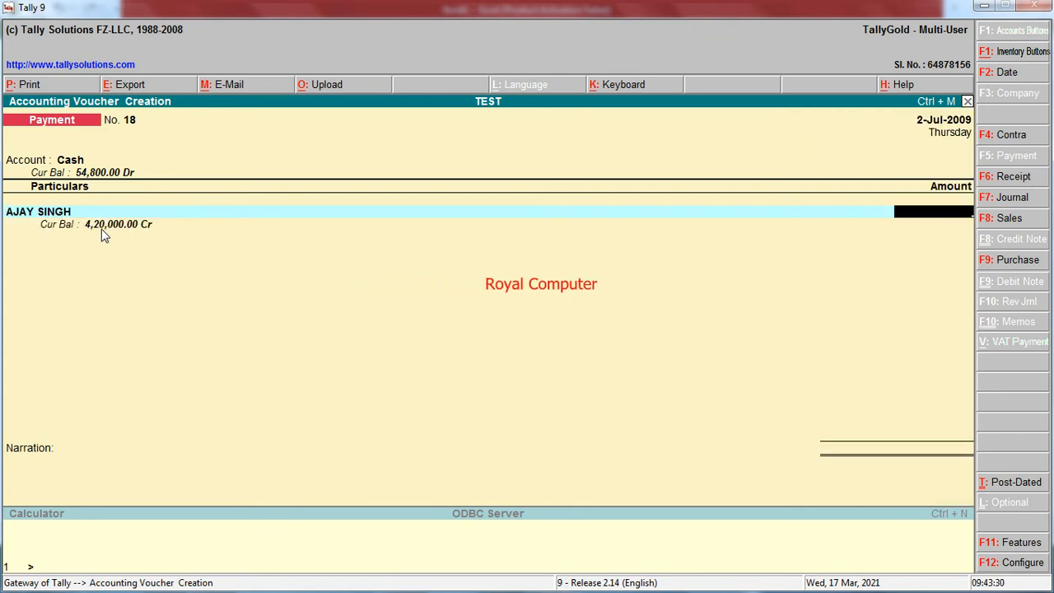
# Set the payment amount to 10,000 and save the voucher without a narration
pyautogui.write('10,000')
pyautogui.press('Return')
pyautogui.press('Return')
pyautogui.press('Return')
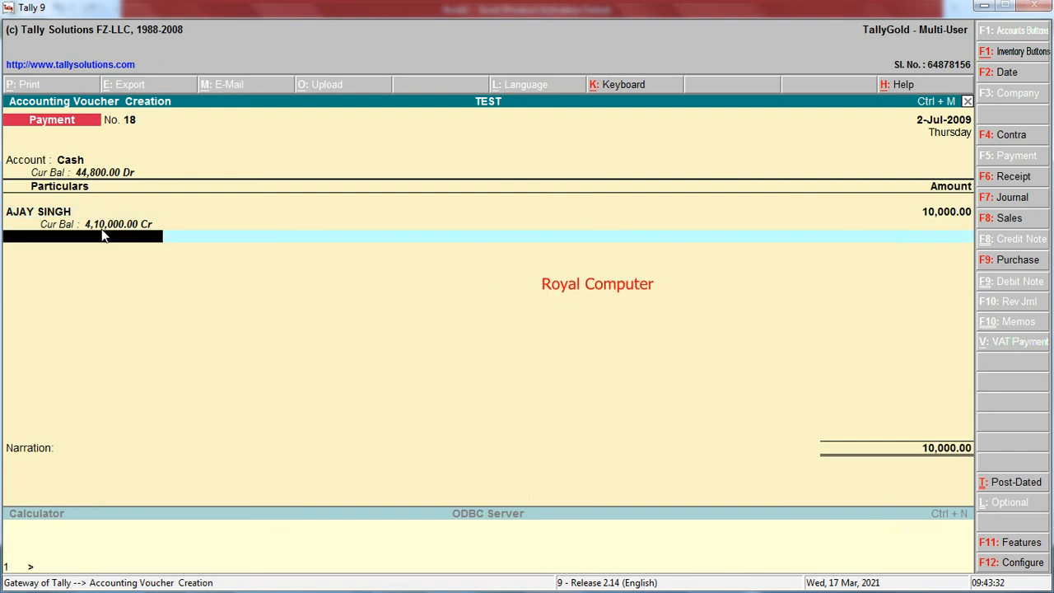
pyautogui.press('Return')
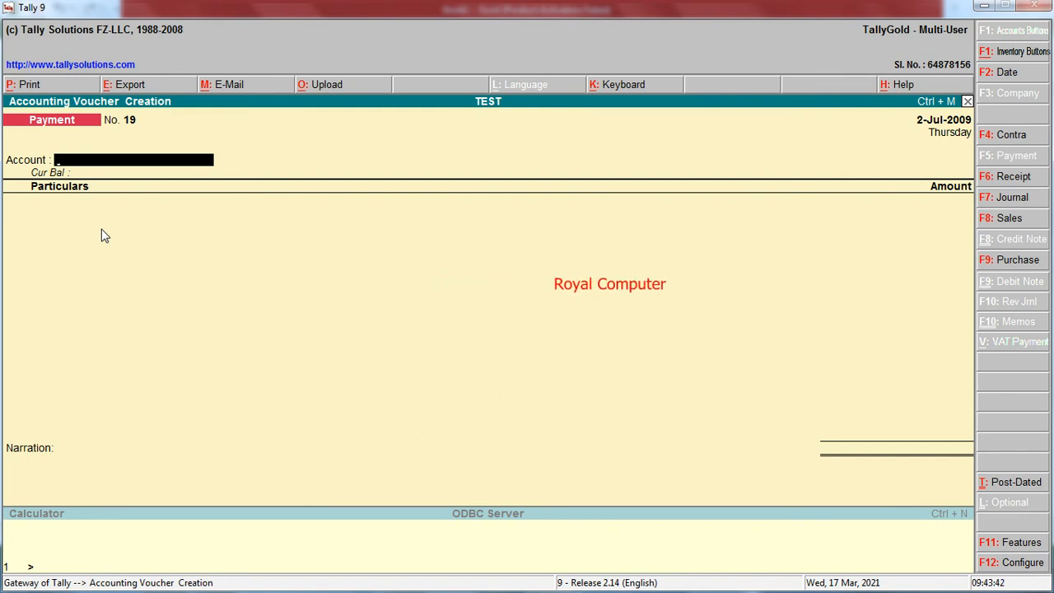
# Set the new payment voucher's date to 4-Jul-2009 and choose Cash as its account
pyautogui.press('pageup')
pyautogui.press('F2')
pyautogui.press('Return')
pyautogui.press('Return')
pyautogui.hotkey('ctrl', 'a')
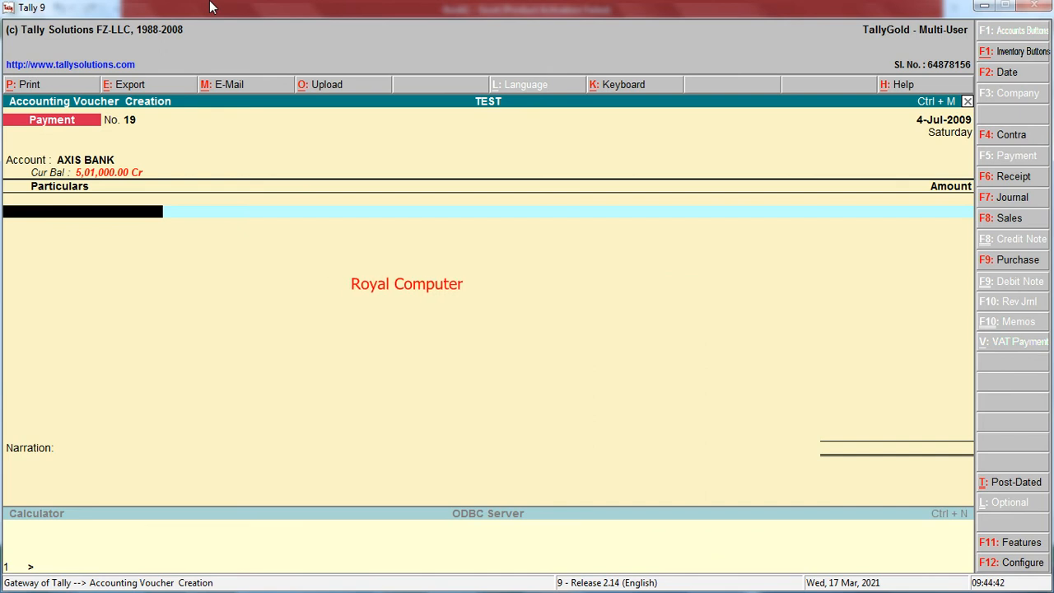
pyautogui.press('BackSpace')
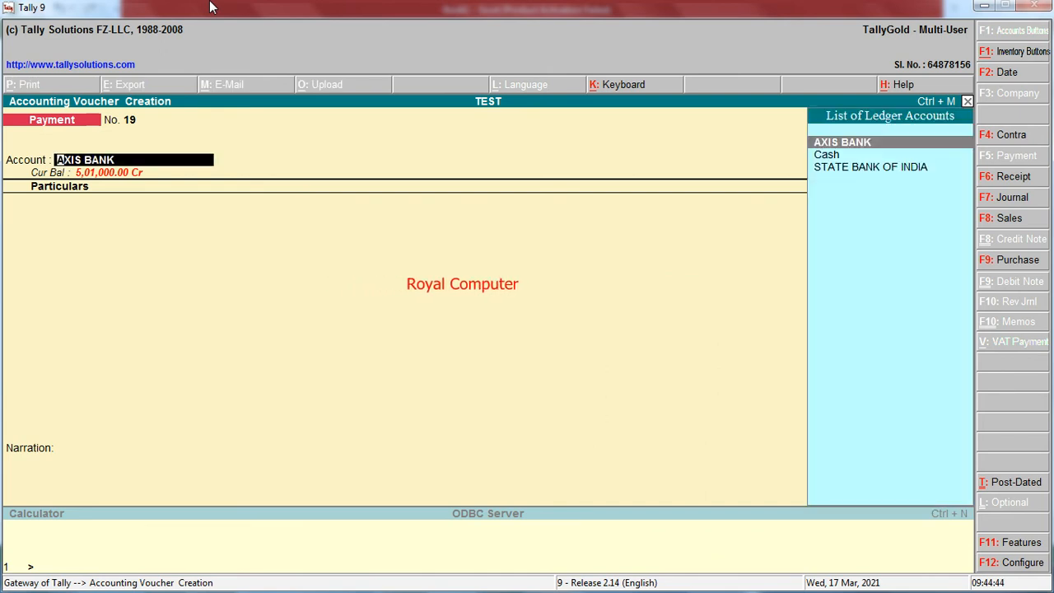
pyautogui.write('ca')
pyautogui.press('Return')
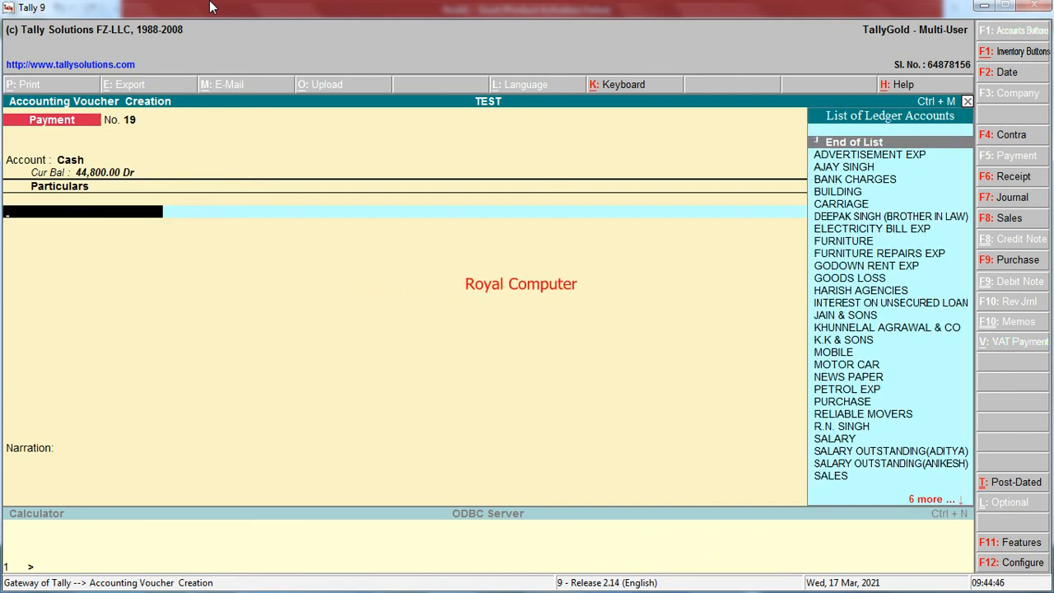
pyautogui.write('pur')
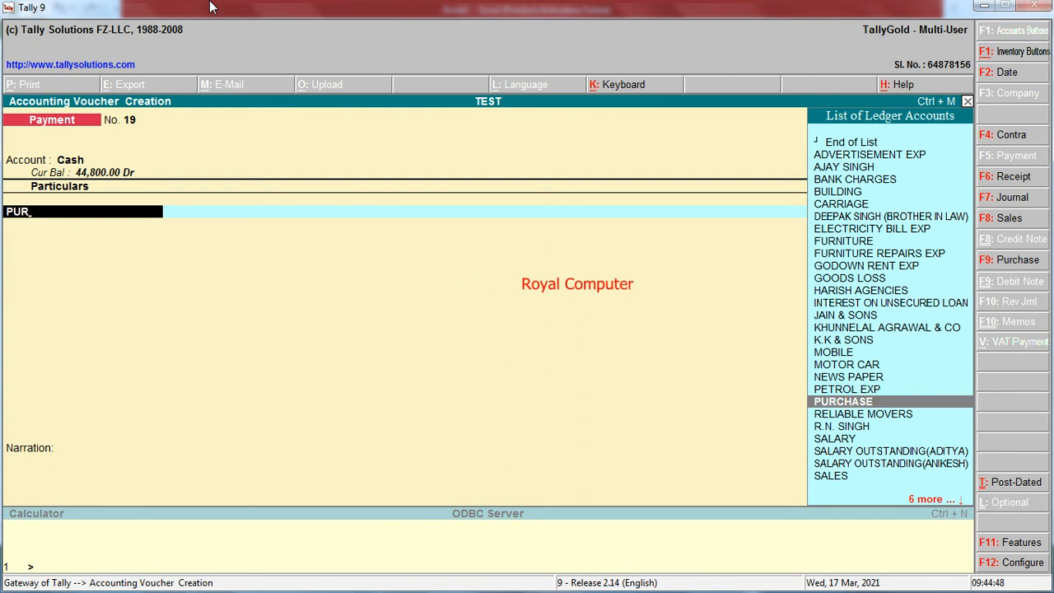
pyautogui.press('Return')
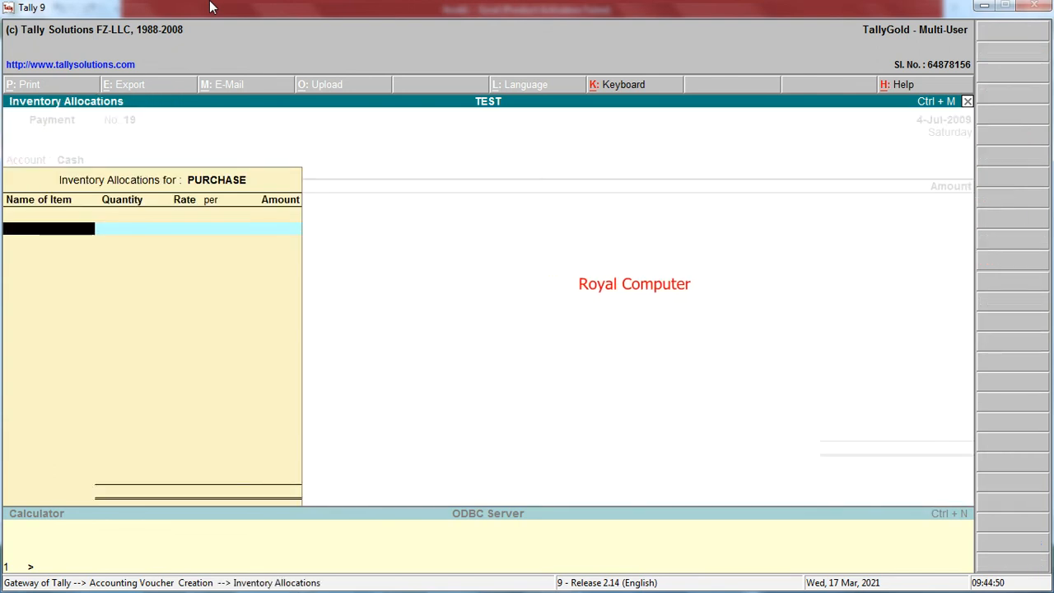
pyautogui.press('Return')
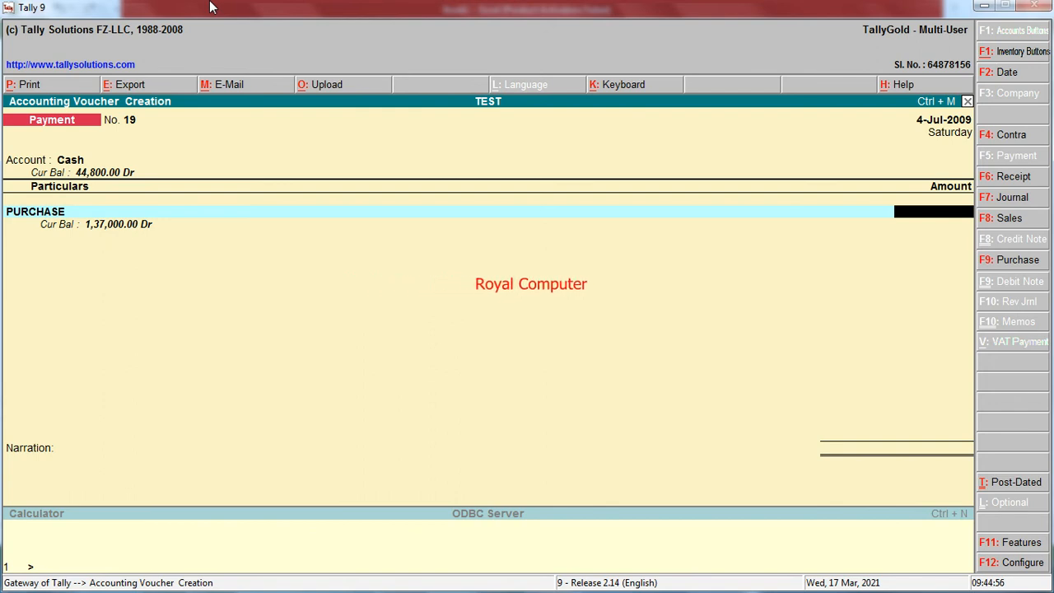
pyautogui.press('BackSpace')
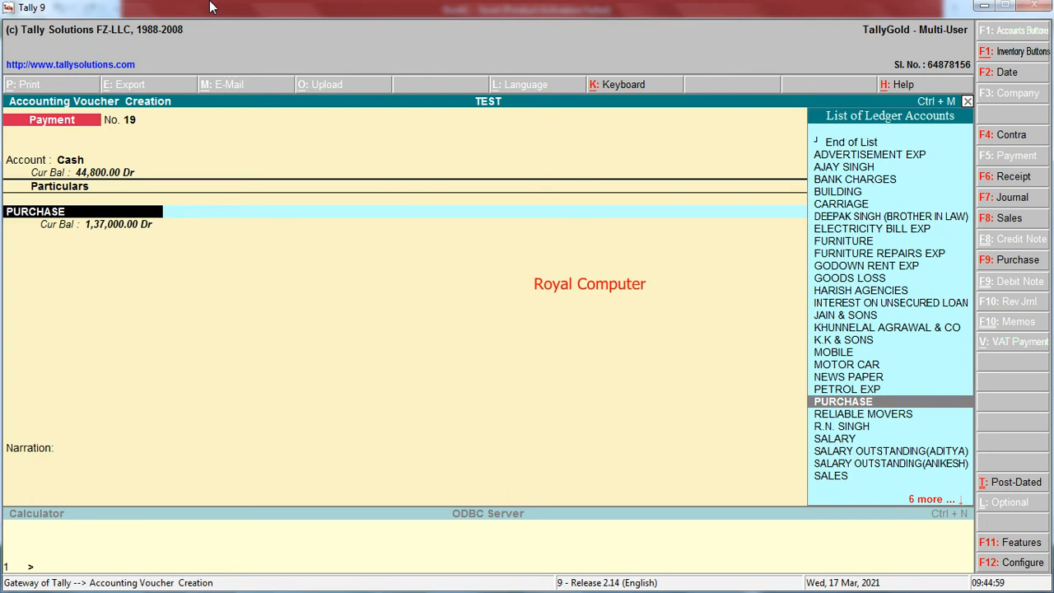
# Select SALES as the payment's particulars and leave its inventory allocations empty
pyautogui.press('Down')
pyautogui.press('Down')
pyautogui.press('Down')
pyautogui.press('Down')
pyautogui.press('Down')
pyautogui.press('Down')
pyautogui.press('Return')
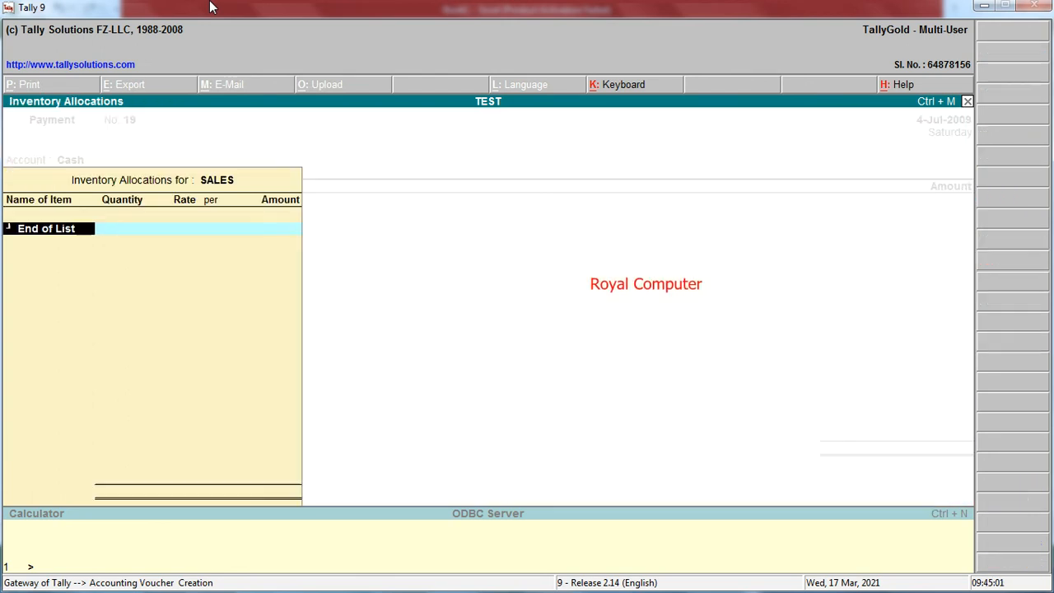
pyautogui.press('Return')
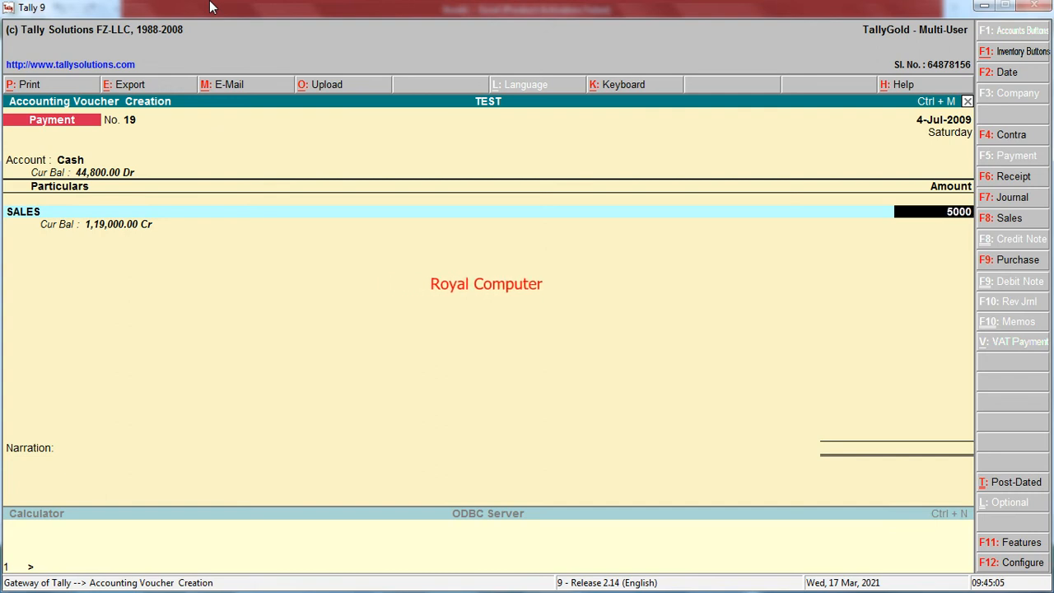
# Set the SALES amount to 5,000 and save the payment voucher without a narration
pyautogui.press('Return')
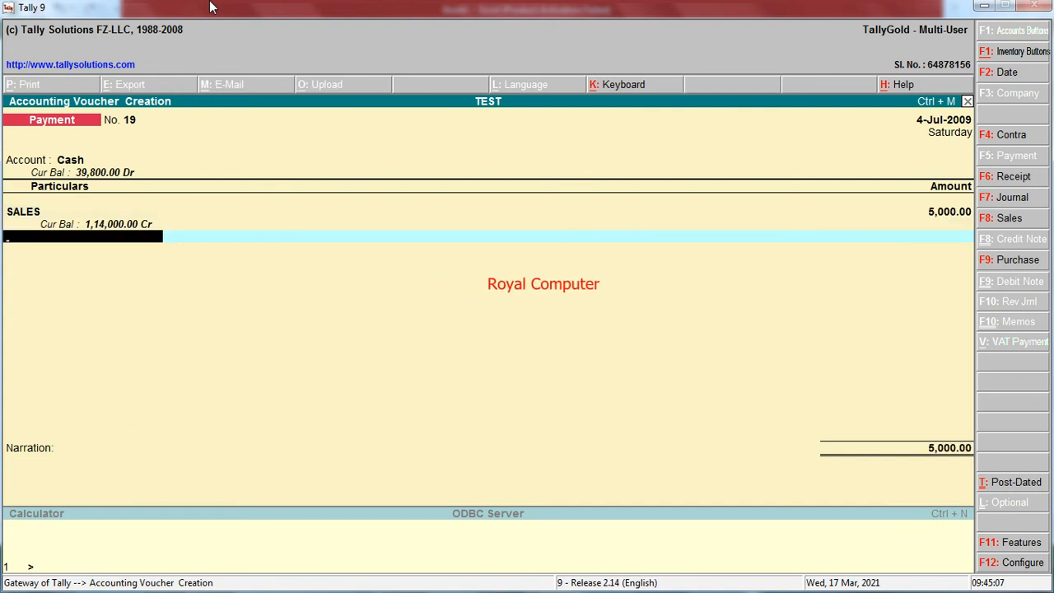
pyautogui.press('Return')
pyautogui.press('Return')
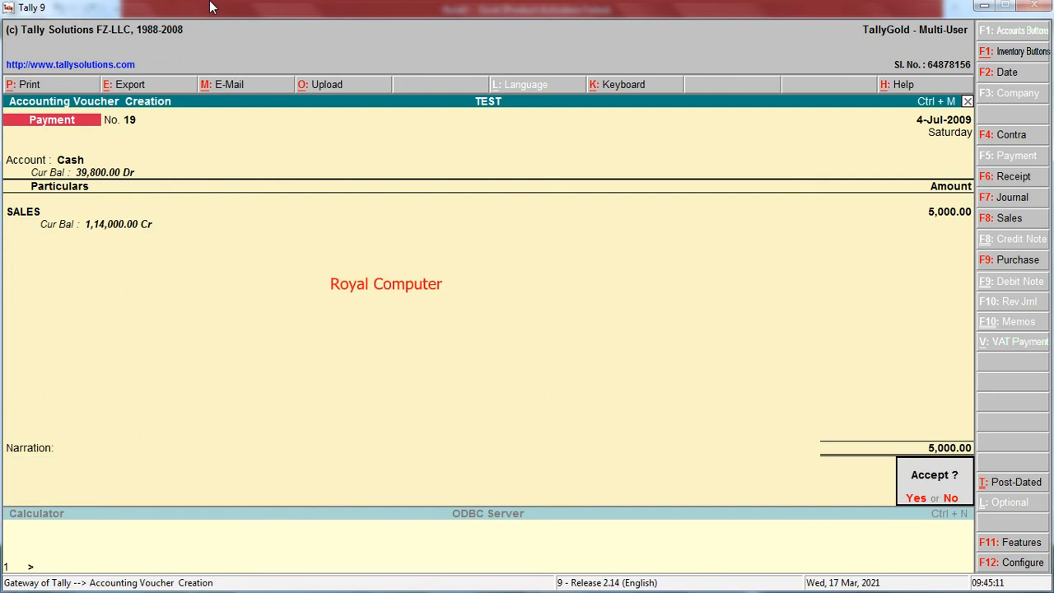
pyautogui.press('Return')
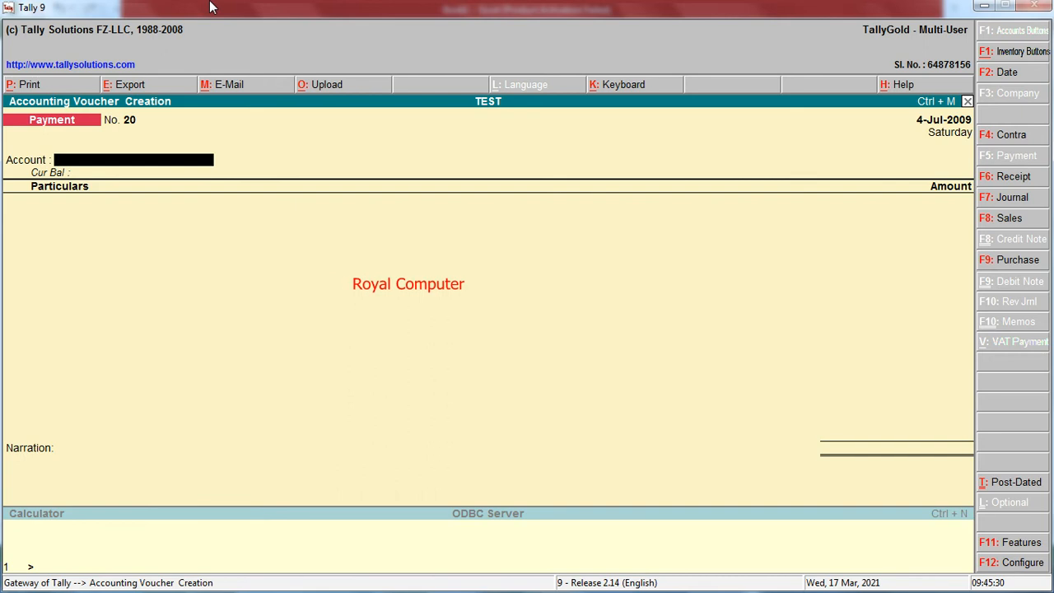
# Start a purchase voucher without a reference and set its date to 5-Jul-2009
pyautogui.press('F9')
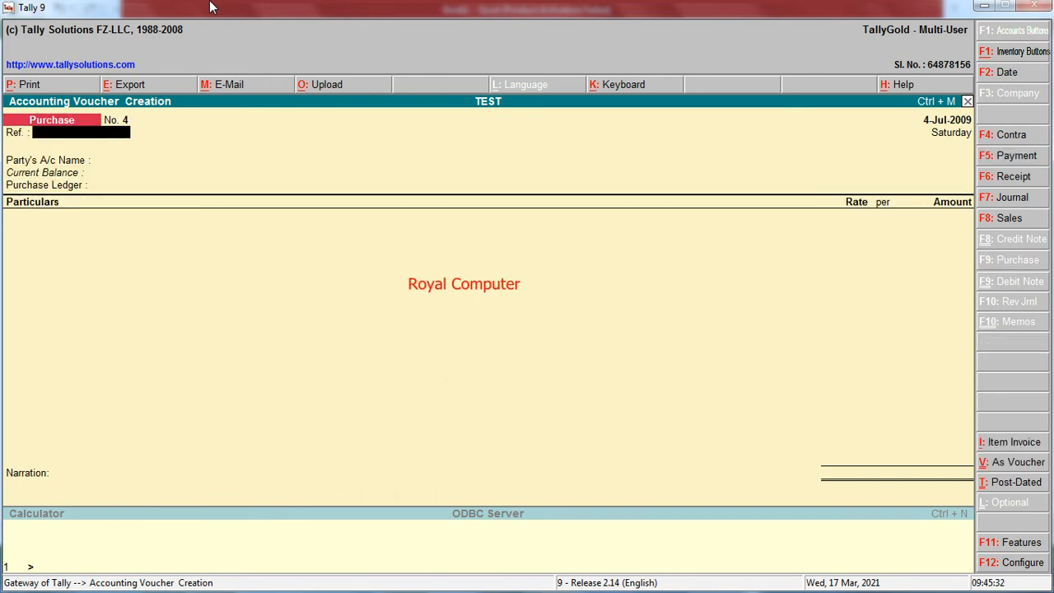
pyautogui.press('Return')
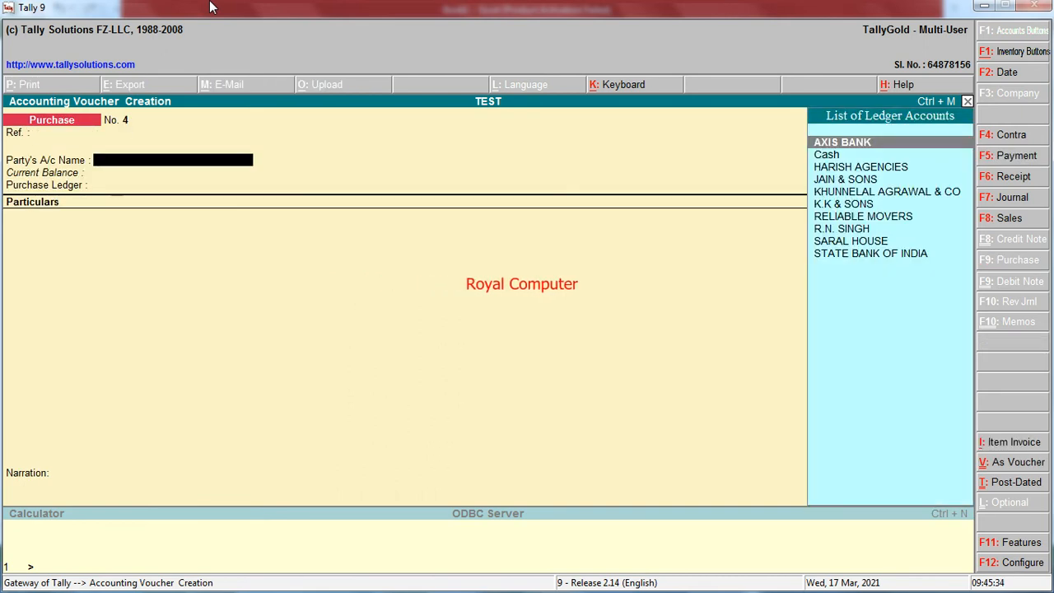
pyautogui.press('F2')
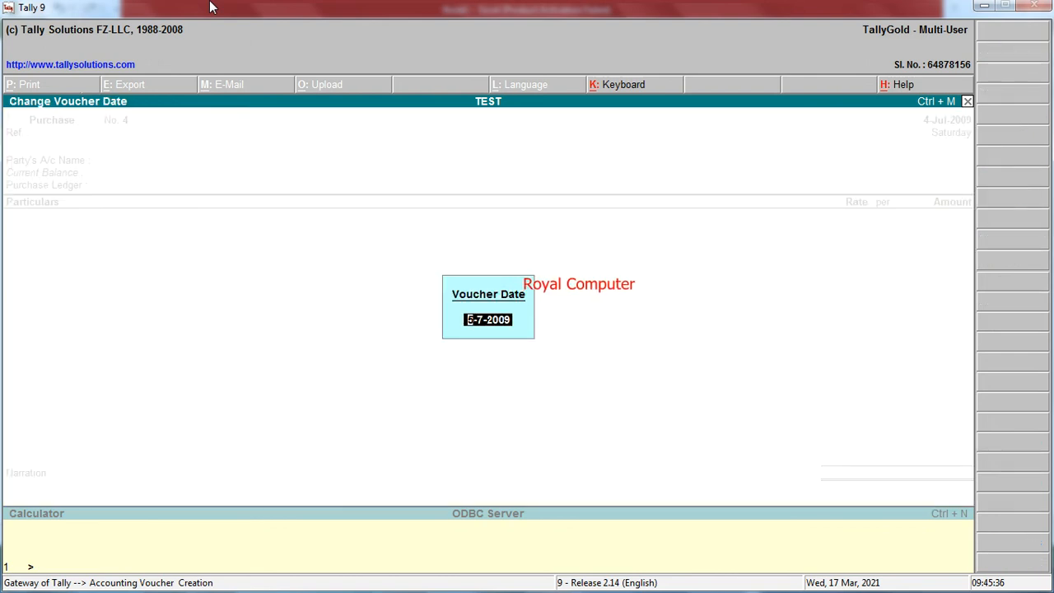
pyautogui.press('Return')
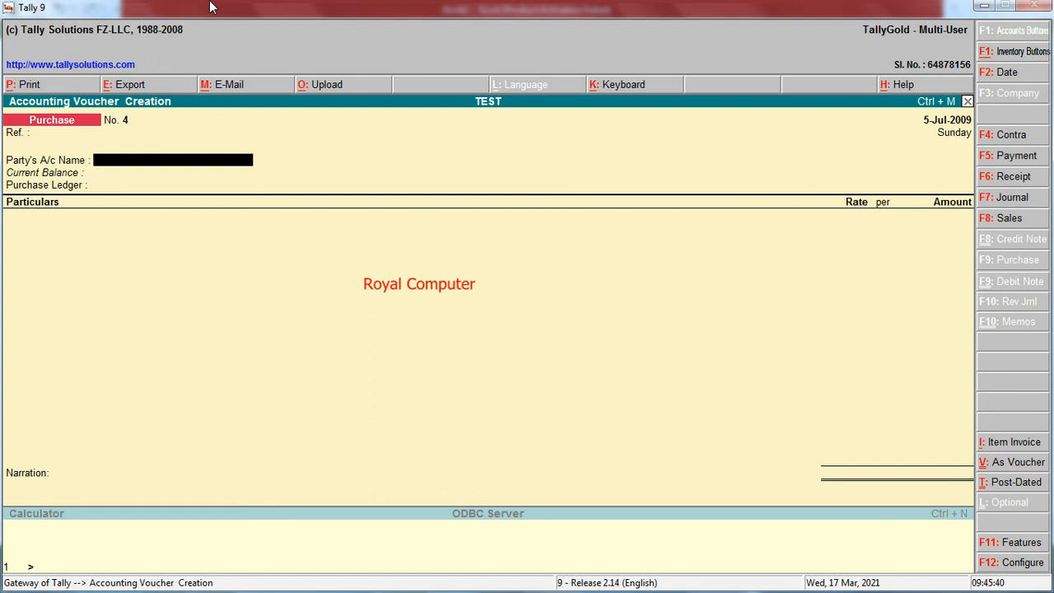
pyautogui.press('Return')
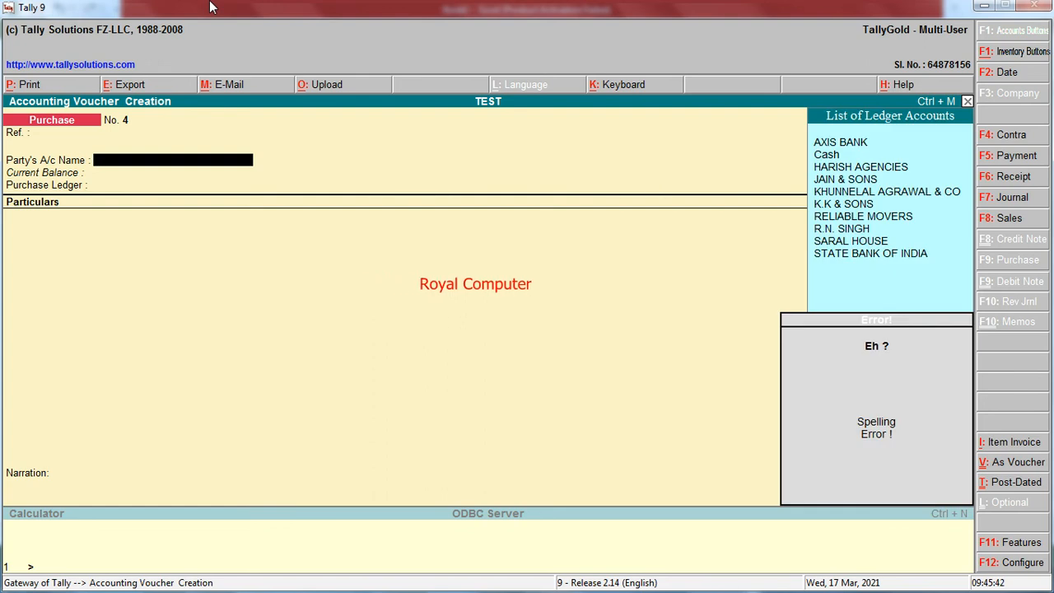
# Start a new party ledger from the purchase voucher and name it GODREJ CO without an alias
pyautogui.hotkey('alt', 'c')
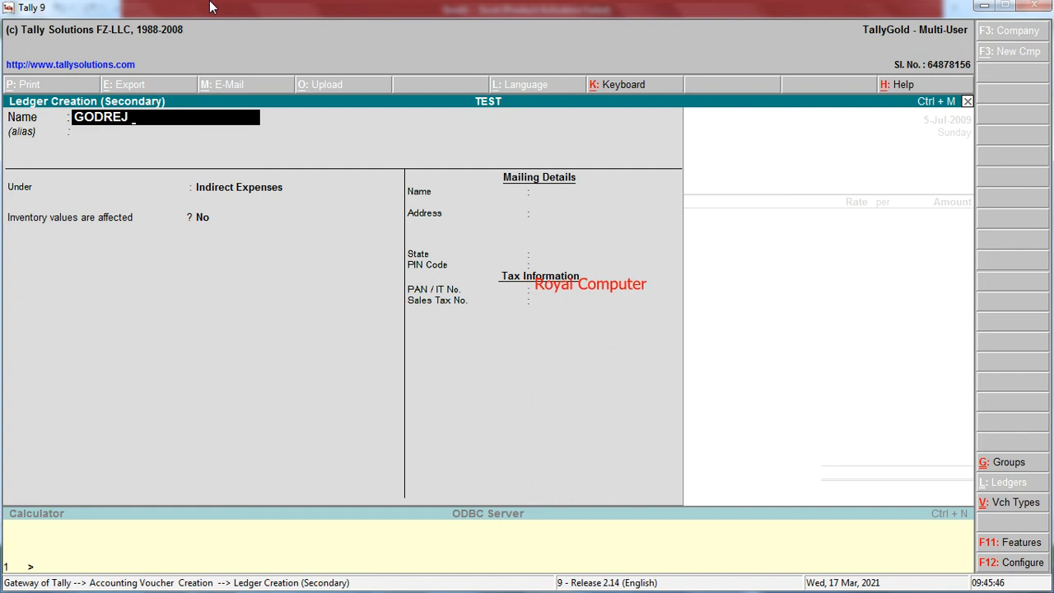
pyautogui.write('GODREJ CO')
pyautogui.press('Return')
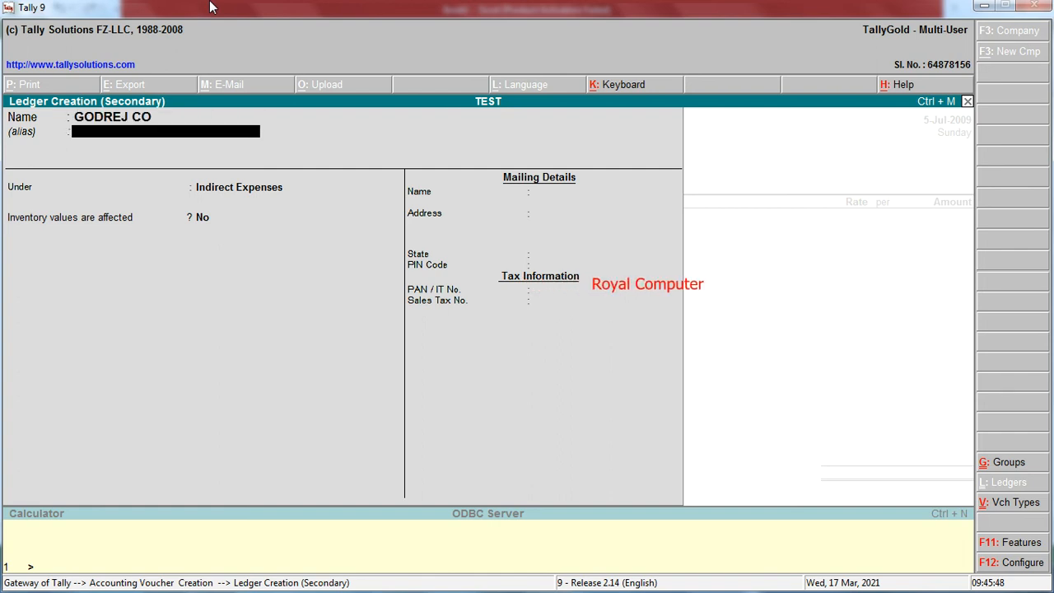
pyautogui.press('Return')
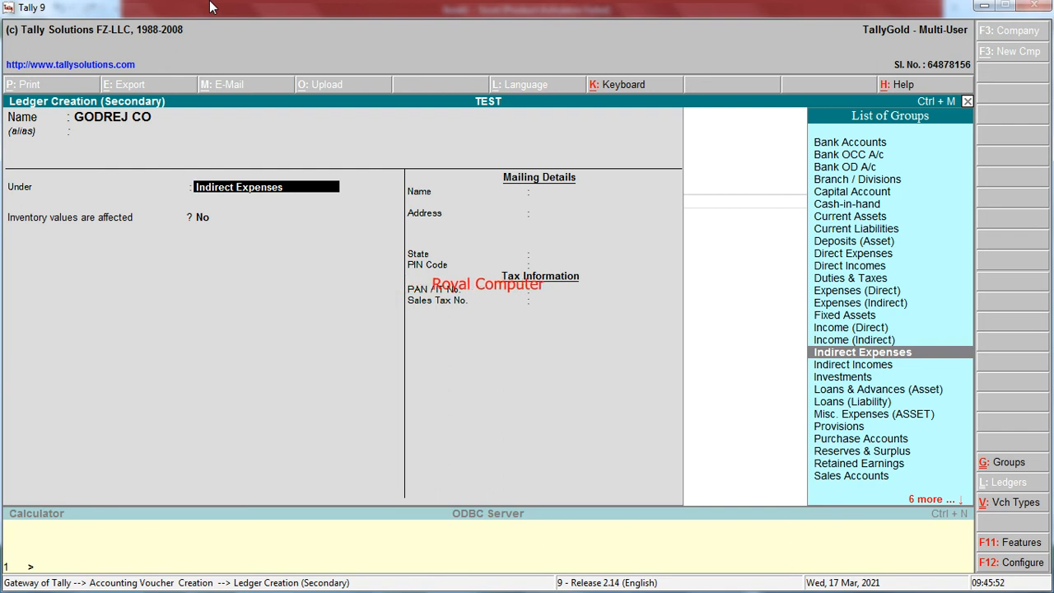
# Place the GODREJ CO ledger under Sundry Creditors and save it with the mailing and tax details blank
pyautogui.write('SUND')
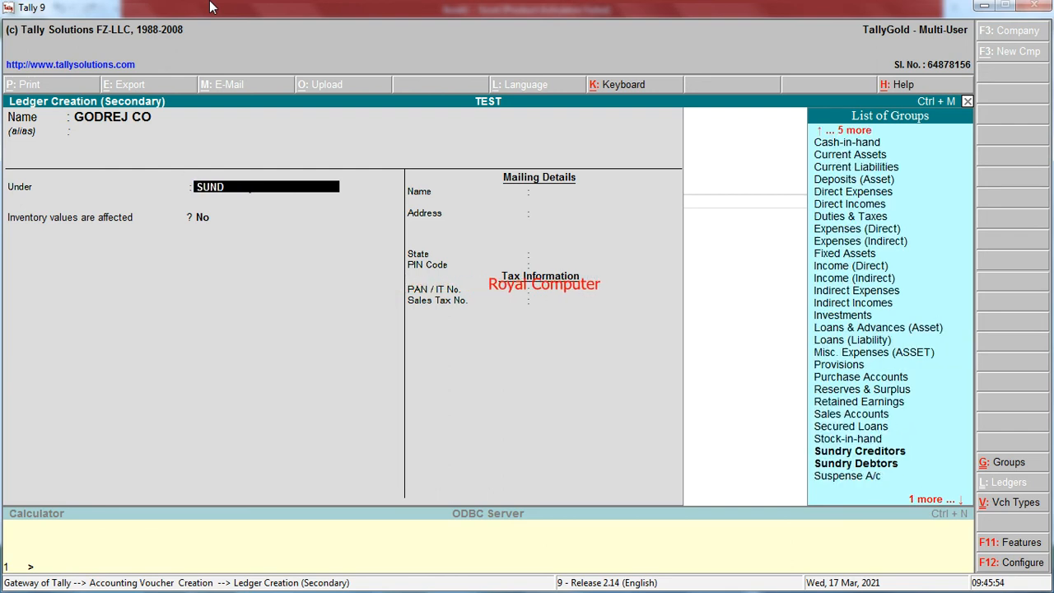
pyautogui.write('RYC')
pyautogui.press('Return')
pyautogui.press('Return')
pyautogui.press('Return')
pyautogui.press('Return')
pyautogui.press('Return')
pyautogui.press('Return')
pyautogui.press('Return')
pyautogui.press('Return')
pyautogui.press('Return')
pyautogui.press('Return')
pyautogui.press('Return')
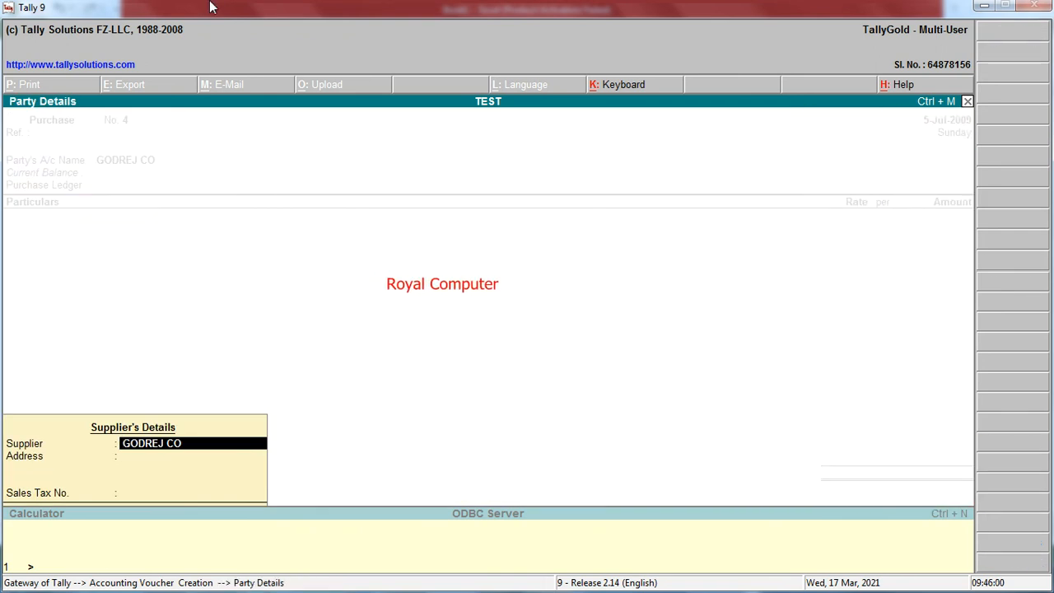
# Accept the supplier details and set PURCHASE as both the purchase ledger and the particulars
pyautogui.press('Return')
pyautogui.press('Return')
pyautogui.press('Return')
pyautogui.press('BackSpace')
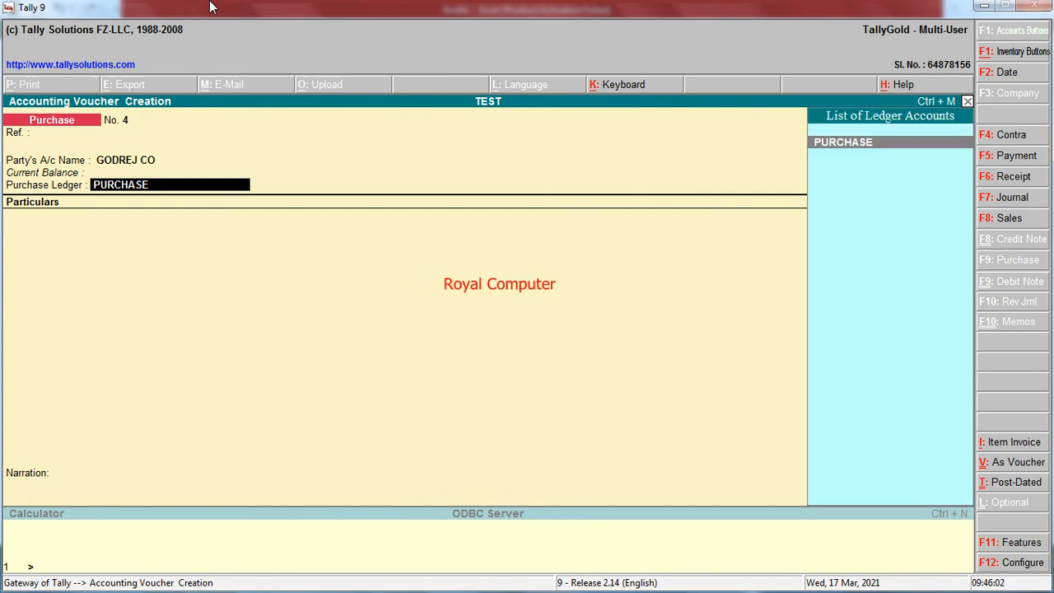
pyautogui.press('Return')
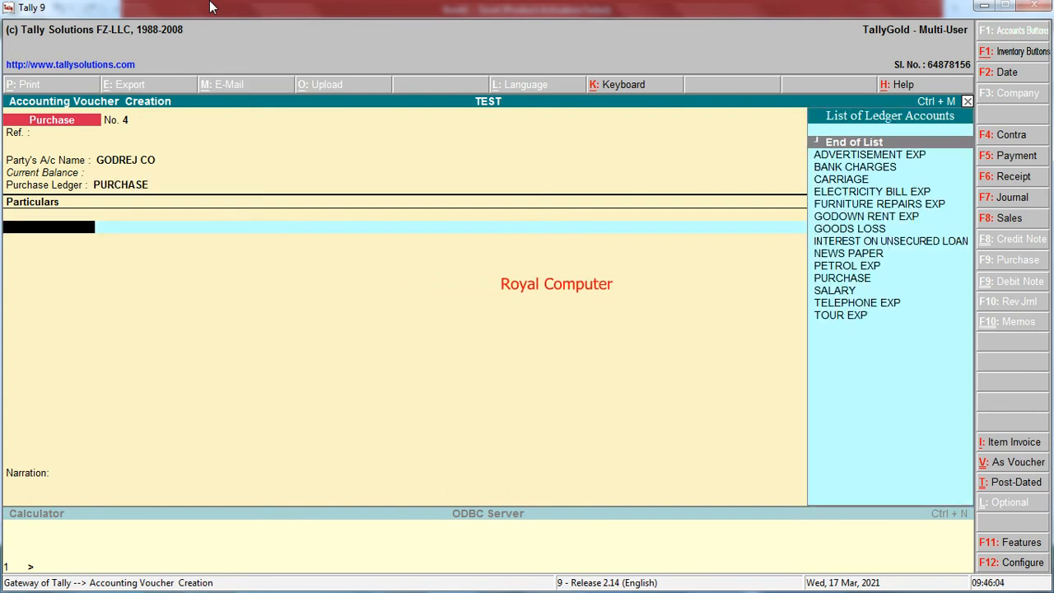
pyautogui.write('P')
pyautogui.press('Return')
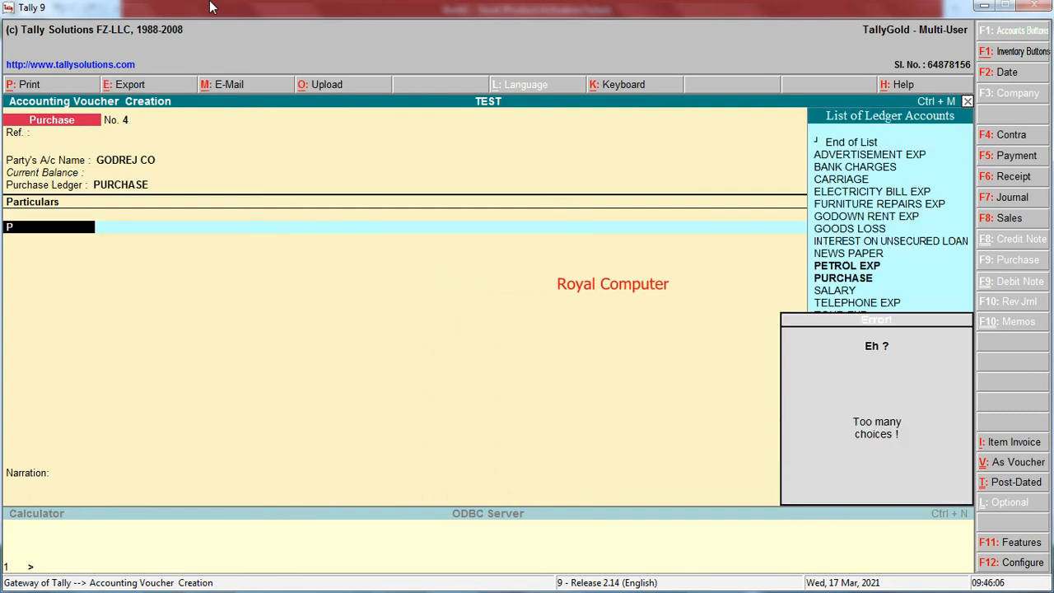
pyautogui.write('UR')
pyautogui.press('Return')
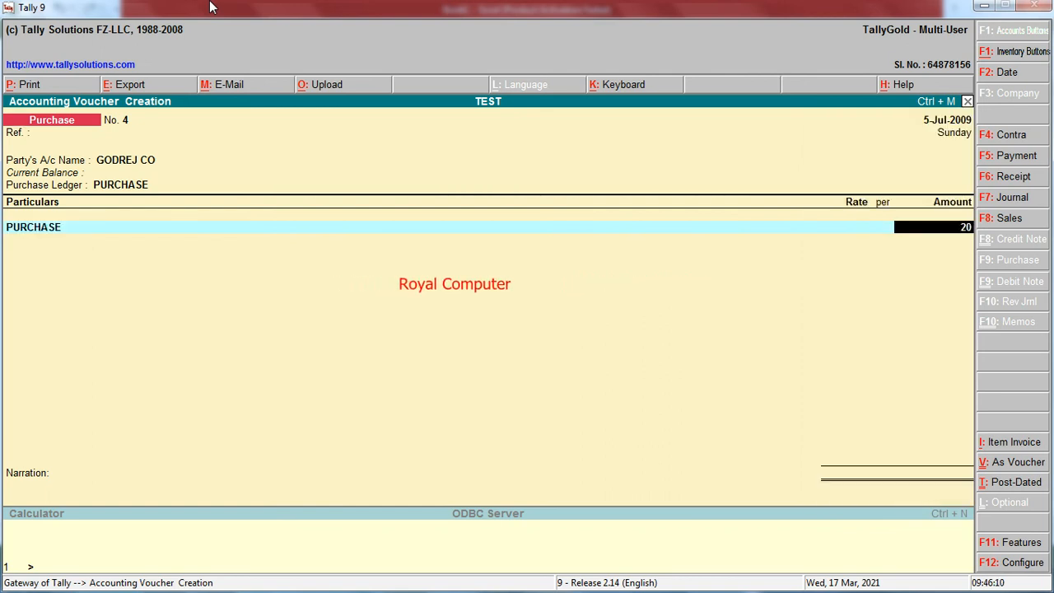
# Enter the amount for the GODREJ CO purchase and save the voucher without a narration
pyautogui.press('Return')
pyautogui.press('Return')
pyautogui.press('Return')
pyautogui.press('Return')
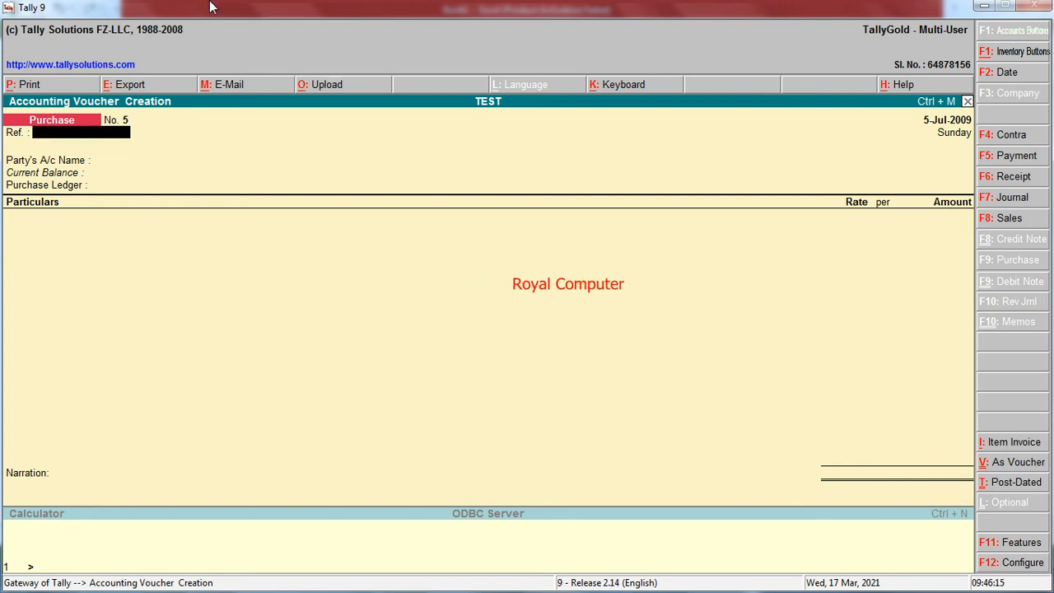
# Set the voucher date to 6-7-2009 and start a payment voucher from the AXIS BANK account
pyautogui.press('F2')
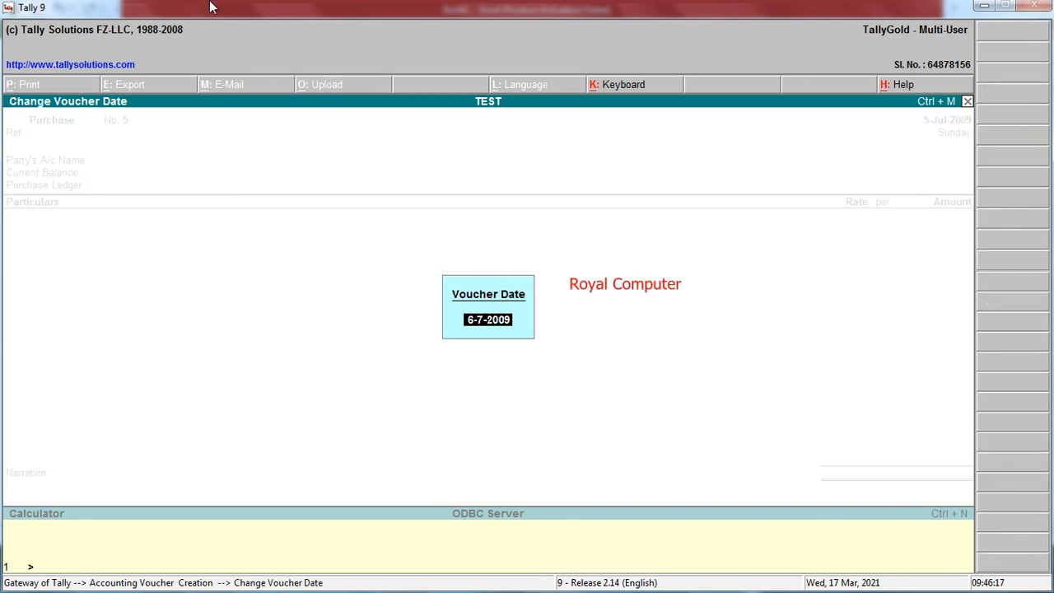
pyautogui.press('Return')
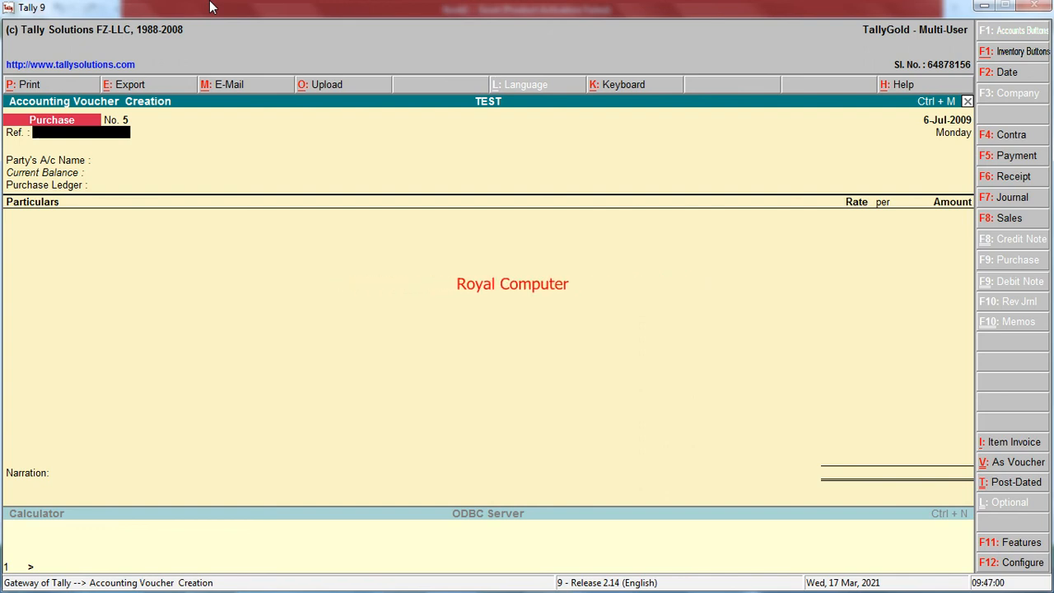
pyautogui.press('F5')
pyautogui.write('a')
pyautogui.press('Return')
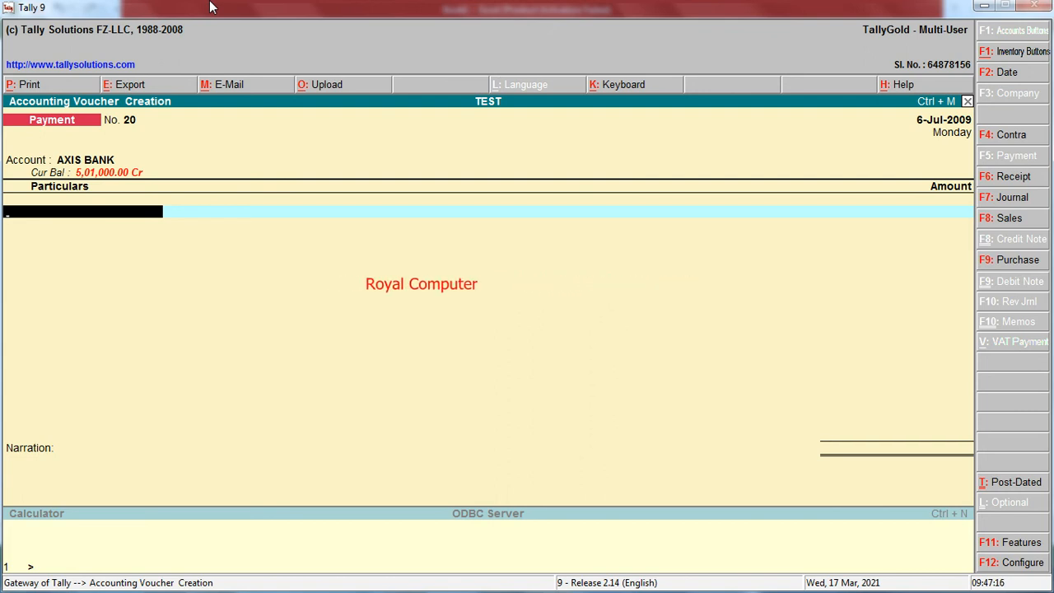
# Set GODREJ CO as the payment's particulars with an amount of 1,00,000
pyautogui.write('GO')
pyautogui.press('Return')
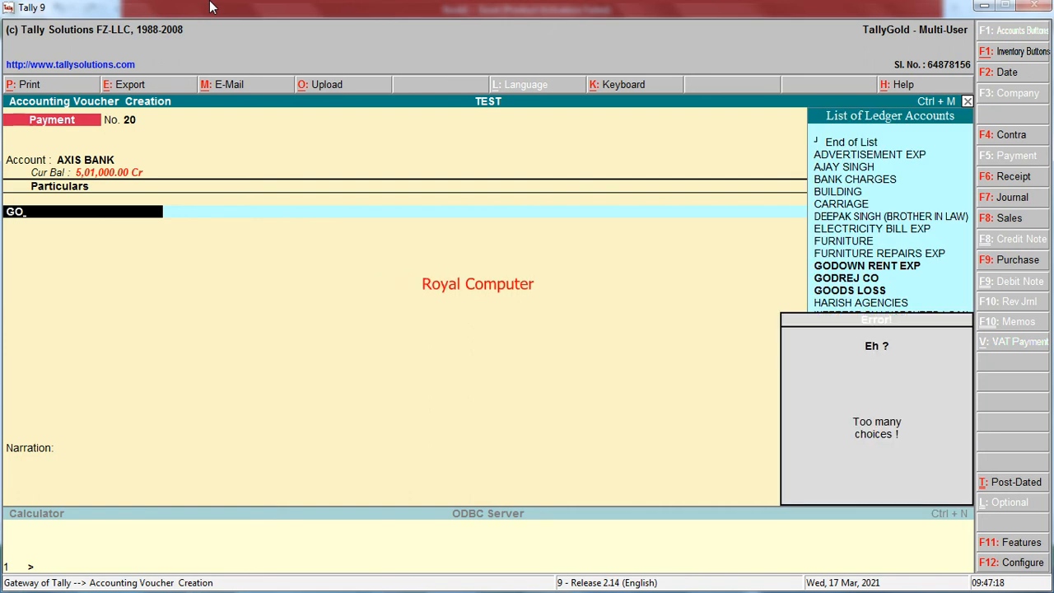
pyautogui.write('D')
pyautogui.click(828, 280)
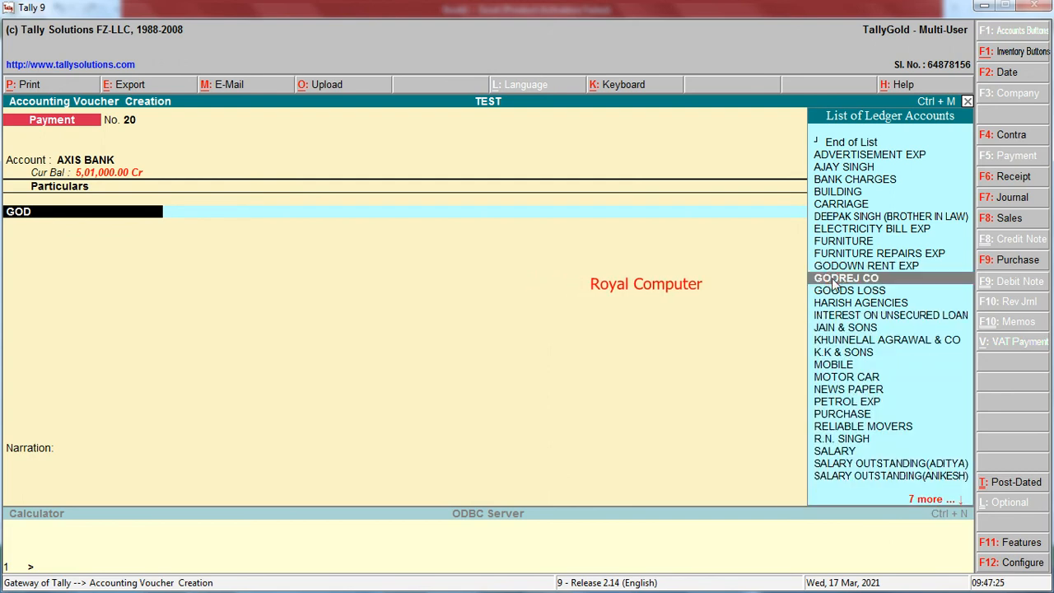
pyautogui.press('Return')
pyautogui.write('1,00,000')
pyautogui.press('Return')
# Allocate the GODREJ CO payment as Agst Ref to pending bill 4 and save the voucher without a cheque number
pyautogui.press('Return')
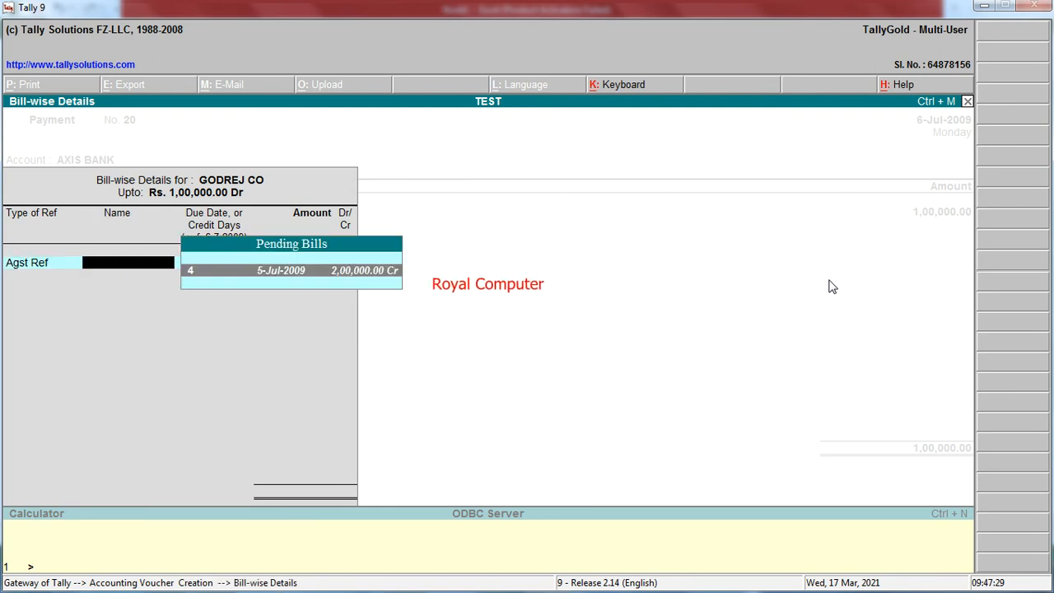
pyautogui.press('Return')
pyautogui.press('Return')
pyautogui.press('Return')
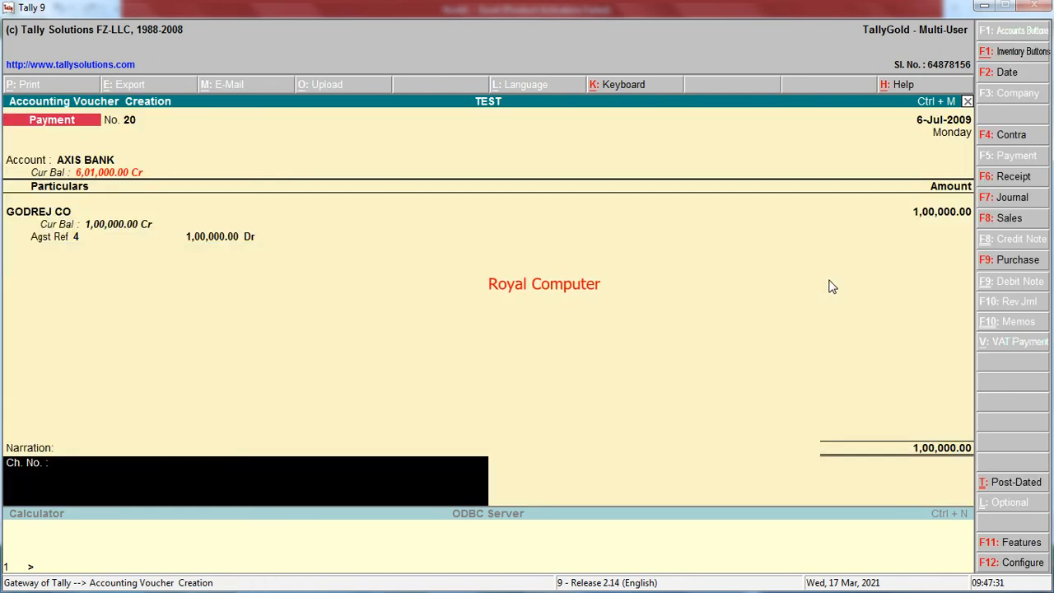
pyautogui.press('Return')
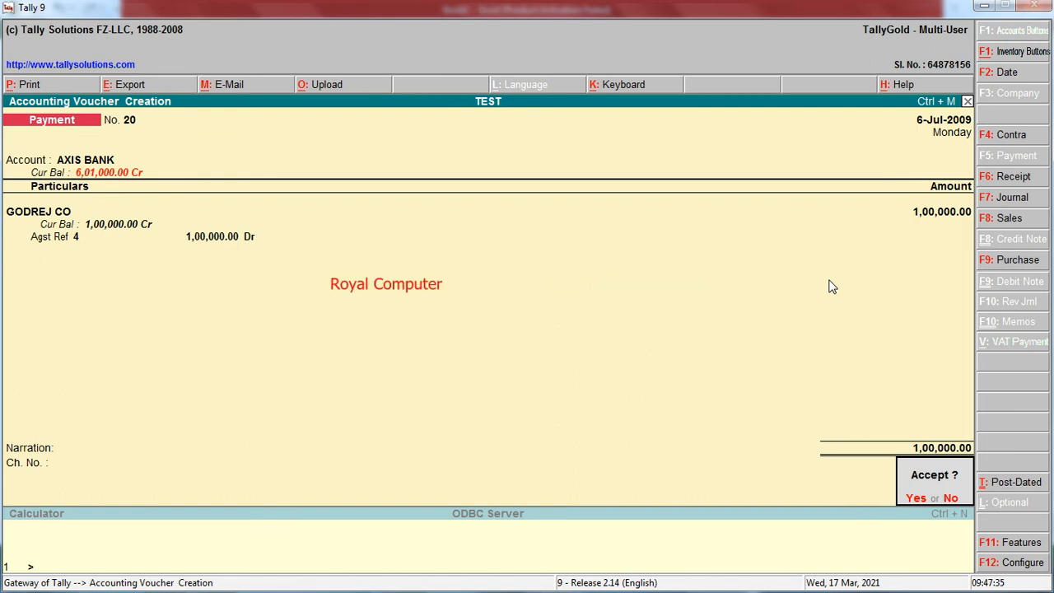
pyautogui.press('Return')
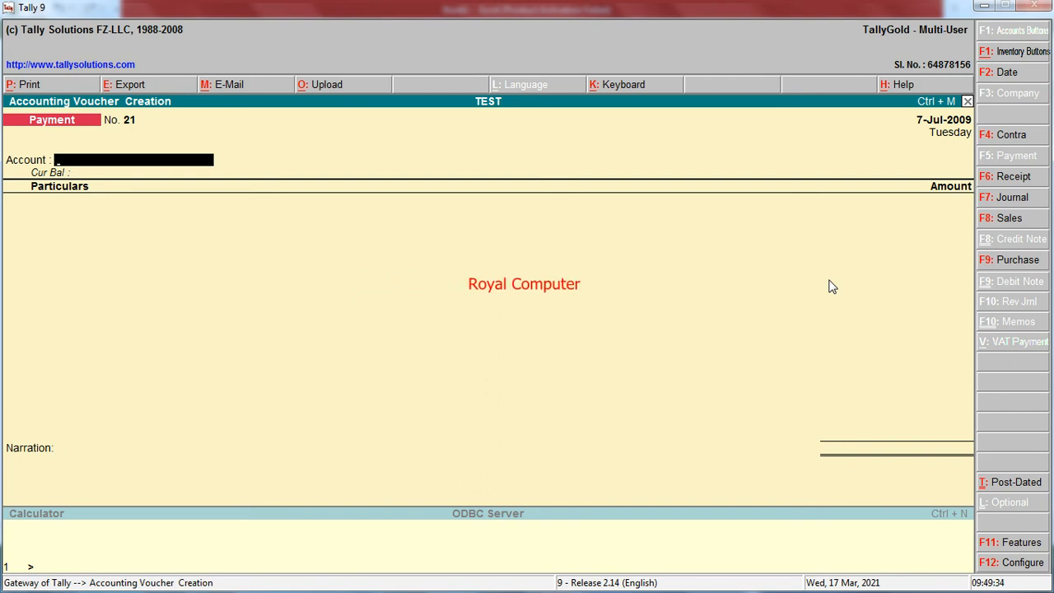
# Start a sales voucher with Cash as the party, leaving the reference, despatch and order details blank
pyautogui.press('F8')
pyautogui.press('Return')
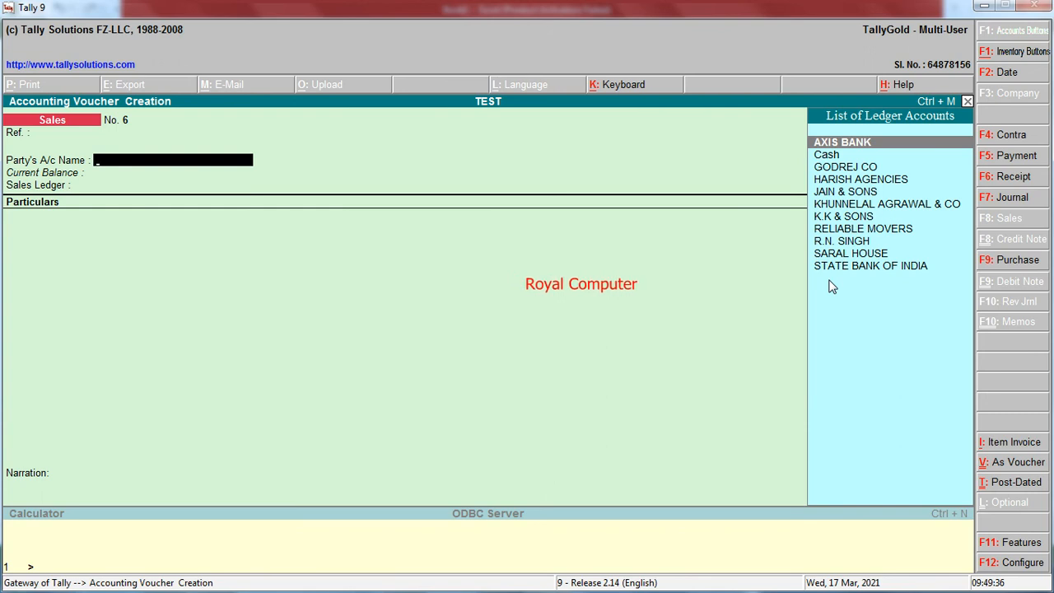
pyautogui.write('CAS')
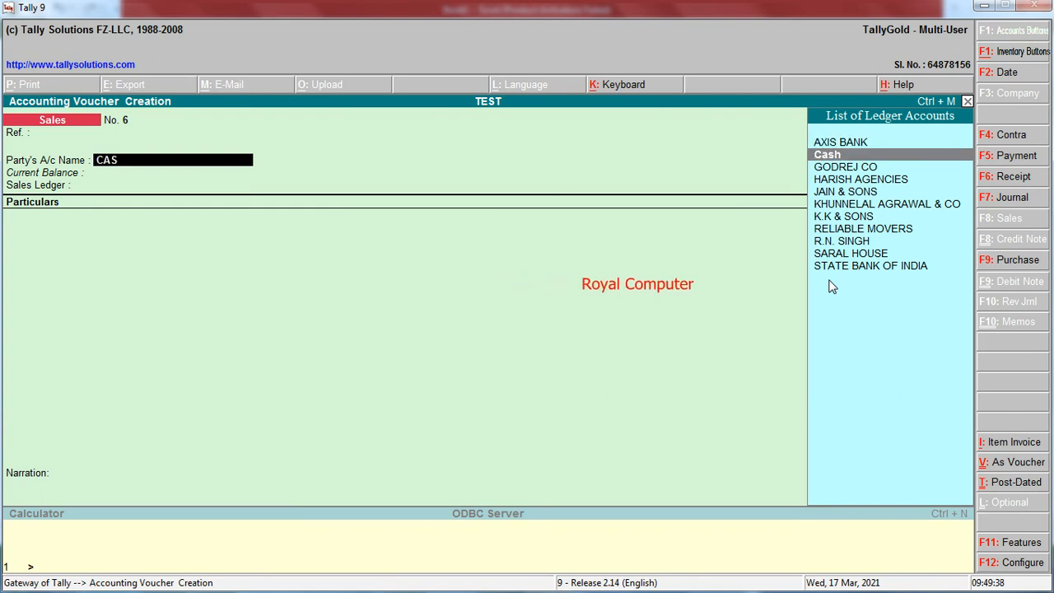
pyautogui.press('Return')
pyautogui.press('Return')
pyautogui.press('Return')
pyautogui.press('Return')
pyautogui.press('Return')
pyautogui.press('Return')
pyautogui.press('Return')
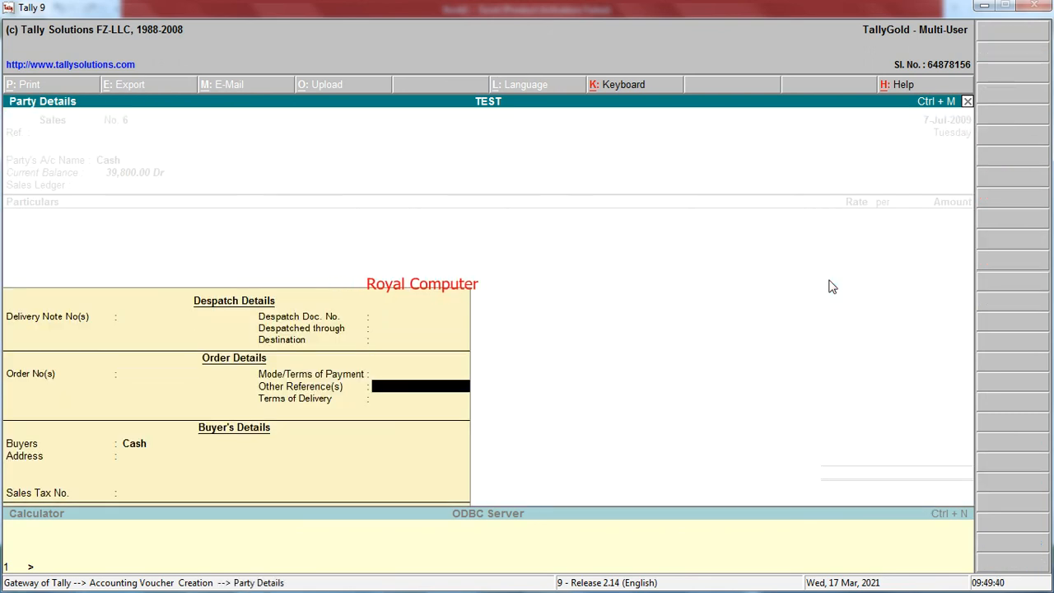
# Set SALES as both the sales ledger and the particulars of the cash sale
pyautogui.write('SA')
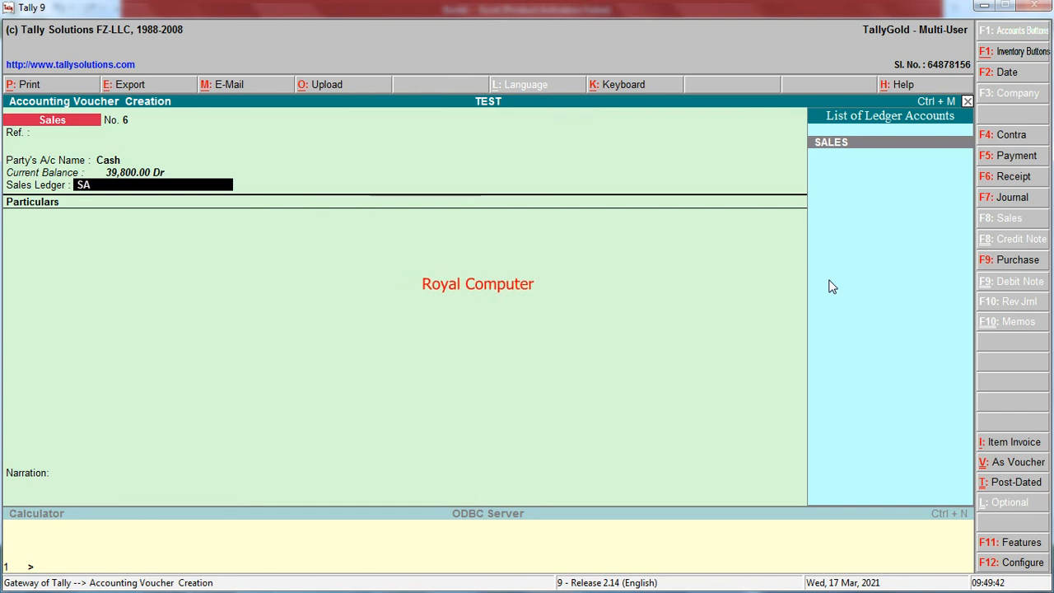
pyautogui.press('Return')
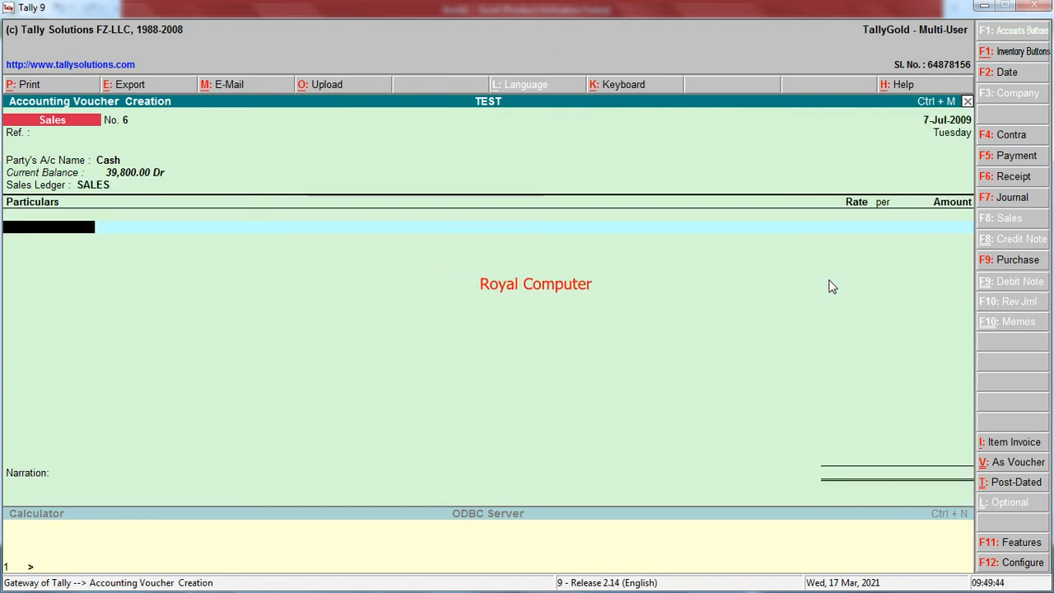
pyautogui.write('SAL')
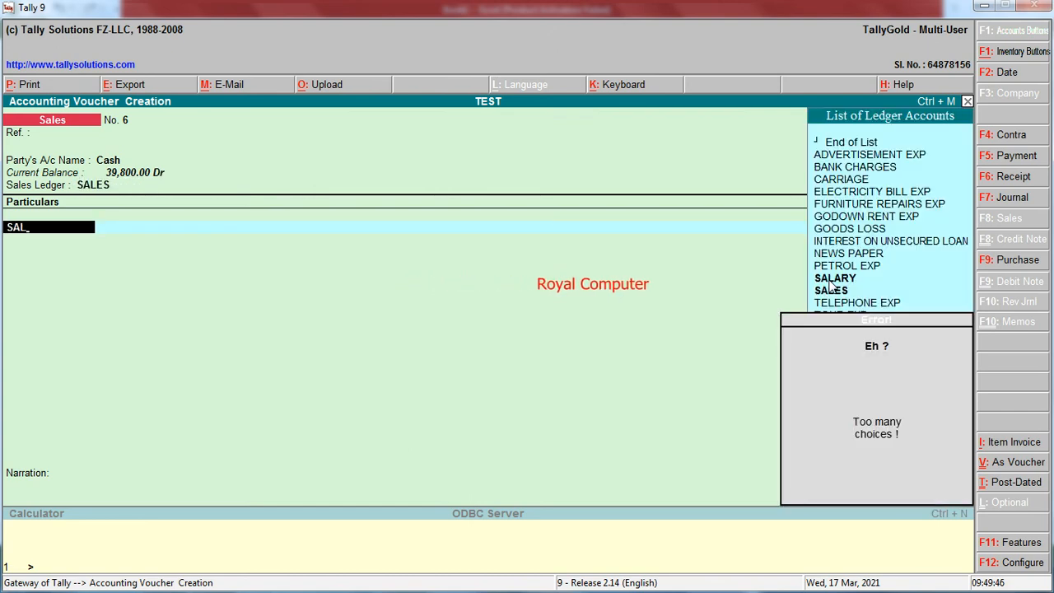
pyautogui.write('ES')
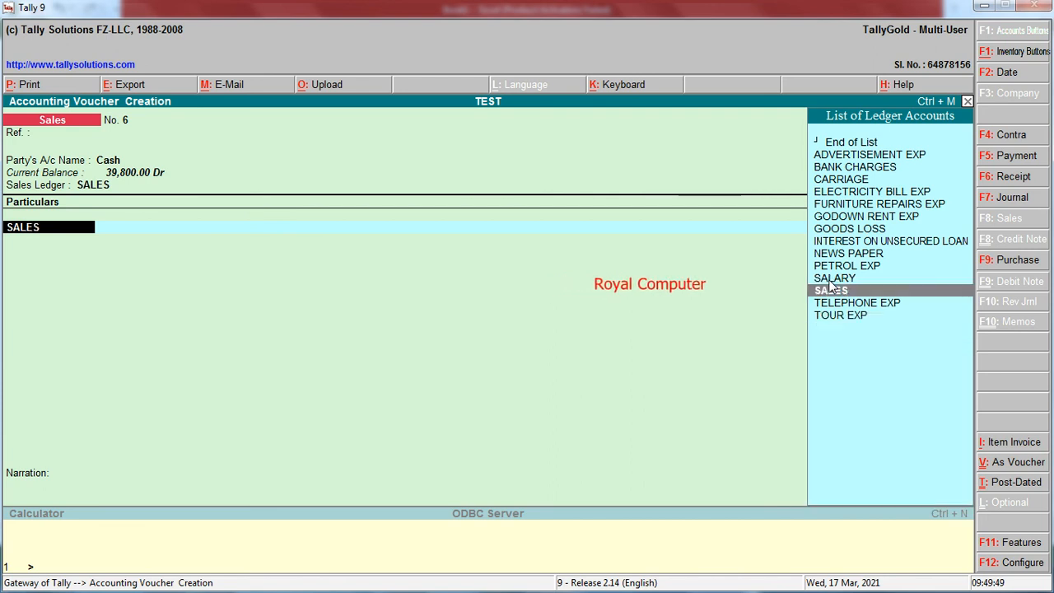
pyautogui.press('Return')
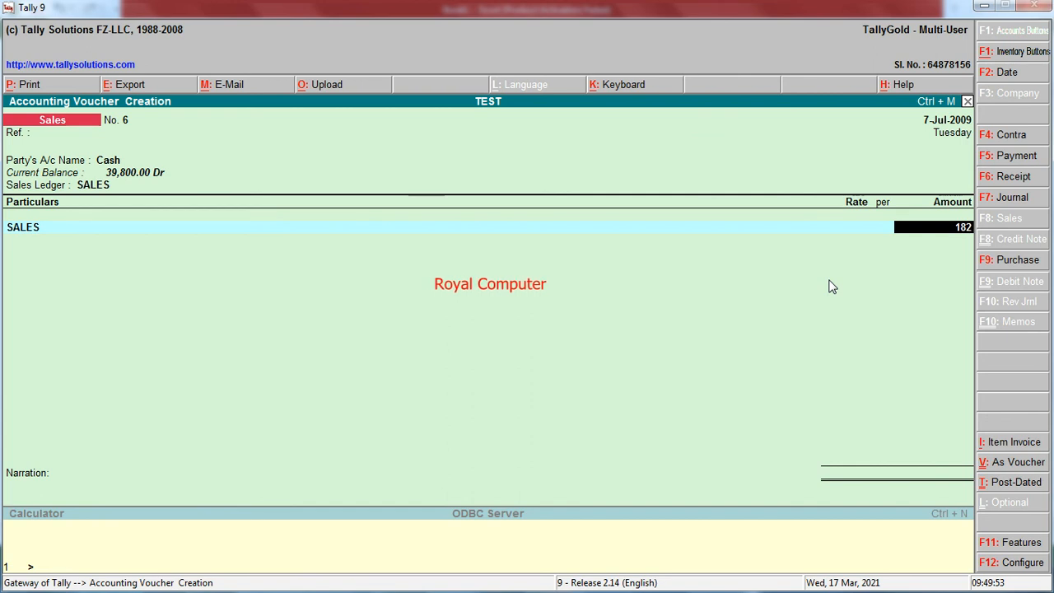
# Enter 1,82,000 as the cash sale amount and save the voucher without a narration
pyautogui.press('Return')
pyautogui.press('Return')
pyautogui.press('Return')
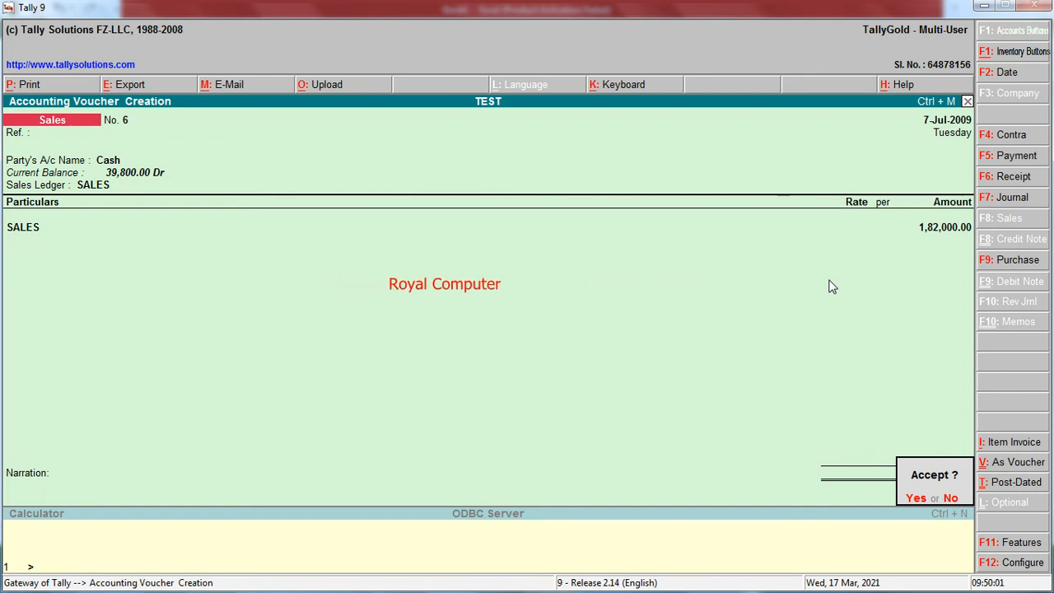
pyautogui.press('y')
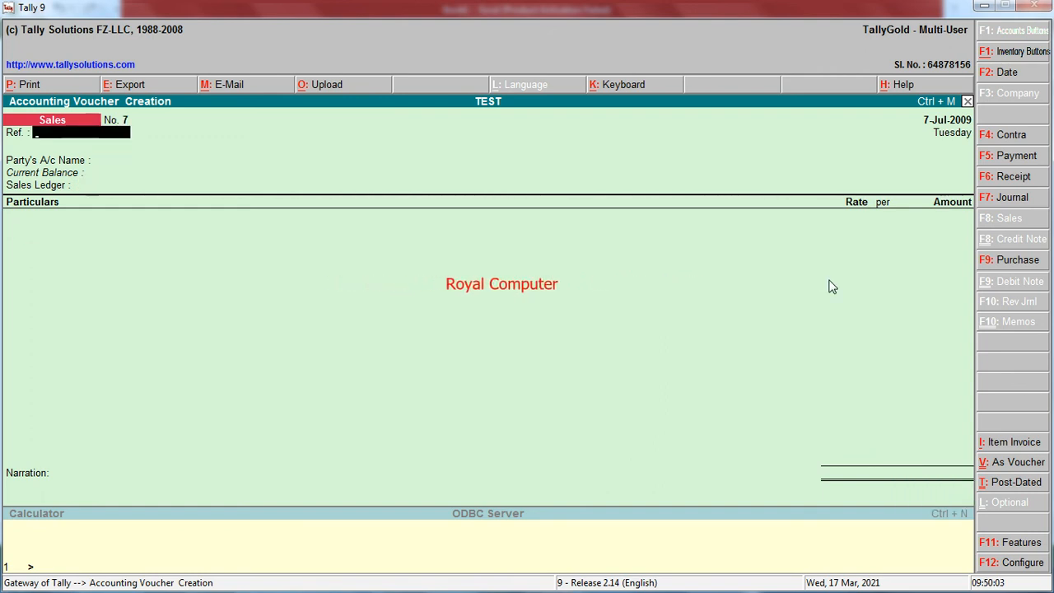
# Set the voucher date to 8-7-2009 and start a payment voucher from the AXIS BANK account
pyautogui.press('F2')
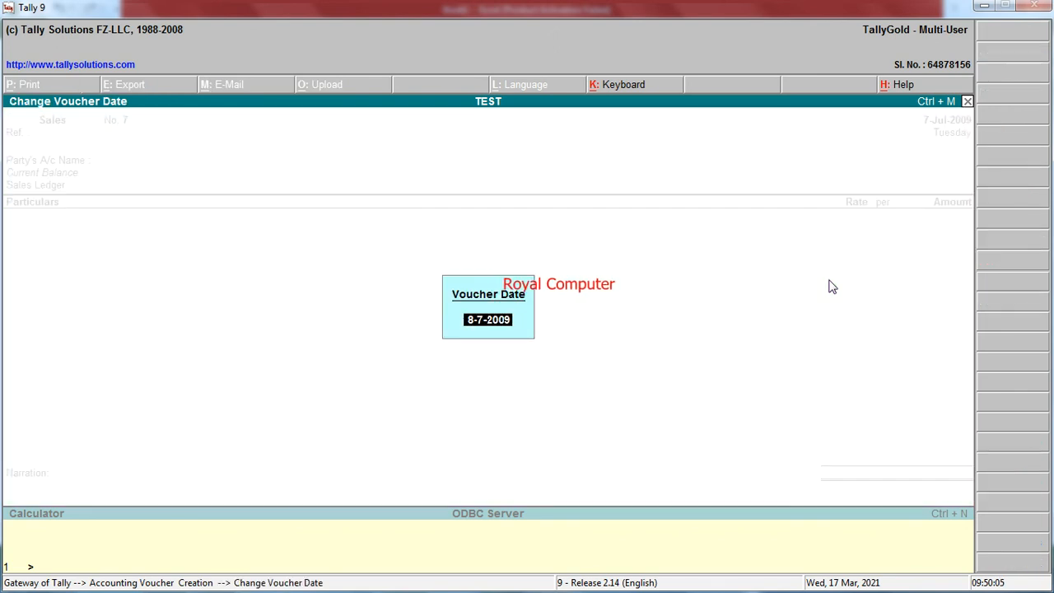
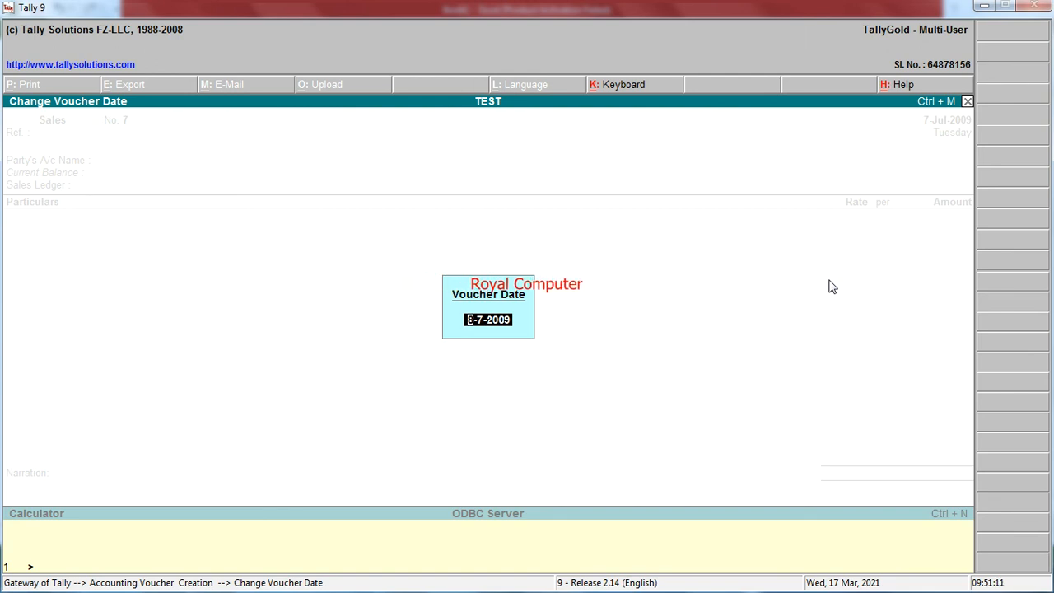
pyautogui.press('Return')
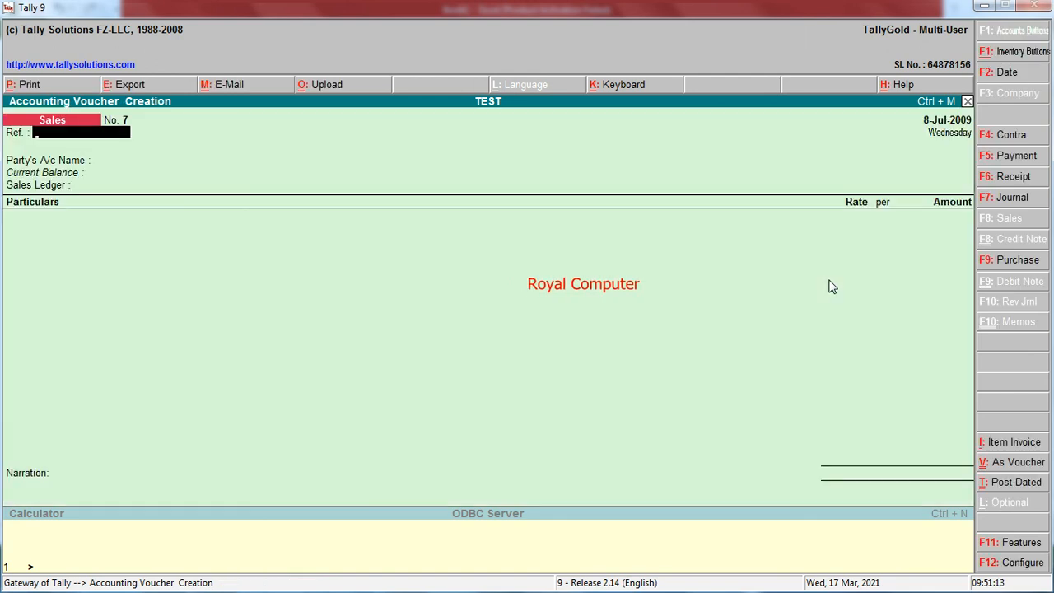
pyautogui.press('F5')
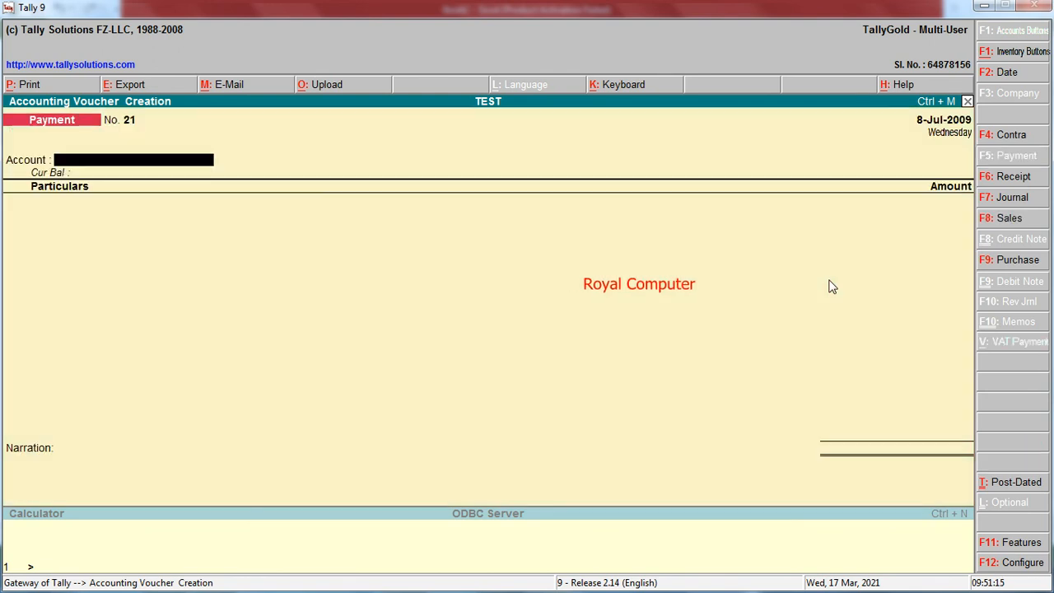
pyautogui.press('Return')
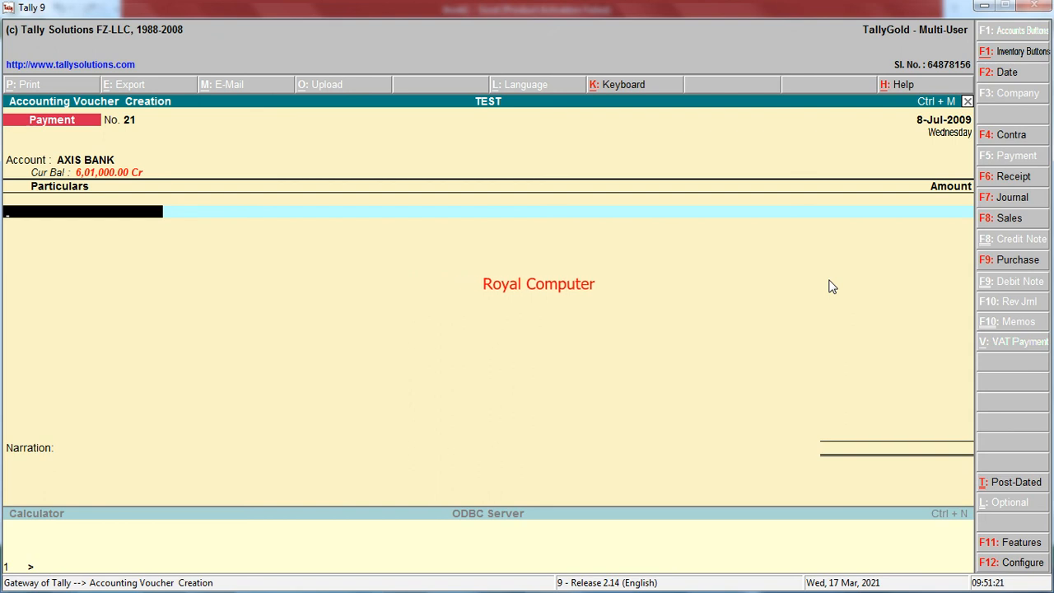
# Create a SALES PROMOTION EXP ledger under Indirect Expenses for the particulars, without an alias and with inventory values not affected
pyautogui.hotkey('alt', 'c')
pyautogui.write('SALES PROMOTION')
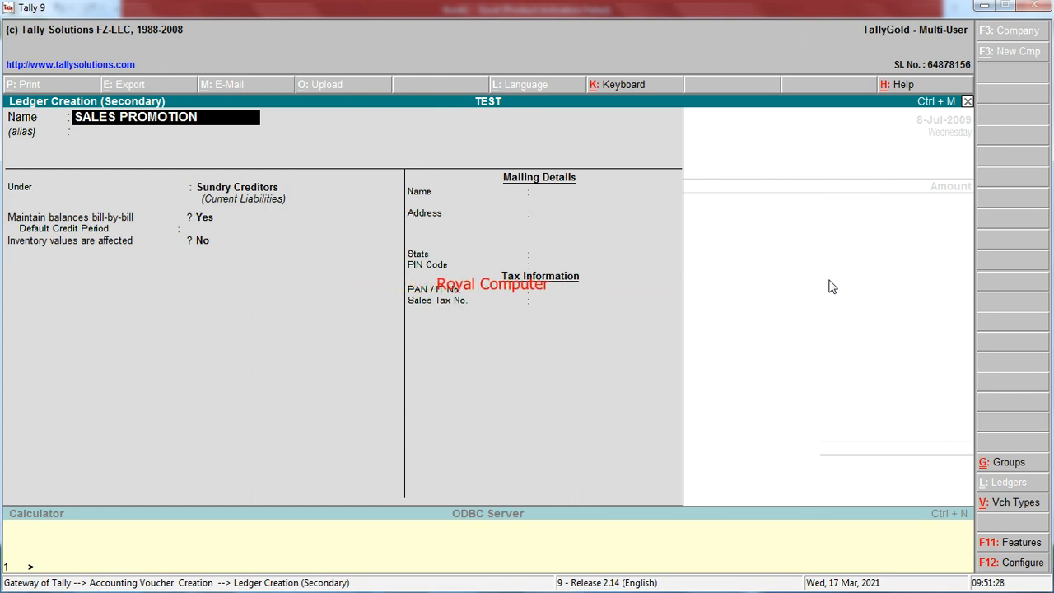
pyautogui.write('EXP')
pyautogui.press('Return')
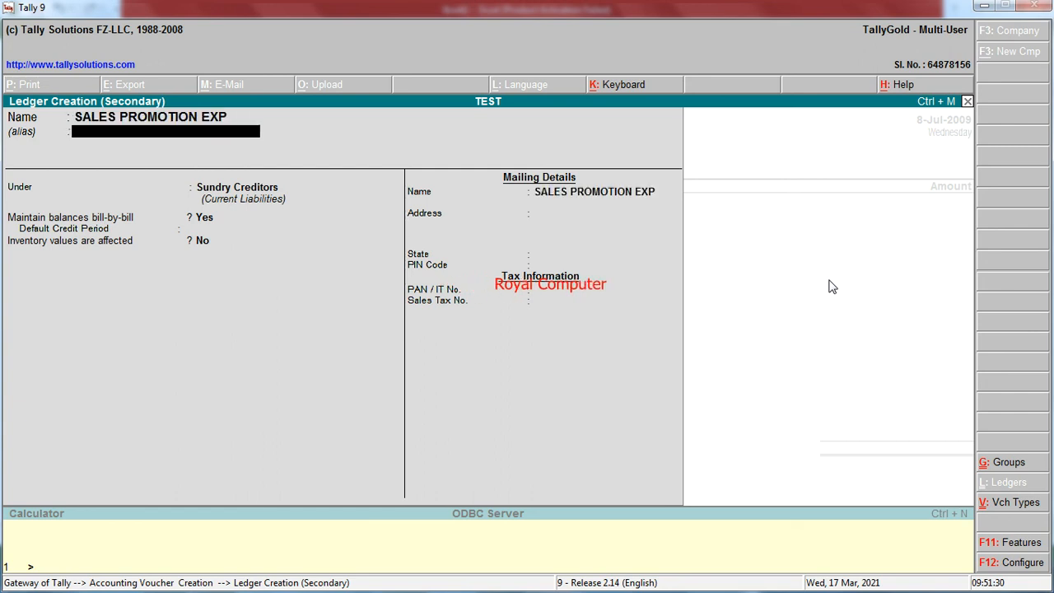
pyautogui.press('Return')
pyautogui.write('indirect e')
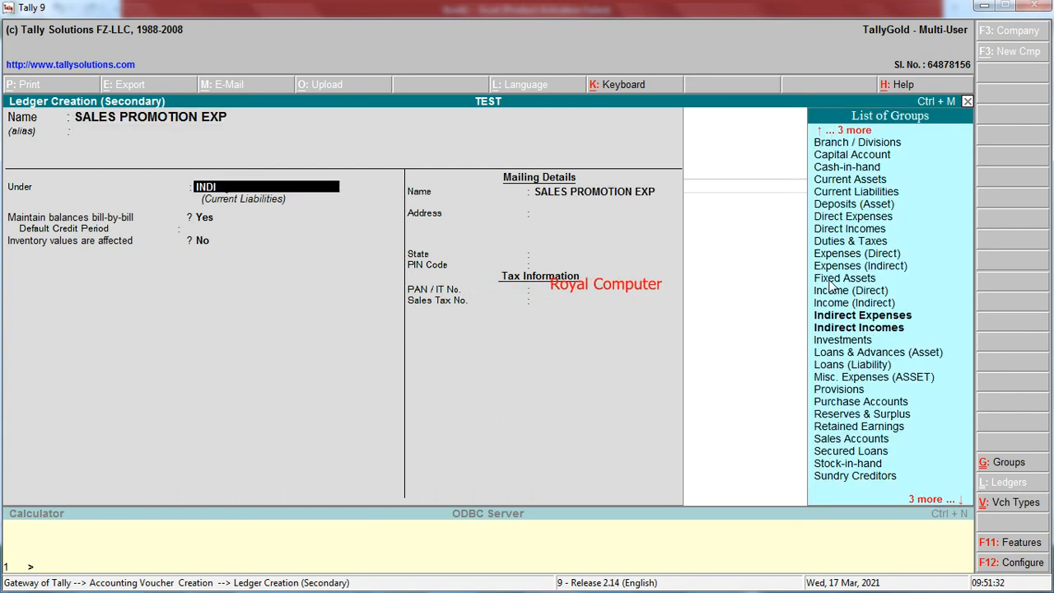
pyautogui.press('Return')
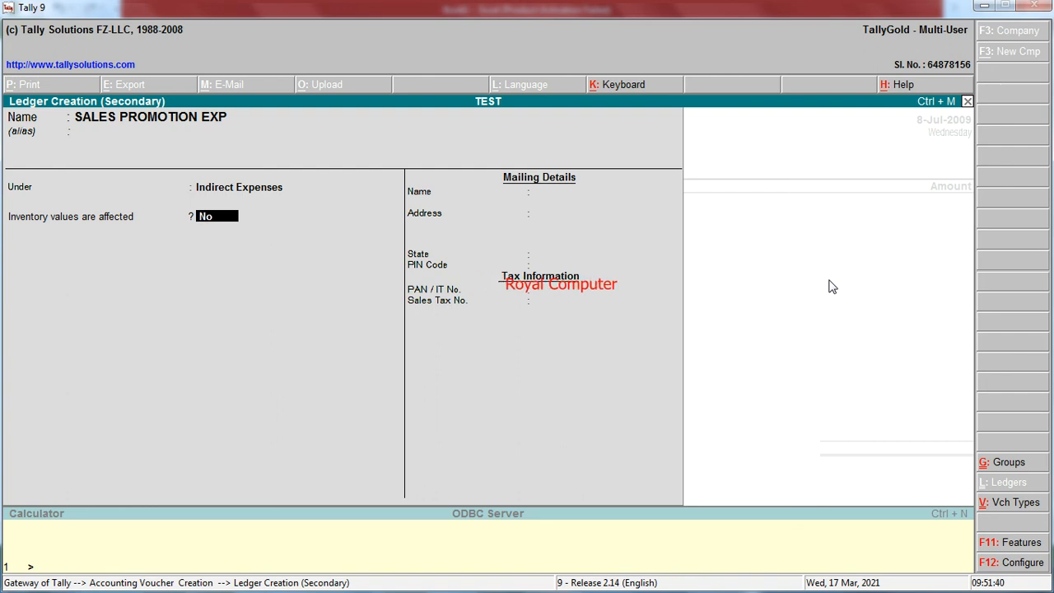
pyautogui.press('Return')
pyautogui.press('Return')
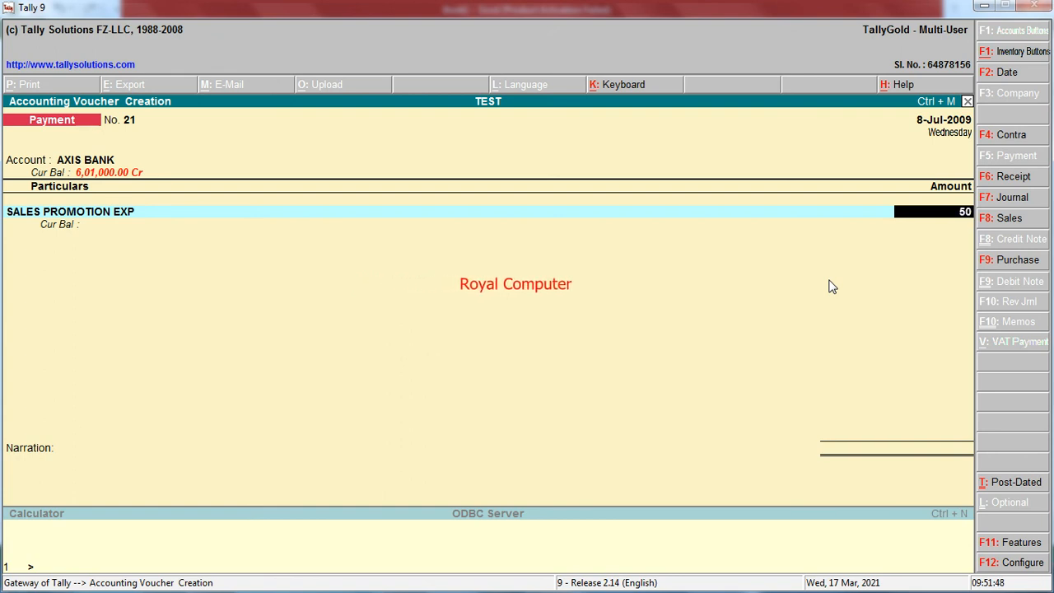
# Enter 5,000 as the SALES PROMOTION EXP payment amount and save the voucher without a cheque number
pyautogui.press('Return')
pyautogui.press('Return')
pyautogui.press('Return')
pyautogui.press('Return')
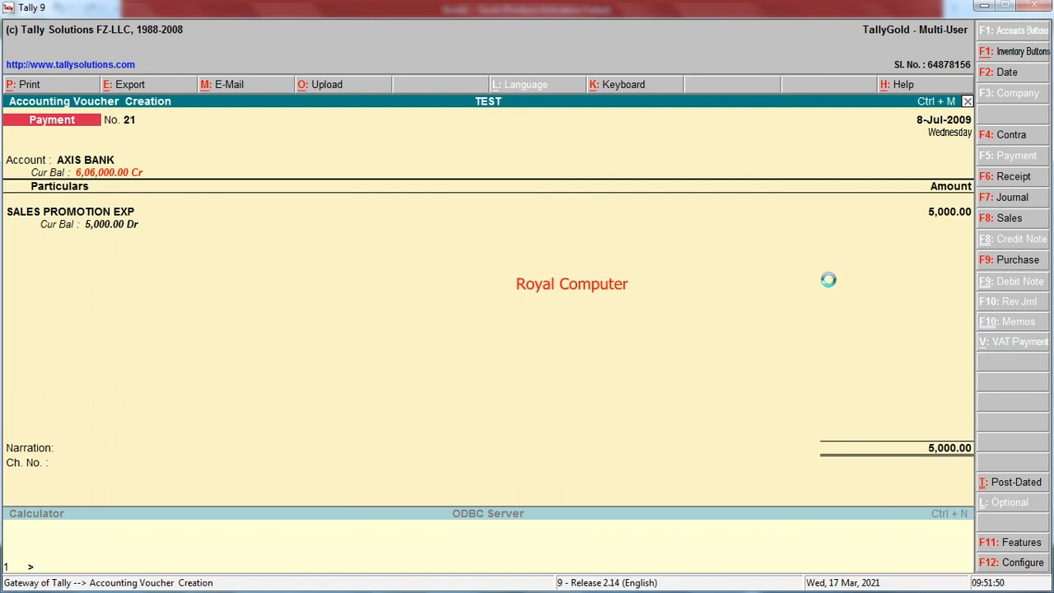
# Set the voucher date to 9-7-2009 and start a contra voucher with AXIS BANK as the account
pyautogui.press('F2')
pyautogui.write('9')
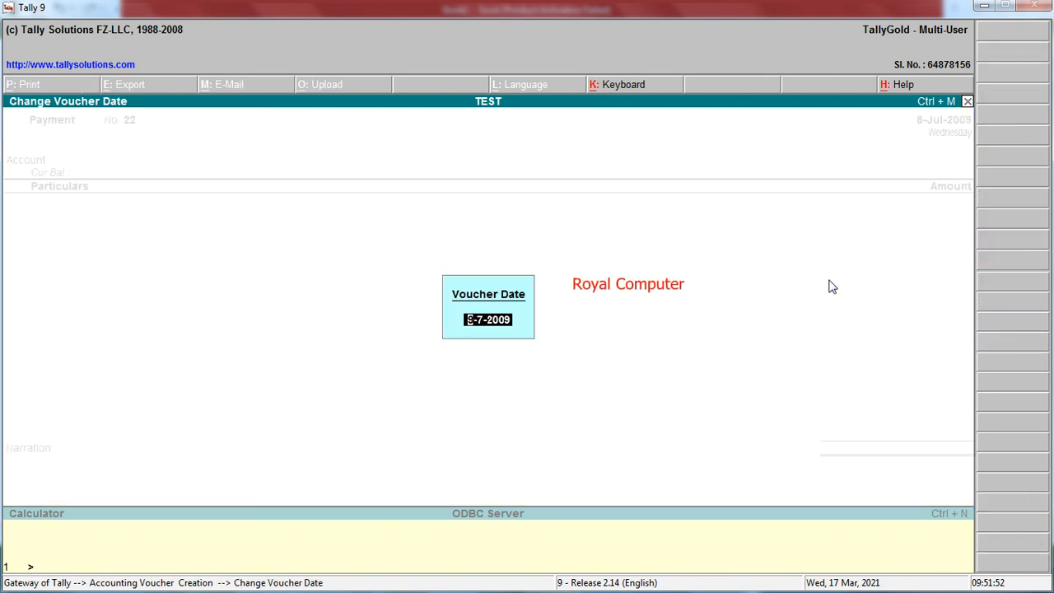
pyautogui.press('Return')
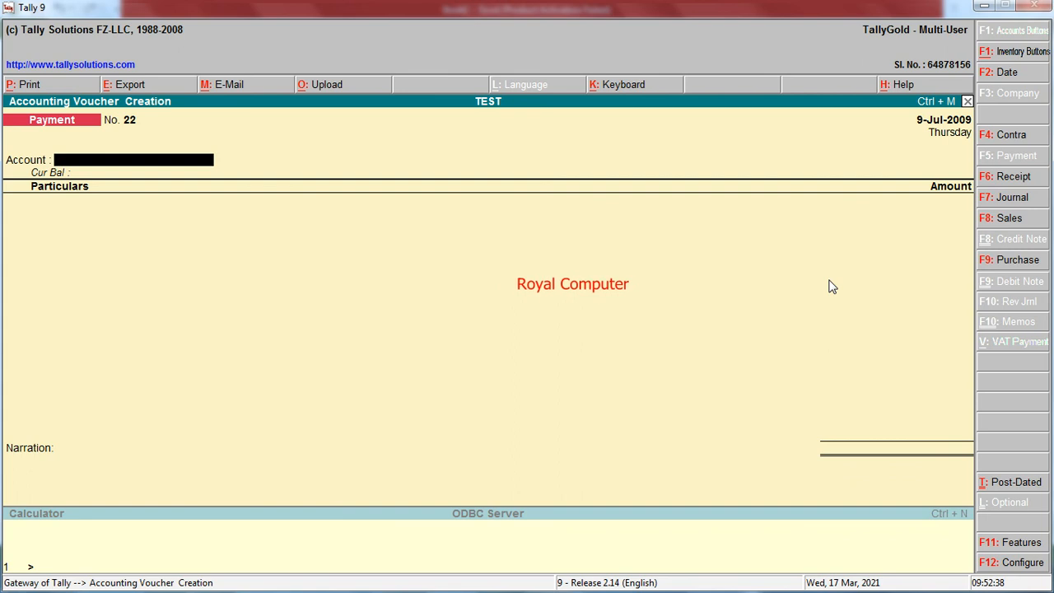
pyautogui.press('F4')
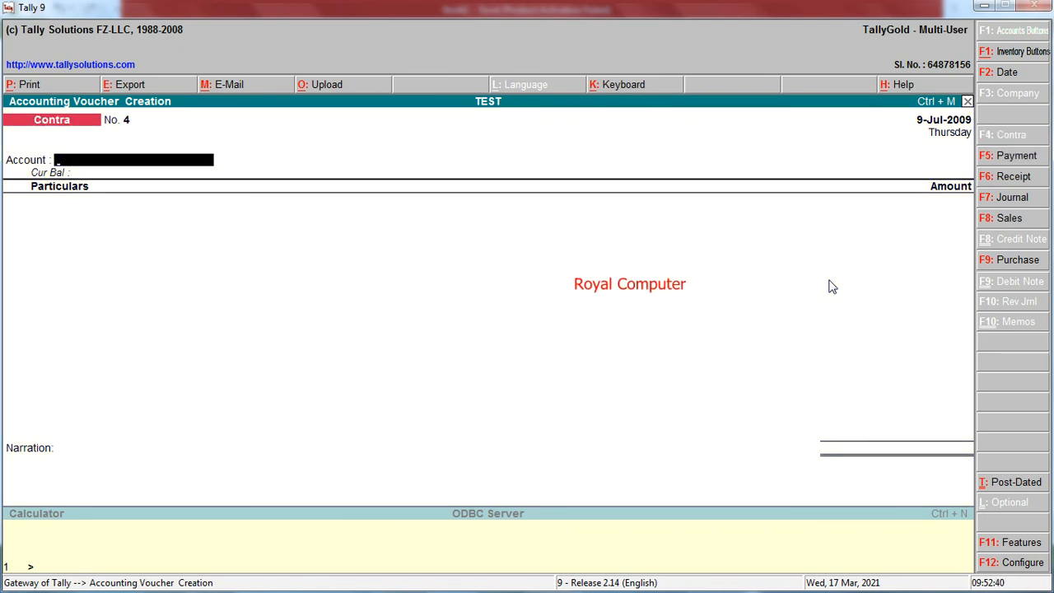
pyautogui.write('A')
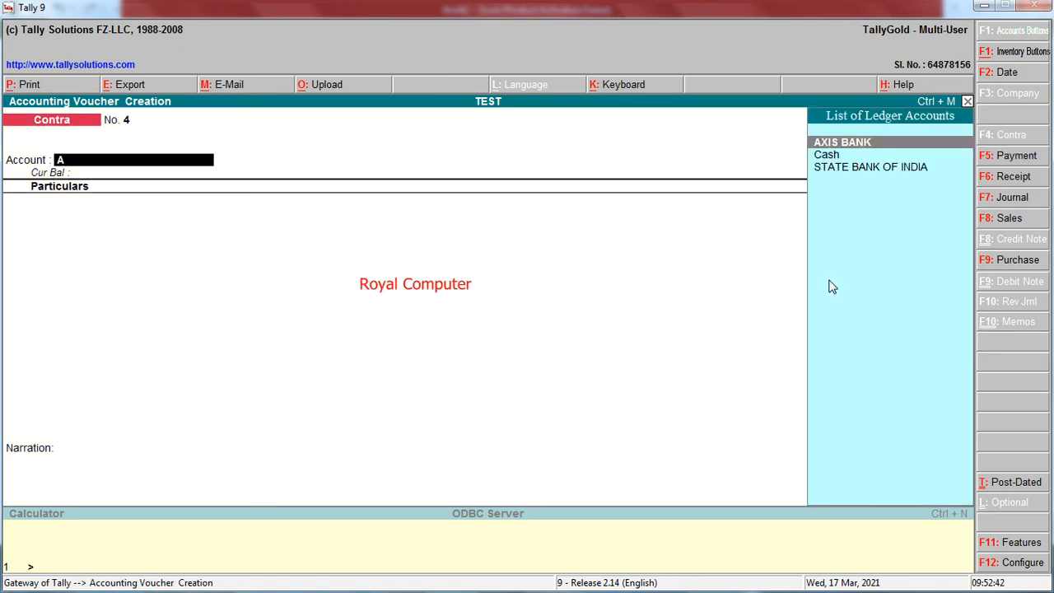
pyautogui.press('Return')
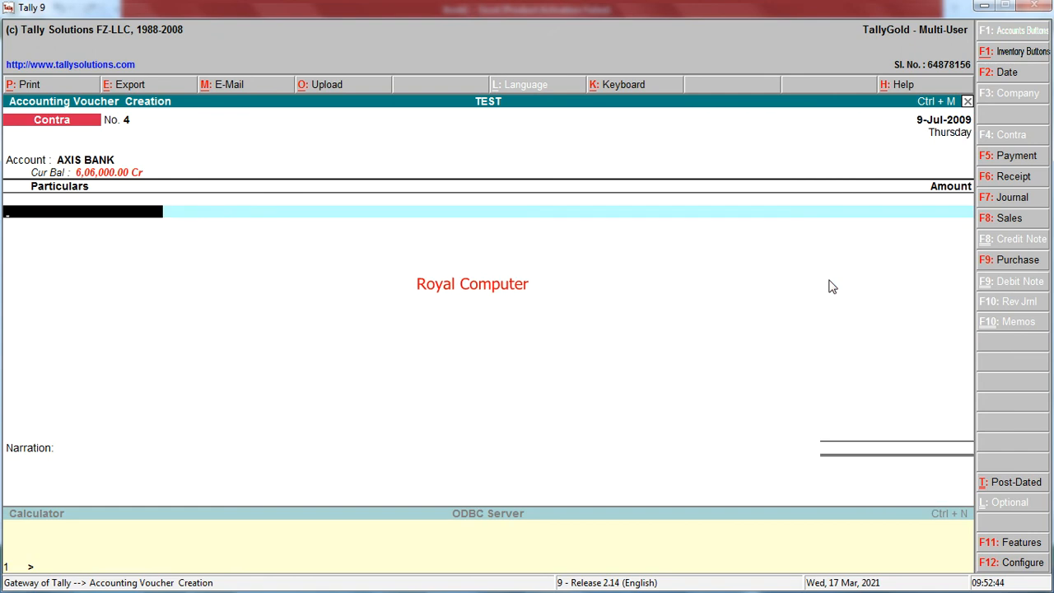
# Enter Cash as the contra particulars with an amount of 50,000 and save the voucher without narration
pyautogui.write('CAS')
pyautogui.press('Return')
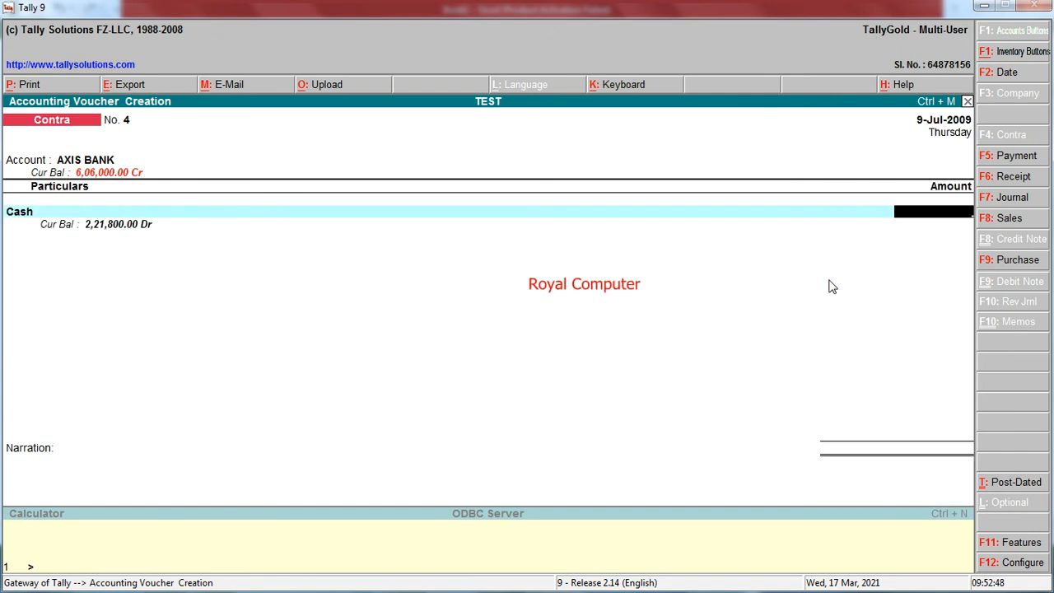
pyautogui.write('50000')
pyautogui.press('Return')
pyautogui.press('Return')
pyautogui.press('Return')
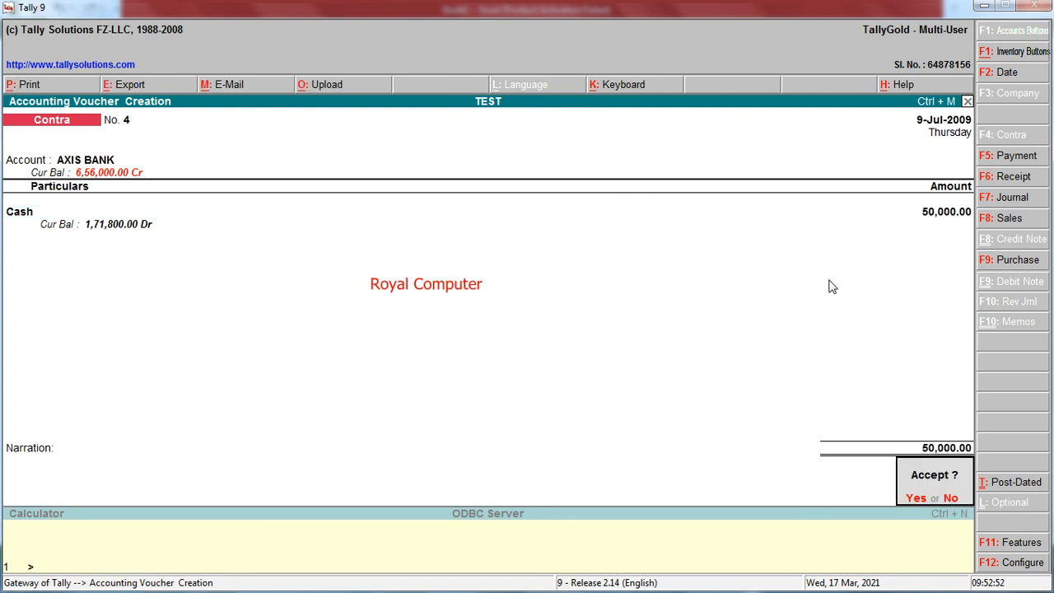
pyautogui.press('Return')
# Set the voucher date to 10-7-2009 and start a receipt voucher with STATE BANK OF INDIA as the account
pyautogui.press('F2')
pyautogui.write('10')
pyautogui.press('Return')
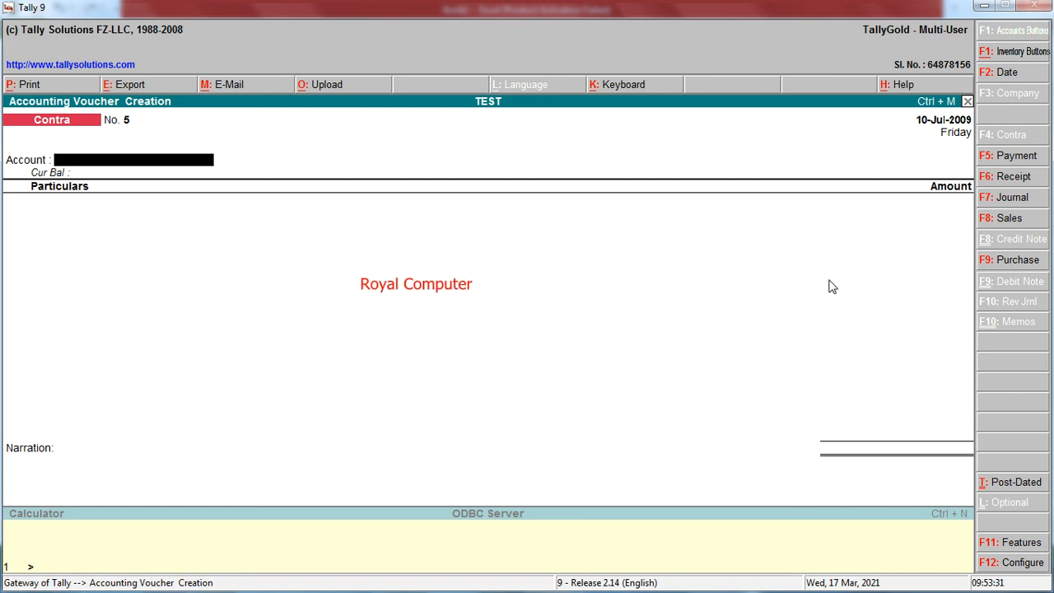
pyautogui.press('F6')
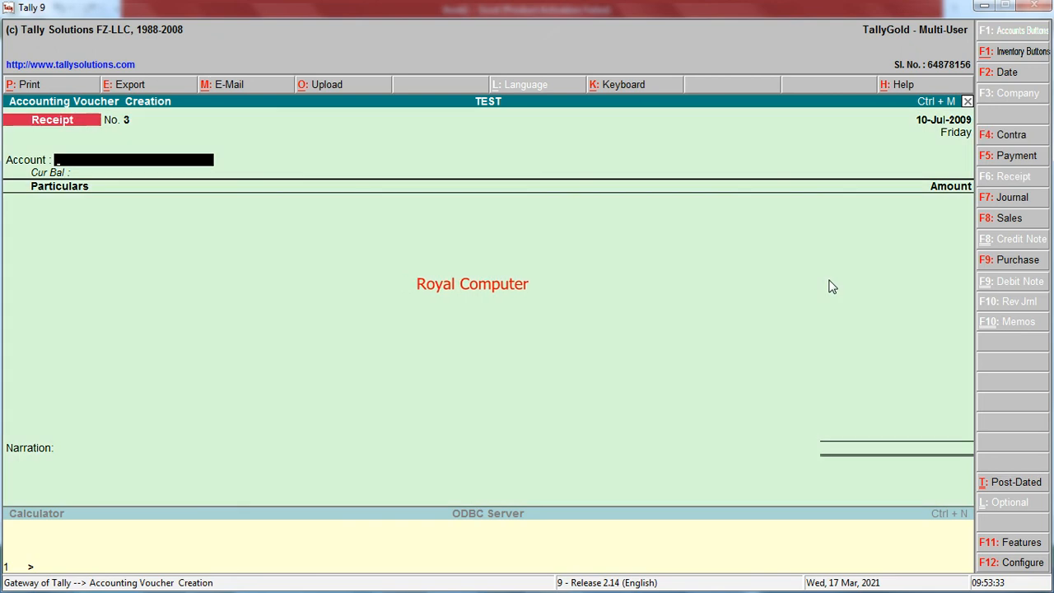
pyautogui.write('s')
pyautogui.press('Return')
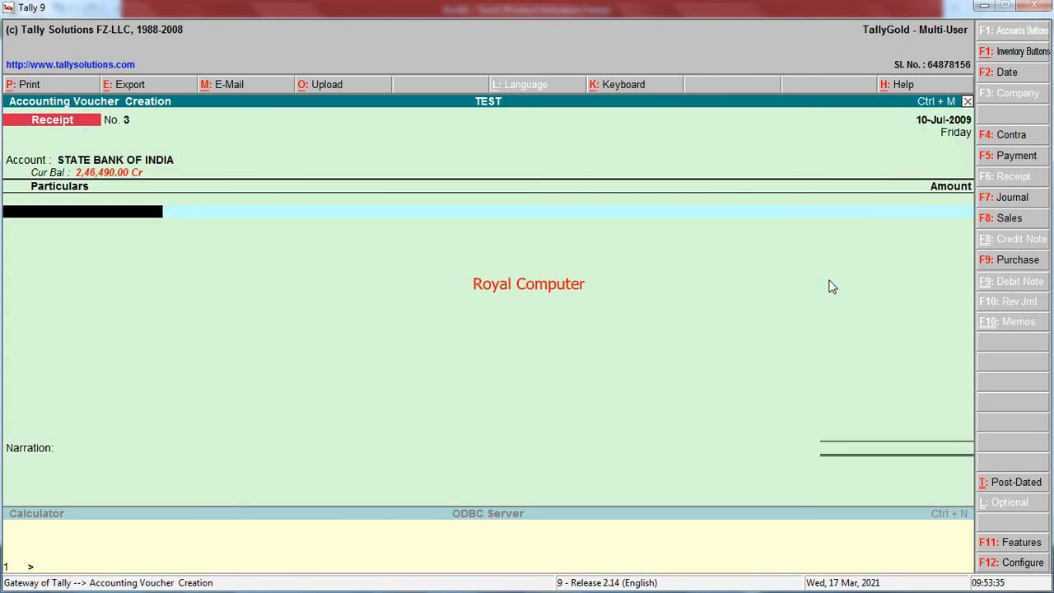
# Look through the ledger accounts offered for the receipt particulars for an existing SILVER AGENCIES ledger
pyautogui.write('s')
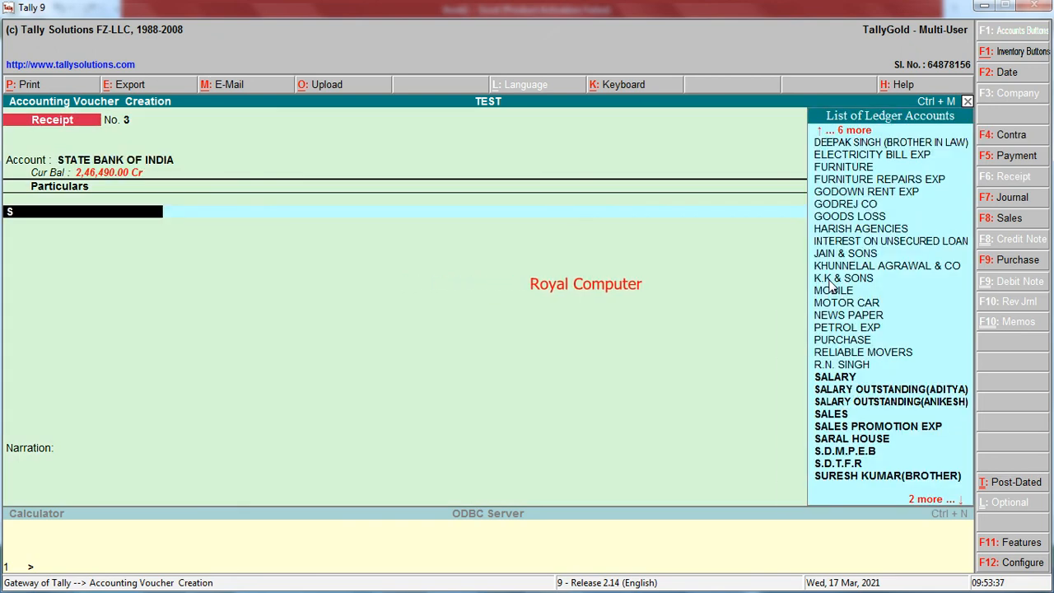
pyautogui.press('Return')
pyautogui.press('Return')
pyautogui.press('Return')
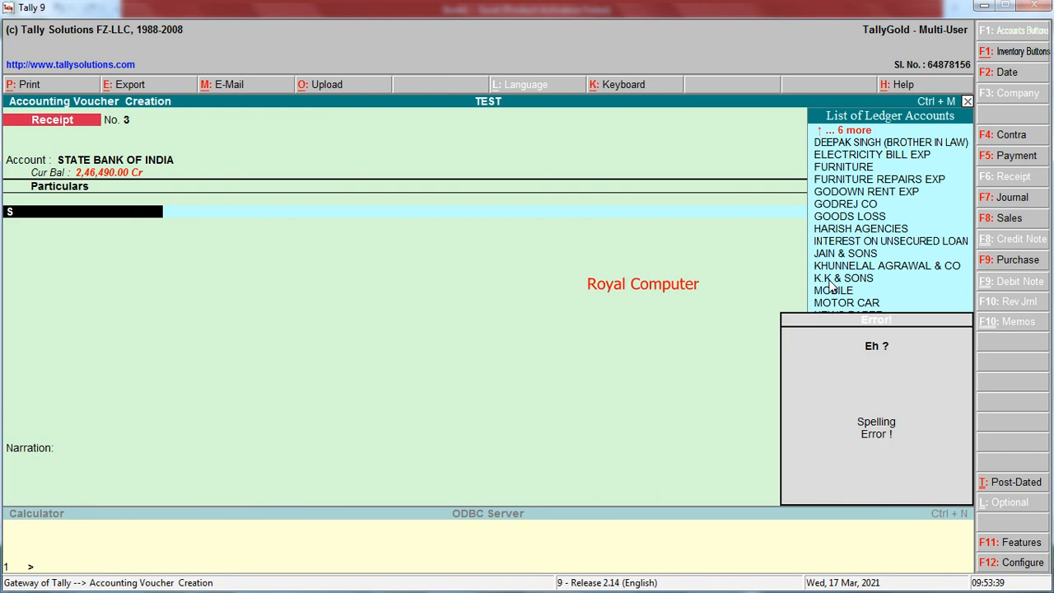
pyautogui.press('Down')
pyautogui.press('Up')
pyautogui.press('Up')
pyautogui.press('Up')
pyautogui.press('Up')
pyautogui.press('Up')
pyautogui.press('Up')
pyautogui.press('Up')
pyautogui.press('Up')
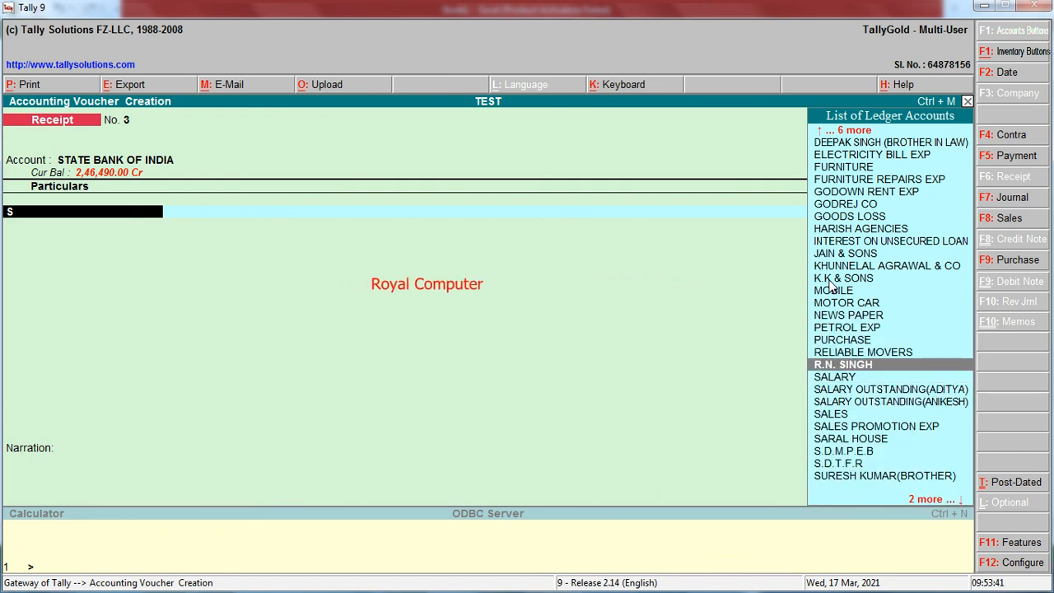
pyautogui.press('Down')
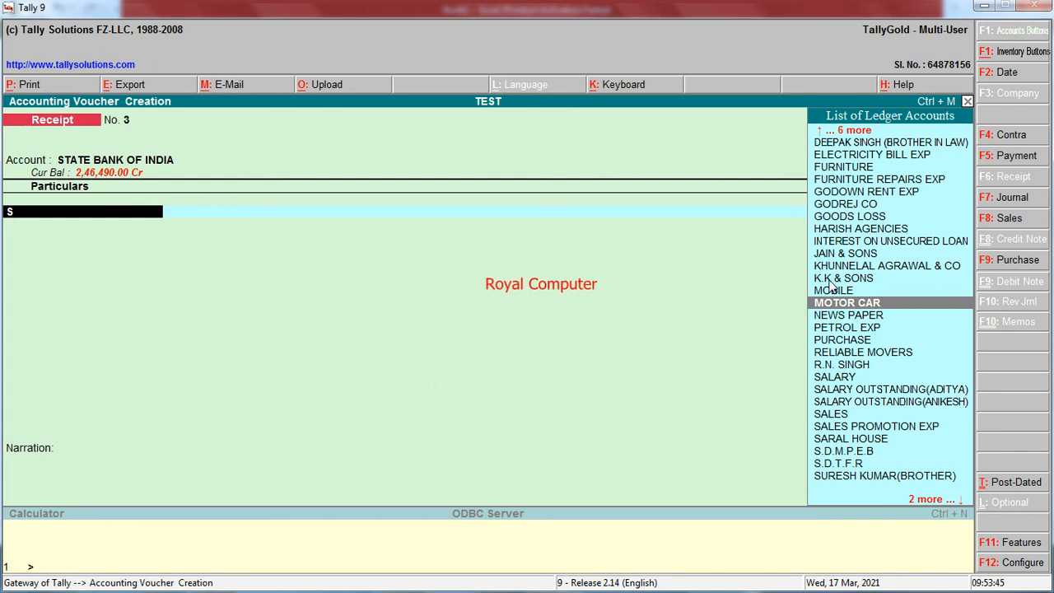
# Create a SILVER AGENCIES ledger under Sundry Debtors for the particulars, without an alias or mailing and tax details
pyautogui.hotkey('alt', 'c')
pyautogui.write('SILVER AGENCIES')
pyautogui.press('Return')
pyautogui.press('Return')
pyautogui.write('SU')
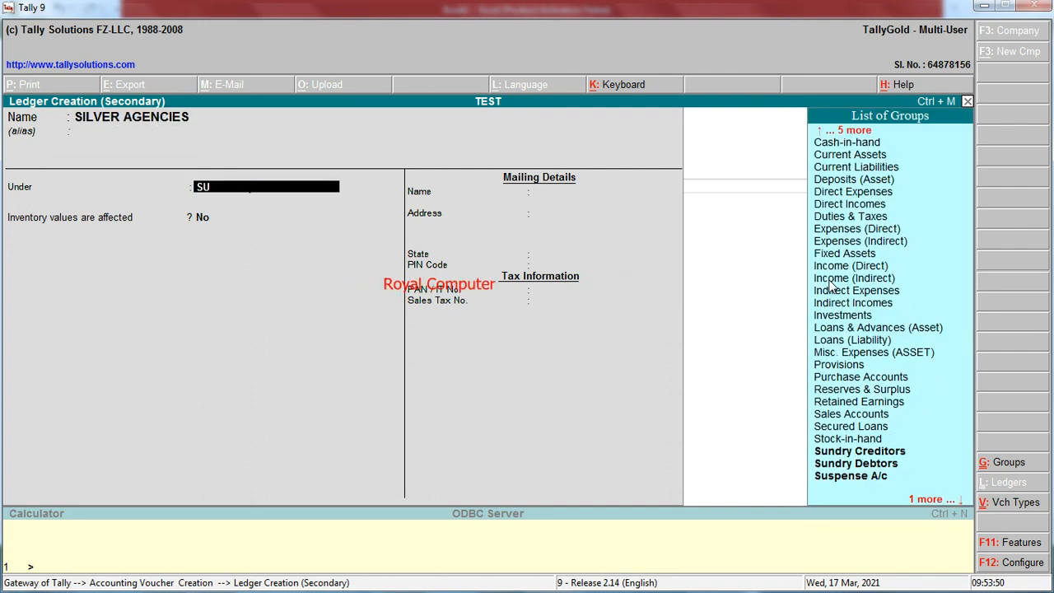
pyautogui.write('NDRY')
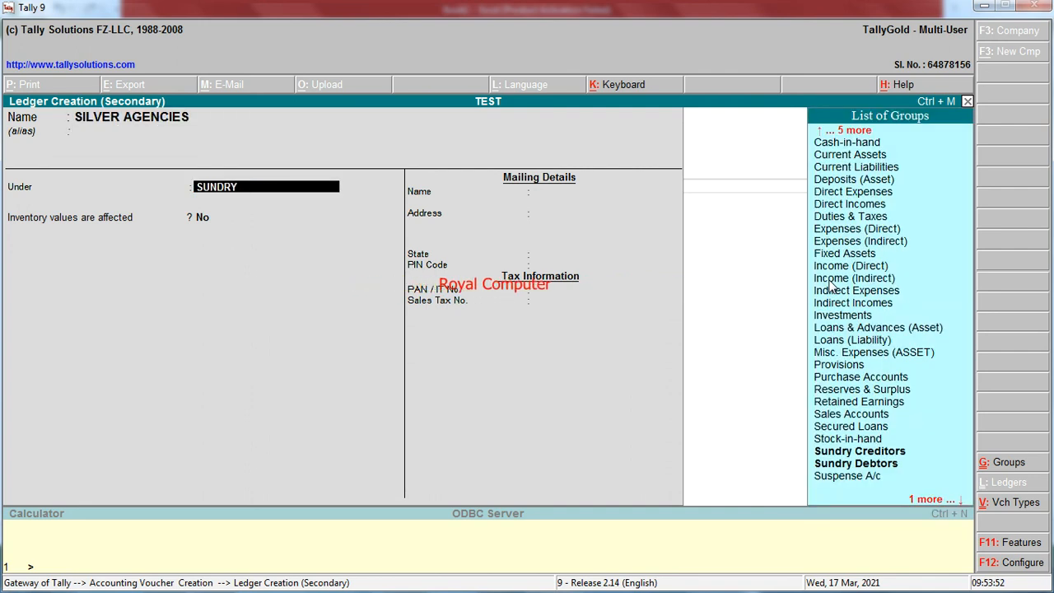
pyautogui.write(' D')
pyautogui.press('Return')
pyautogui.press('Return')
pyautogui.press('Return')
pyautogui.press('Return')
pyautogui.press('Return')
pyautogui.press('Return')
pyautogui.press('Return')
pyautogui.press('Return')
pyautogui.press('Return')
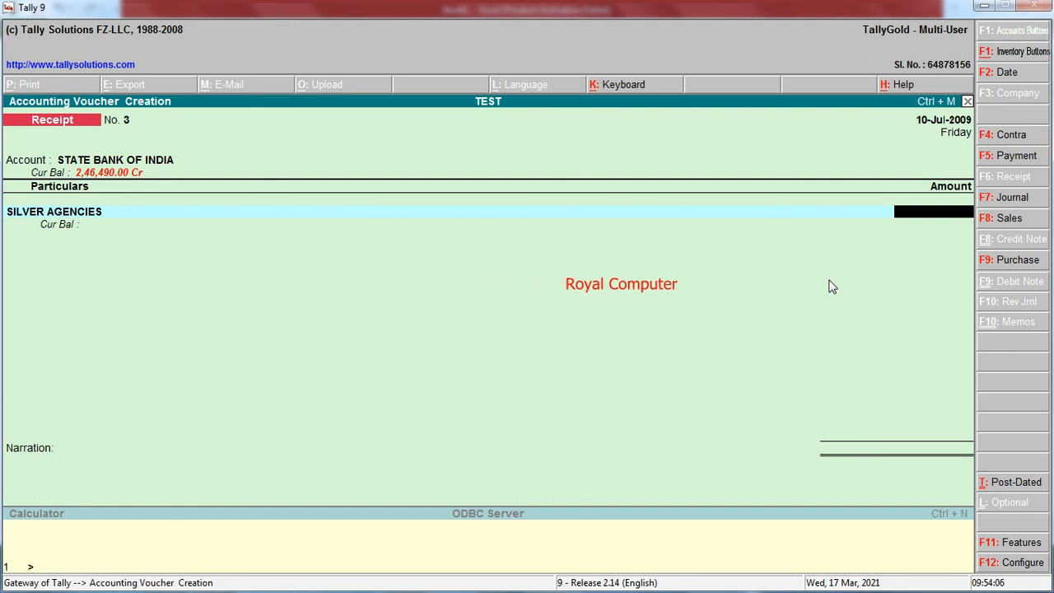
# Enter 25,000 as the SILVER AGENCIES receipt amount and allocate it fully to New Ref 3 in the bill-wise details
pyautogui.write('25000')
pyautogui.press('Return')
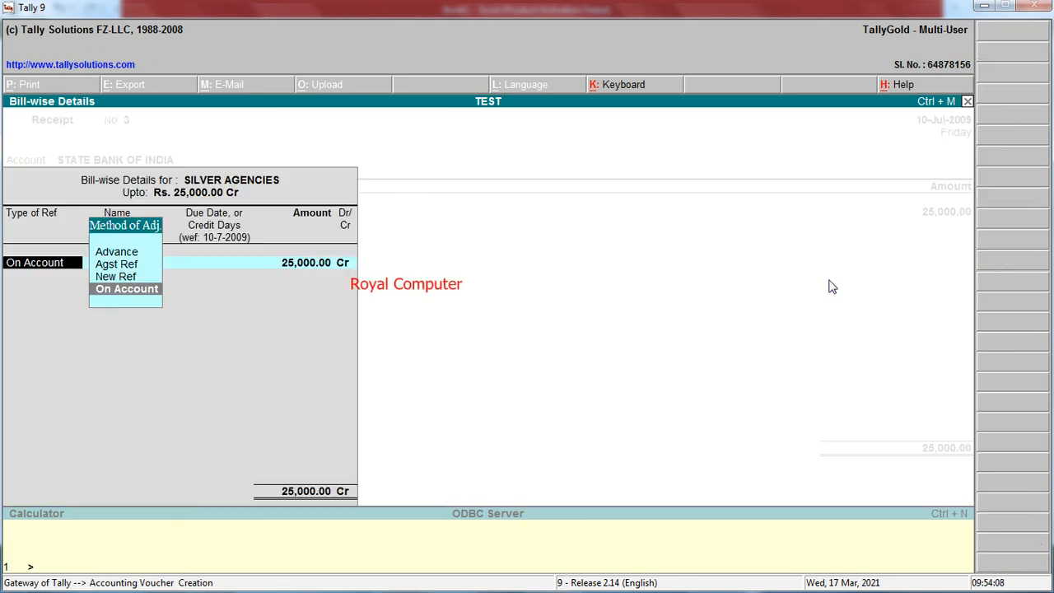
pyautogui.press('Up')
pyautogui.press('Up')
pyautogui.press('Up')
pyautogui.press('Down')
pyautogui.press('Down')
pyautogui.press('Return')
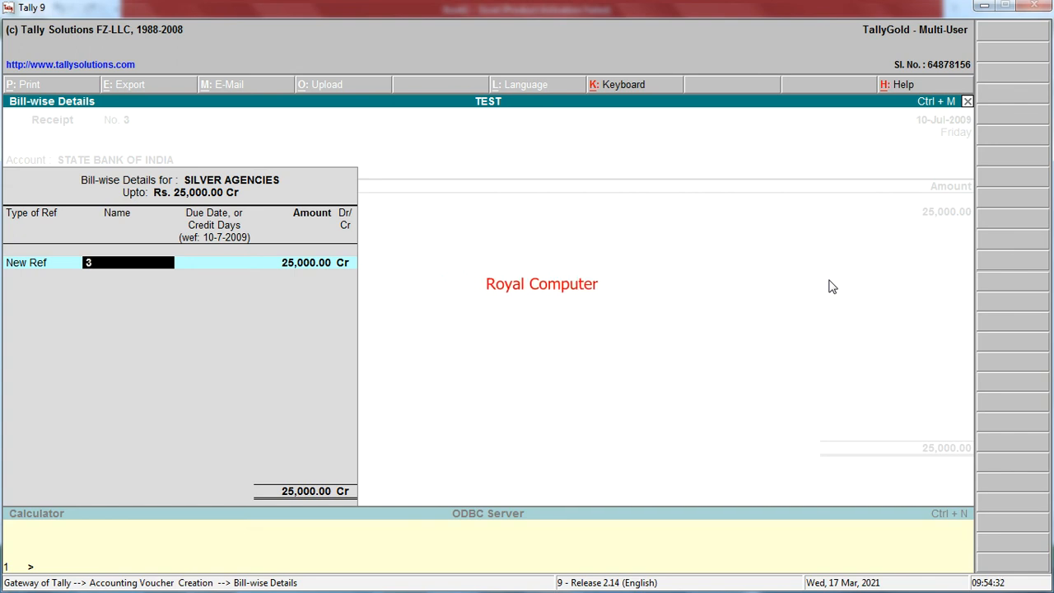
pyautogui.press('Return')
pyautogui.press('Return')
pyautogui.press('Return')
pyautogui.press('Return')
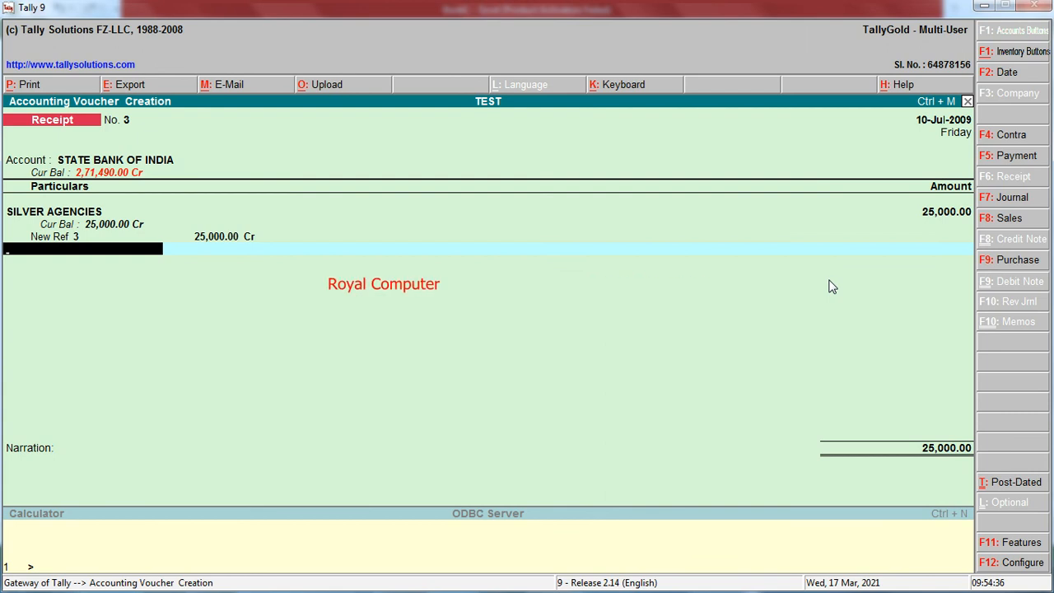
# Save the SILVER AGENCIES receipt voucher without narration and leave voucher entry
pyautogui.press('Return')
pyautogui.press('Return')
pyautogui.press('Return')
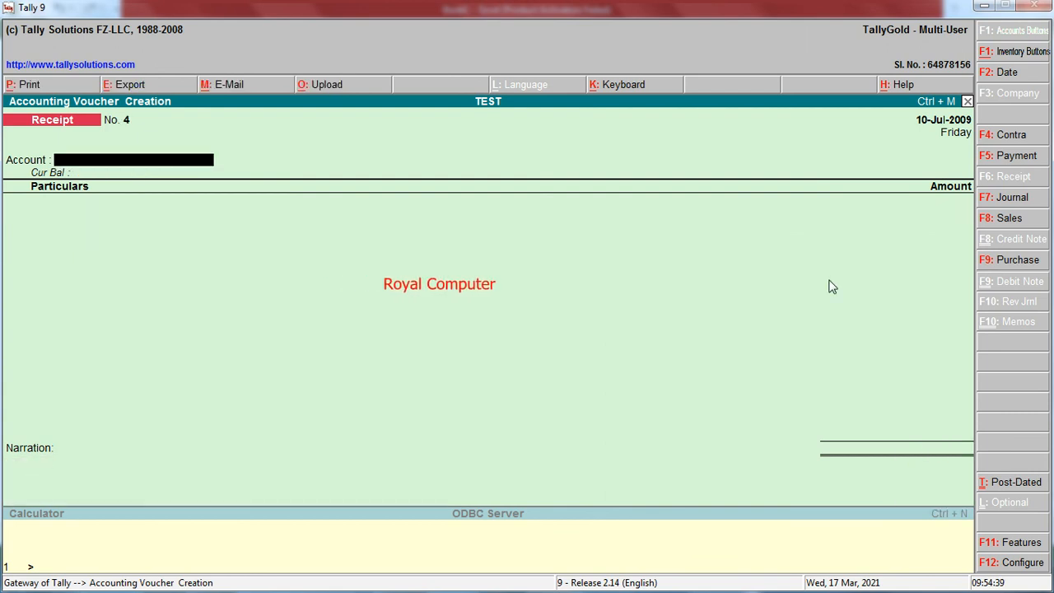
pyautogui.press('Escape')
pyautogui.press('Return')
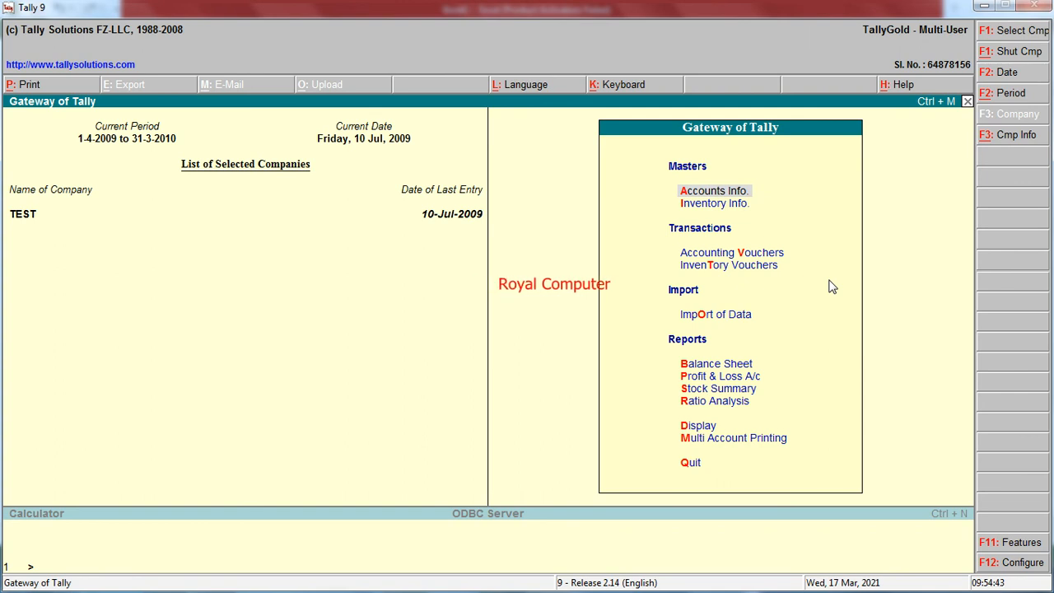
# Display the Trial Balance of the TEST company and expand it to its detailed form
pyautogui.press('Down')
pyautogui.press('Down')
pyautogui.press('Down')
pyautogui.press('Down')
pyautogui.press('Down')
pyautogui.press('Down')
pyautogui.press('Down')
pyautogui.press('Down')
pyautogui.press('Down')
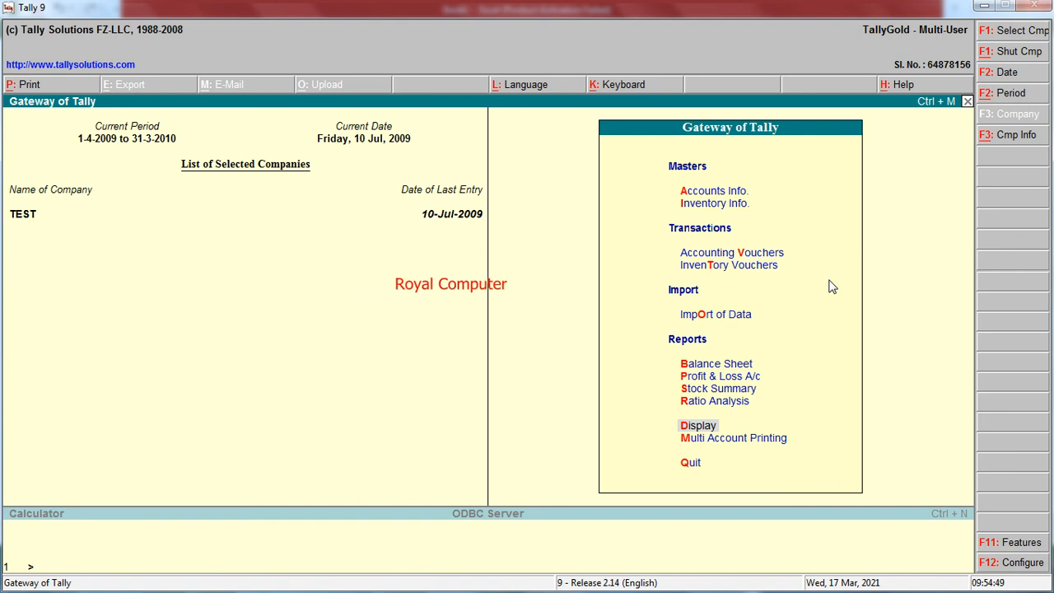
pyautogui.press('Return')
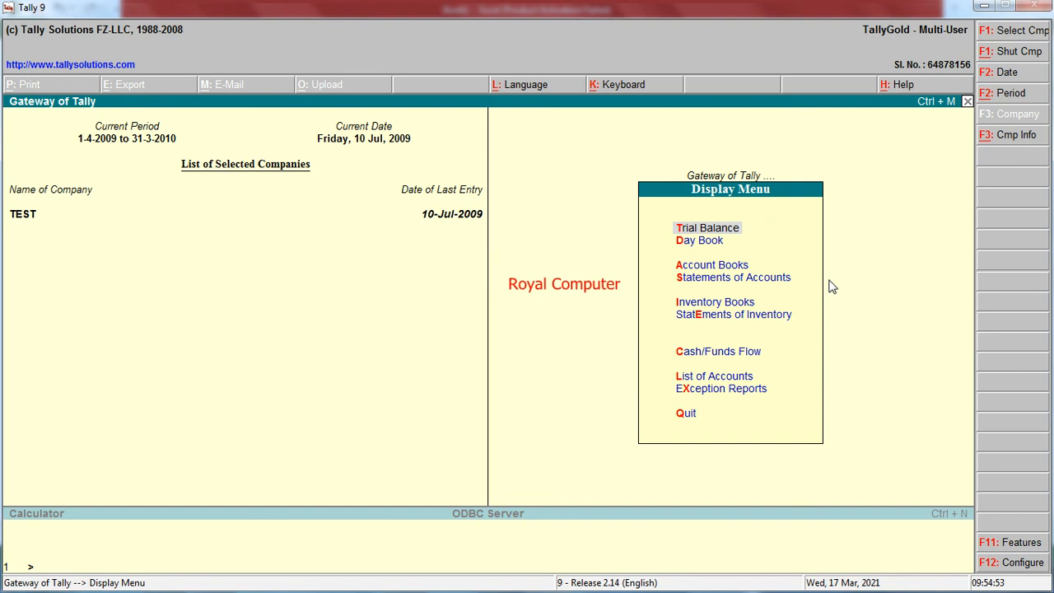
pyautogui.press('Return')
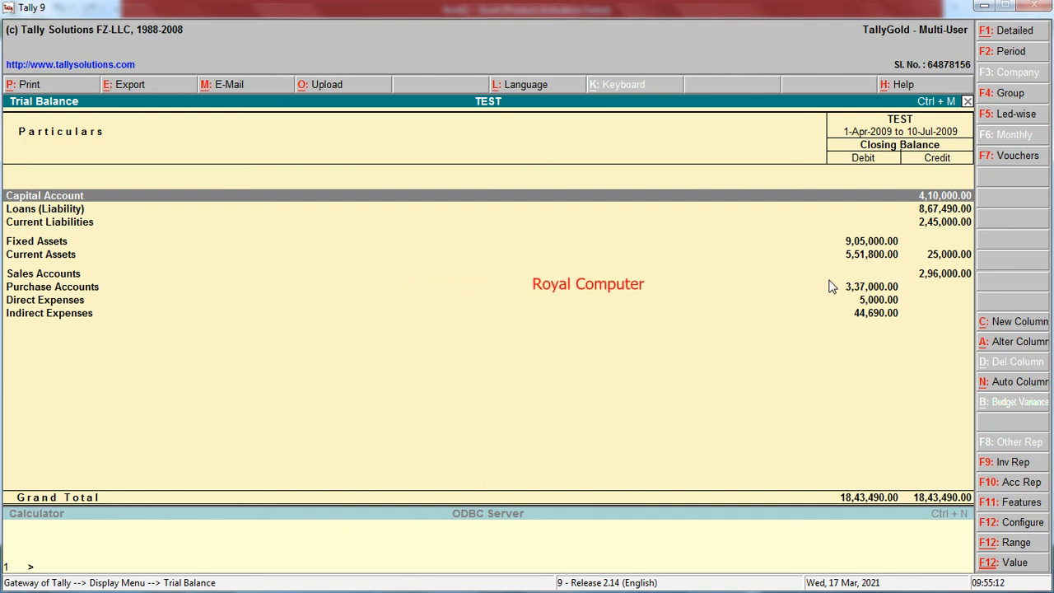
pyautogui.hotkey('alt', 'F1')
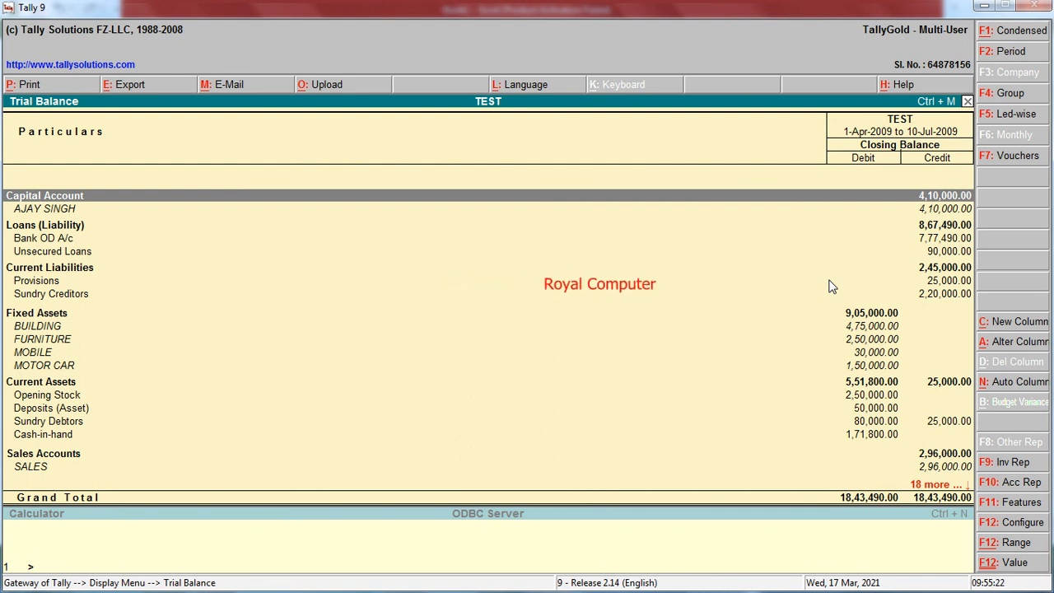
# Examine the detailed trial balance balances from Capital Account through the Indirect Expenses ledgers, and close the report
pyautogui.press('Down')
pyautogui.press('Down')
pyautogui.press('Down')
pyautogui.press('Down')
pyautogui.press('Down')
pyautogui.press('Down')
pyautogui.press('Down')
pyautogui.press('Down')
pyautogui.press('Down')
pyautogui.press('Down')
pyautogui.press('Down')
pyautogui.press('Down')
pyautogui.press('Down')
pyautogui.press('Down')
pyautogui.press('Down')
pyautogui.press('Down')
pyautogui.press('Down')
pyautogui.press('Down')
pyautogui.press('Down')
pyautogui.press('Down')
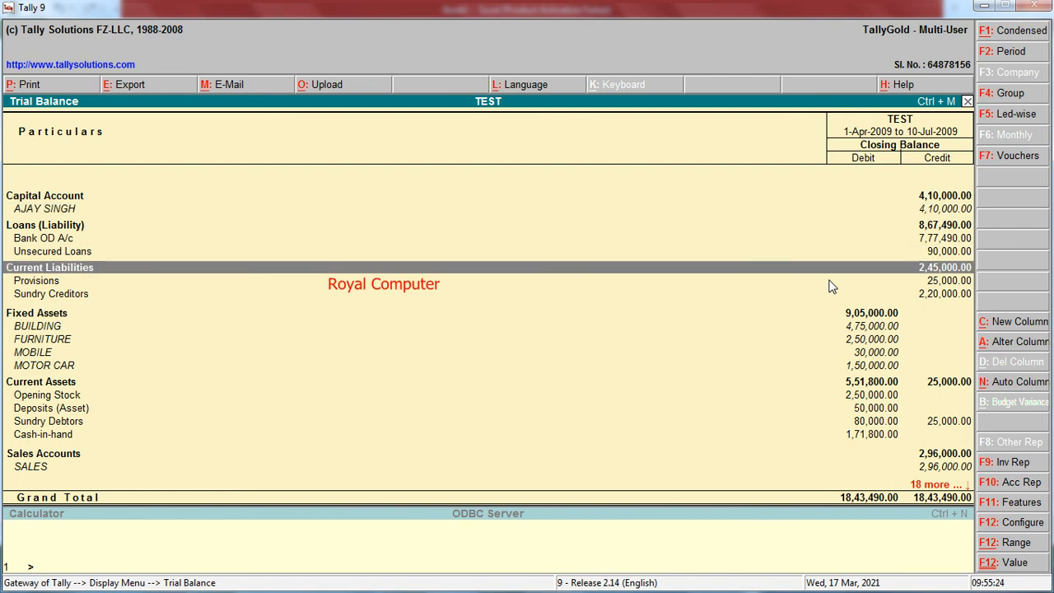
pyautogui.press('Down')
pyautogui.press('Down')
pyautogui.press('Down')
pyautogui.press('Down')
pyautogui.press('Down')
pyautogui.press('Down')
pyautogui.press('Down')
pyautogui.press('Down')
pyautogui.press('Down')
pyautogui.press('Down')
pyautogui.press('Down')
pyautogui.press('Down')
pyautogui.press('Down')
pyautogui.press('Down')
pyautogui.press('Down')
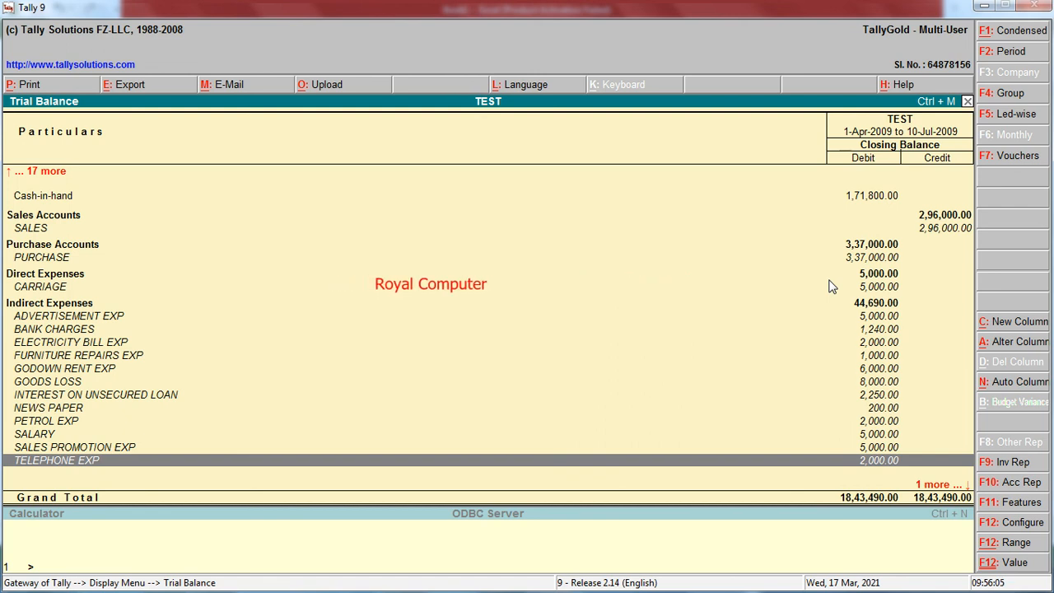
pyautogui.press('Escape')
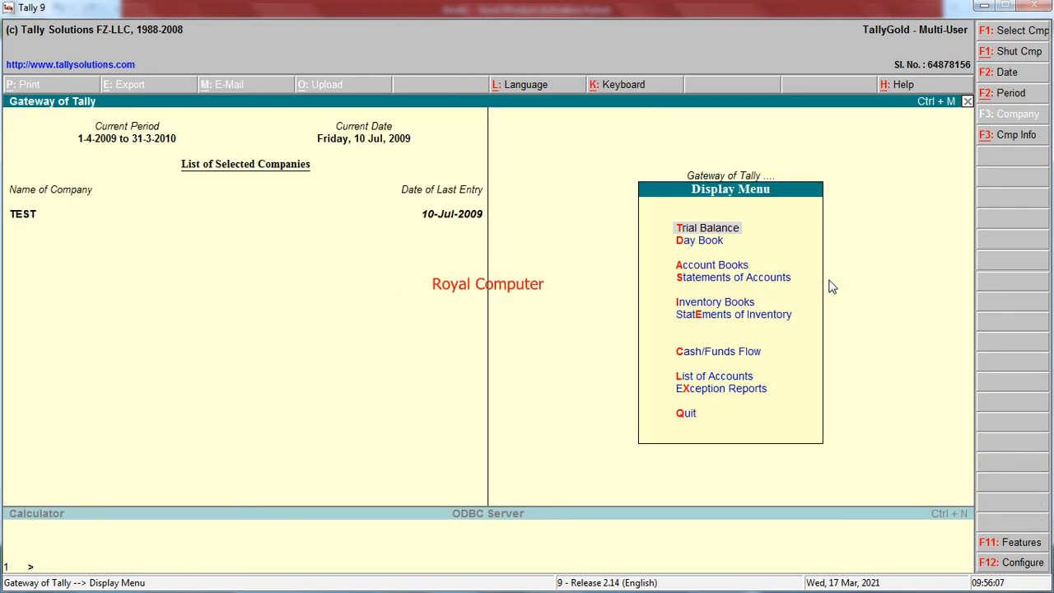
# Leave the display reports and reopen accounting voucher entry
pyautogui.press('Down')
pyautogui.press('Down')
pyautogui.press('Down')
pyautogui.press('Down')
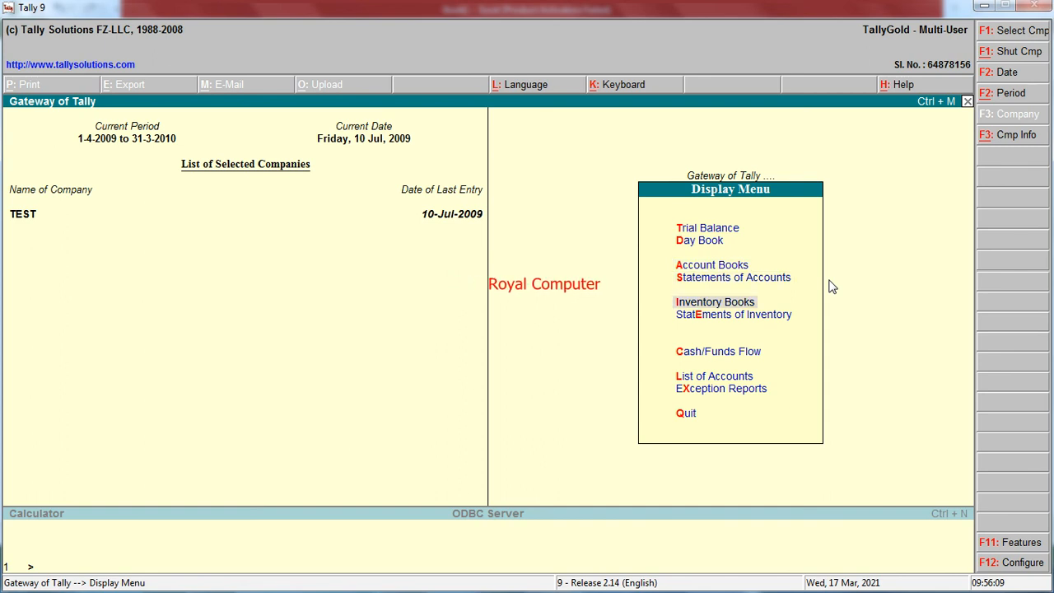
pyautogui.press('Escape')
pyautogui.press('Down')
pyautogui.press('Down')
pyautogui.press('Up')
pyautogui.press('Up')
pyautogui.press('Up')
pyautogui.press('Up')
pyautogui.press('Up')
pyautogui.press('Up')
pyautogui.press('Up')
pyautogui.press('Up')
pyautogui.press('Up')
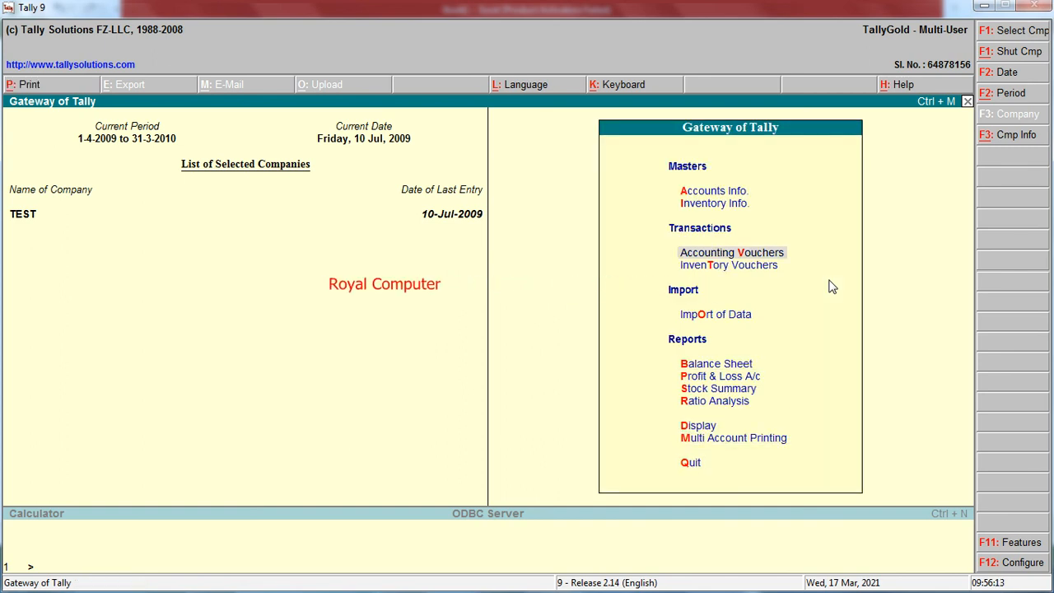
pyautogui.press('Return')
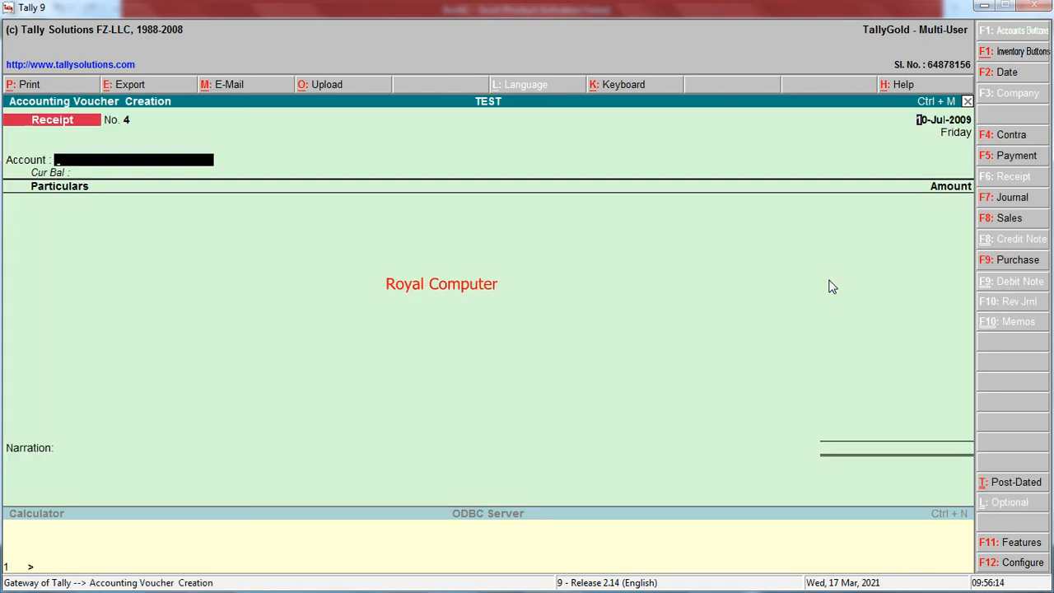
# Open the saved SILVER AGENCIES receipt voucher, check its account, bill reference and amount, and quit without altering it
pyautogui.press('pageup')
pyautogui.press('Return')
pyautogui.press('Return')
pyautogui.press('Return')
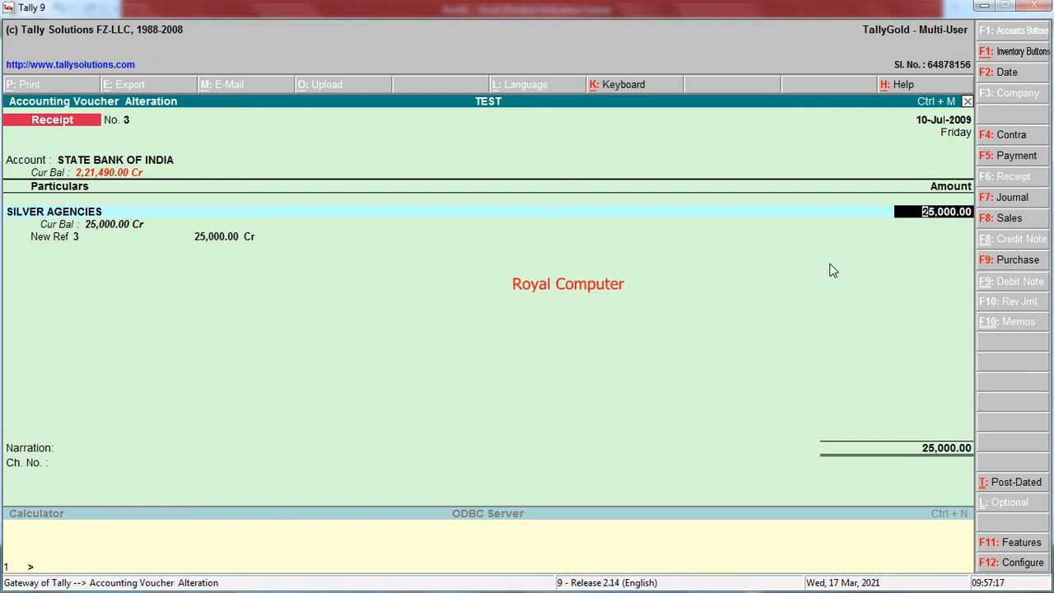
pyautogui.press('Escape')
pyautogui.press('y')
pyautogui.press('Escape')
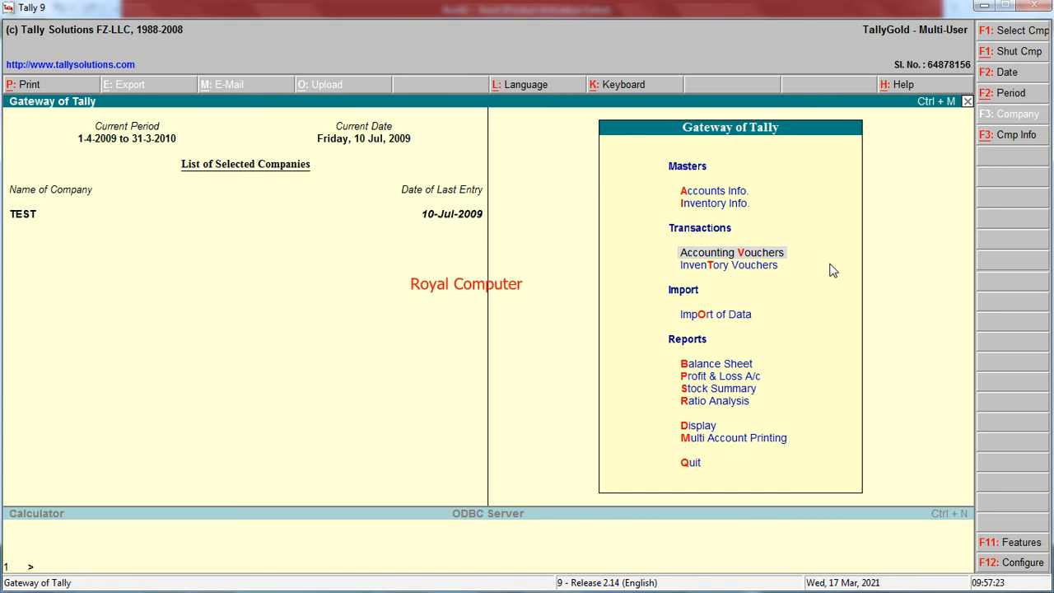
# Display the Trial Balance in detailed form again to check the group balances, and close it
pyautogui.press('d')
pyautogui.press('t')
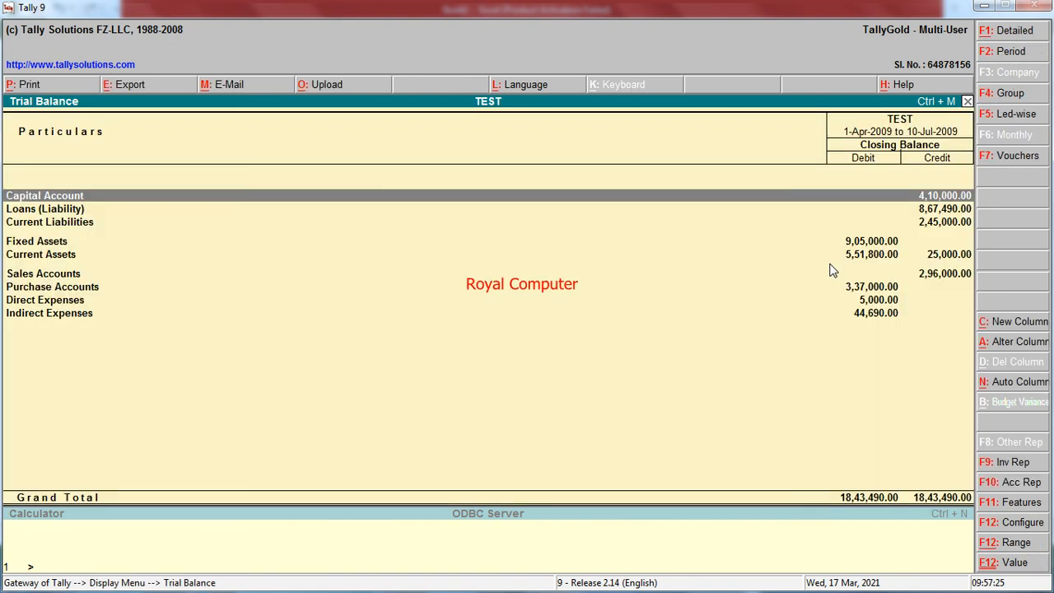
pyautogui.hotkey('alt', 'F1')
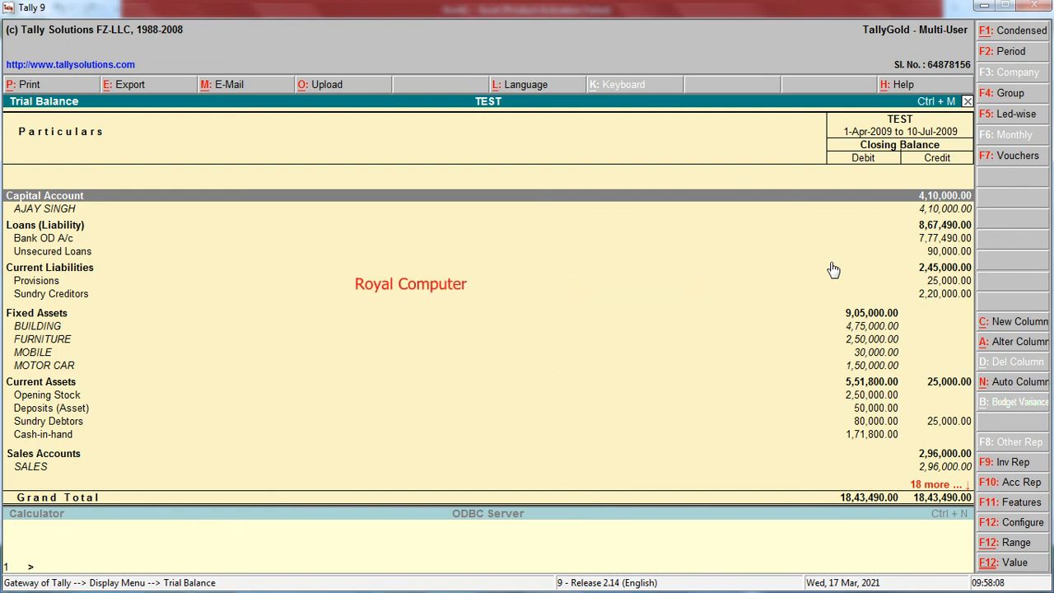
pyautogui.press('Escape')
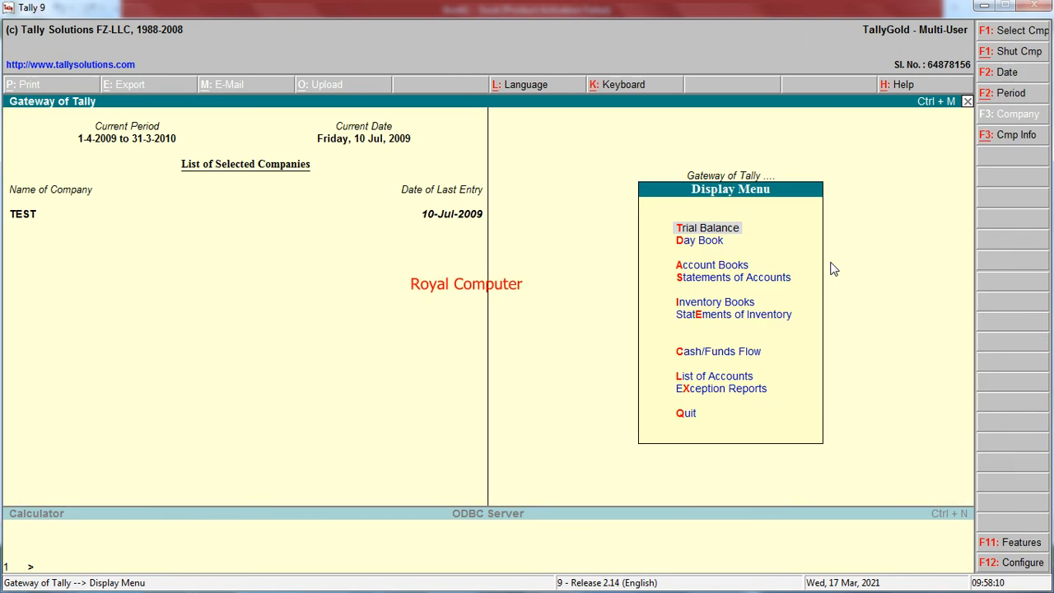
pyautogui.press('Down')
pyautogui.press('Down')
pyautogui.press('Down')
pyautogui.press('Down')
pyautogui.press('Down')
pyautogui.press('Down')
pyautogui.press('Down')
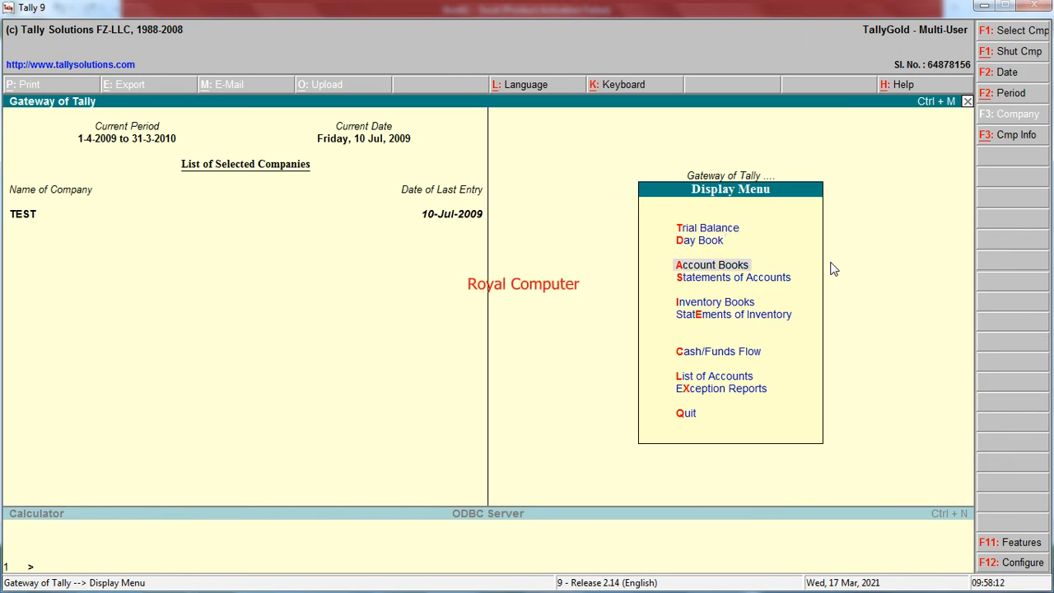
pyautogui.press('Up')
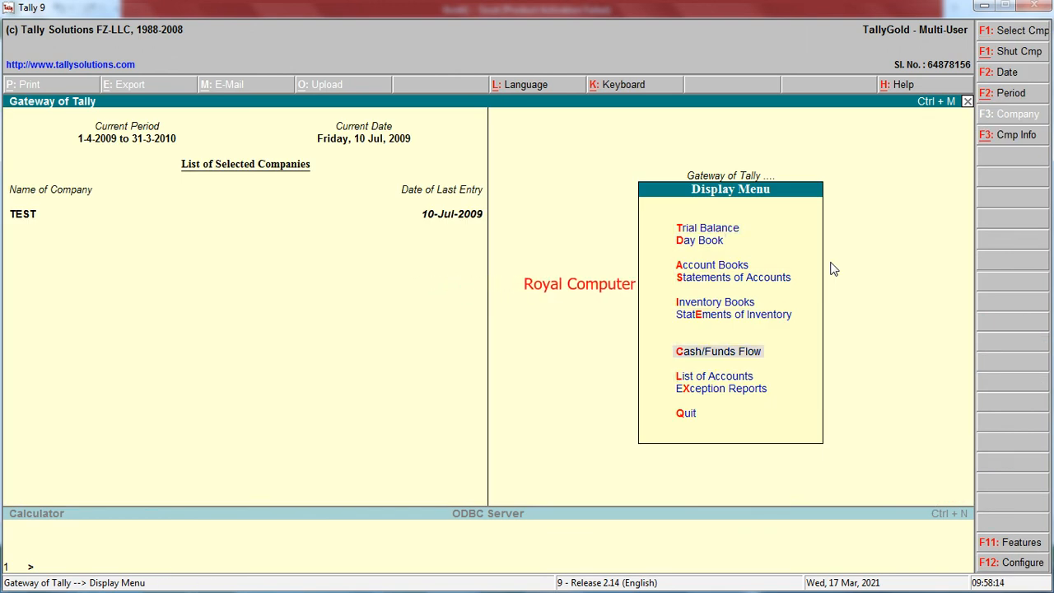
pyautogui.press('Return')
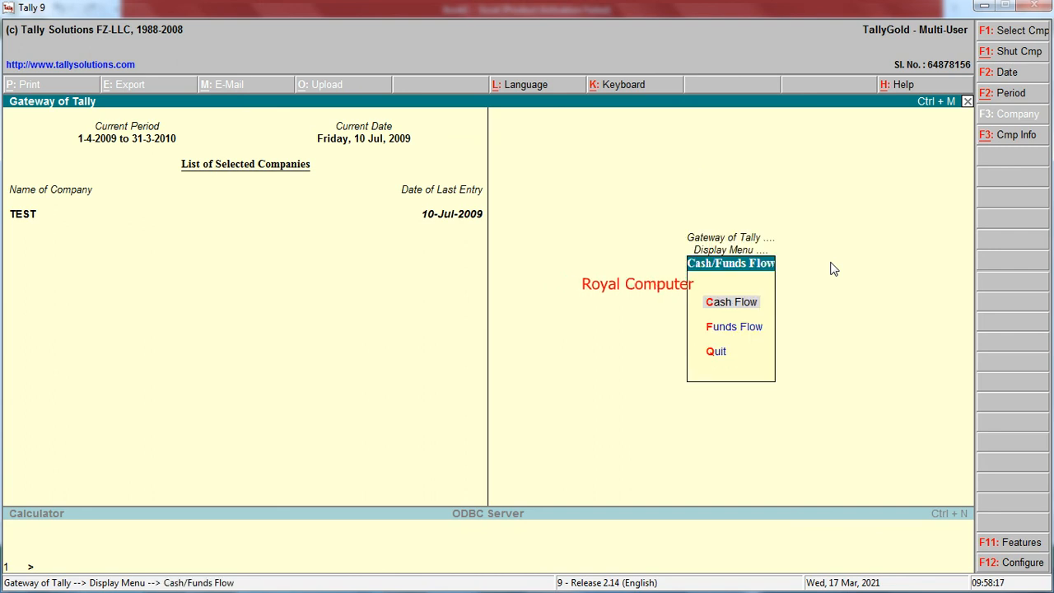
pyautogui.press('Escape')
# Display the Cash/Bank Summary from the account books to check the cash and bank balances, and leave the display reports
pyautogui.press('Up')
pyautogui.press('Up')
pyautogui.press('Up')
pyautogui.press('Up')
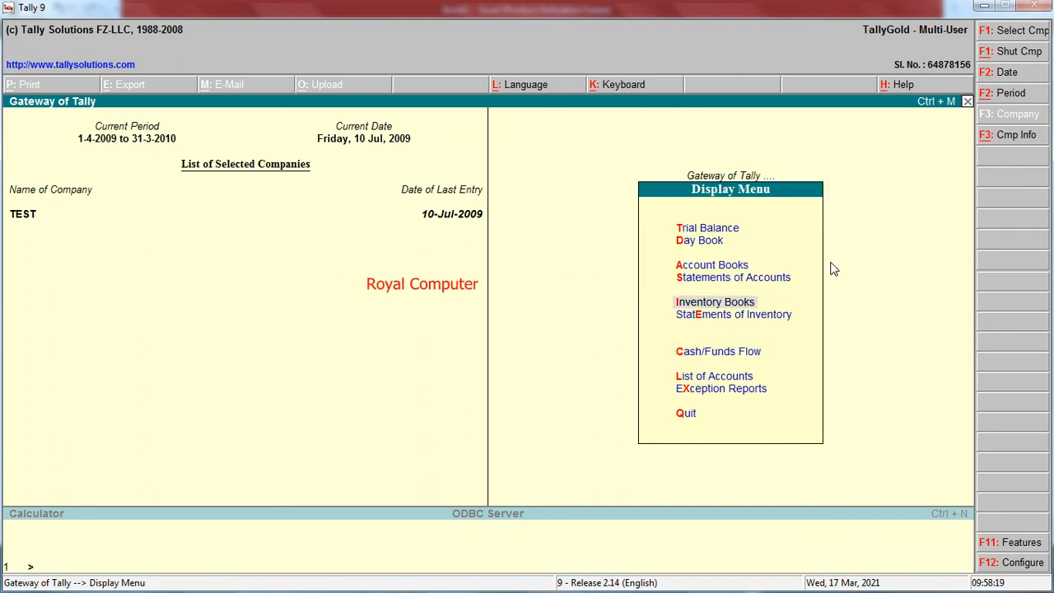
pyautogui.press('Return')
pyautogui.press('Return')
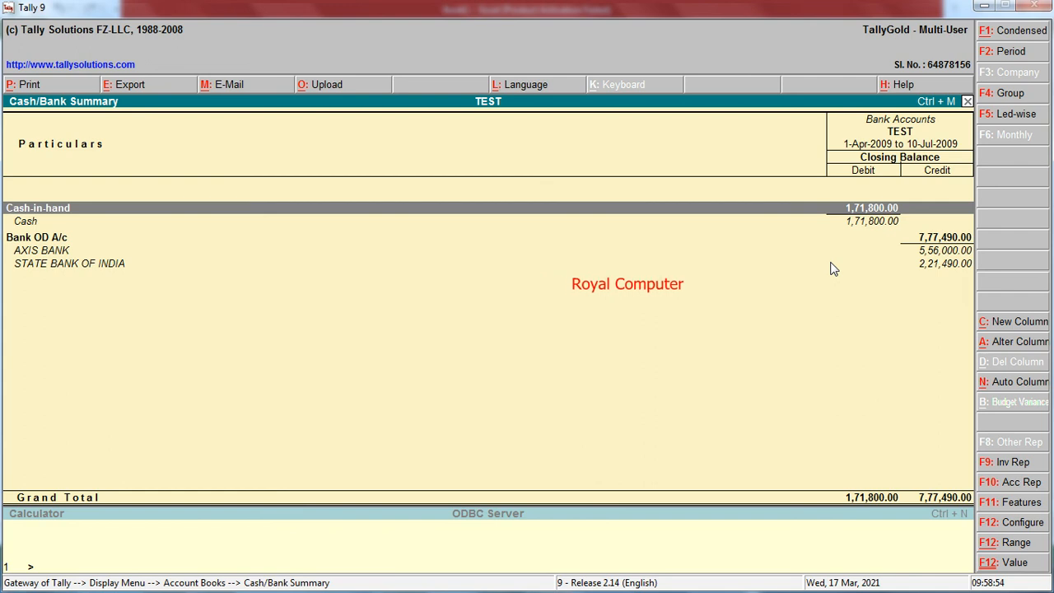
pyautogui.press('Escape')
pyautogui.press('Escape')
pyautogui.press('Escape')
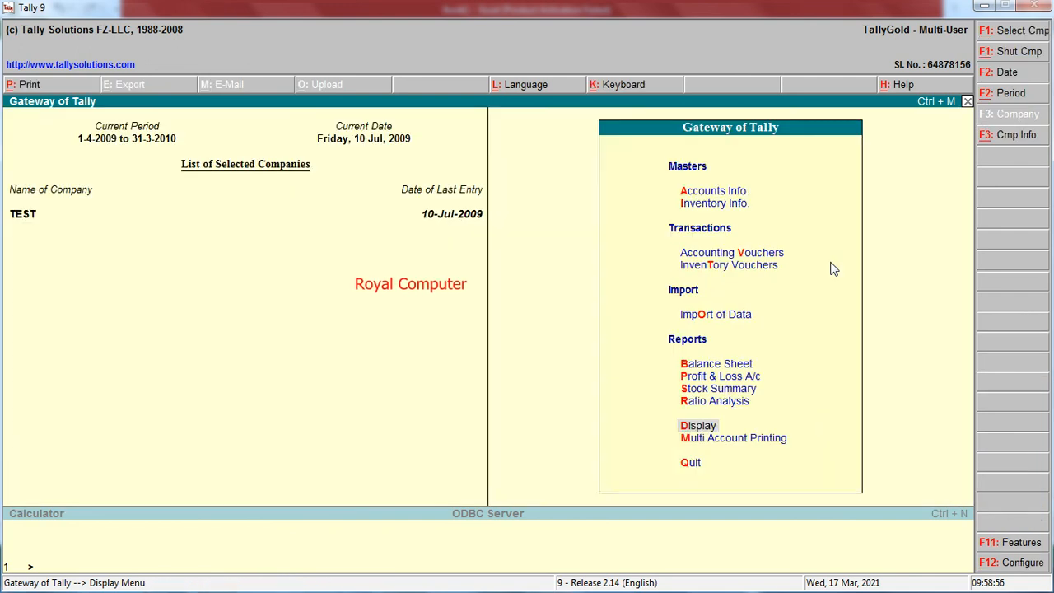
# Display the Day Book and set its period from 21-6-2009 to 10-7-2009
pyautogui.press('Return')
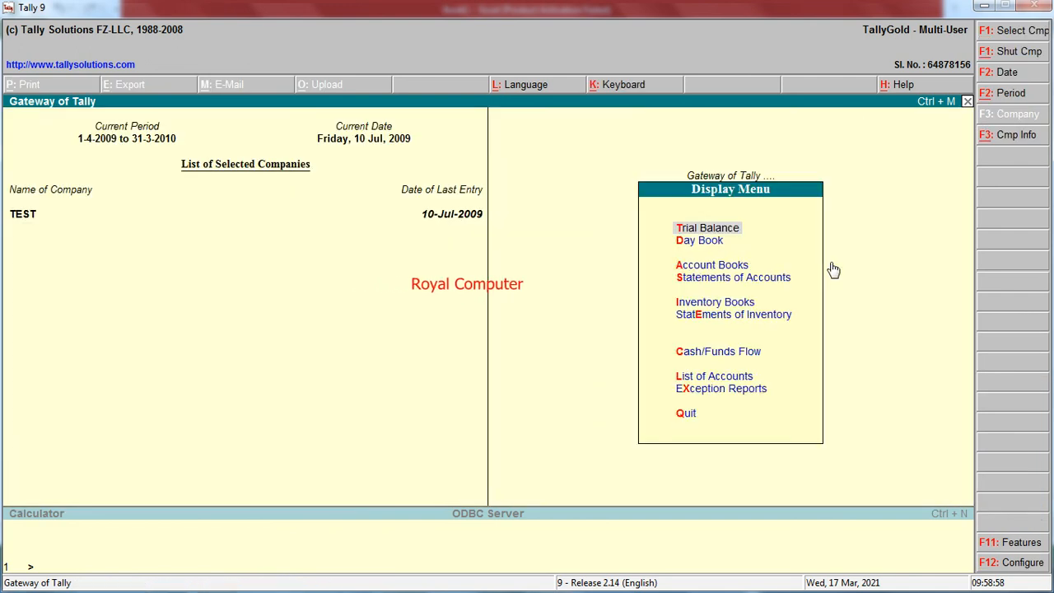
pyautogui.press('d')
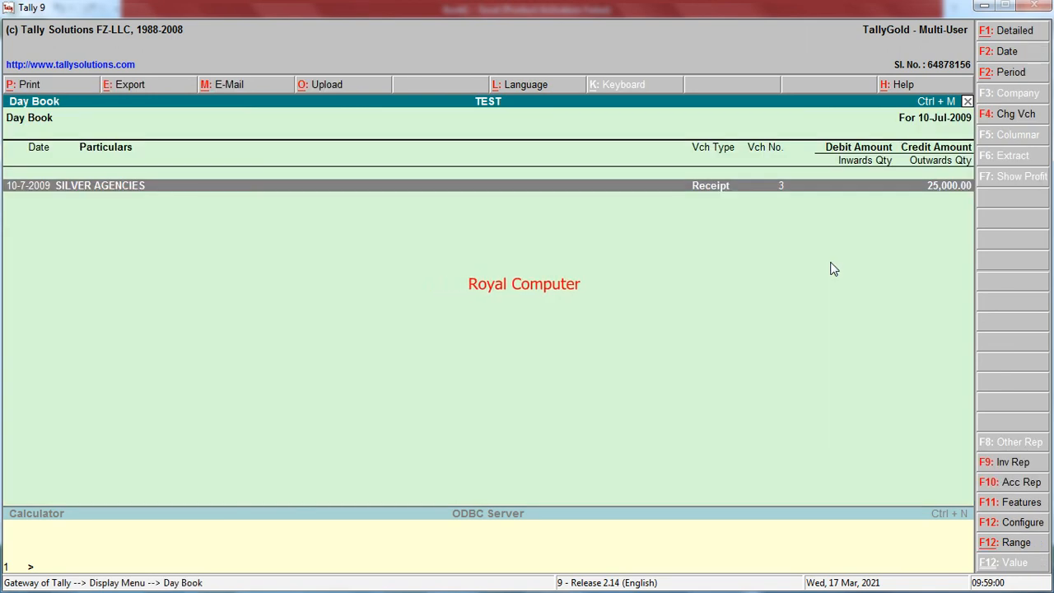
pyautogui.hotkey('alt', 'F2')
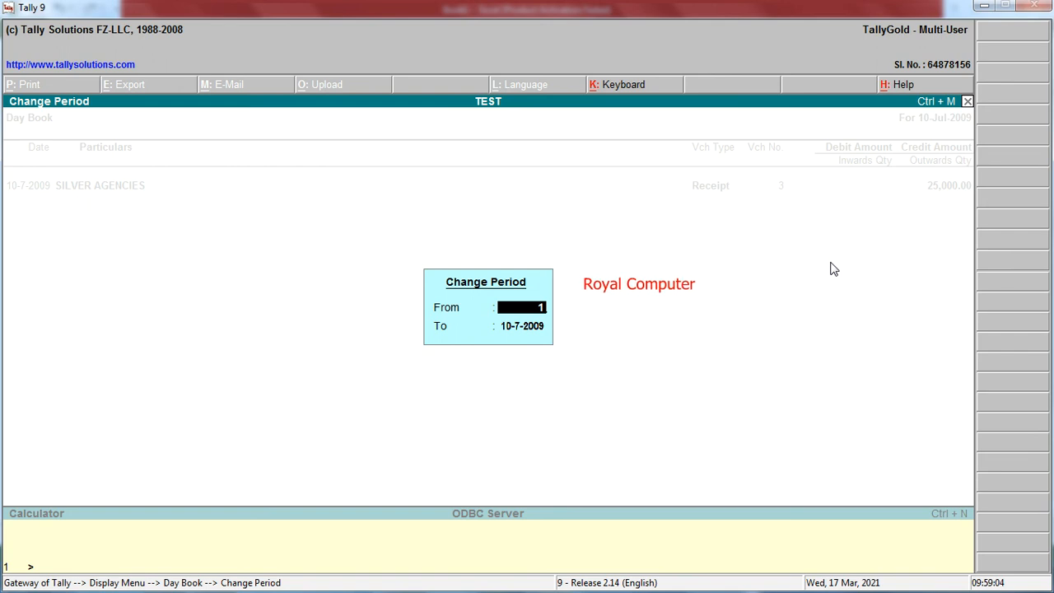
pyautogui.press('BackSpace')
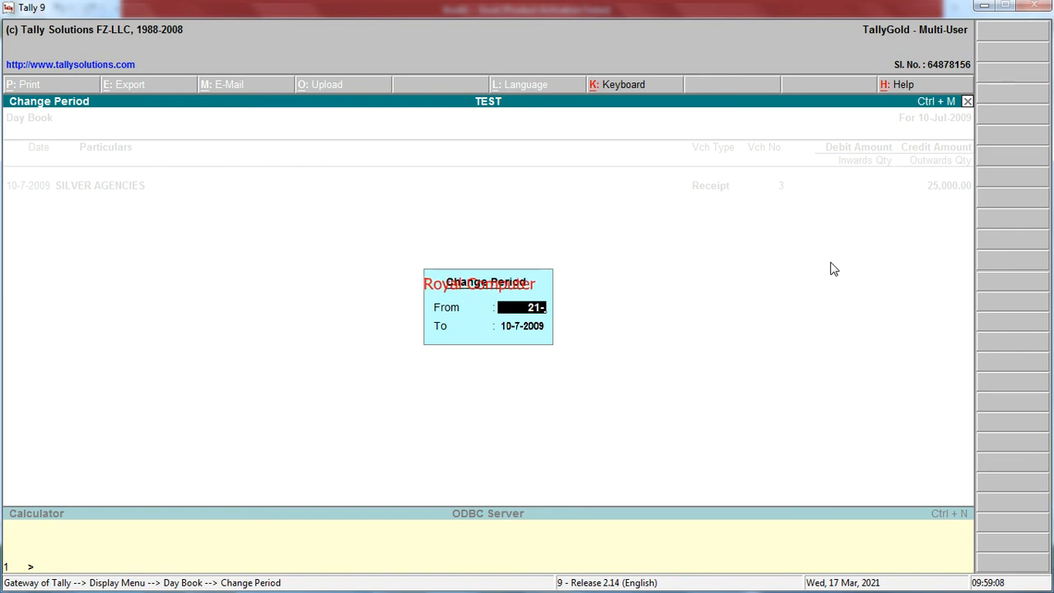
pyautogui.press('Return')
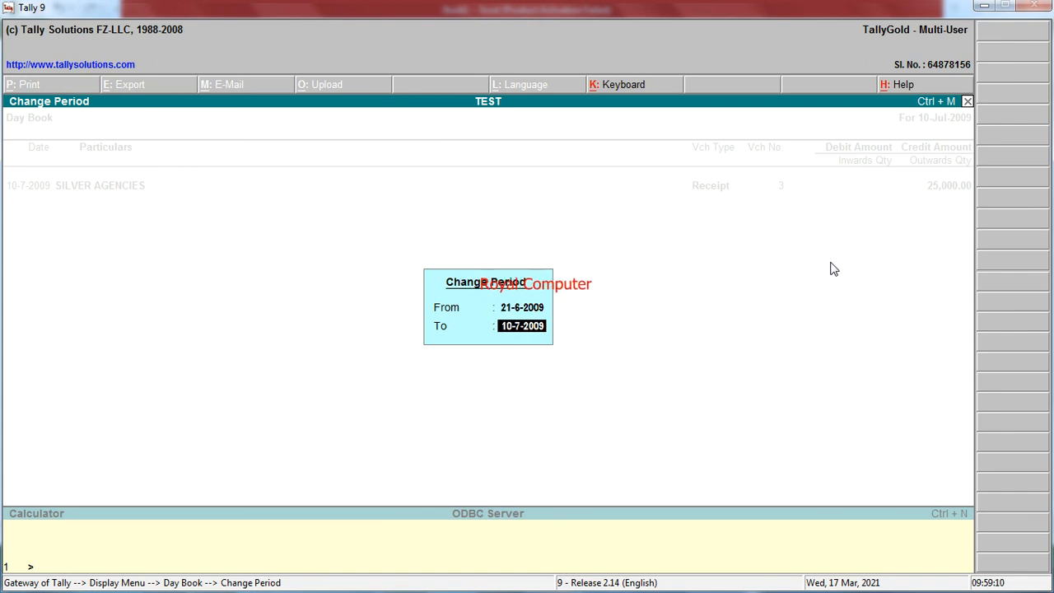
pyautogui.press('Return')
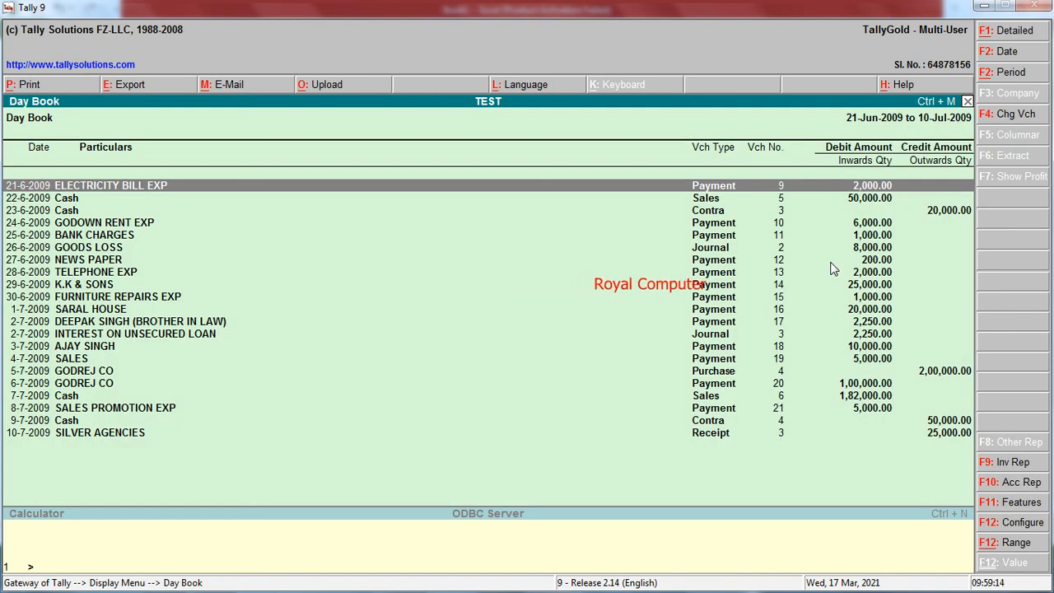
# Change the account of the 8-7-2009 SALES PROMOTION EXP payment voucher to Cash, save the voucher and close the Day Book
pyautogui.press('Down')
pyautogui.press('Down')
pyautogui.press('Down')
pyautogui.press('Down')
pyautogui.press('Down')
pyautogui.press('Down')
pyautogui.press('Down')
pyautogui.press('Down')
pyautogui.press('Down')
pyautogui.press('Down')
pyautogui.press('Down')
pyautogui.press('Down')
pyautogui.press('Down')
pyautogui.press('Down')
pyautogui.press('Down')
pyautogui.press('Down')
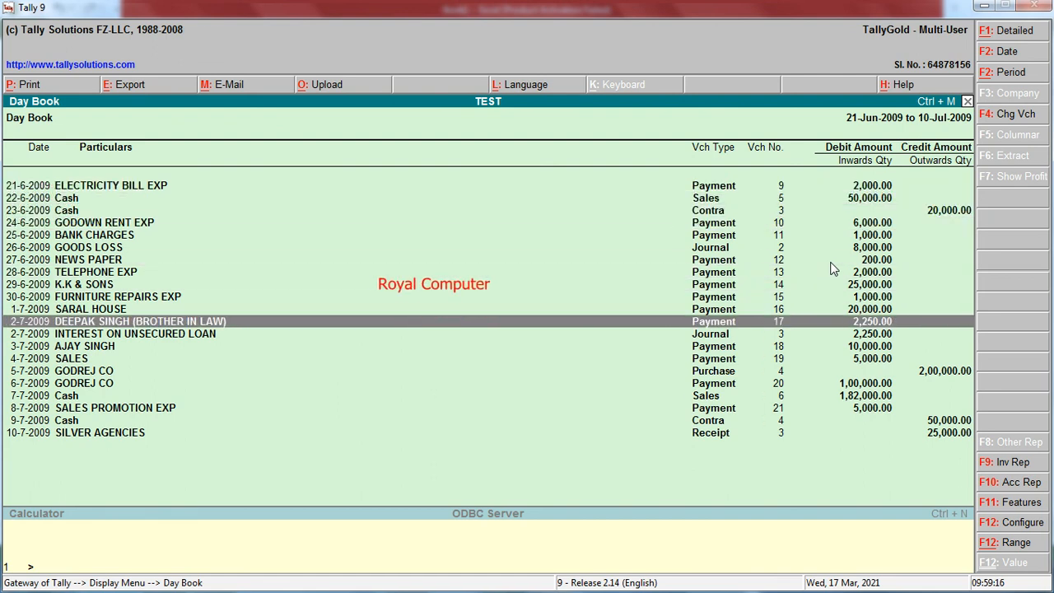
pyautogui.press('Down')
pyautogui.press('Down')
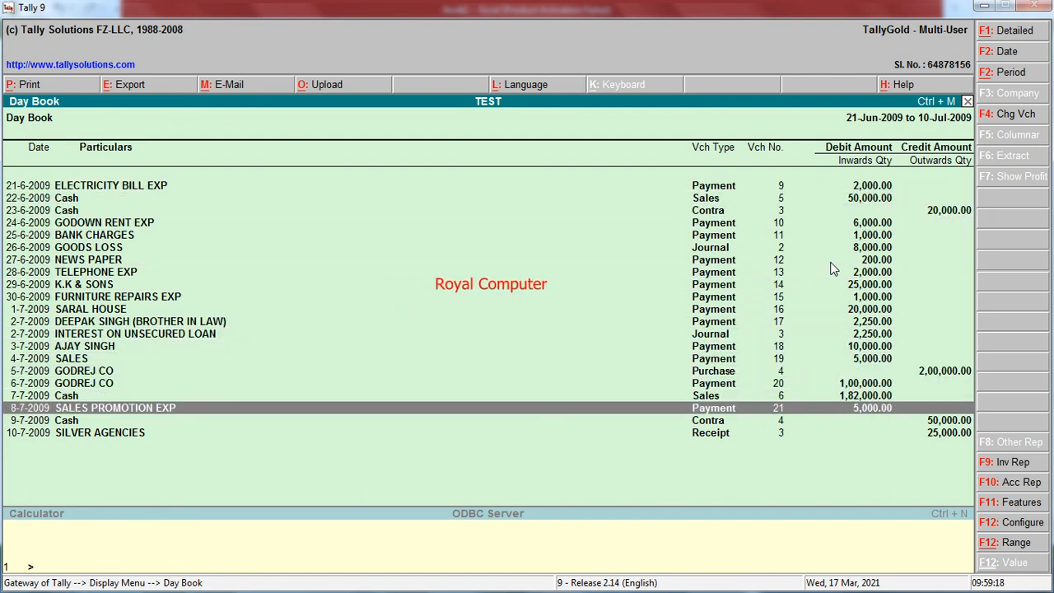
pyautogui.press('Return')
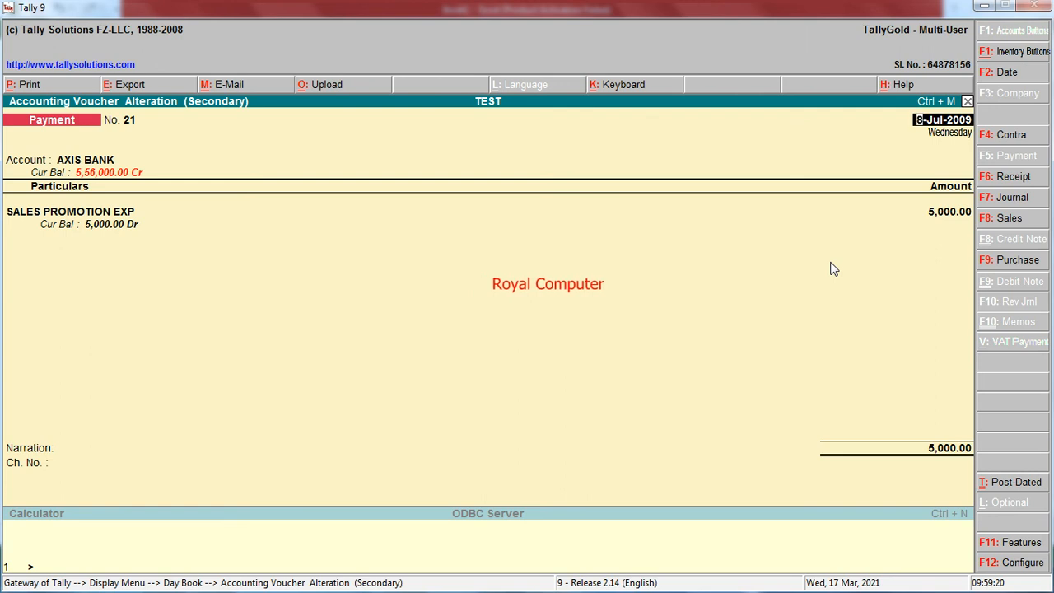
pyautogui.press('Return')
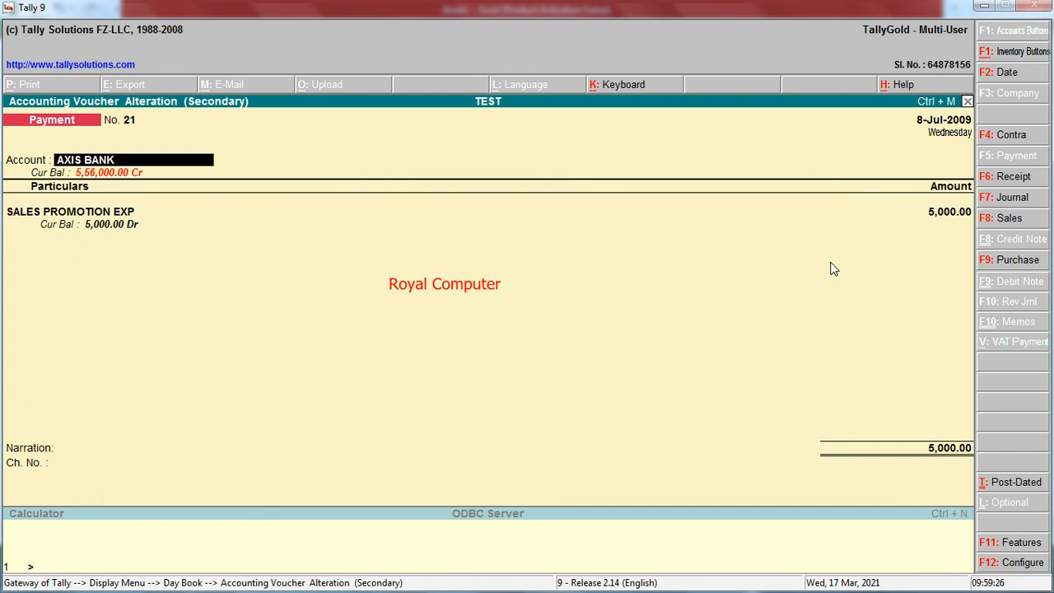
pyautogui.write('CAS')
pyautogui.press('Return')
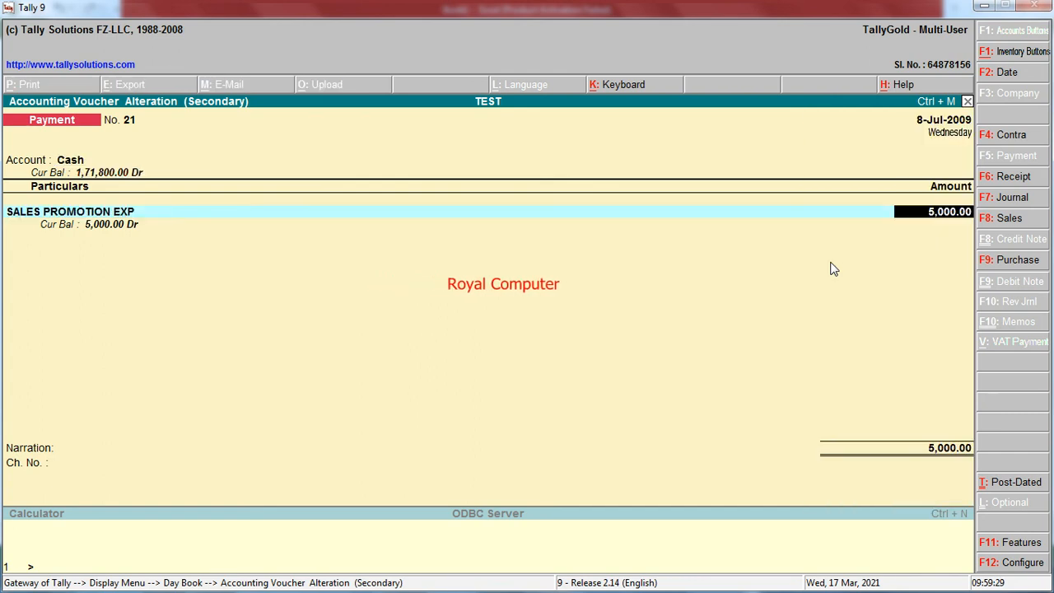
pyautogui.press('Return')
pyautogui.press('Return')
pyautogui.press('Return')
pyautogui.press('Return')
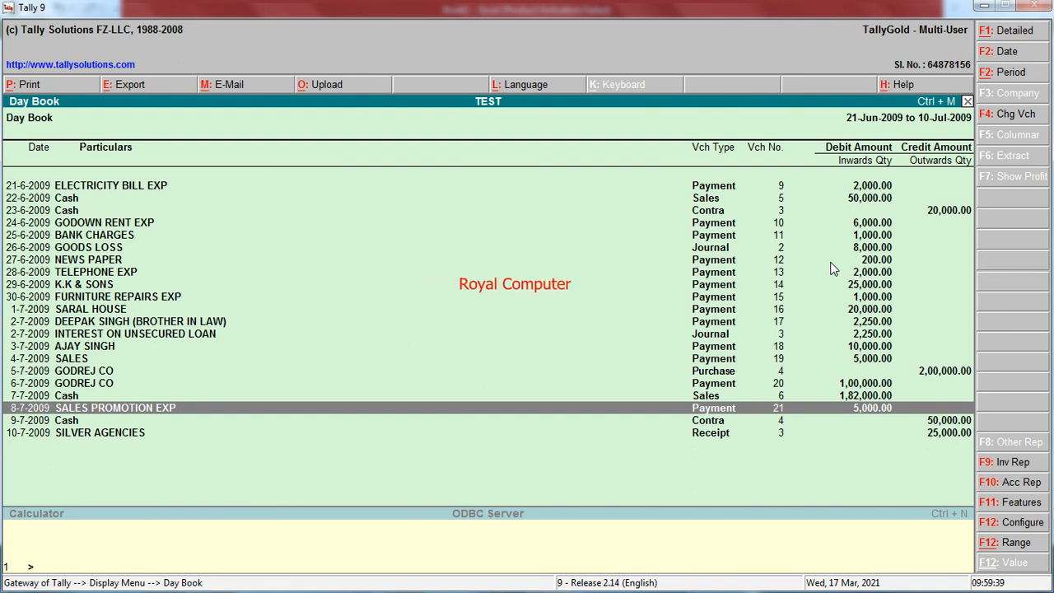
pyautogui.press('Escape')
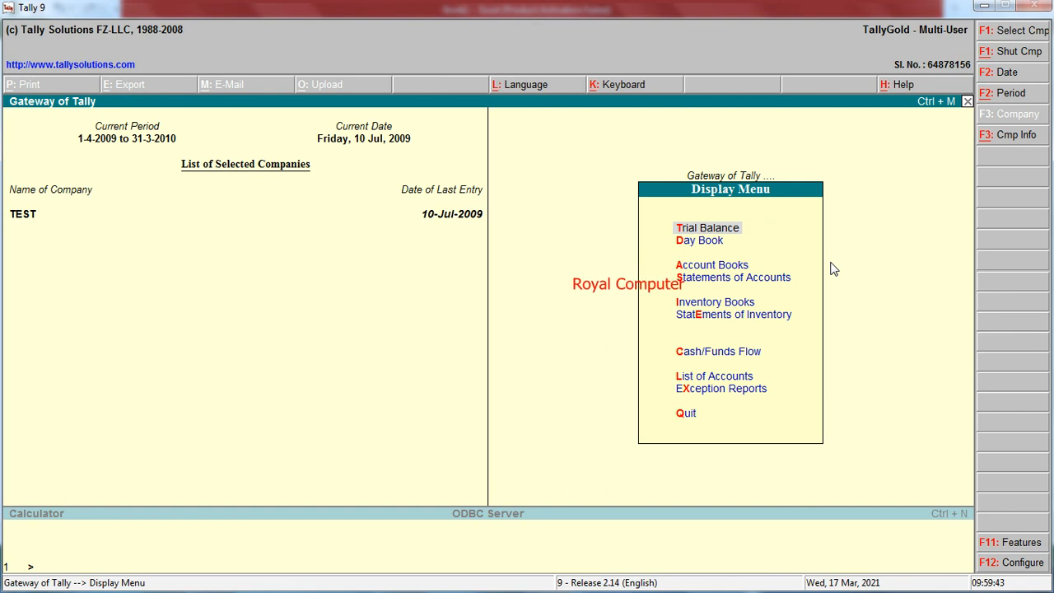
# Display the Trial Balance to check the group closing balances, and return to the Gateway of Tally
pyautogui.press('Return')
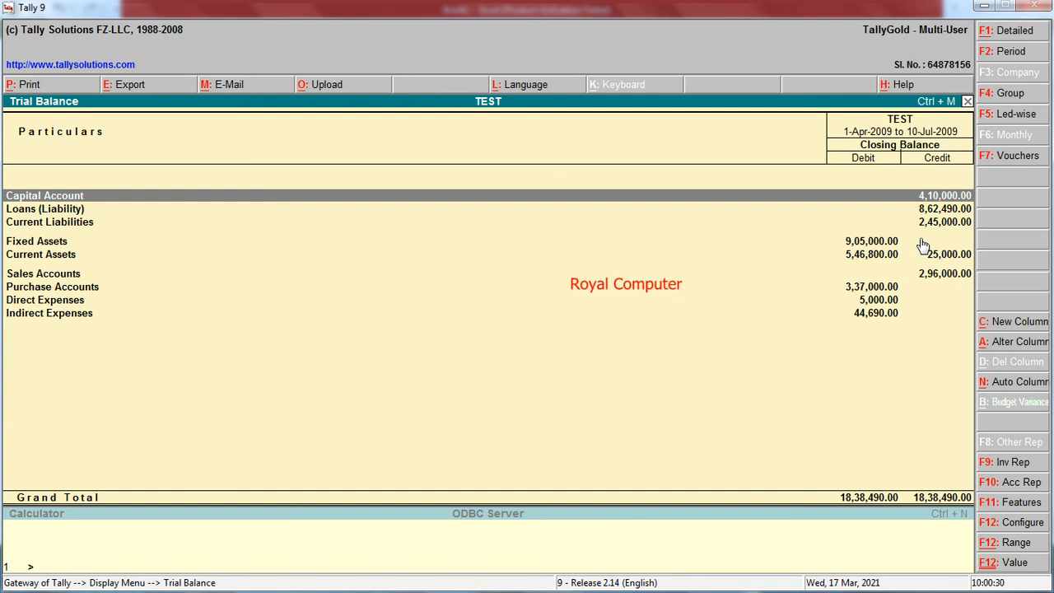
pyautogui.press('Escape')
pyautogui.press('Escape')
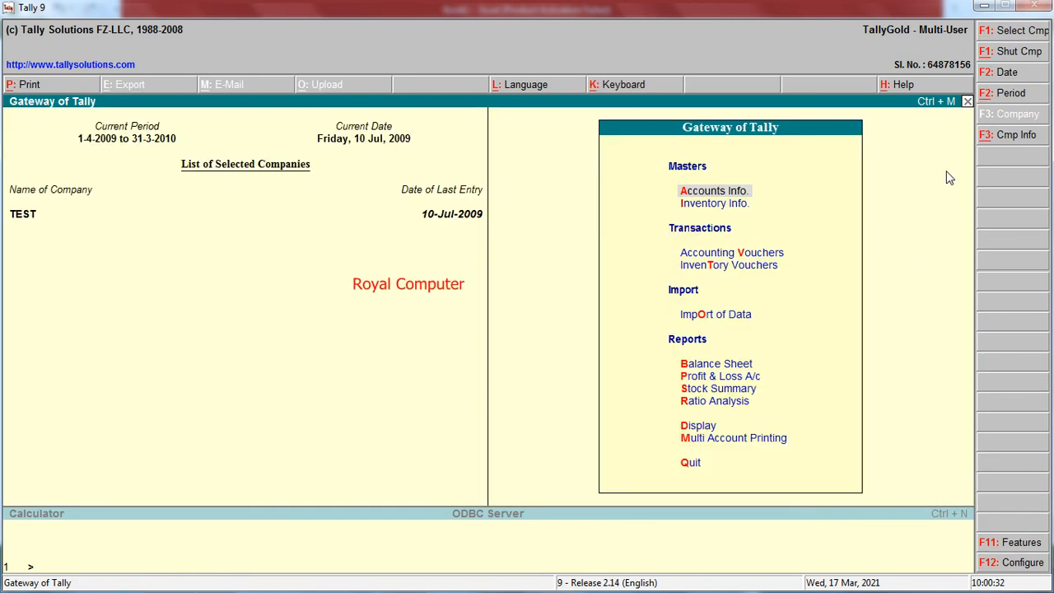
# Display the Balance Sheet in detailed form and examine its liabilities and assets, including the Cash-in-hand line
pyautogui.click(749, 363)
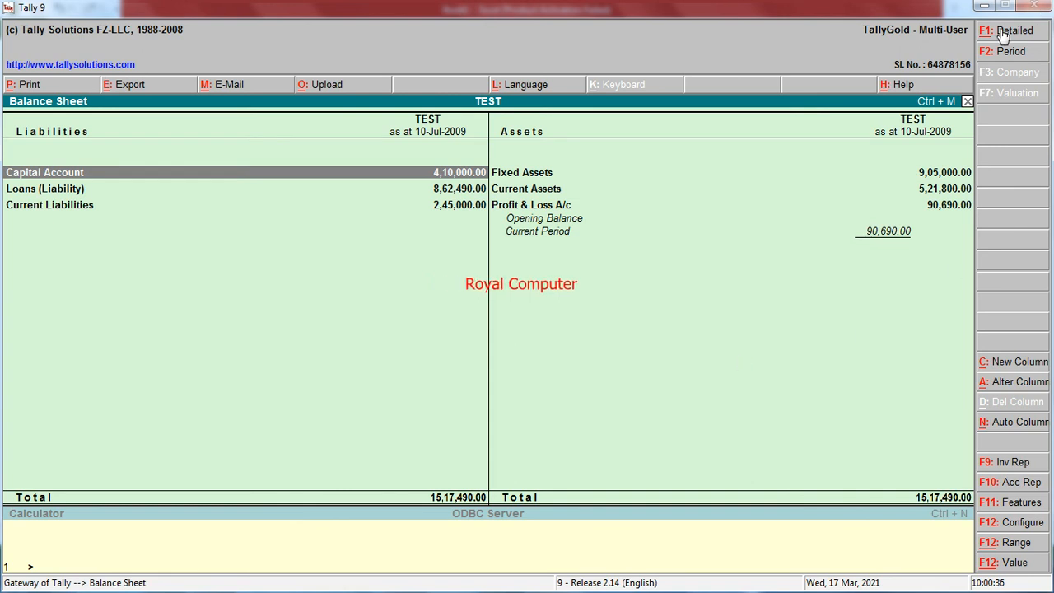
pyautogui.click(1012, 30)
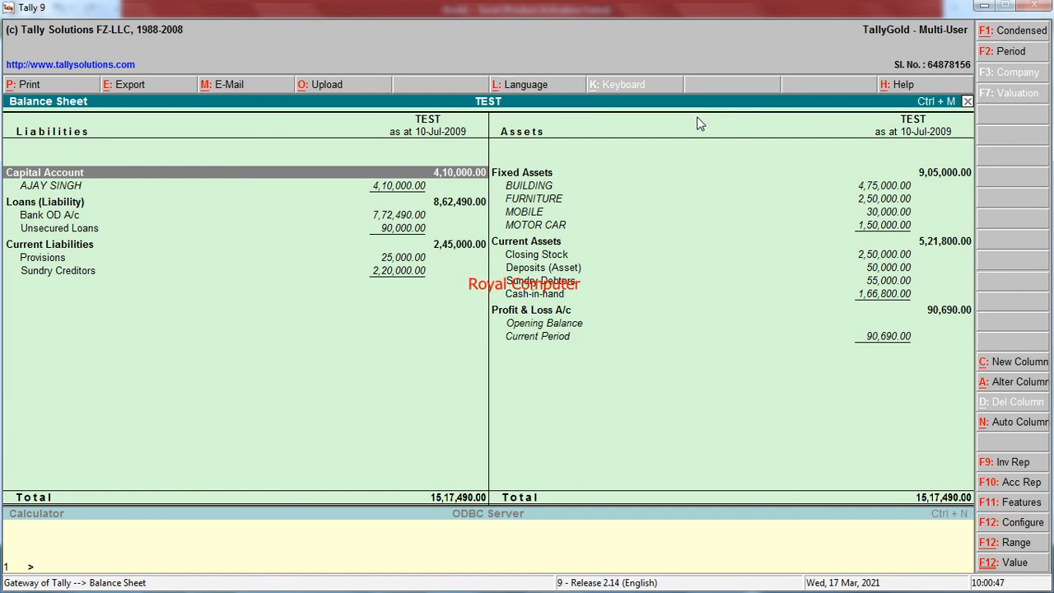
pyautogui.click(883, 298)
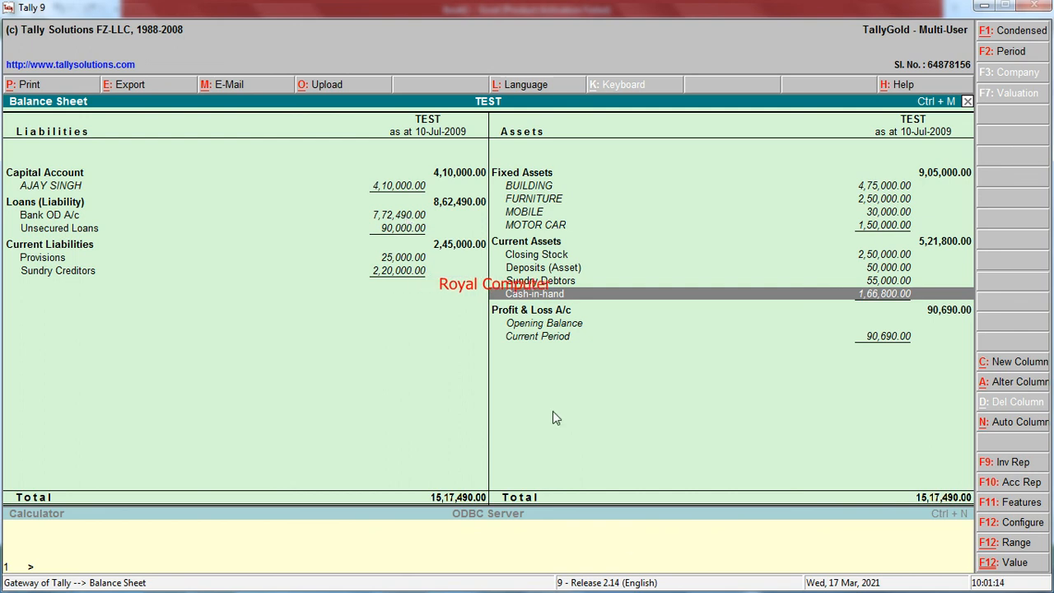
# Minimize the Tally and Excel windows to reach the desktop
pyautogui.click(982, 7)
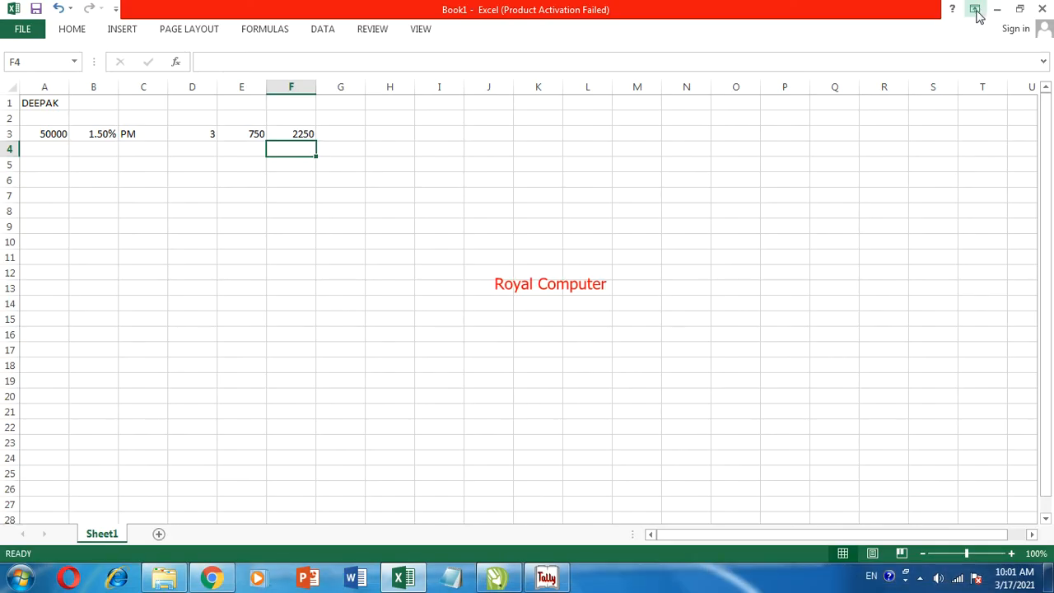
pyautogui.click(995, 8)
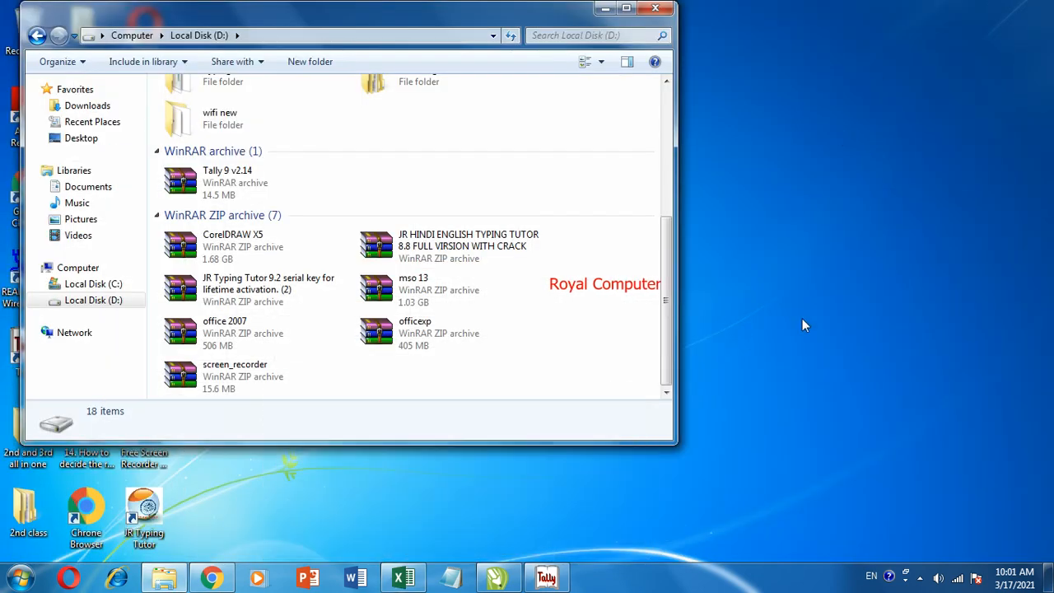